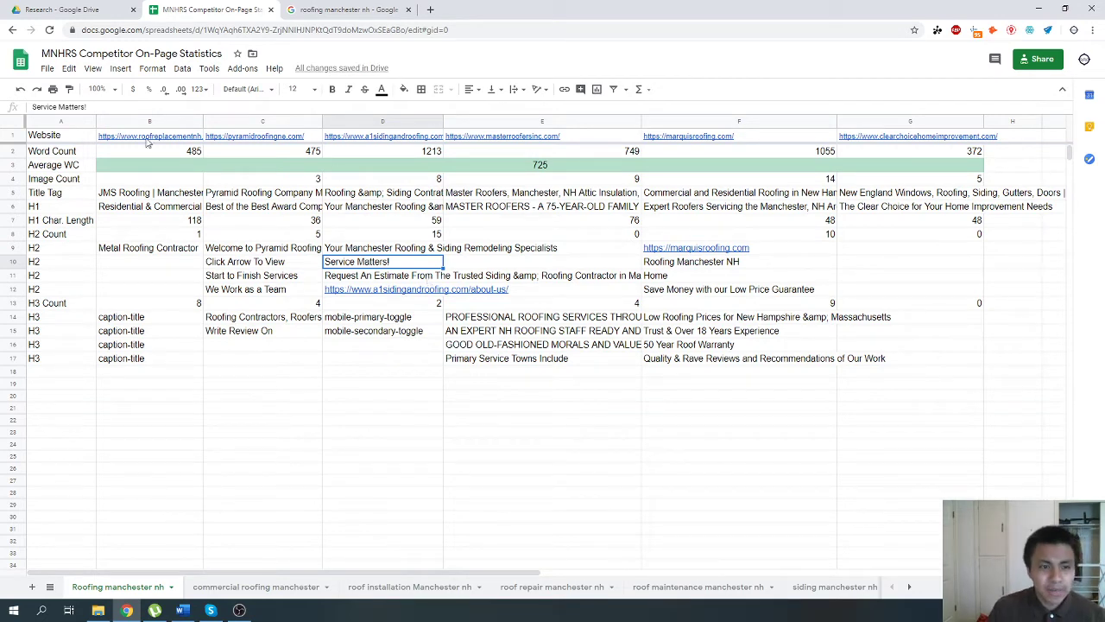
Make the value in the merged Average WC cell of the Roofing manchester nh sheet bold.
left_click_drag(149, 138, 734, 358)
left_click(809, 444)
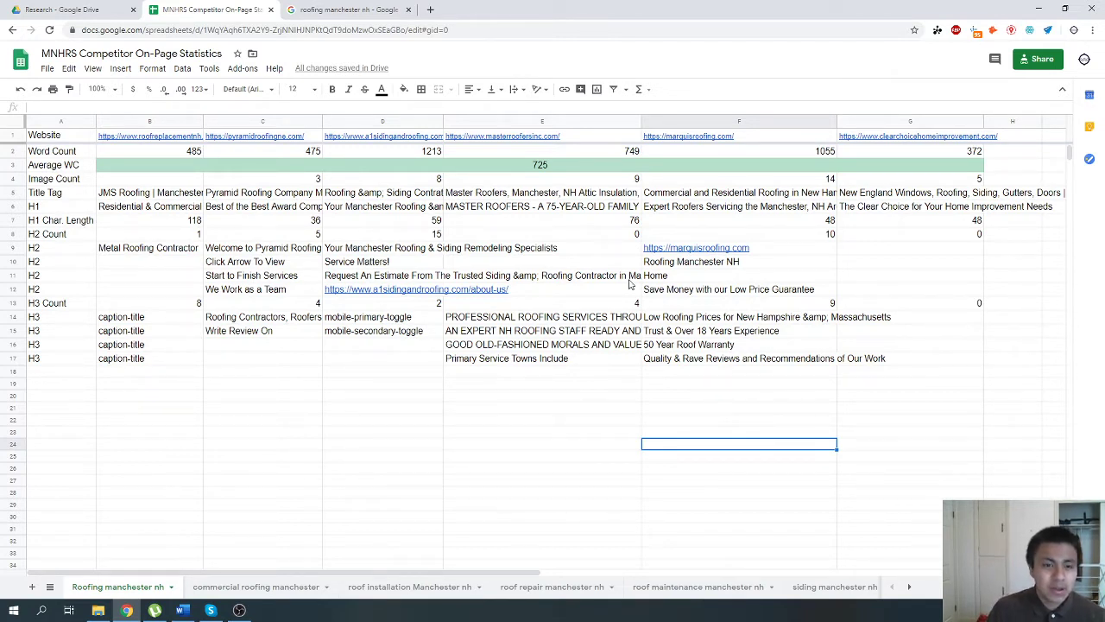
left_click(460, 166)
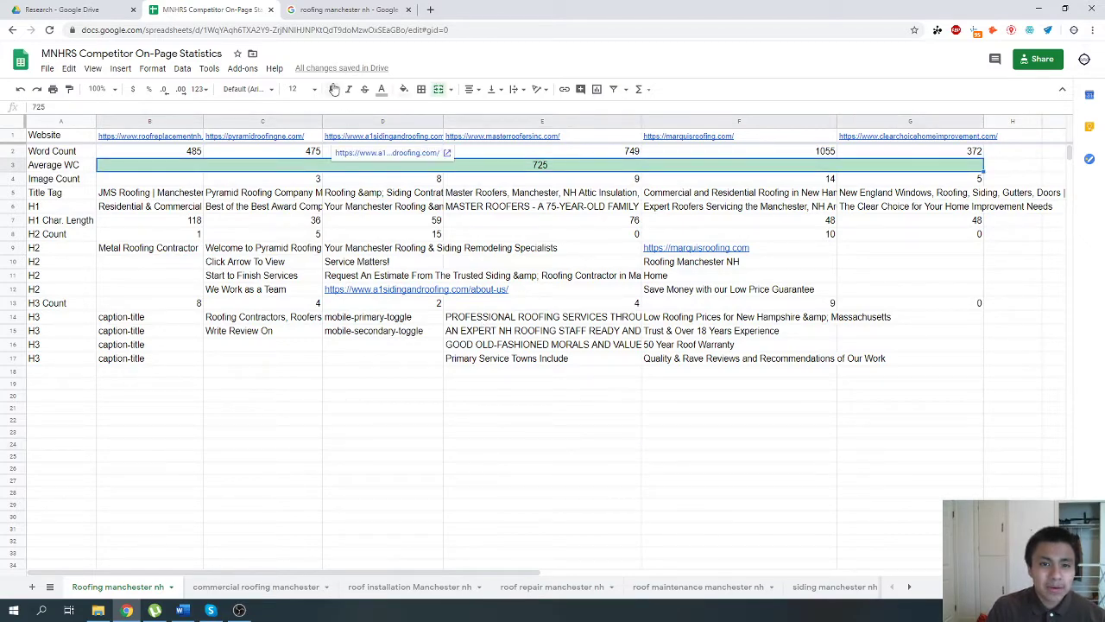
Review the Google results for "roofing manchester nh" and return to the competitor statistics spreadsheet.
left_click(345, 10)
scroll(379, 253, "up", 3)
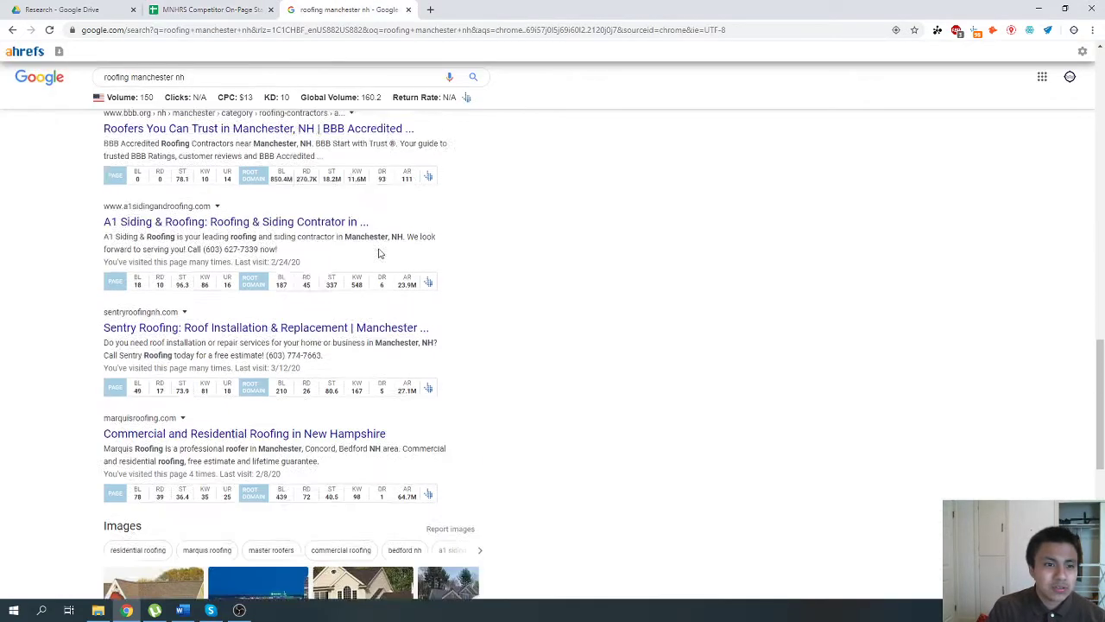
scroll(378, 253, "up", 10)
left_click(151, 77)
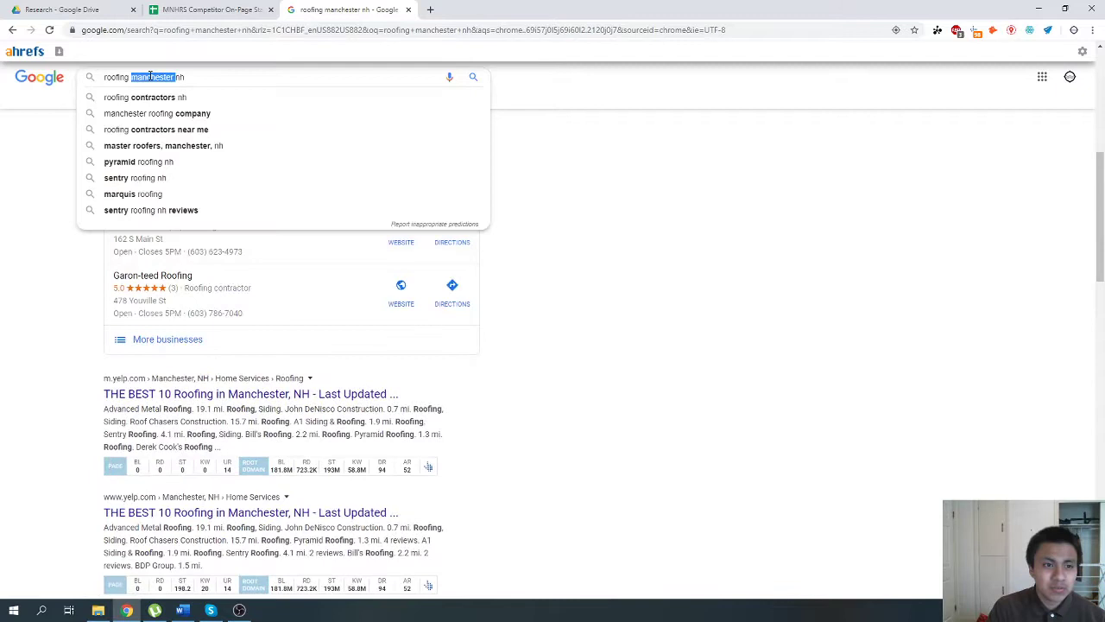
left_click(618, 280)
left_click(212, 8)
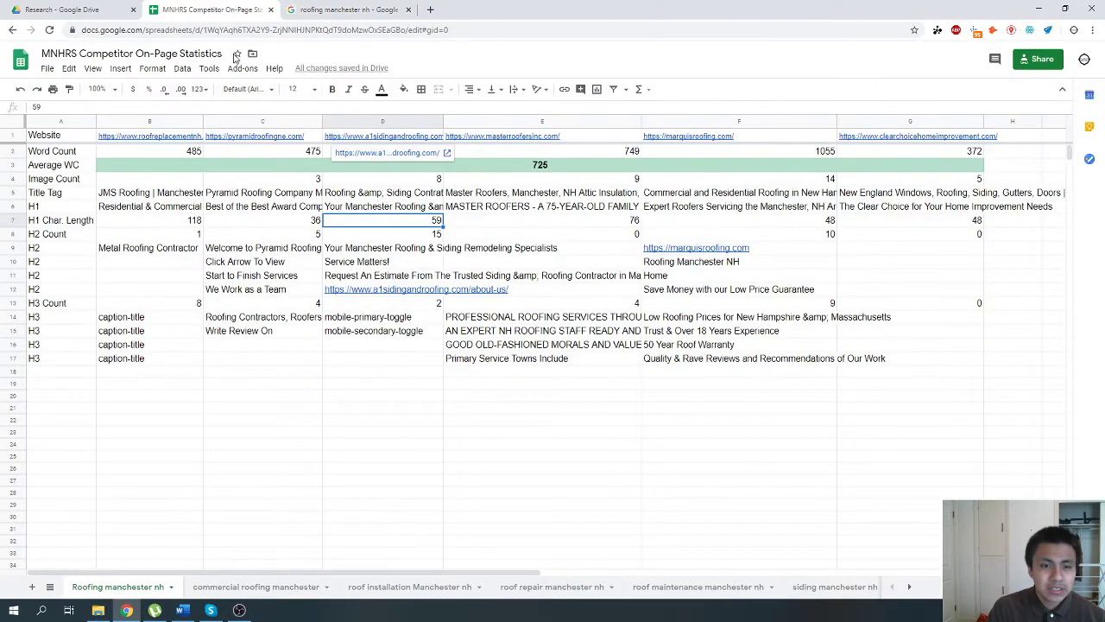
Compare each competitor's word count in row 2 with the average word count below it.
left_click(338, 166)
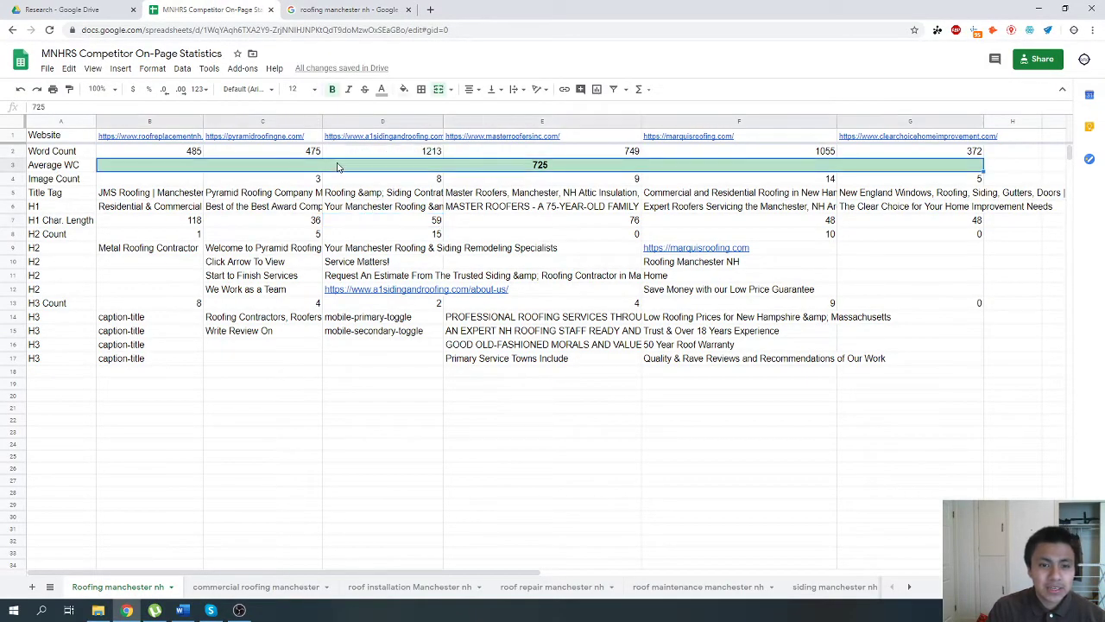
left_click(173, 152)
left_click(269, 153)
left_click(388, 153)
left_click(496, 153)
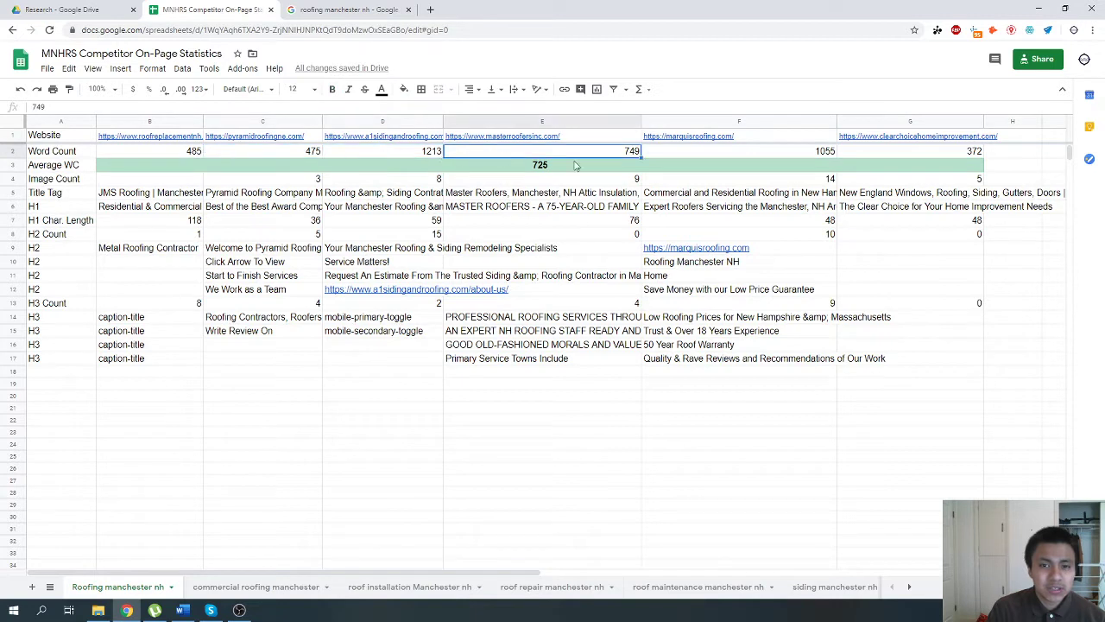
left_click(739, 153)
left_click(850, 154)
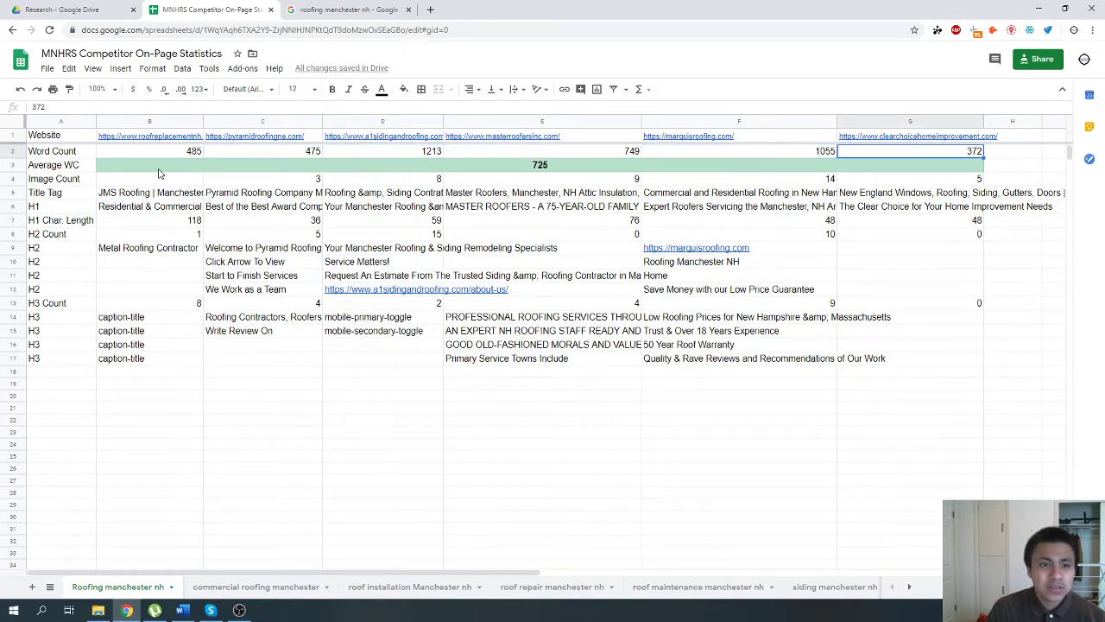
left_click(556, 166)
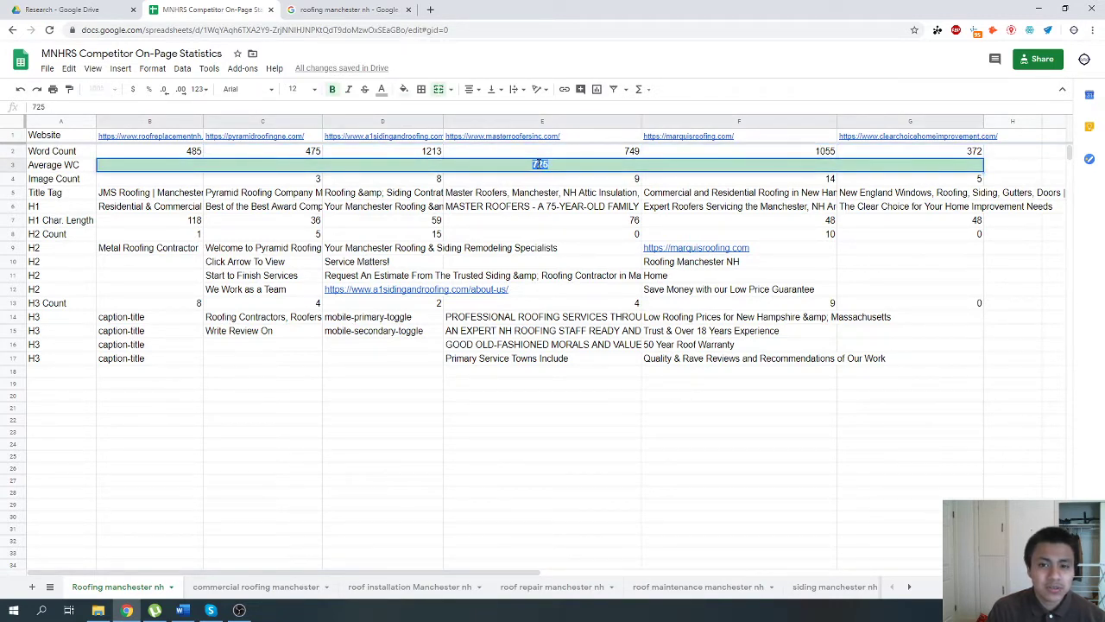
left_click(501, 194)
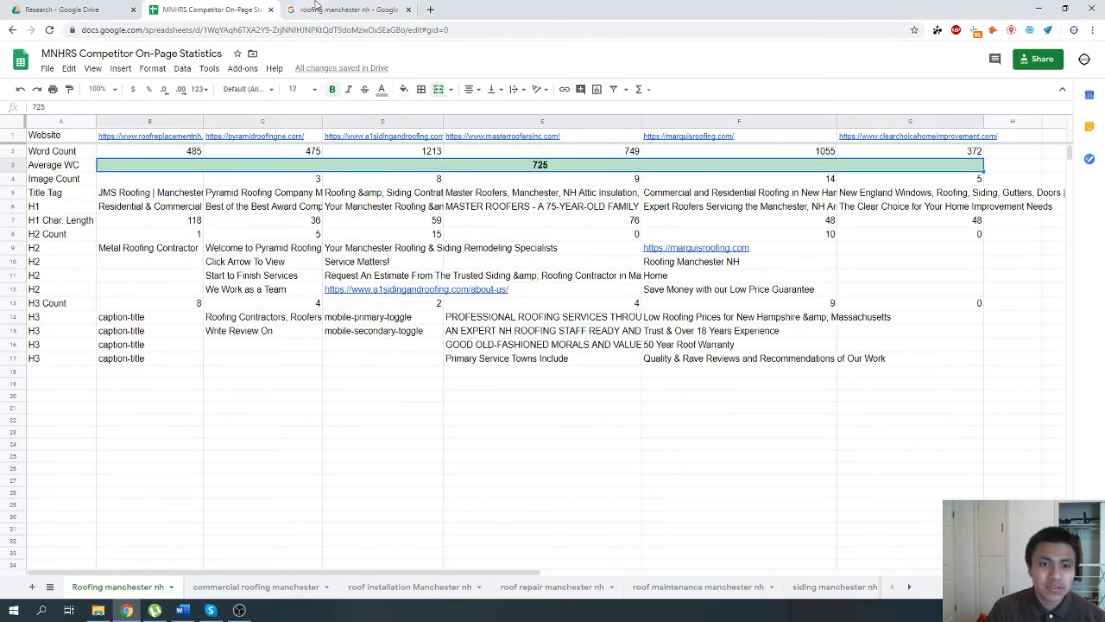
Open manchesternhroofingandsiding.com in a new browser tab and copy its address.
left_click(319, 9)
left_click(433, 8)
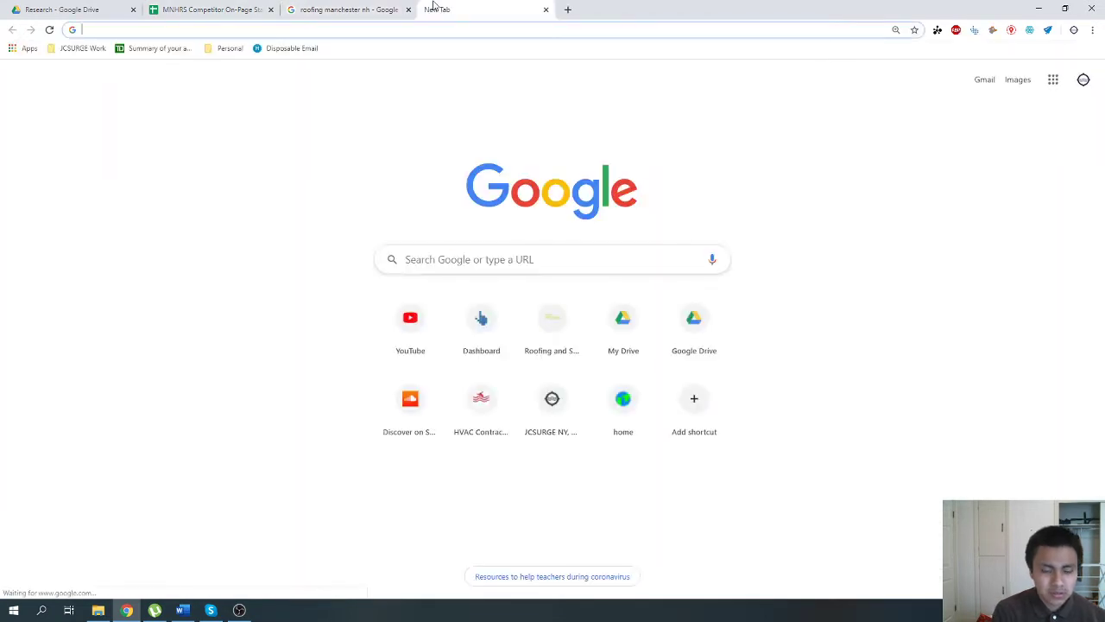
type("man")
key("Return")
left_click(414, 26)
key("ctrl+c")
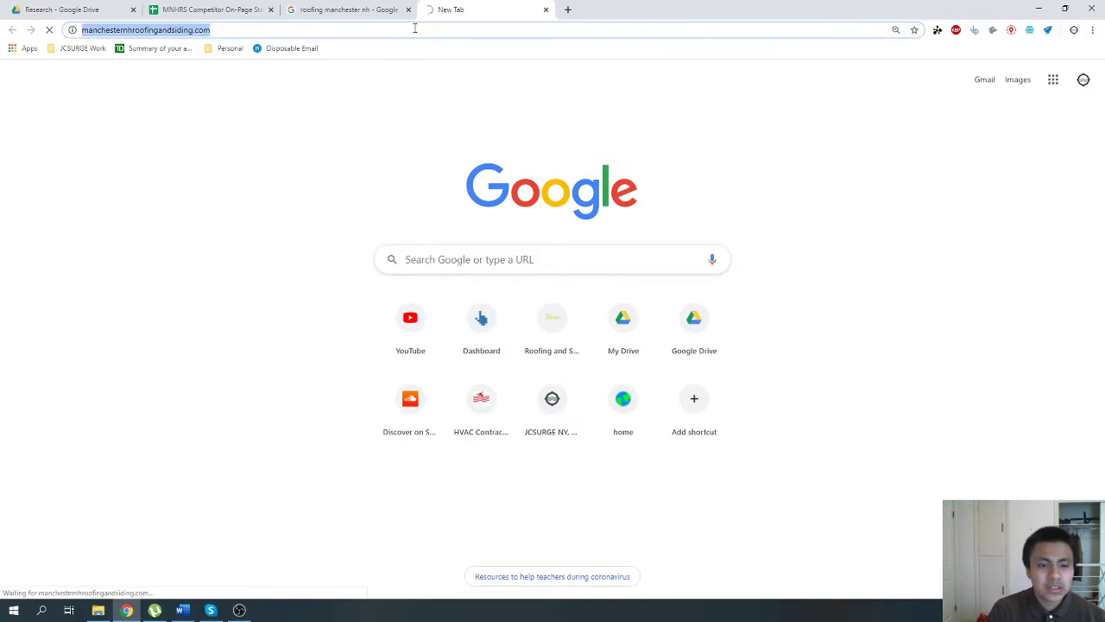
Open the web page word counter at wordcounter.net/website-word-count in another new browser tab.
key("ctrl+t")
type("web")
key("ctrl+a")
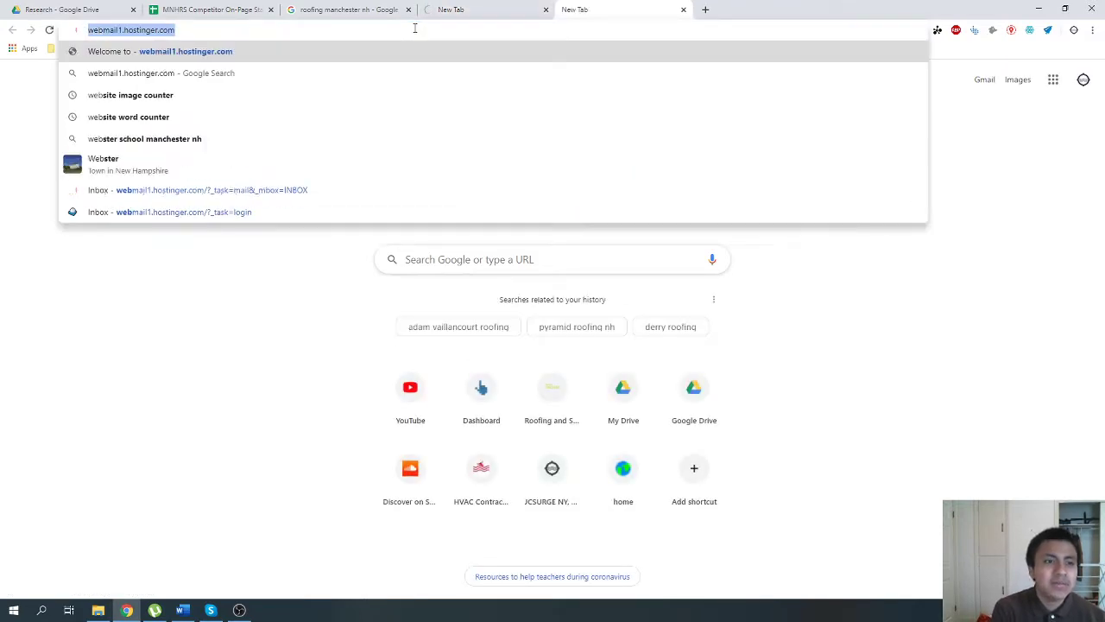
type("wordcounter.net/website-word-count")
key("Return")
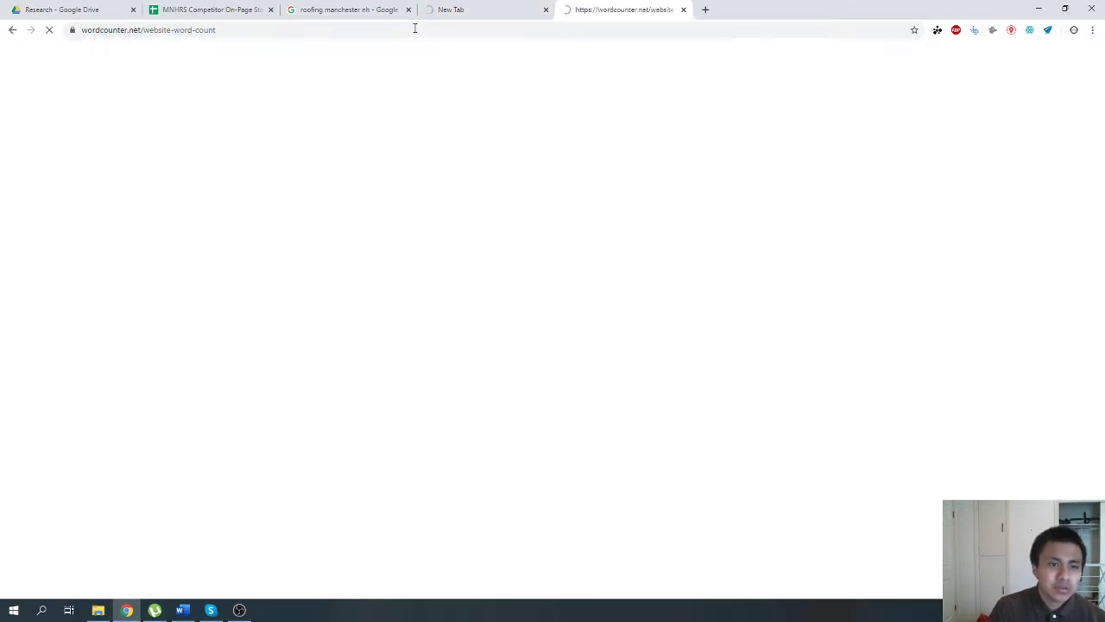
left_click(652, 184)
key("ctrl+v")
left_click(724, 180)
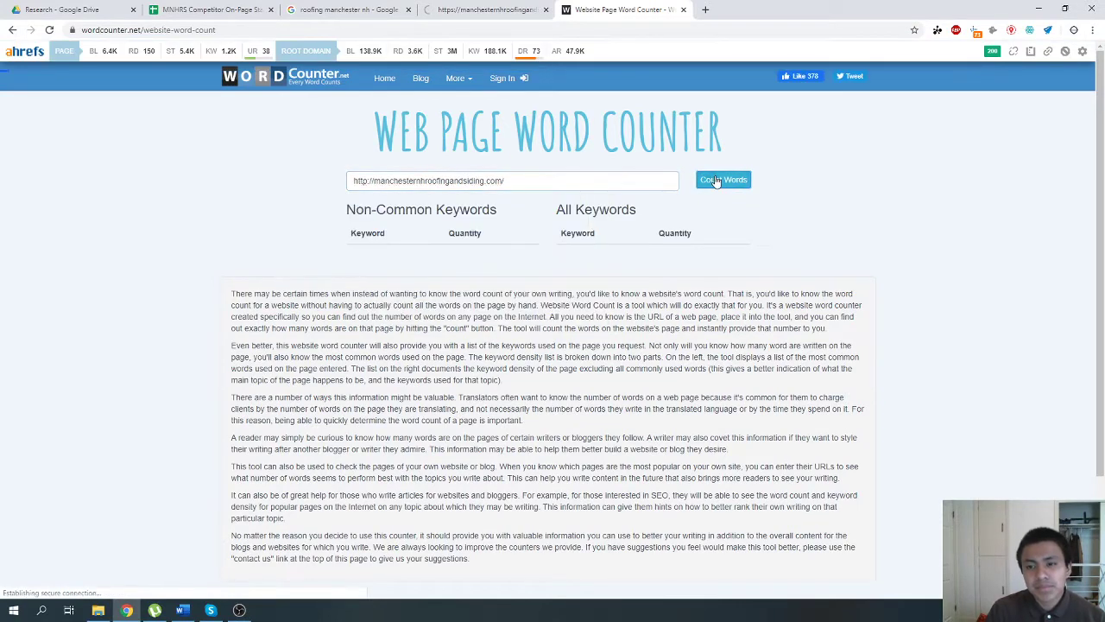
left_click(548, 221)
key("ctrl+v")
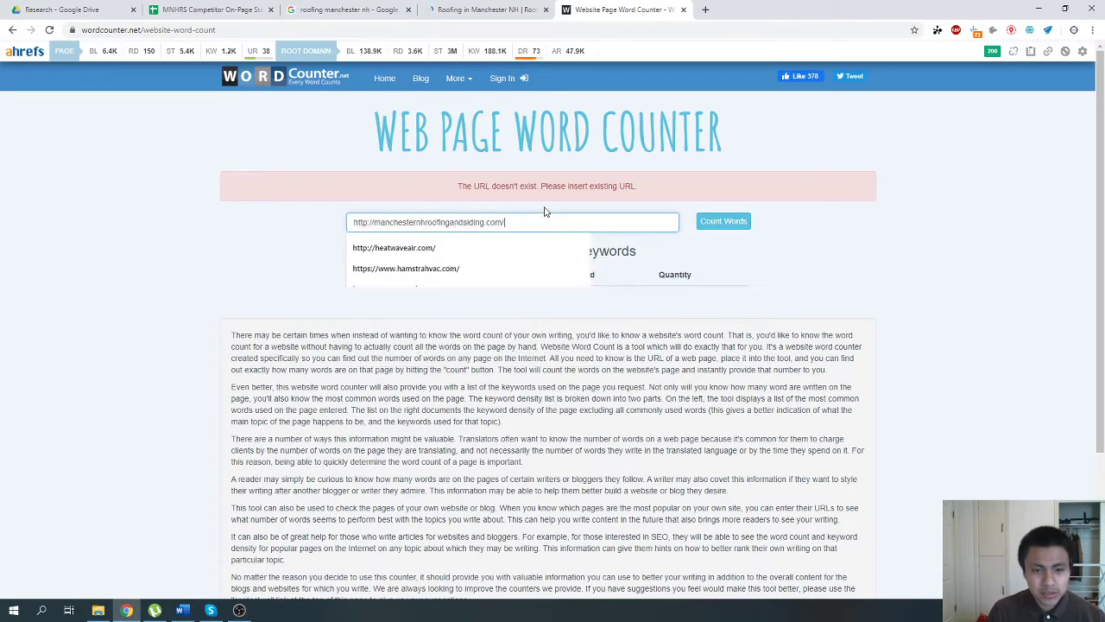
type("s")
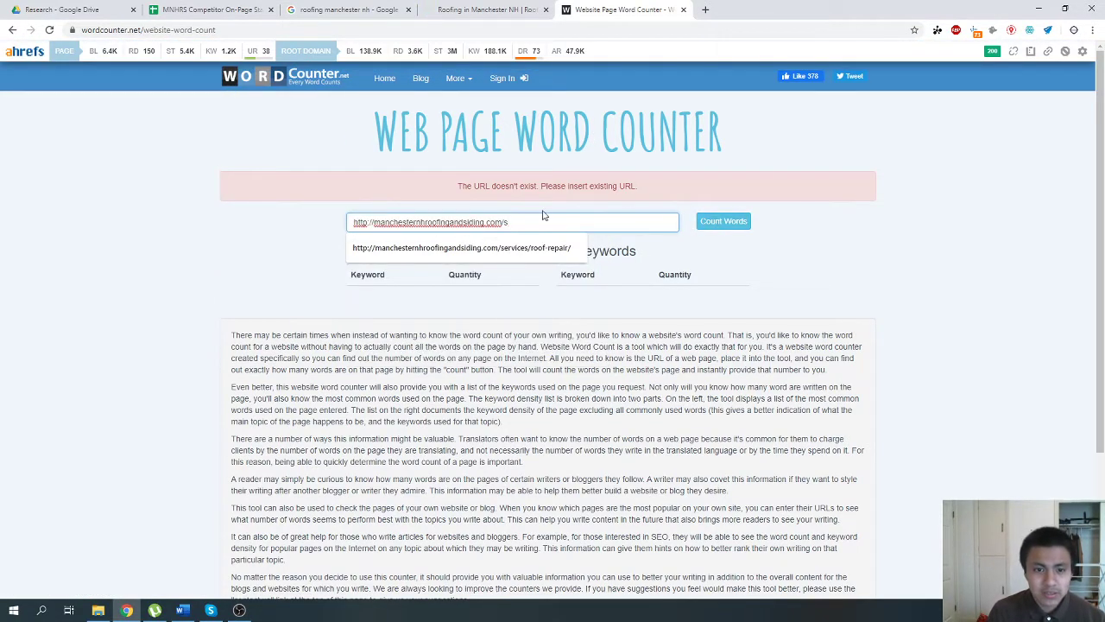
left_click(368, 222)
type("s")
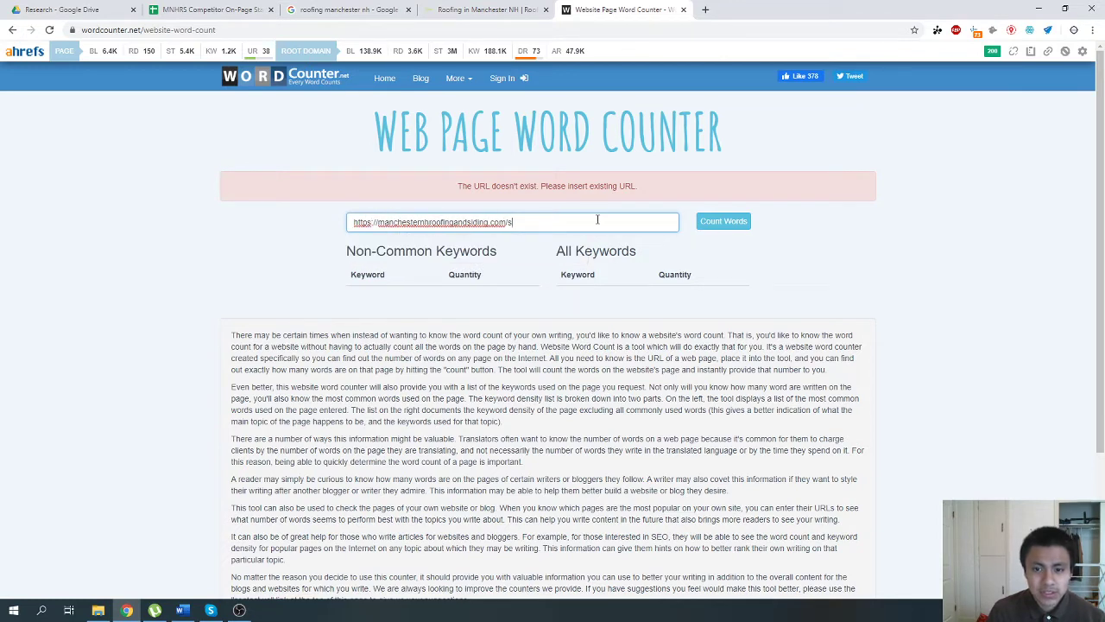
key("Return")
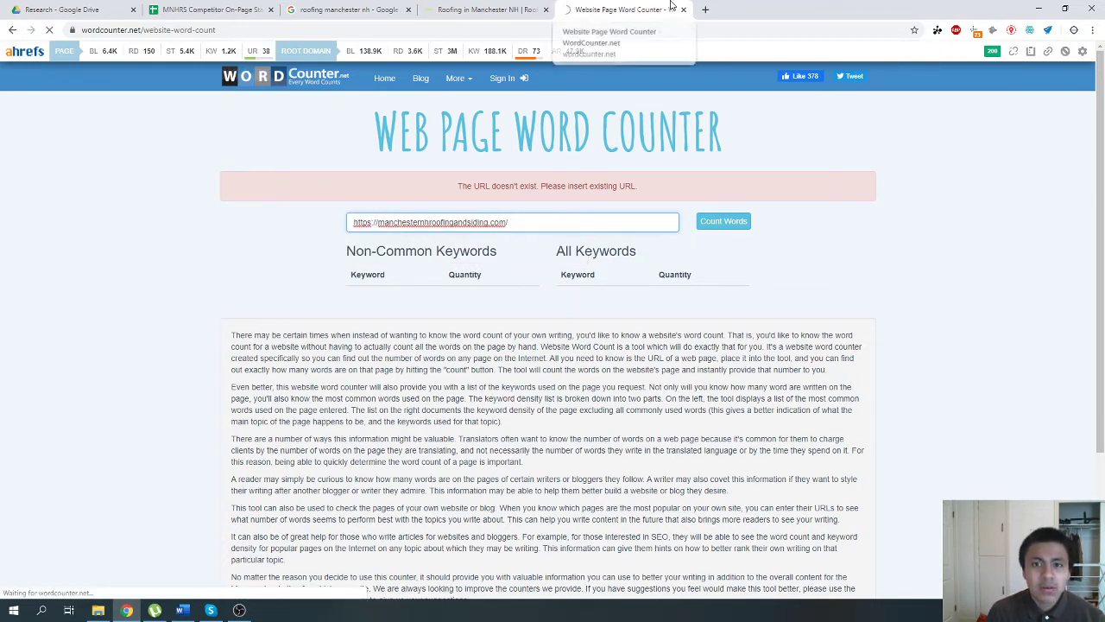
Check the word count result for the roofing and siding site and return to the competitor spreadsheet.
left_click(410, 4)
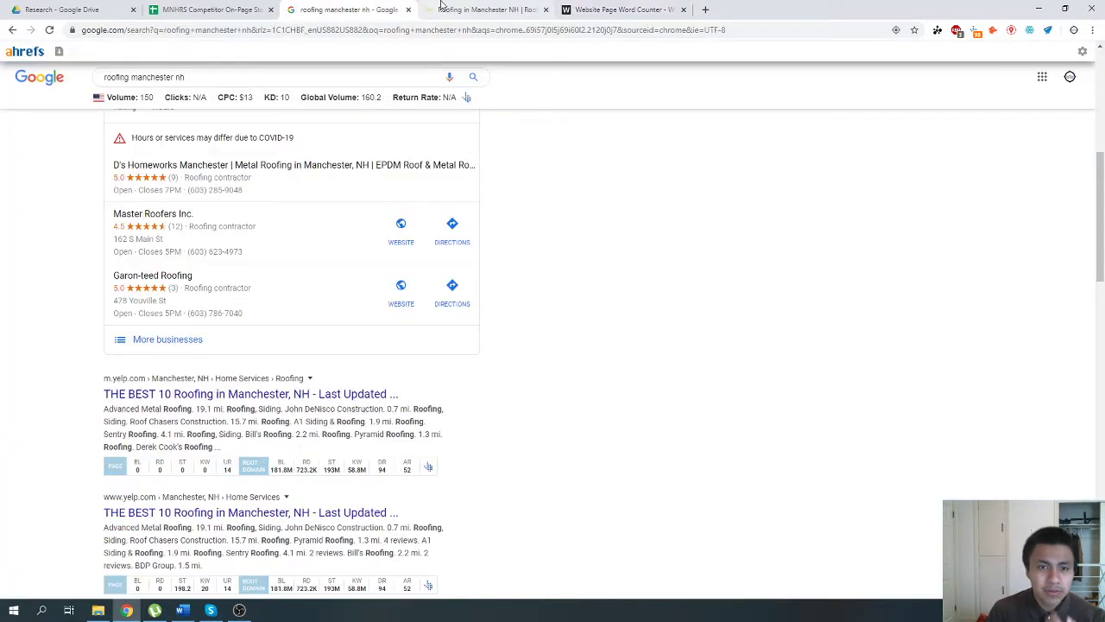
left_click(443, 4)
left_click(235, 6)
left_click(586, 6)
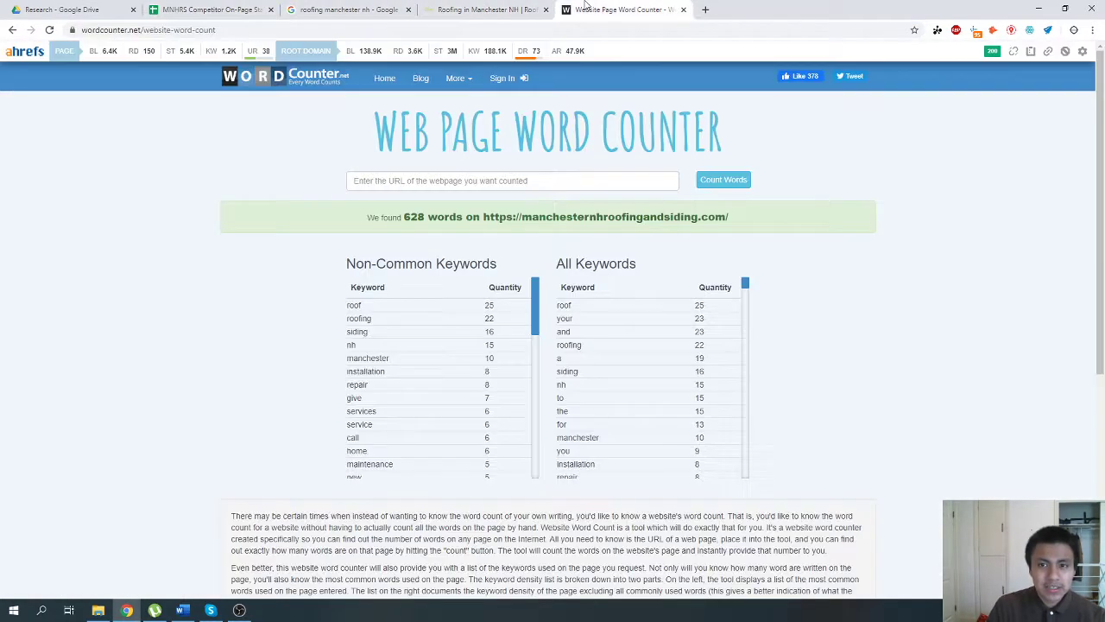
left_click(208, 9)
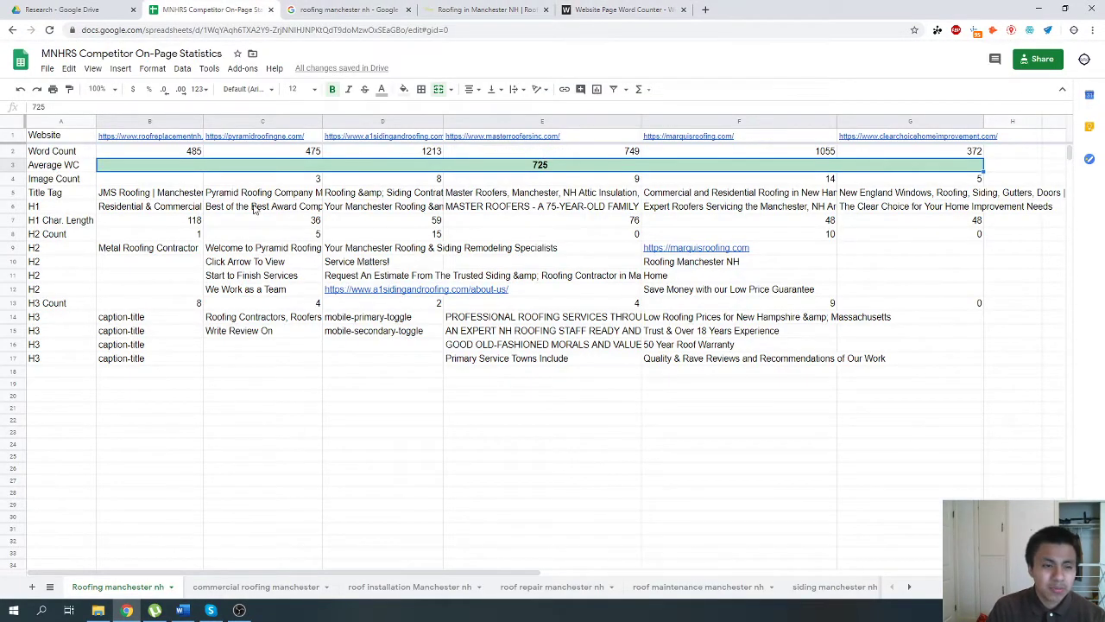
Go through the competitors' image counts in row 4 one by one.
left_click(189, 183)
key("Right")
key("Right")
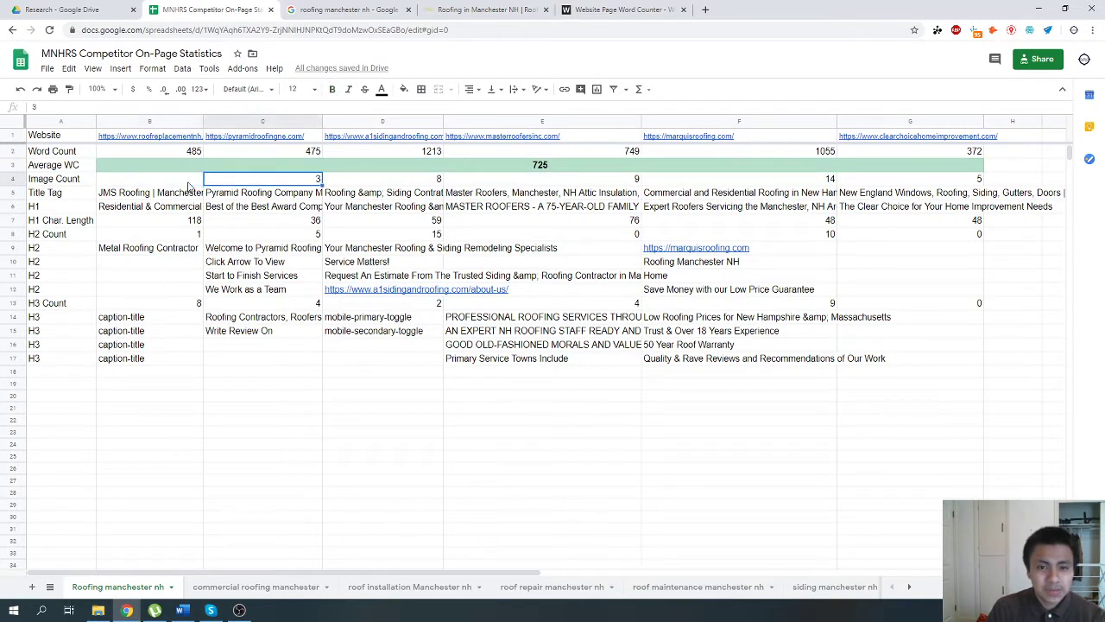
key("Right")
key("Right")
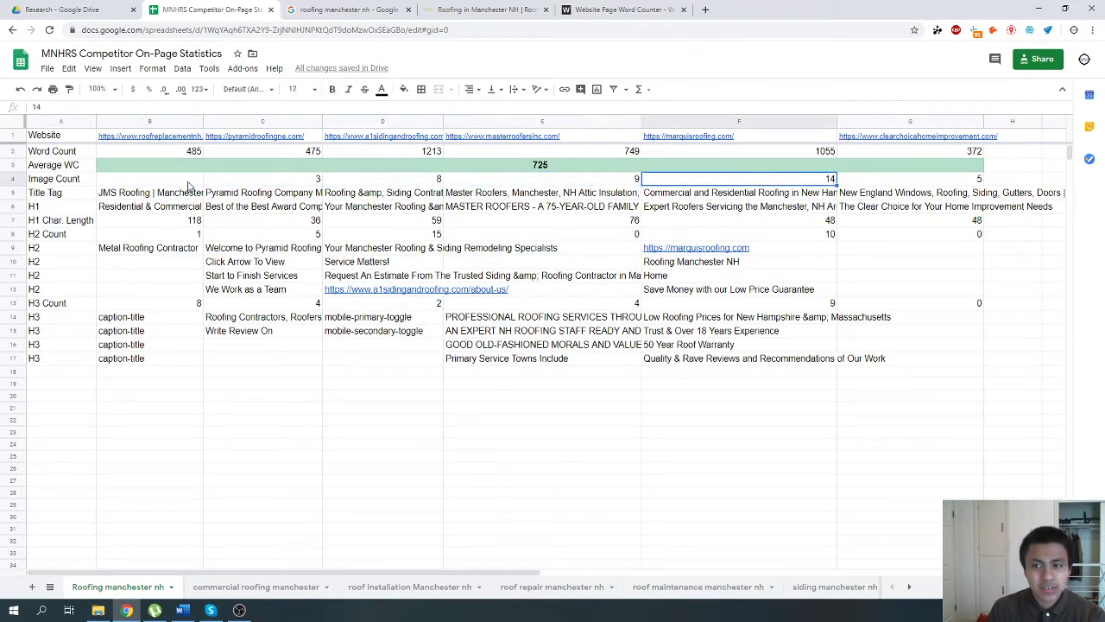
Calculate the average image count in cell A21 with the formula =AVERAGE(B4:G4).
left_click(86, 407)
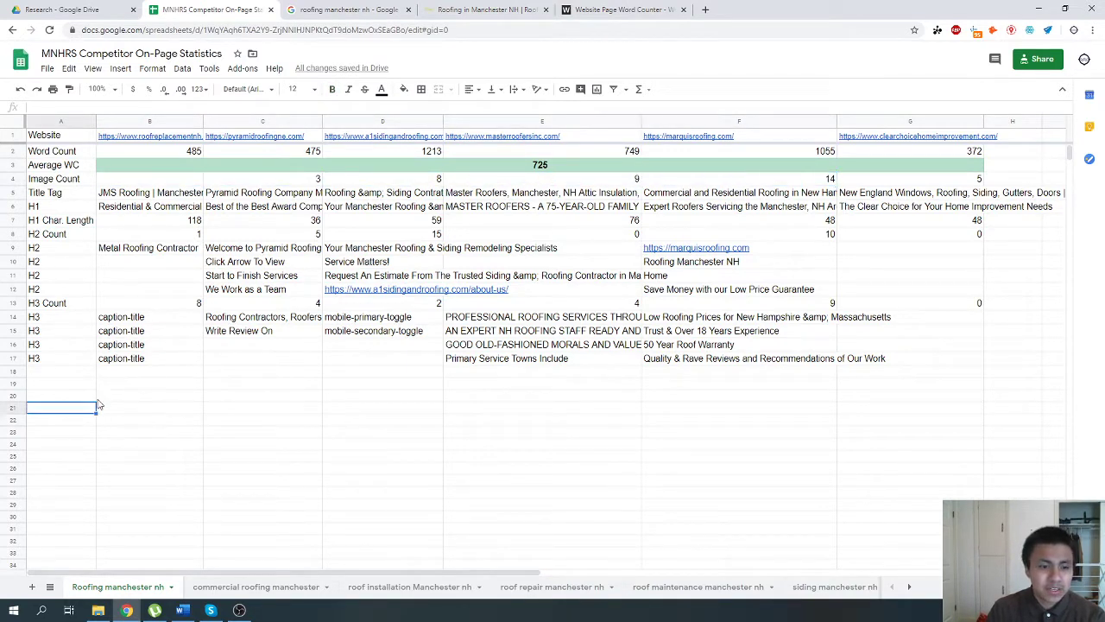
left_click(640, 89)
left_click(658, 130)
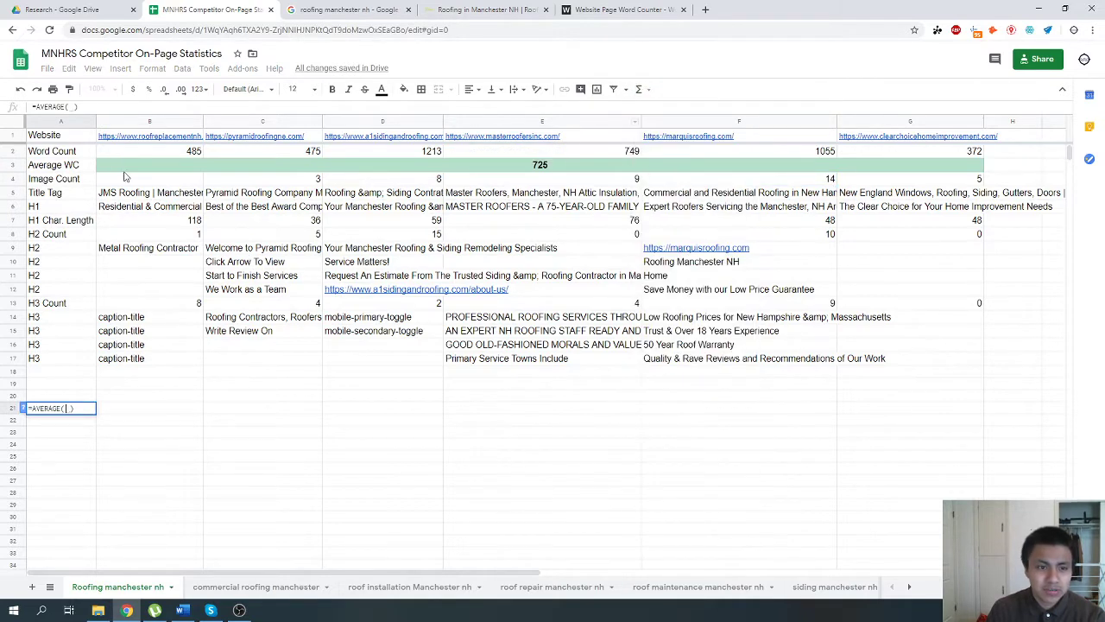
left_click_drag(125, 168, 911, 179)
left_click(871, 185)
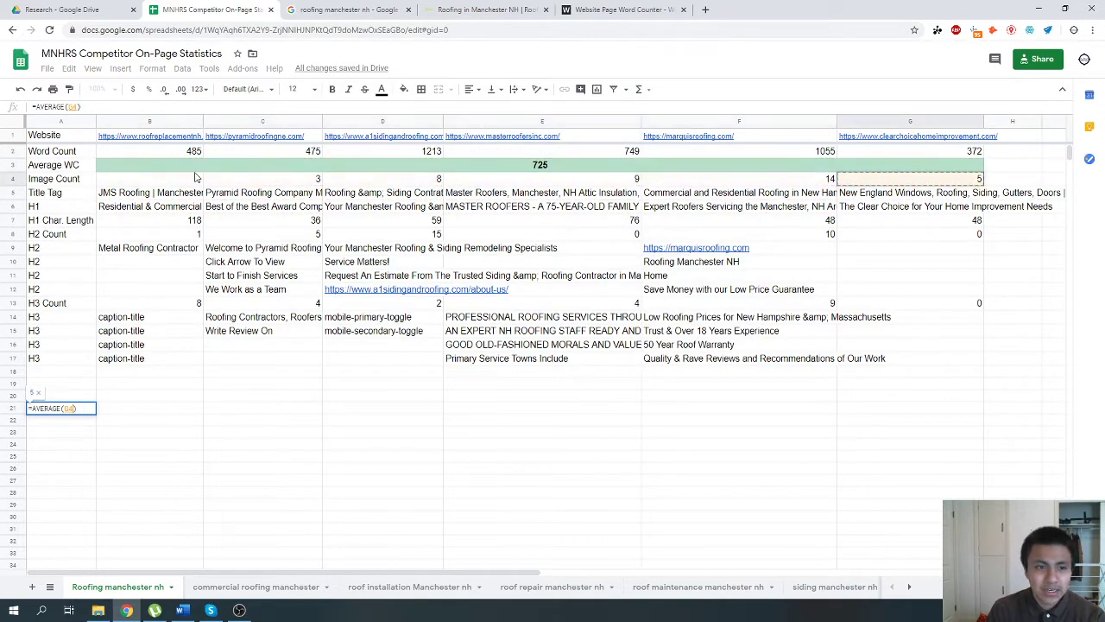
left_click_drag(166, 181, 915, 182)
key("Return")
left_click(87, 411)
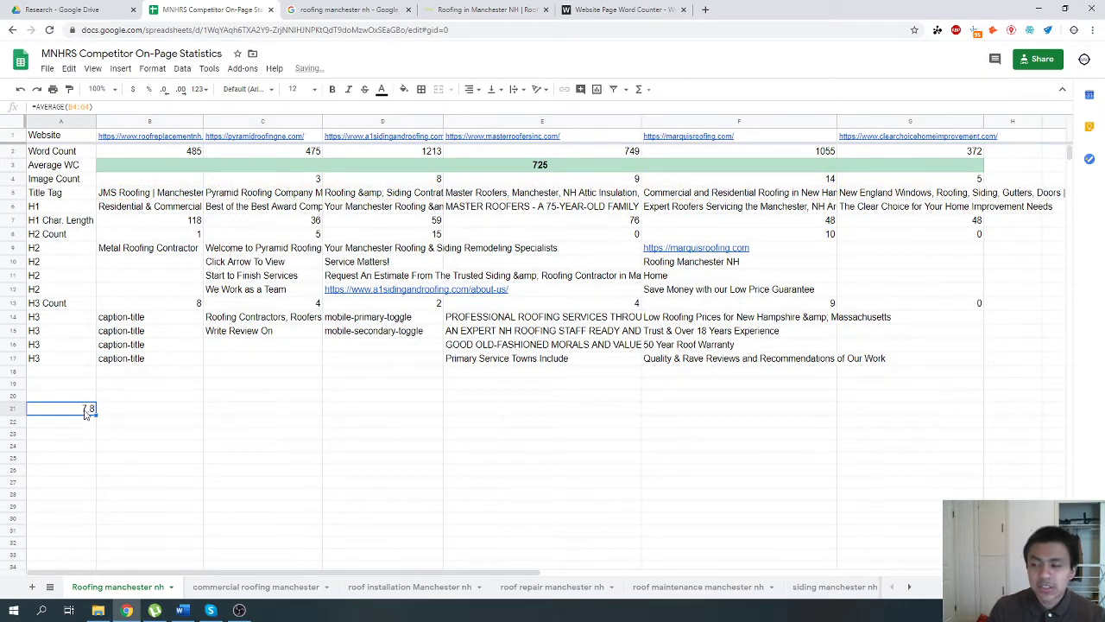
Look over the images and content on the manchesternhroofingandsiding.com homepage, then return to the competitor spreadsheet.
left_click(486, 10)
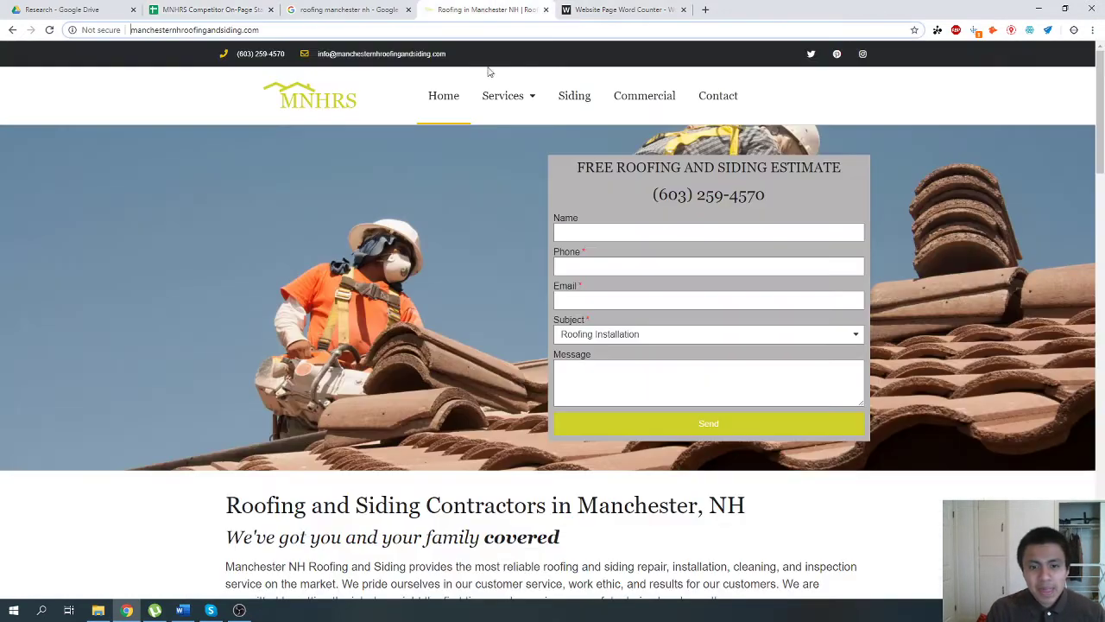
scroll(338, 424, "down", 5)
scroll(287, 370, "down", 1)
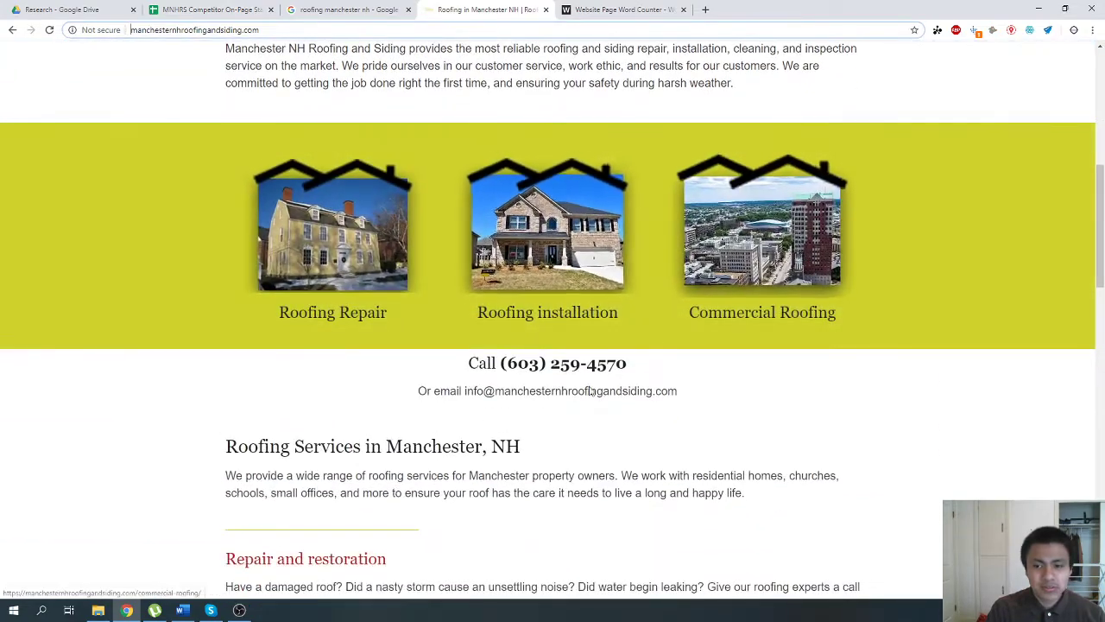
scroll(388, 361, "down", 5)
scroll(387, 361, "down", 9)
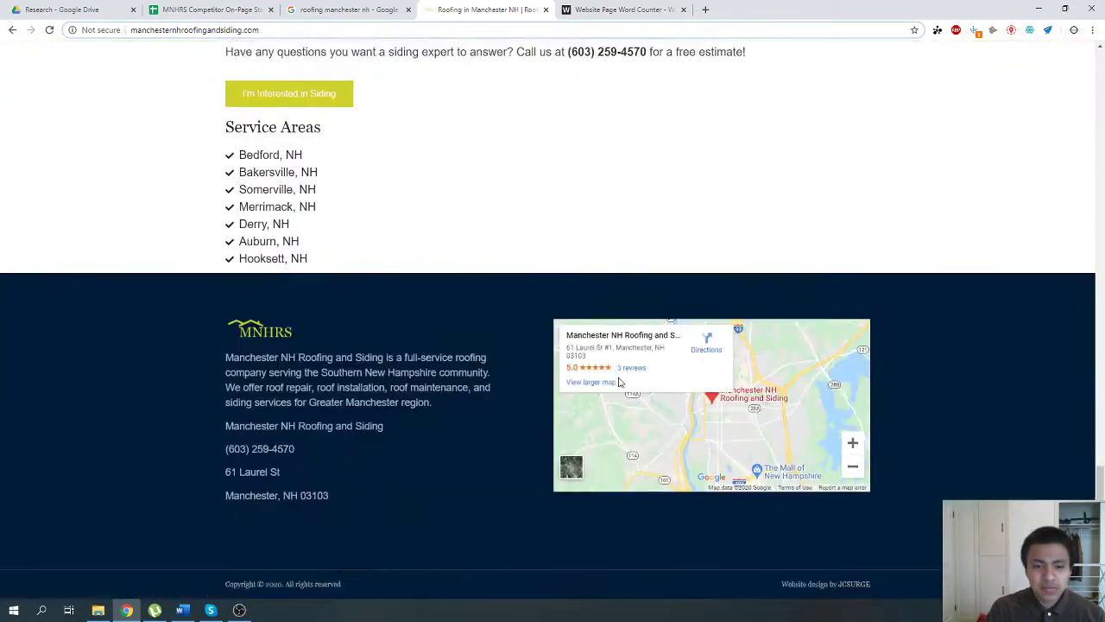
scroll(619, 386, "up", 13)
scroll(562, 235, "up", 2)
left_click(576, 10)
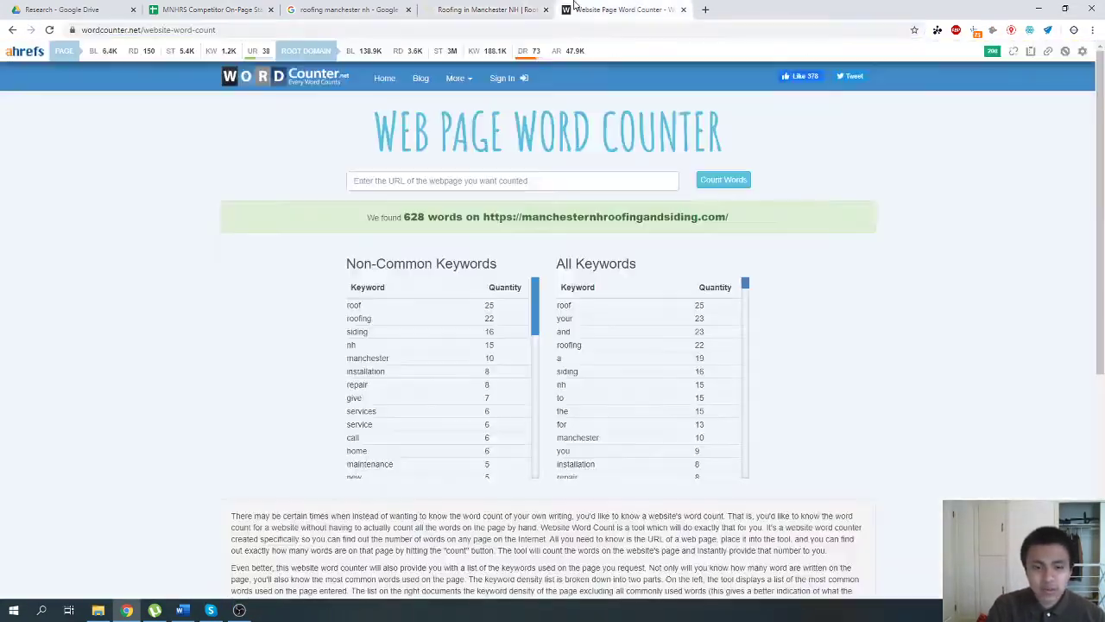
left_click(362, 9)
left_click(229, 9)
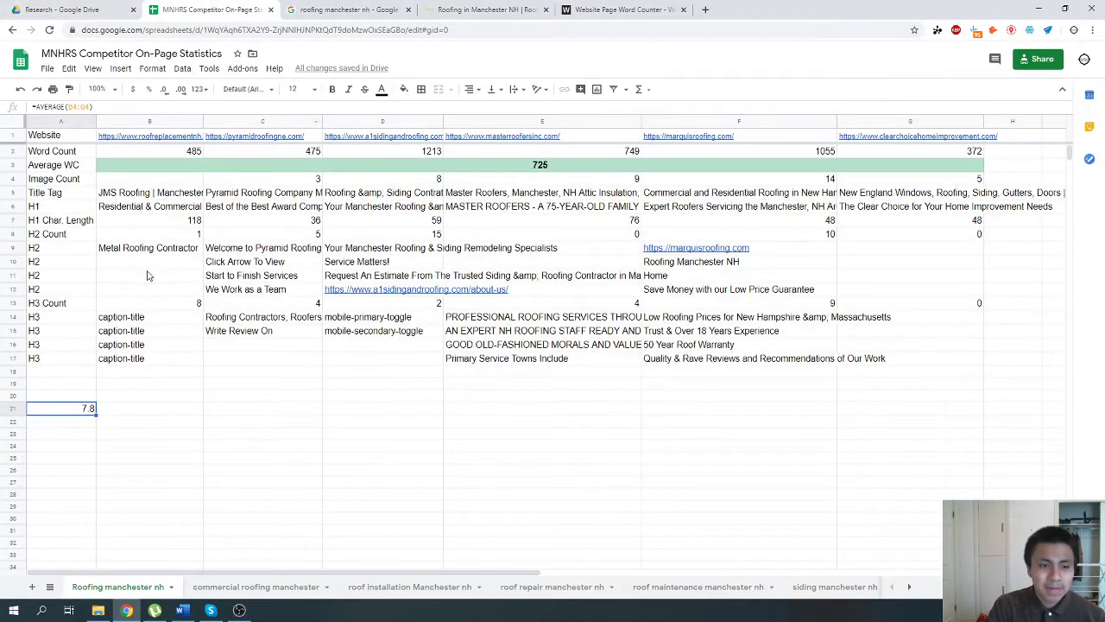
Clean up the title tag in B5 by replacing "&amp;" with a plain "&" before Concord.
left_click(156, 222)
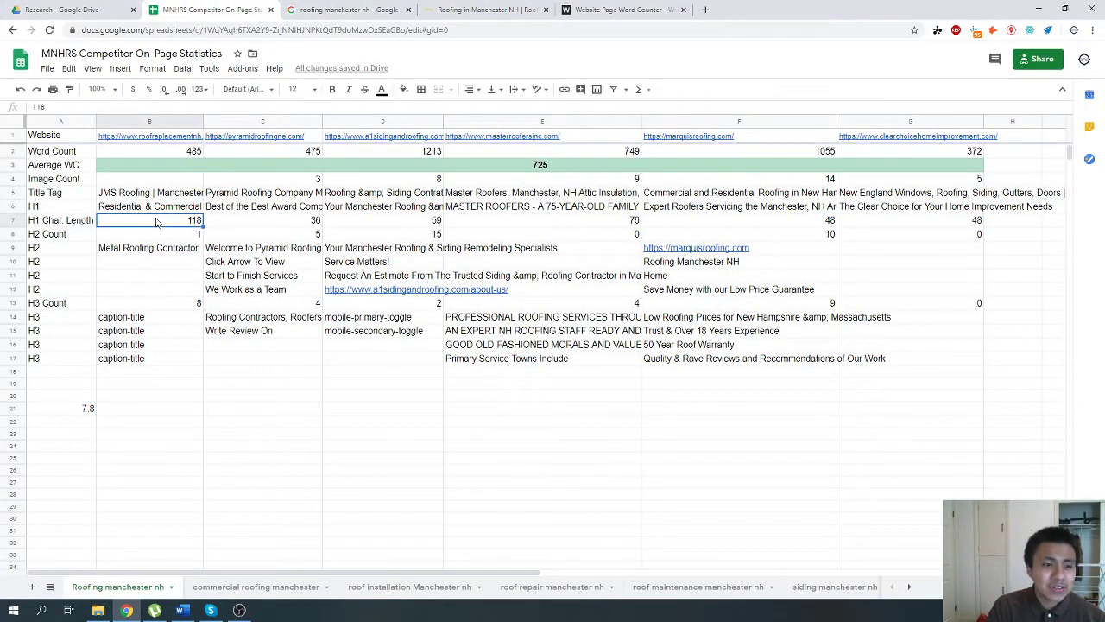
left_click(123, 194)
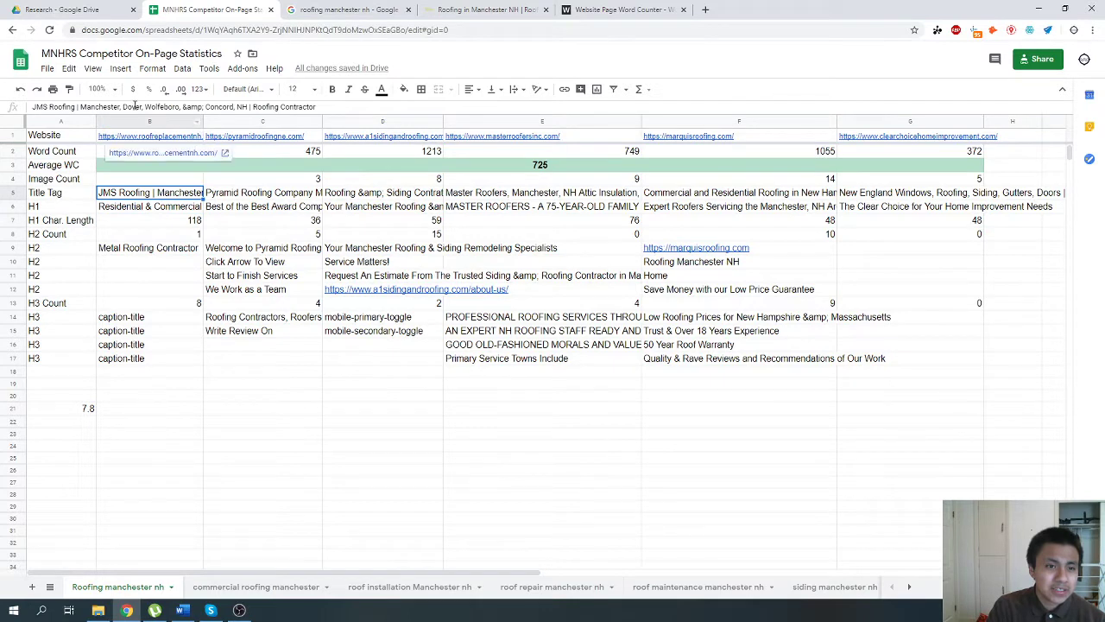
left_click(206, 107)
key("BackSpace")
key("BackSpace")
key("BackSpace")
key("BackSpace")
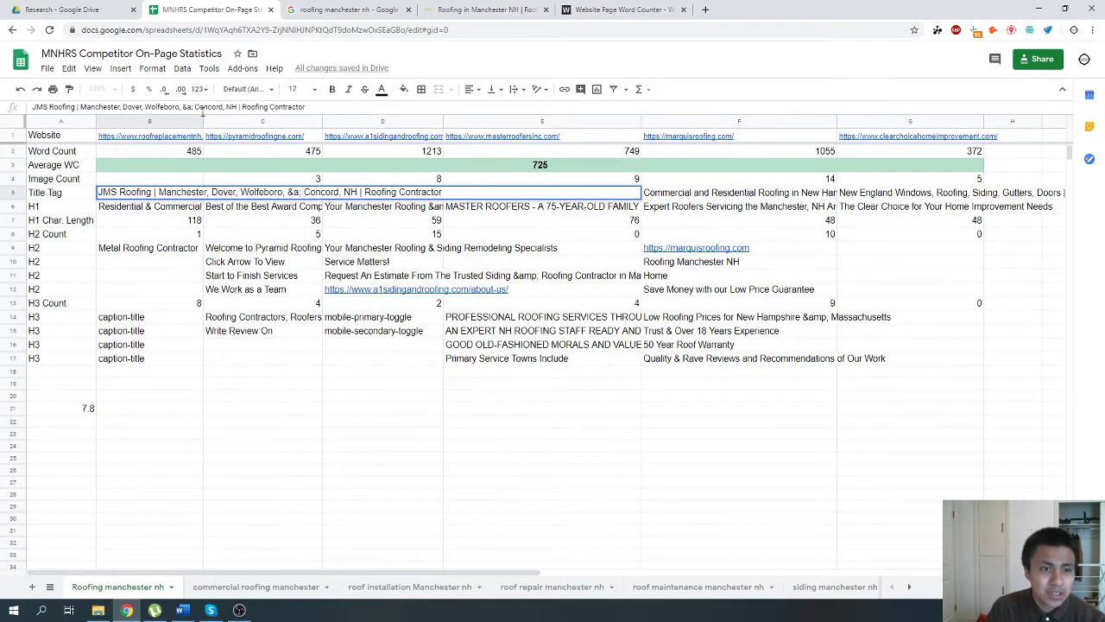
key("BackSpace")
key("BackSpace")
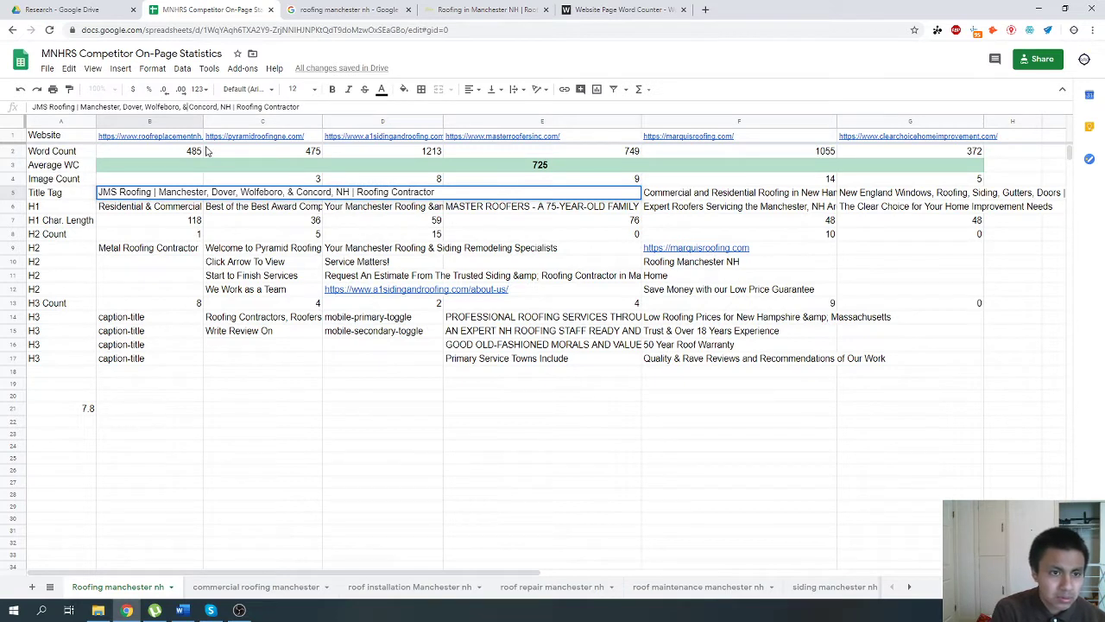
key("Return")
Compare the competitors' H1 headings in cells C6 and D6.
left_click(259, 212)
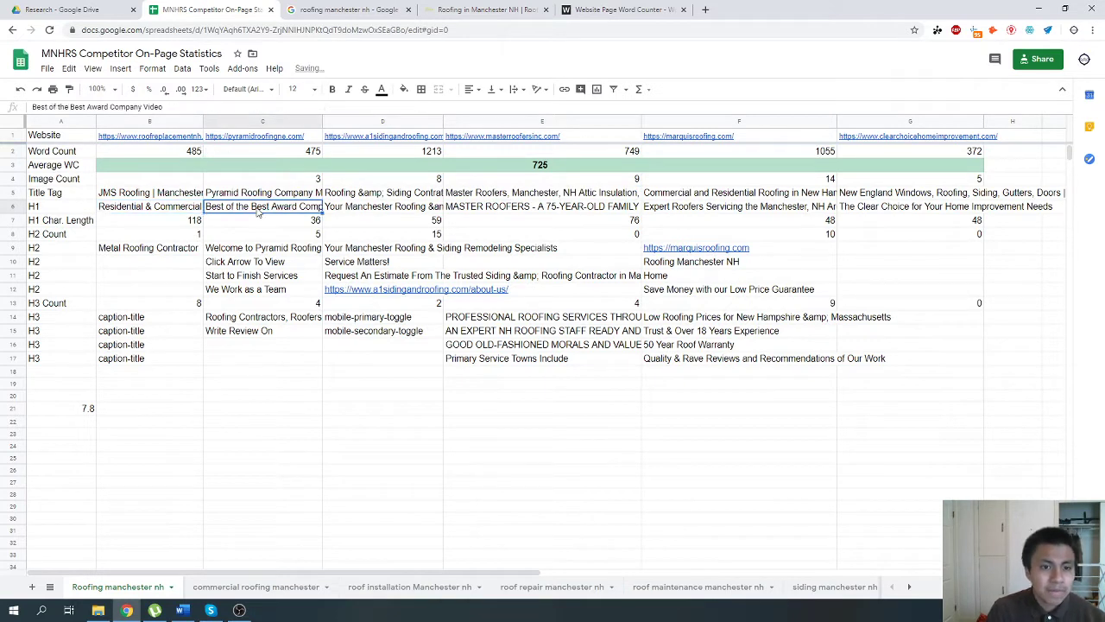
left_click(346, 210)
left_click(240, 210)
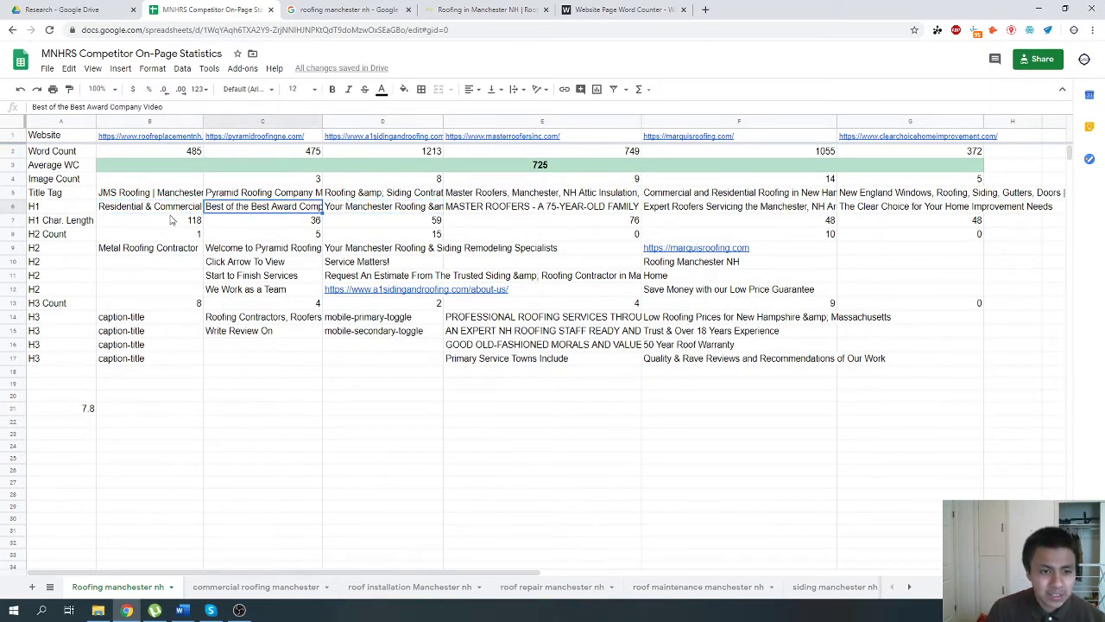
Search the sheet for "roofing" and check the matching title tags in B5 and C5.
right_click(177, 119)
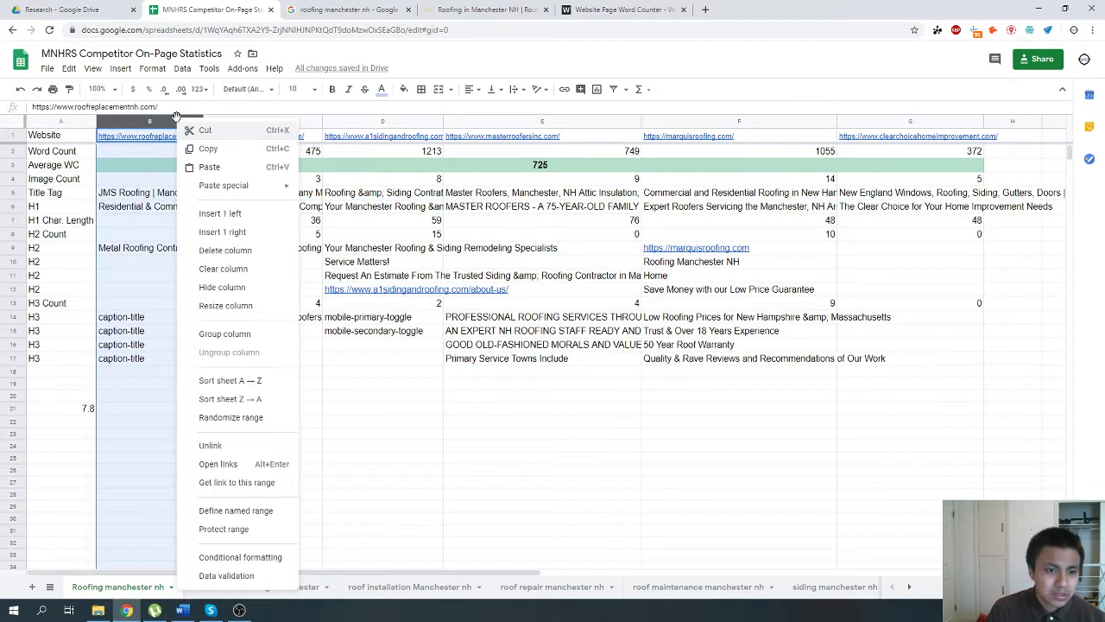
left_click(125, 432)
key("ctrl+f")
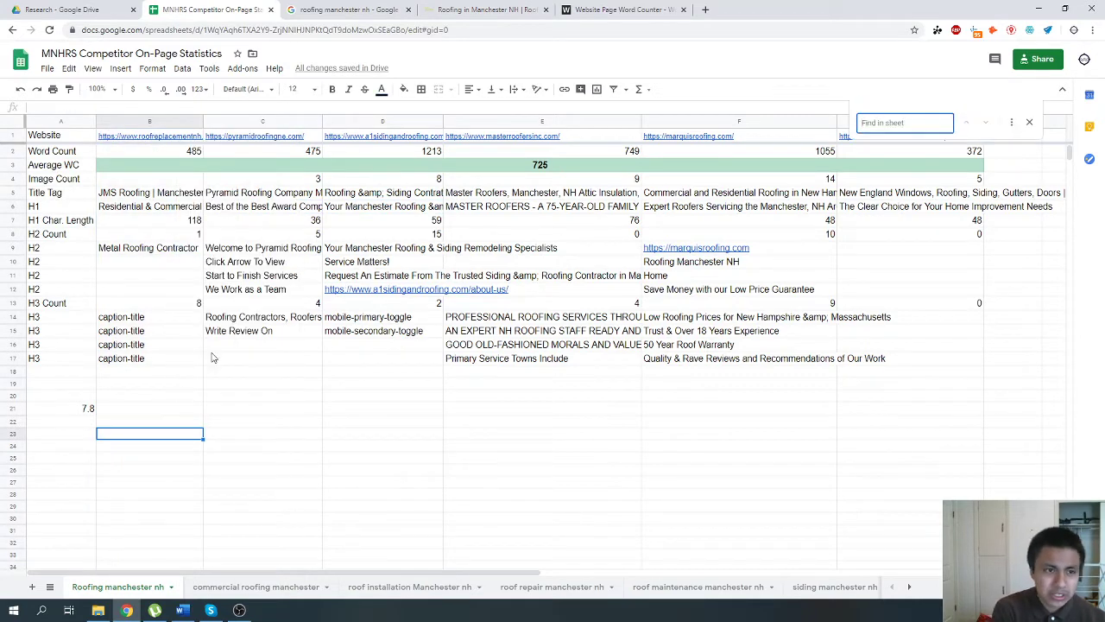
type("roofing")
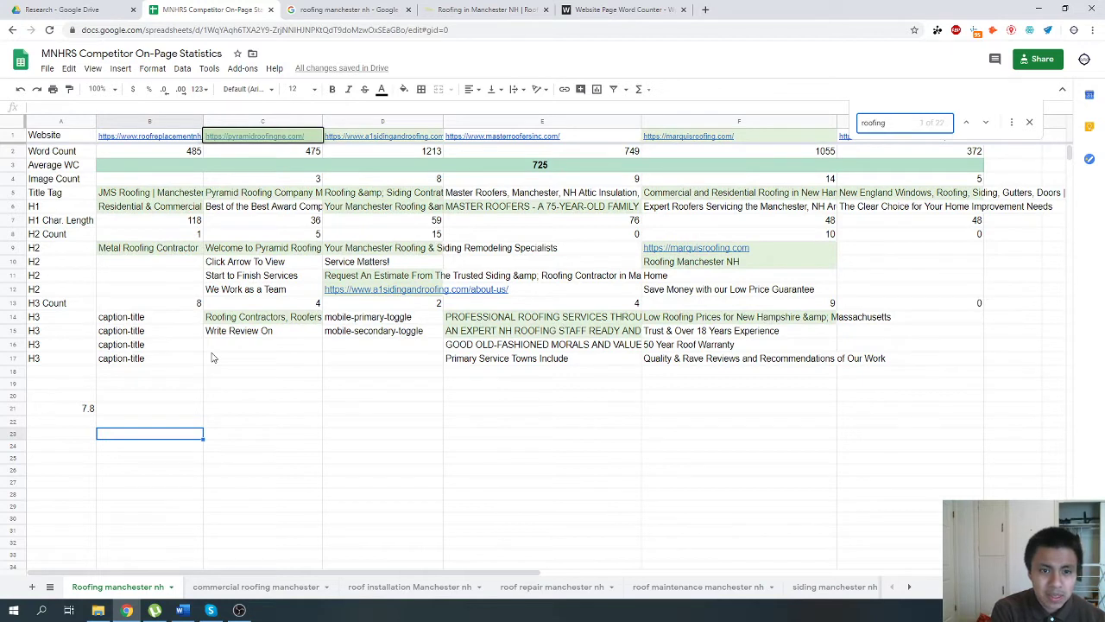
key("Return")
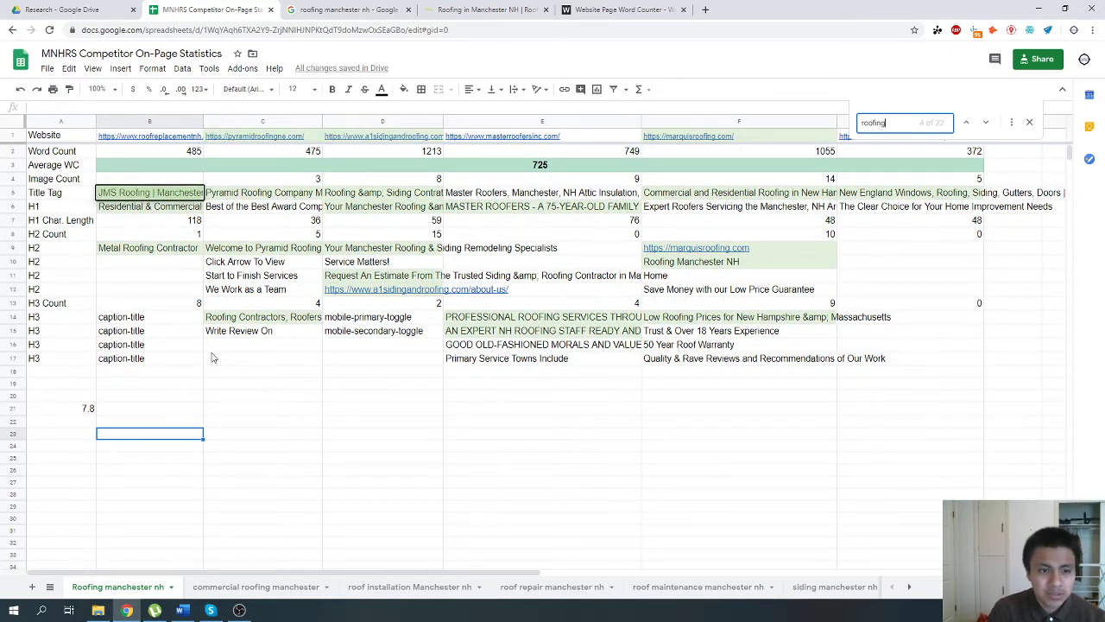
left_click(182, 196)
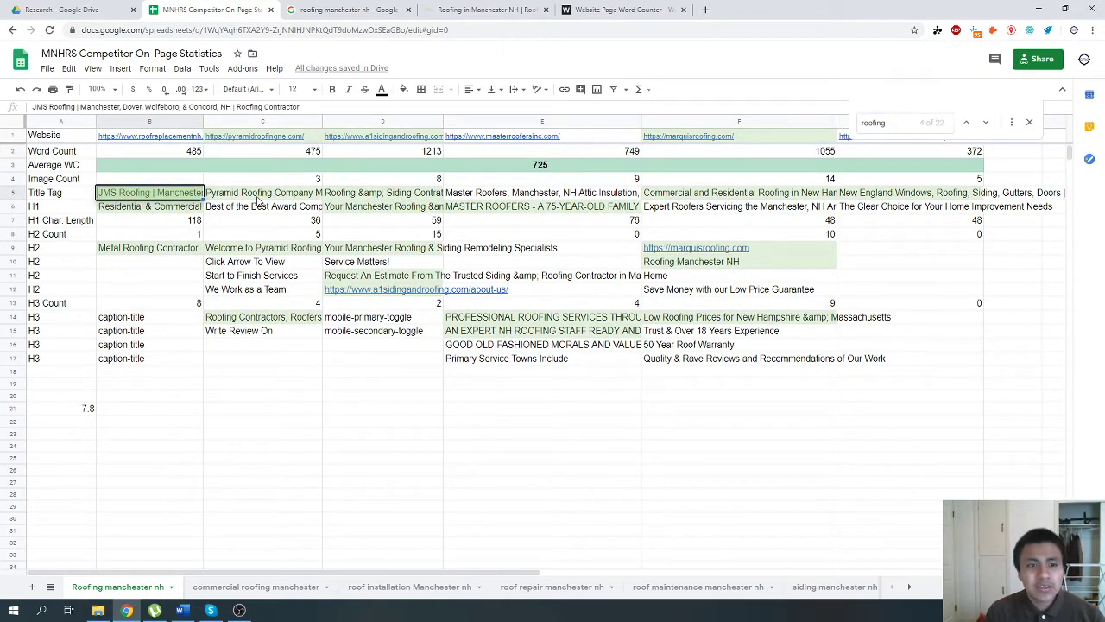
left_click(284, 196)
Delete the "&amp;" between Roofing and Siding from the title tag in D5.
left_click(375, 198)
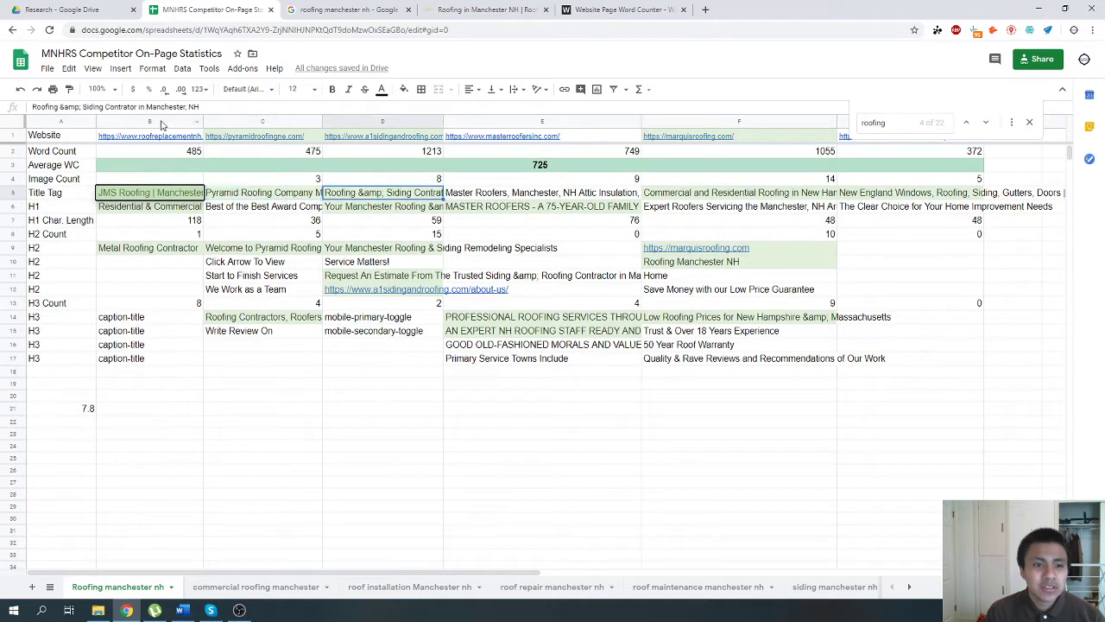
left_click(82, 104)
key("BackSpace")
key("BackSpace")
key("BackSpace")
key("BackSpace")
key("BackSpace")
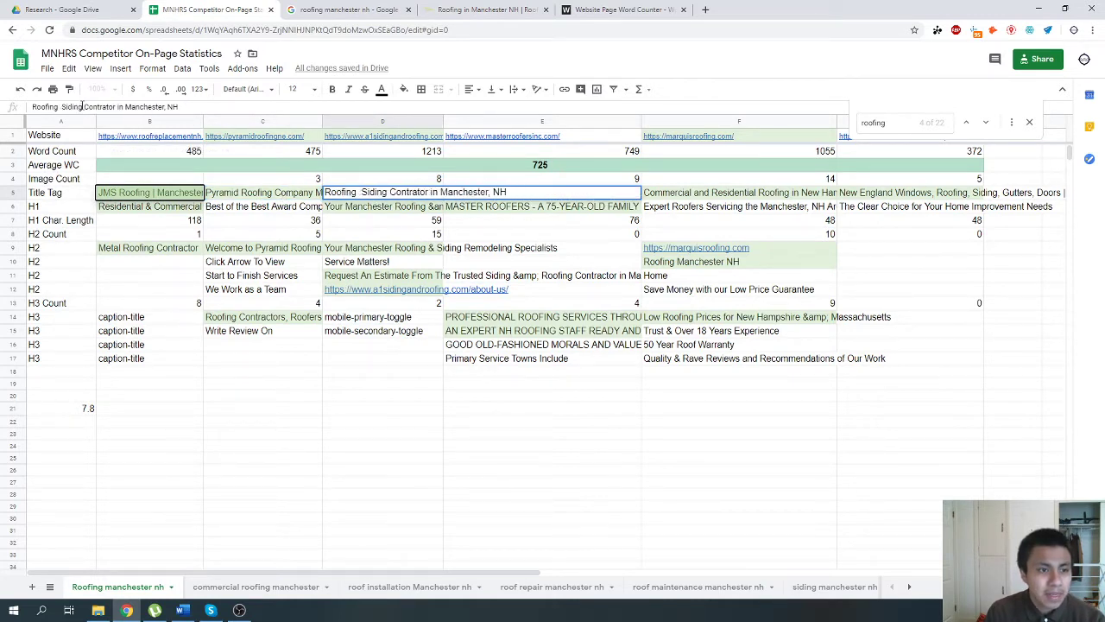
key("Return")
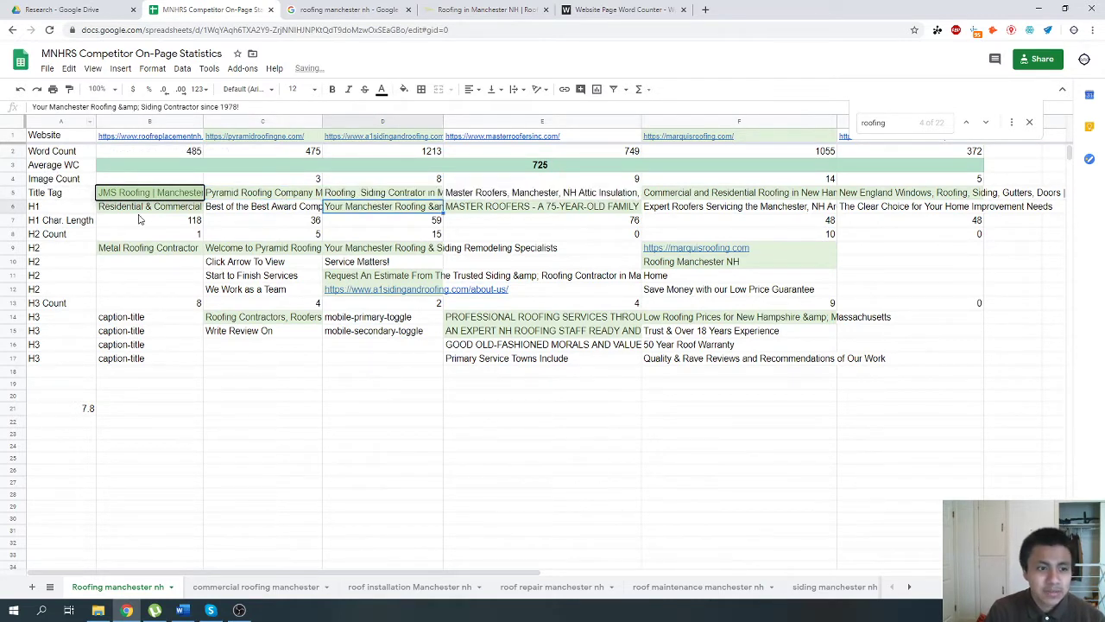
Select the title tags in B5:G5 and search the sheet for the phrase "roofing manchester".
left_click_drag(159, 197, 862, 189)
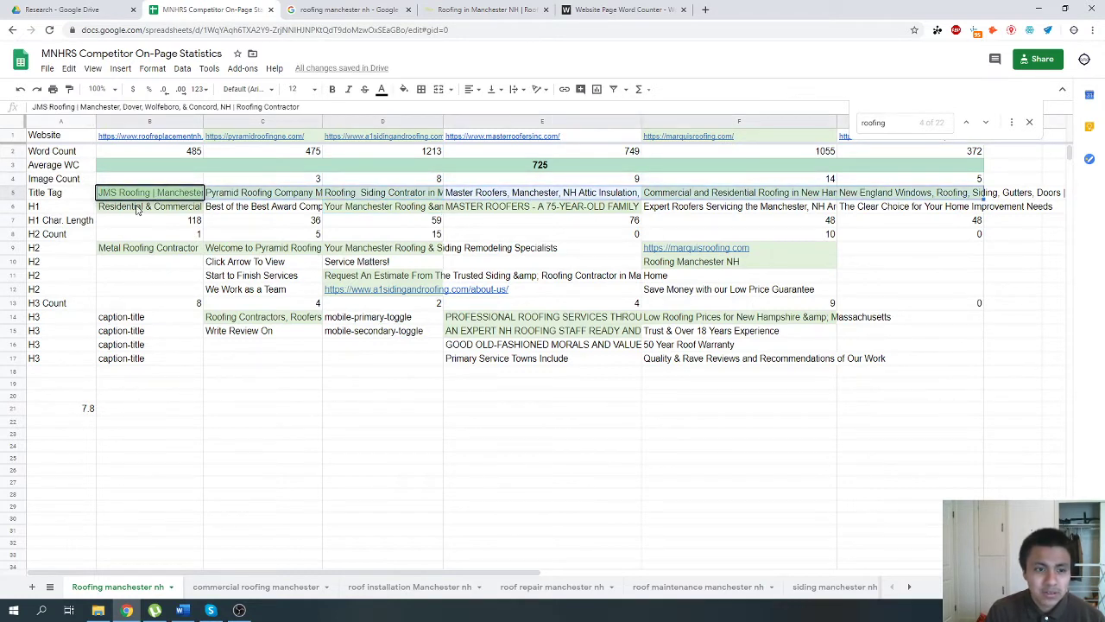
left_click(904, 124)
type("manchesteer")
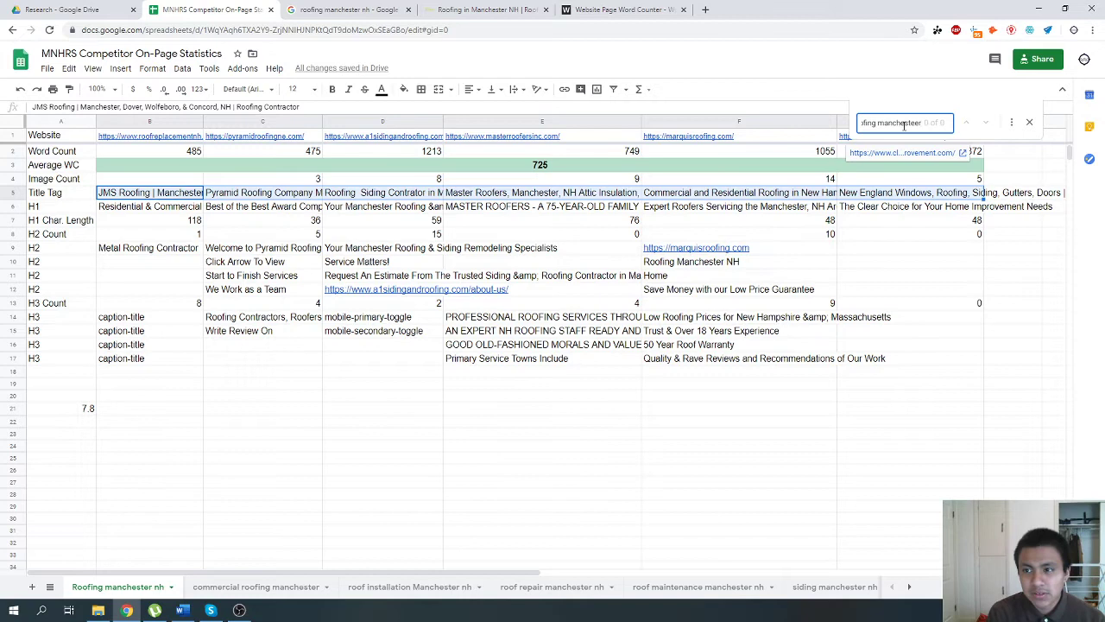
key("BackSpace")
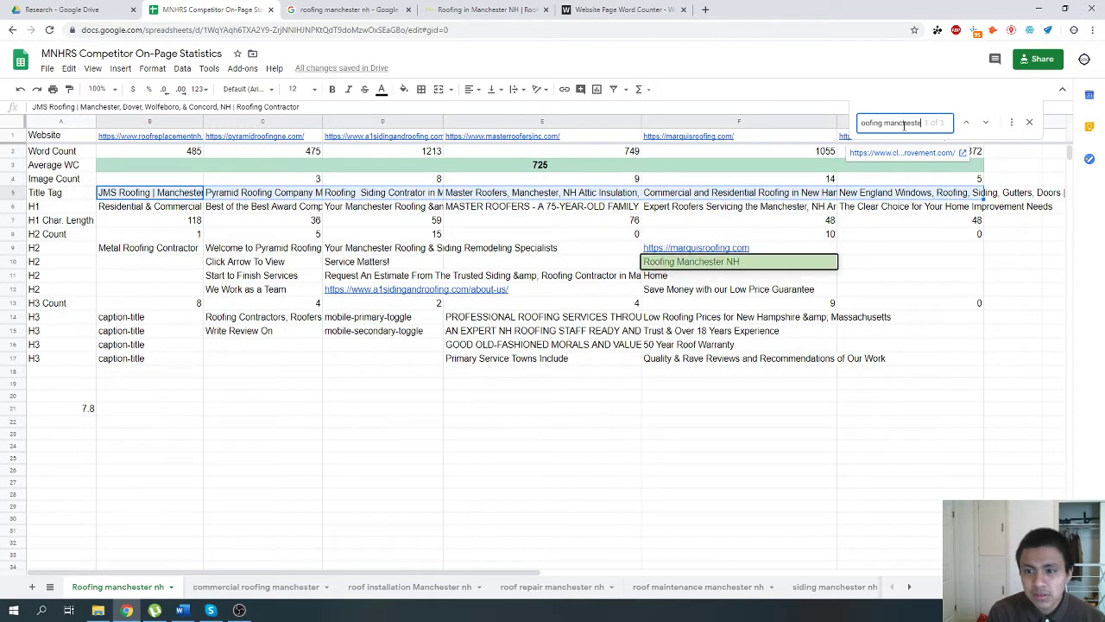
left_click(145, 266)
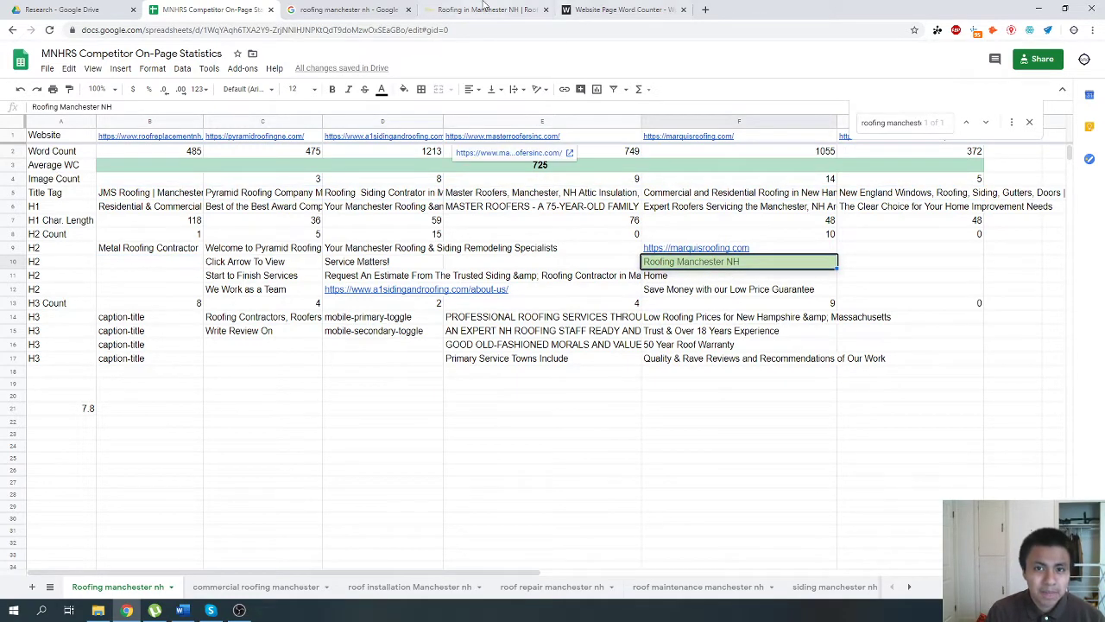
Look over the headings on the manchesternhroofingandsiding.com homepage and return to the competitor spreadsheet.
left_click(484, 10)
scroll(580, 505, "down", 1)
scroll(580, 504, "up", 7)
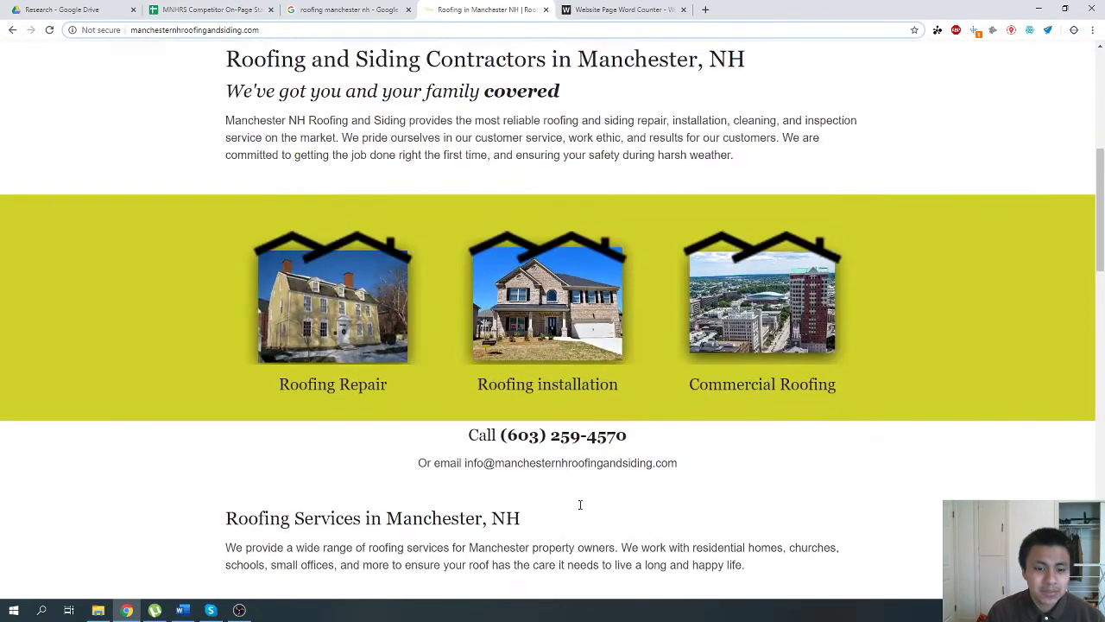
scroll(581, 504, "up", 3)
scroll(581, 505, "down", 4)
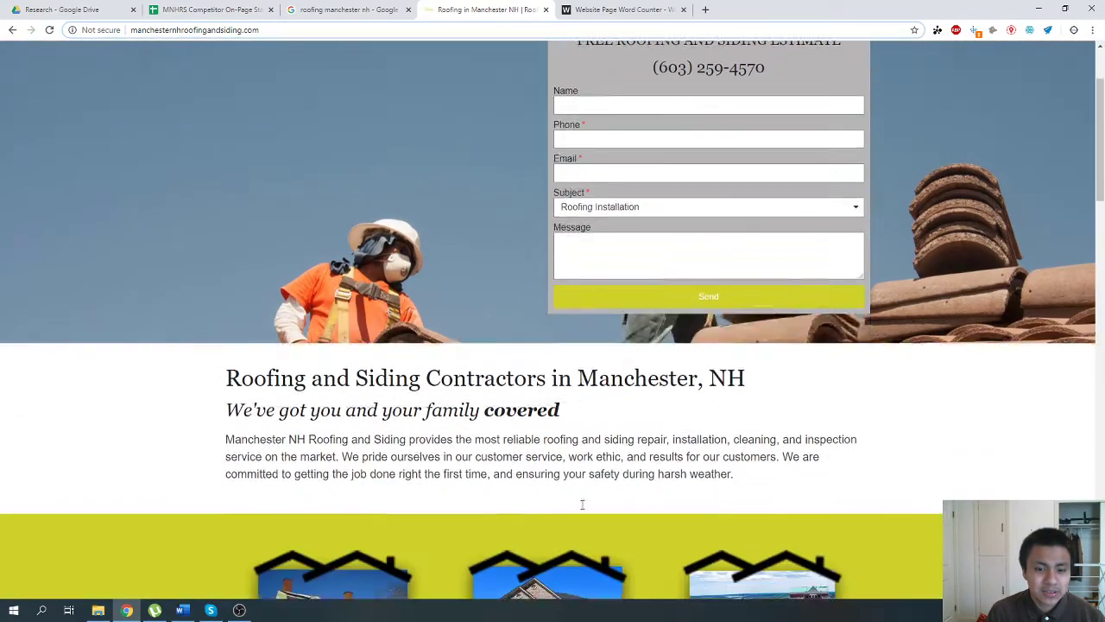
scroll(422, 322, "down", 1)
key("ctrl+shift+Tab")
key("ctrl+shift+Tab")
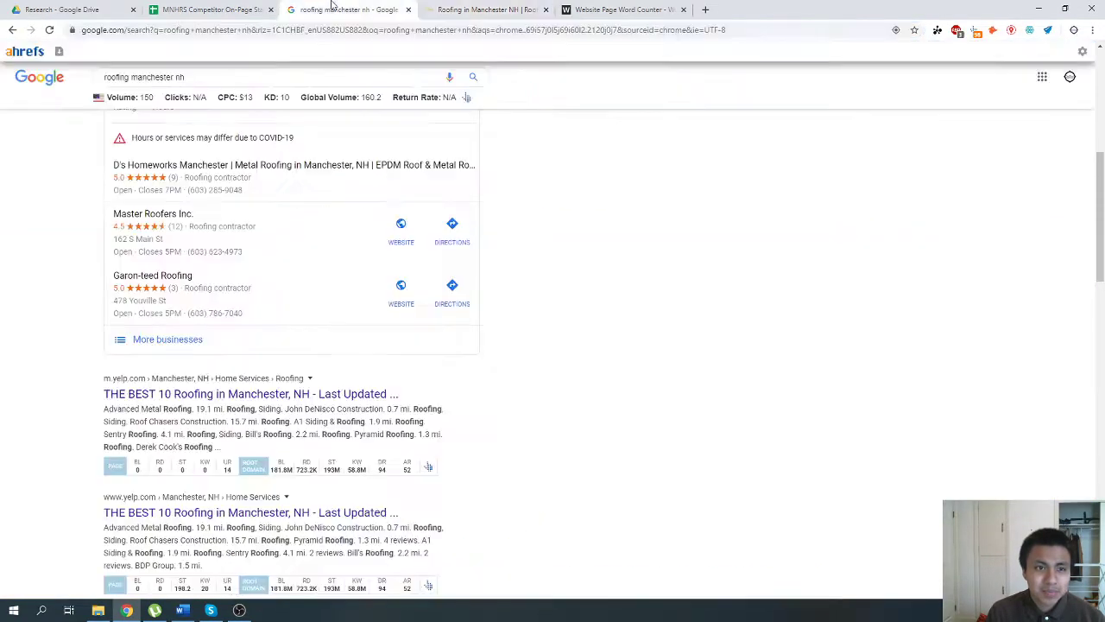
Search the sheet for the phrase "manchester roofing".
key("ctrl+f")
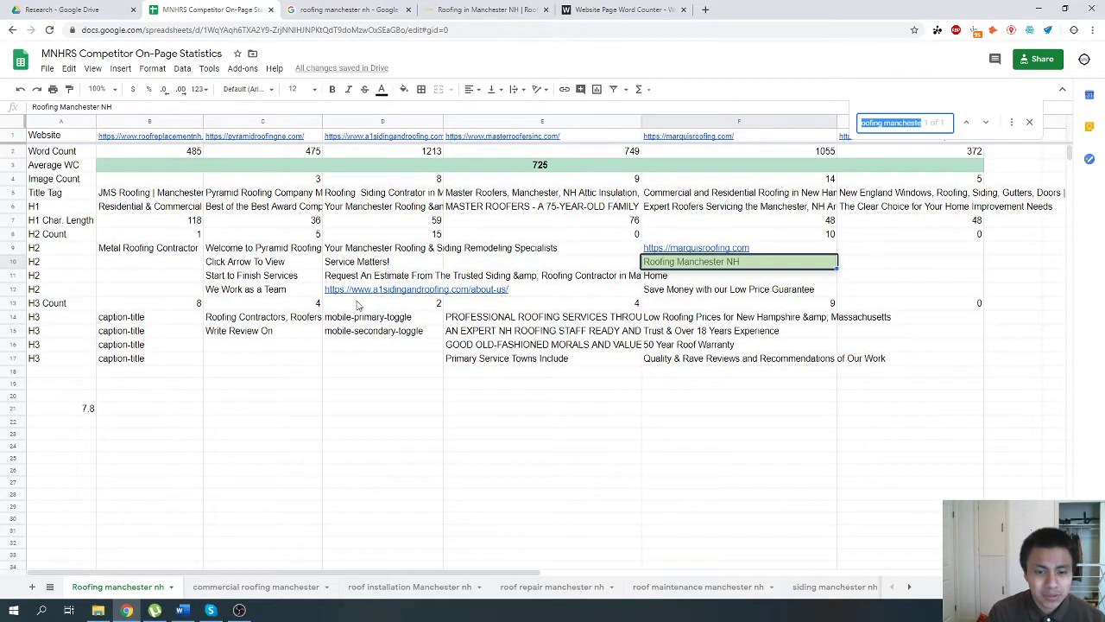
type("manchester roofing")
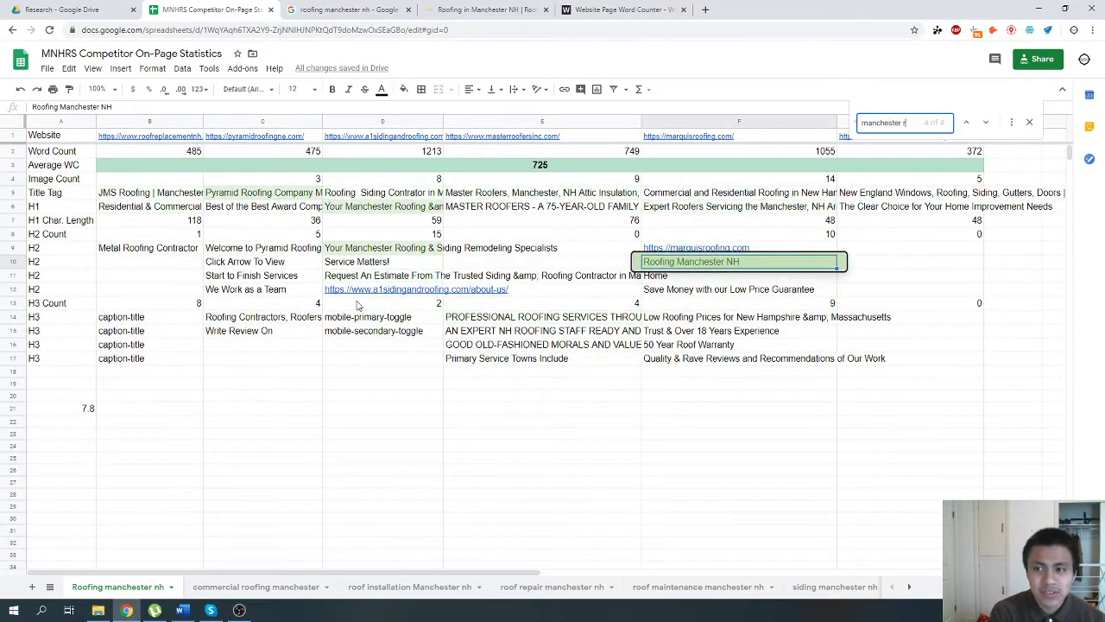
left_click(339, 198)
Correct the H1 in D6 by replacing "&amp;" with "&" so it reads "Your Manchester Roofing & Siding Contractor since 1978!".
left_click(350, 210)
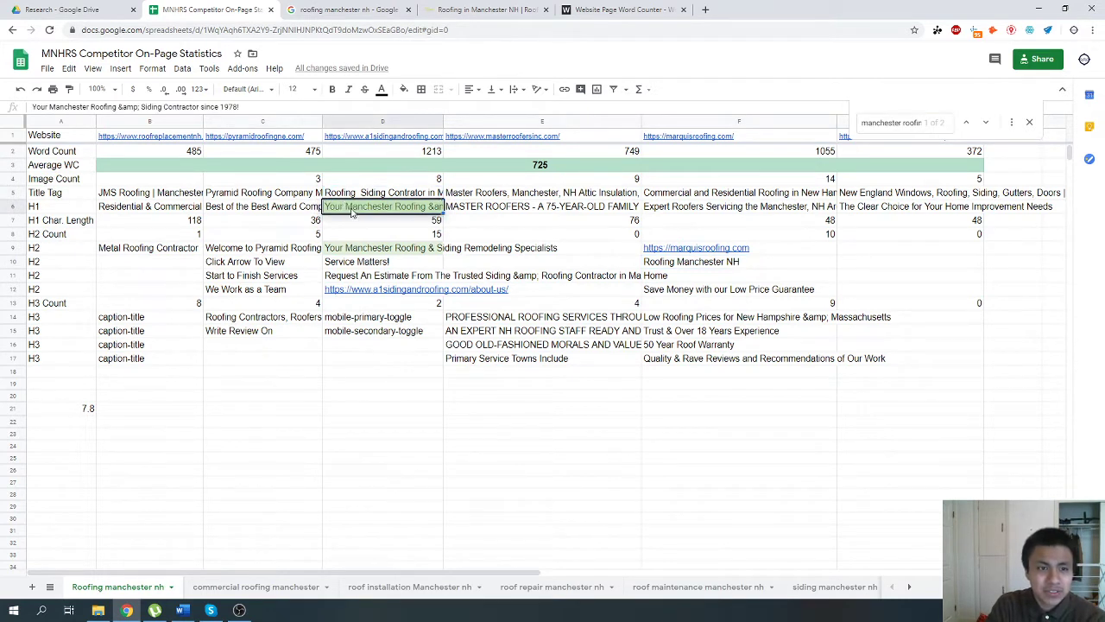
left_click(138, 107)
key("BackSpace")
key("BackSpace")
key("BackSpace")
key("BackSpace")
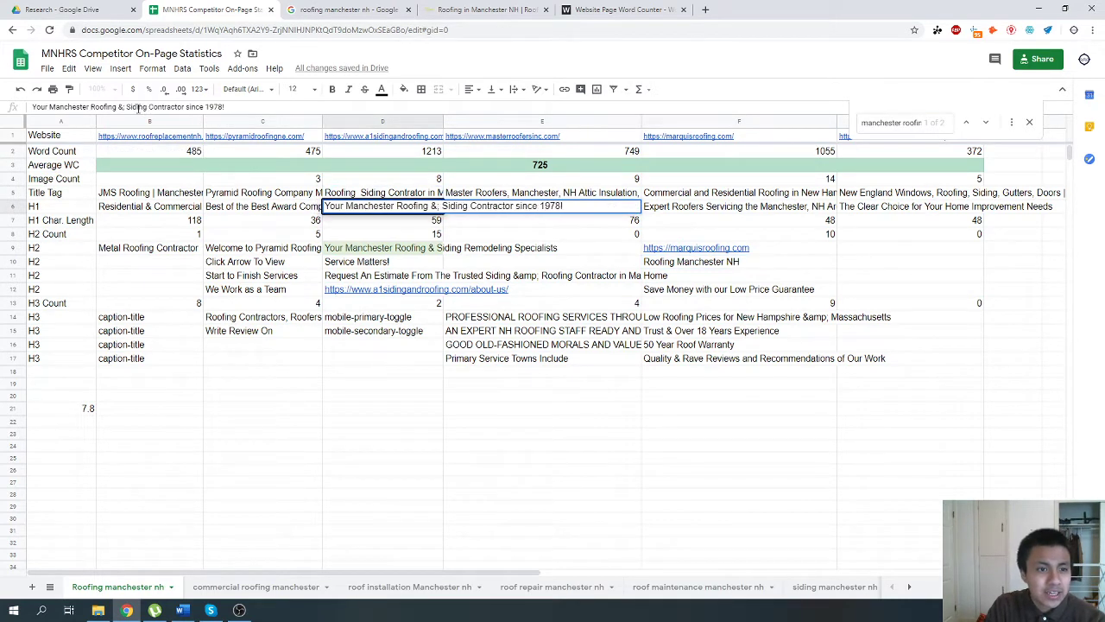
key("BackSpace")
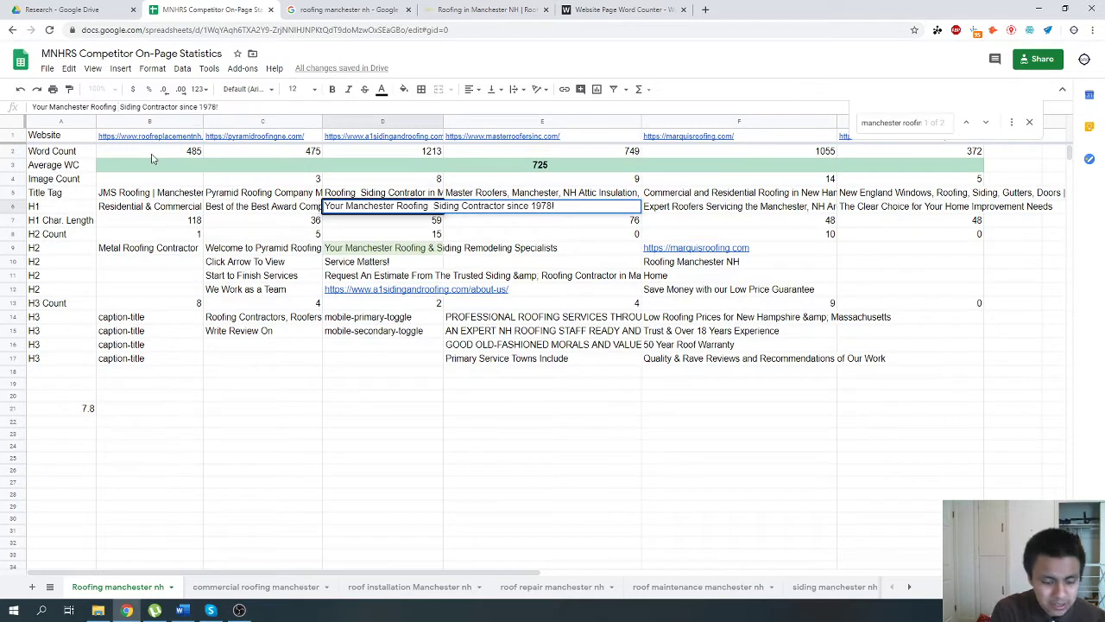
type("&")
key("Return")
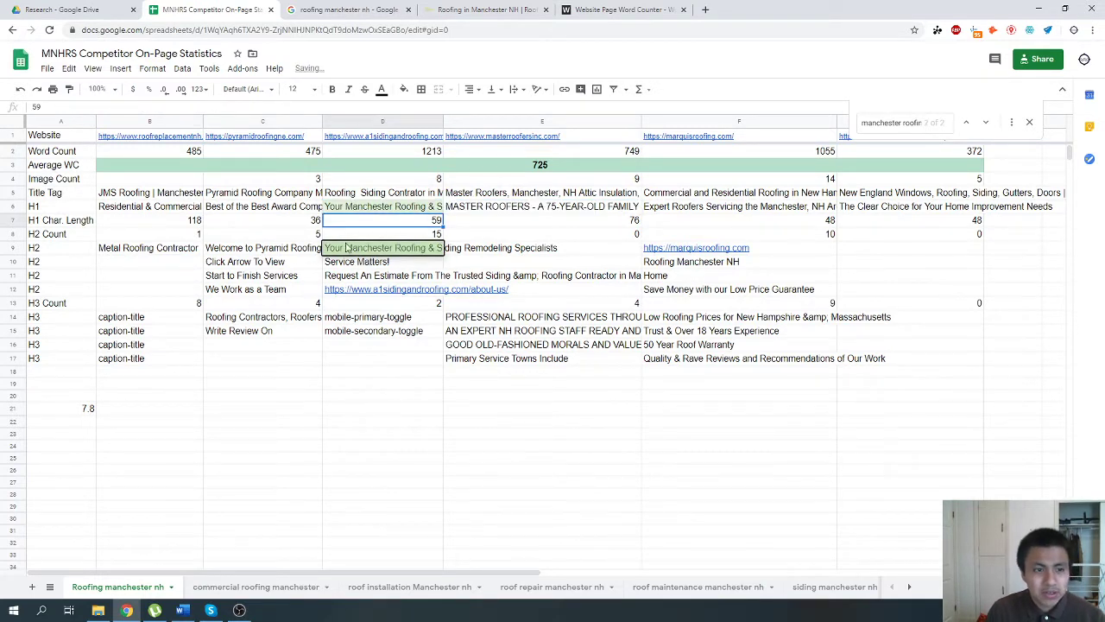
left_click(368, 211)
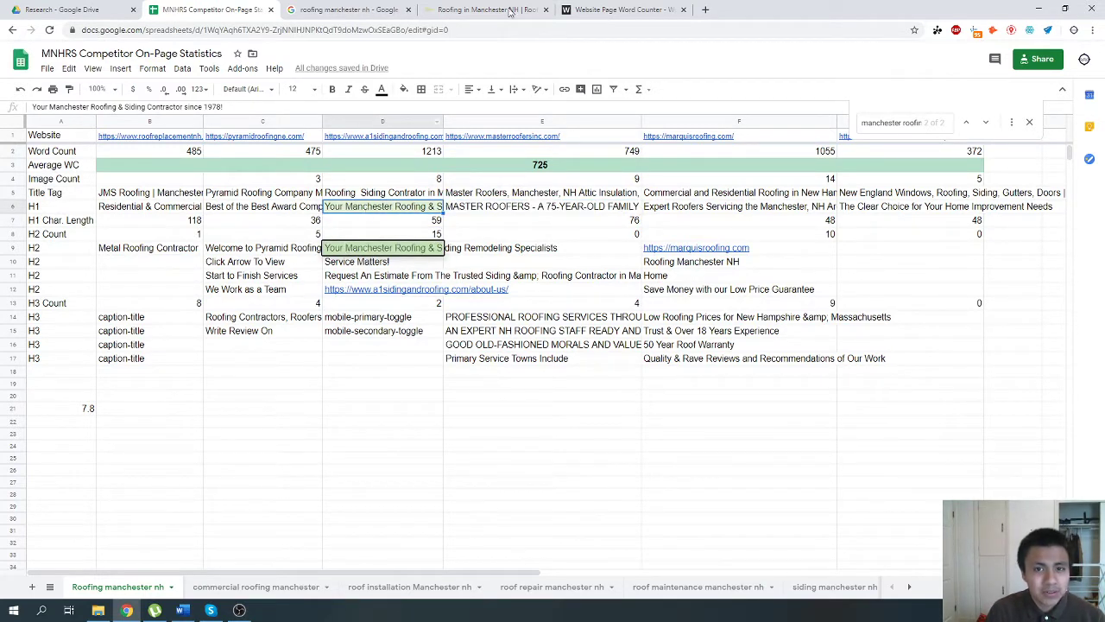
Examine the "Roofing and Siding Contractors in Manchester, NH" heading on the manchesternhroofingandsiding.com homepage, then return to the competitor spreadsheet.
left_click(511, 9)
scroll(412, 233, "up", 2)
left_click_drag(226, 275, 696, 273)
left_click(696, 273)
scroll(474, 281, "up", 1)
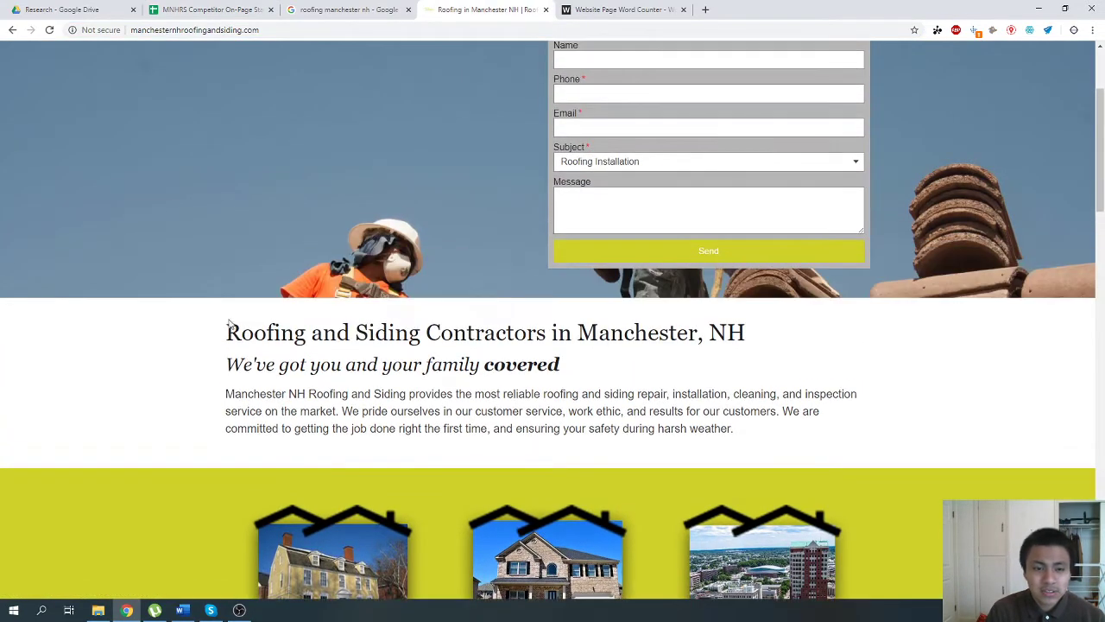
left_click_drag(228, 330, 772, 324)
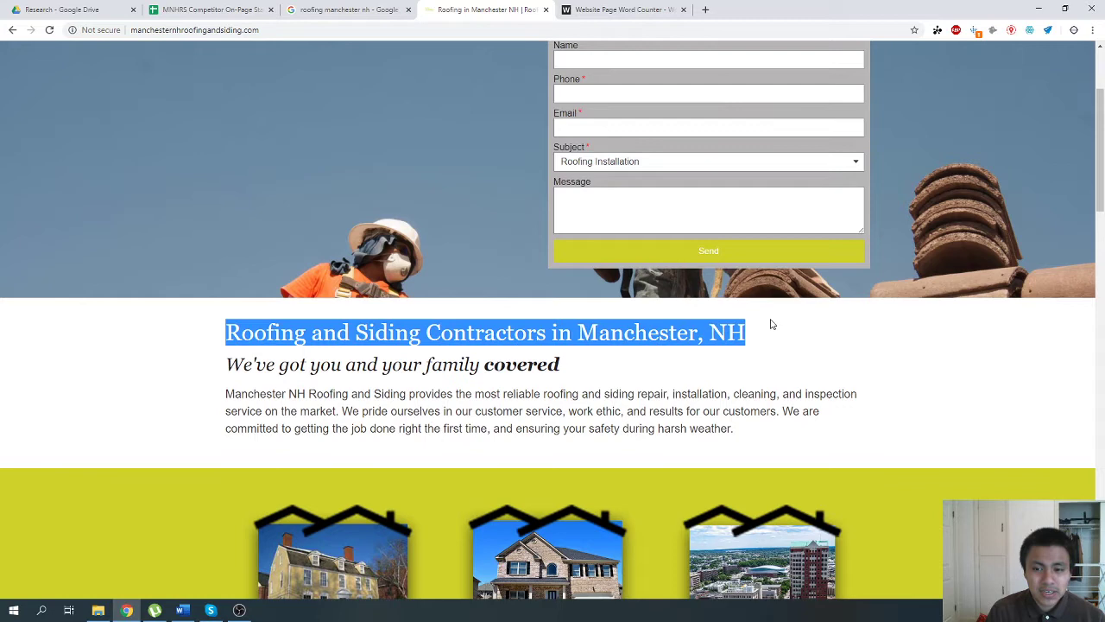
left_click(582, 345)
left_click(346, 9)
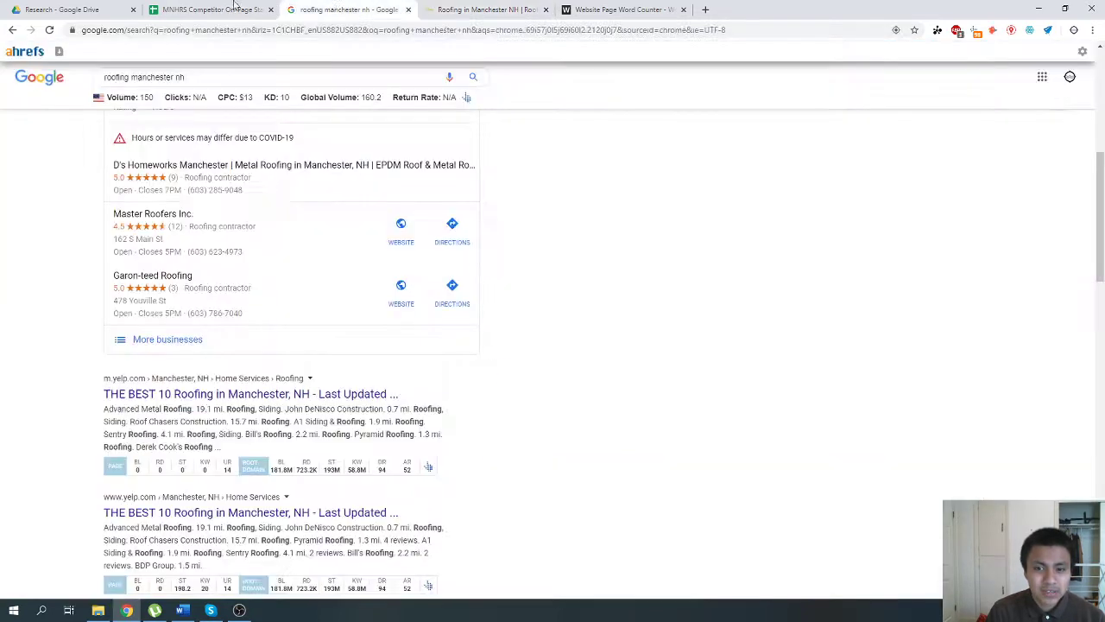
left_click(204, 7)
Return to the competitor spreadsheet and go through the competitors' H3 counts in row 13.
left_click(374, 251)
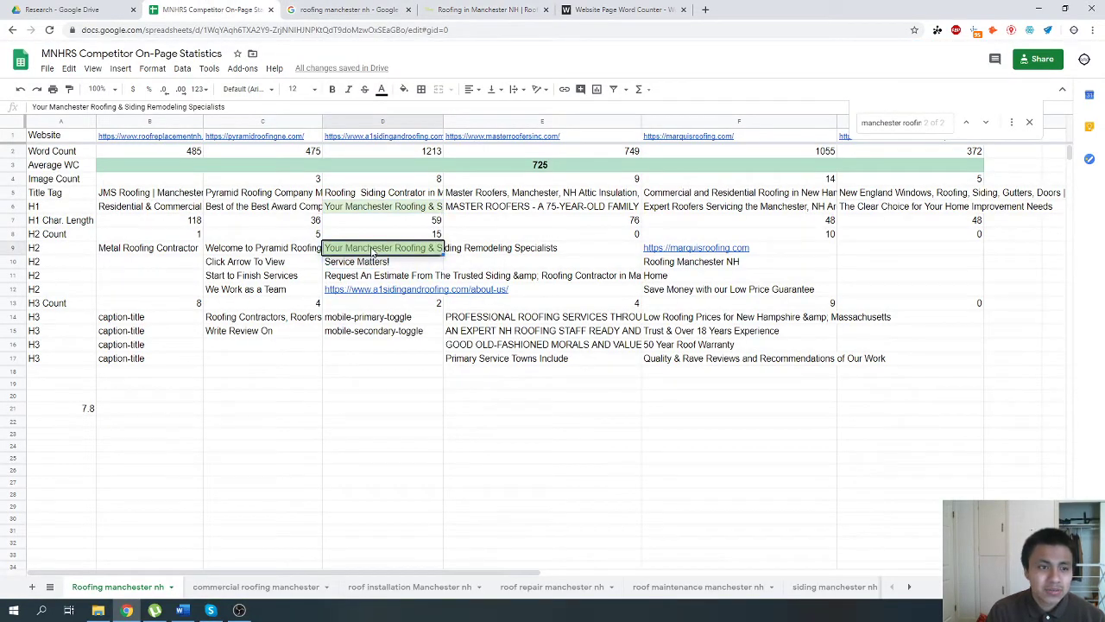
left_click(554, 303)
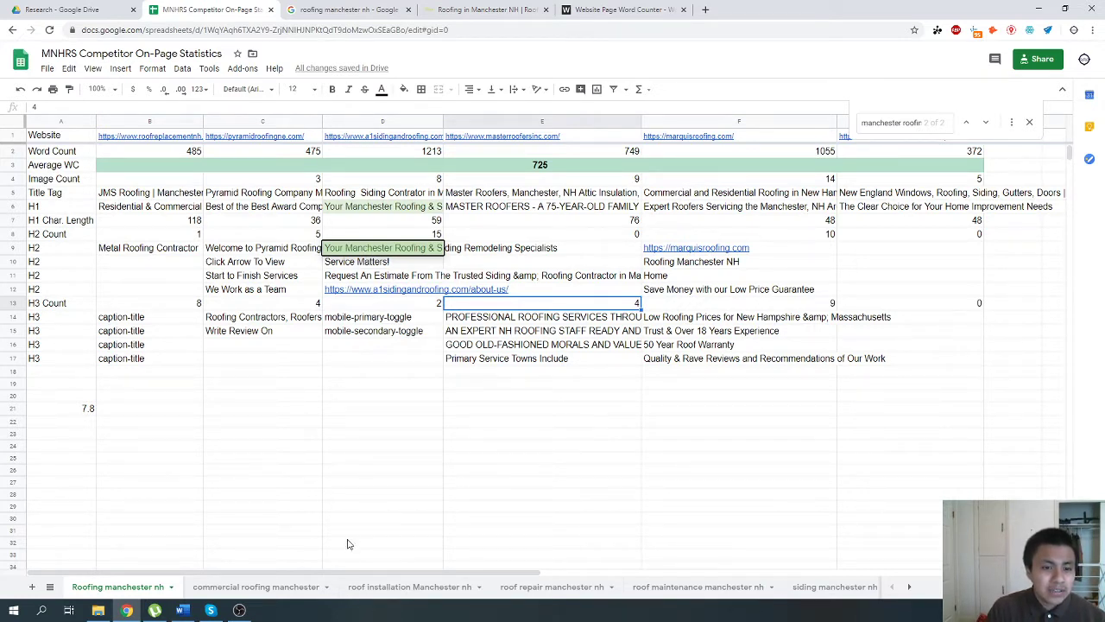
left_click(131, 305)
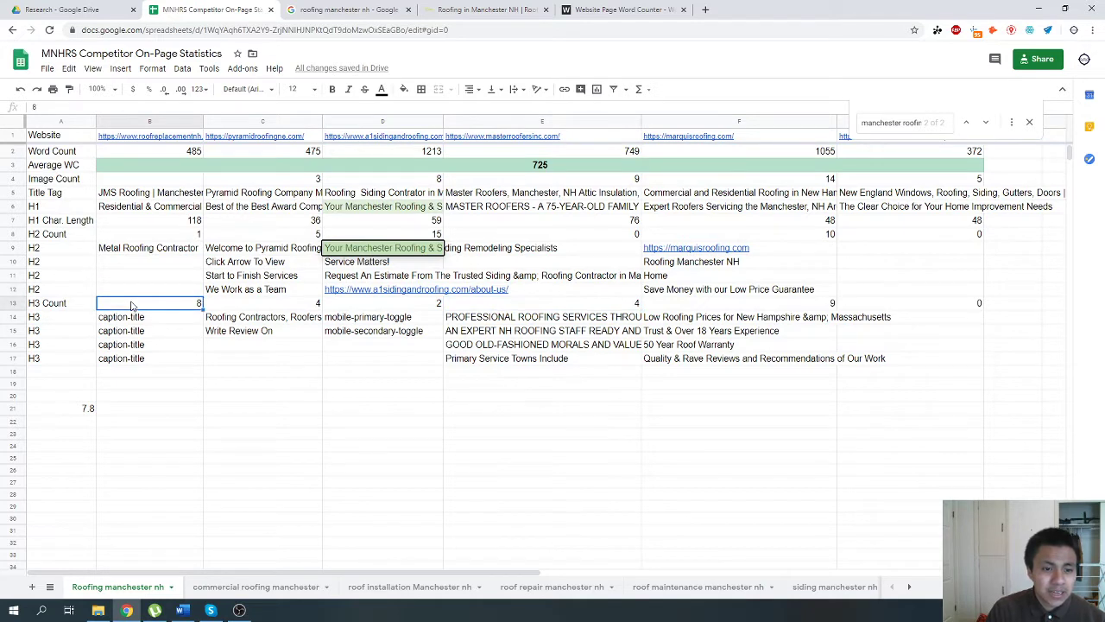
left_click(227, 302)
left_click(389, 304)
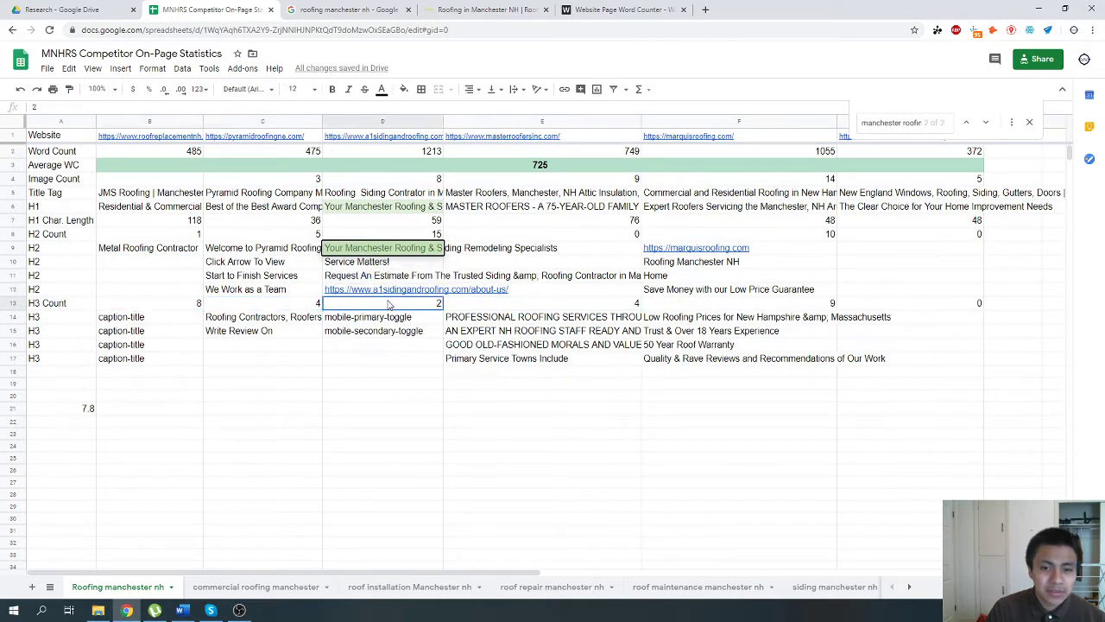
key("Right")
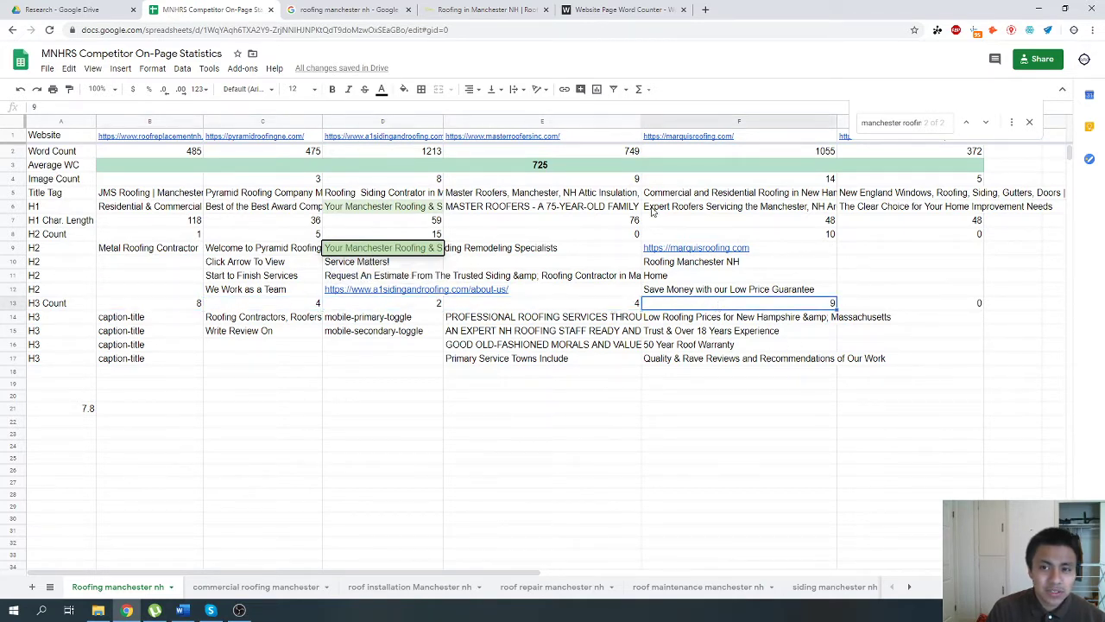
Open the page source of the manchesternhroofingandsiding.com homepage and search it for "<h3".
left_click(621, 10)
left_click(484, 10)
right_click(337, 413)
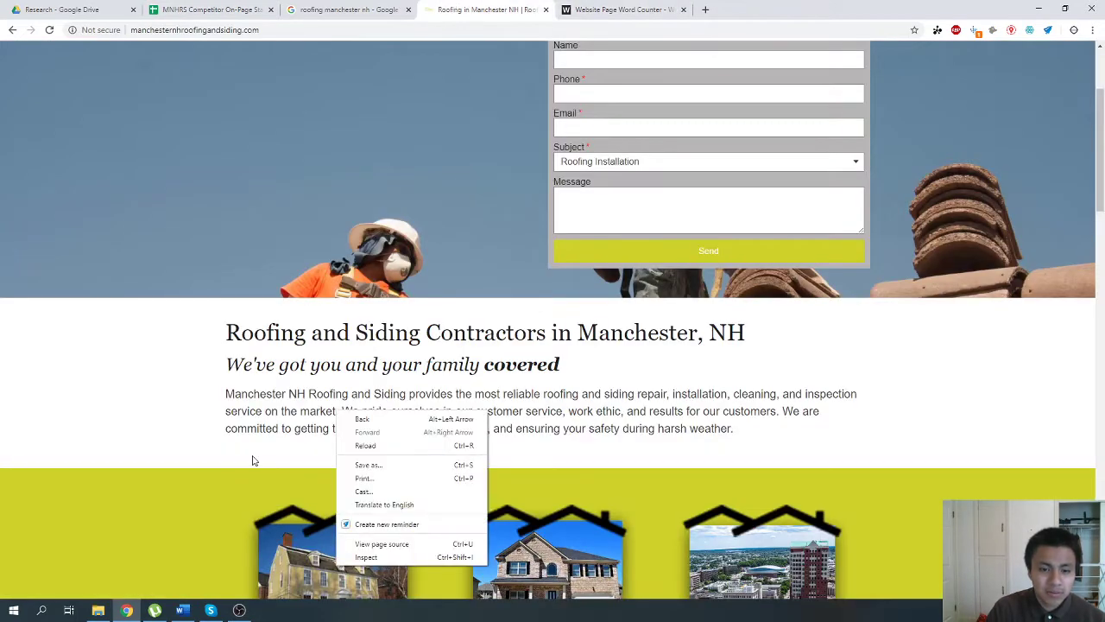
left_click(363, 543)
key("ctrl+f")
type("h2")
key("BackSpace")
type("3")
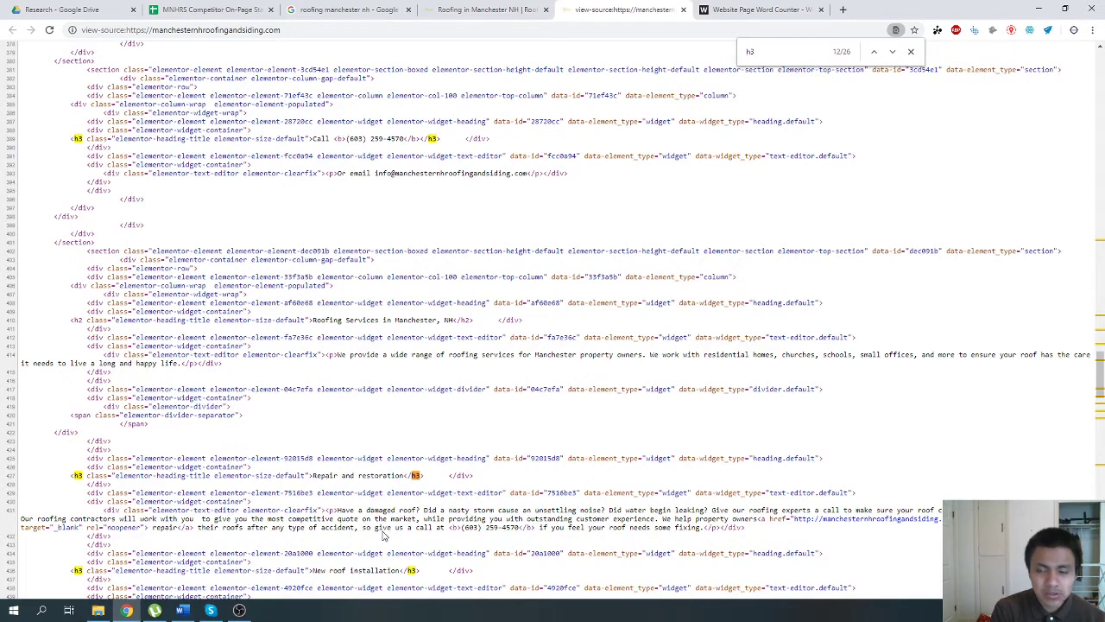
key("Home")
type("<")
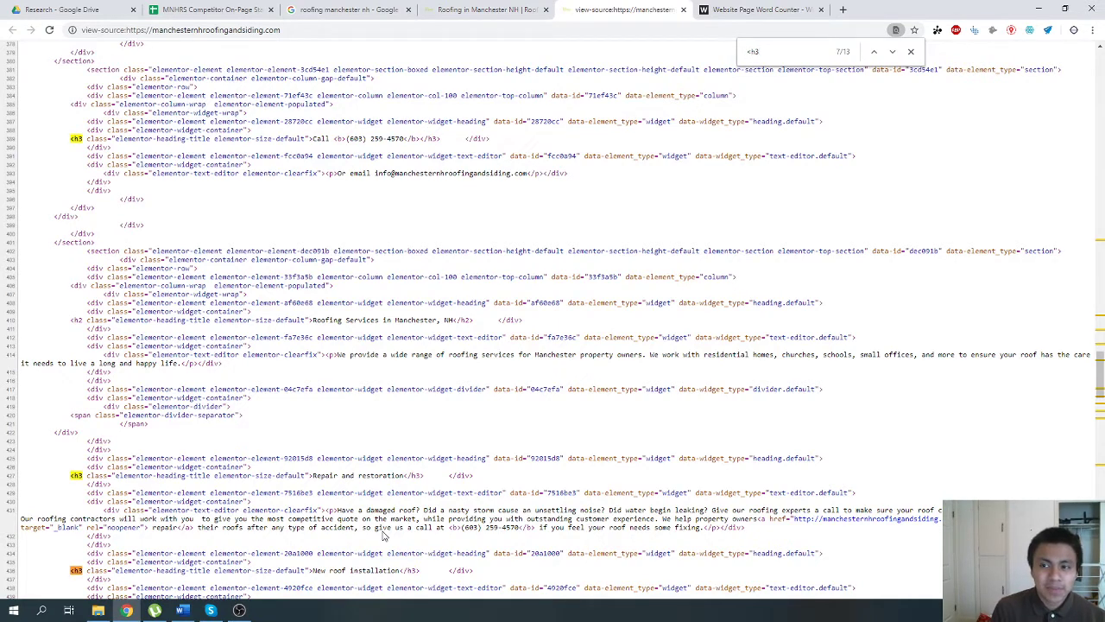
Step through the remaining "<h3" matches in the page source down to the footer headings.
key("Return")
key("Return")
key("Return")
key("Return")
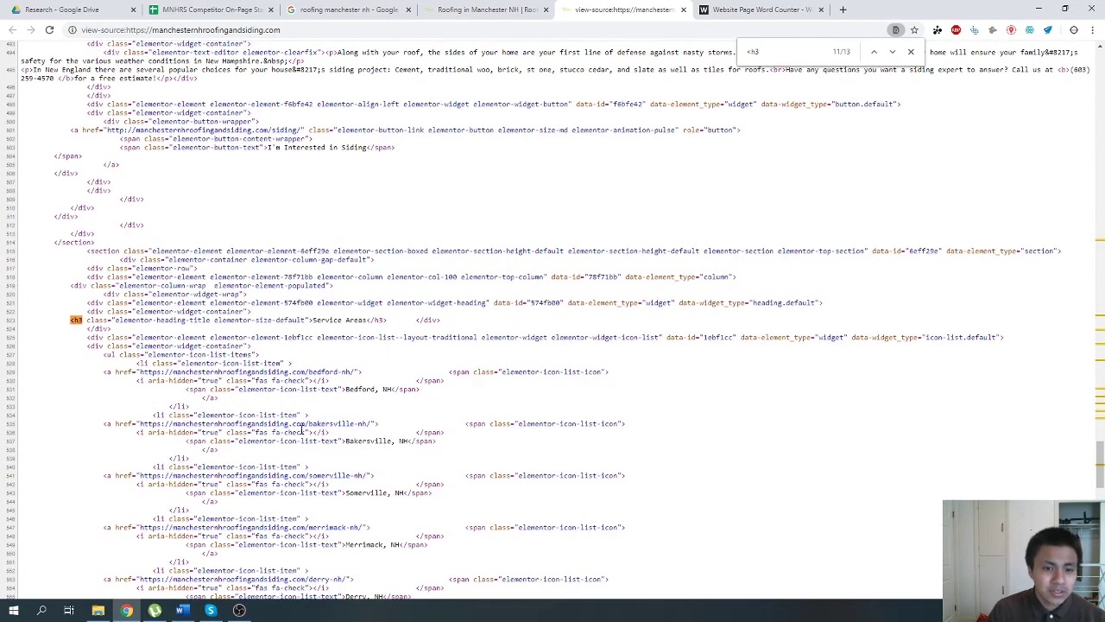
scroll(301, 429, "down", 6)
key("Return")
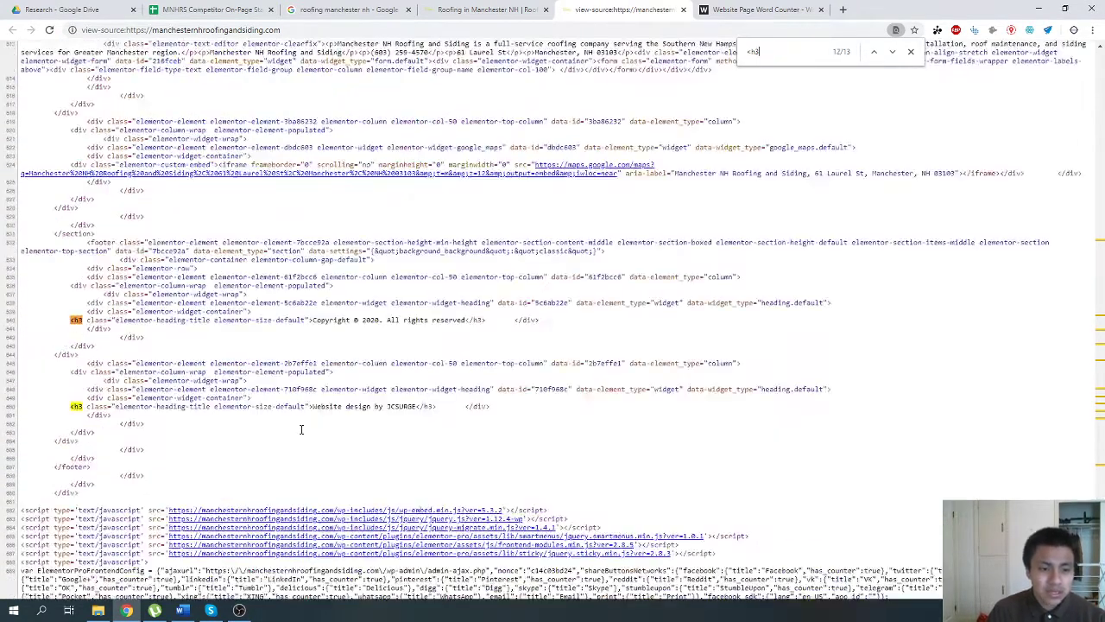
key("Return")
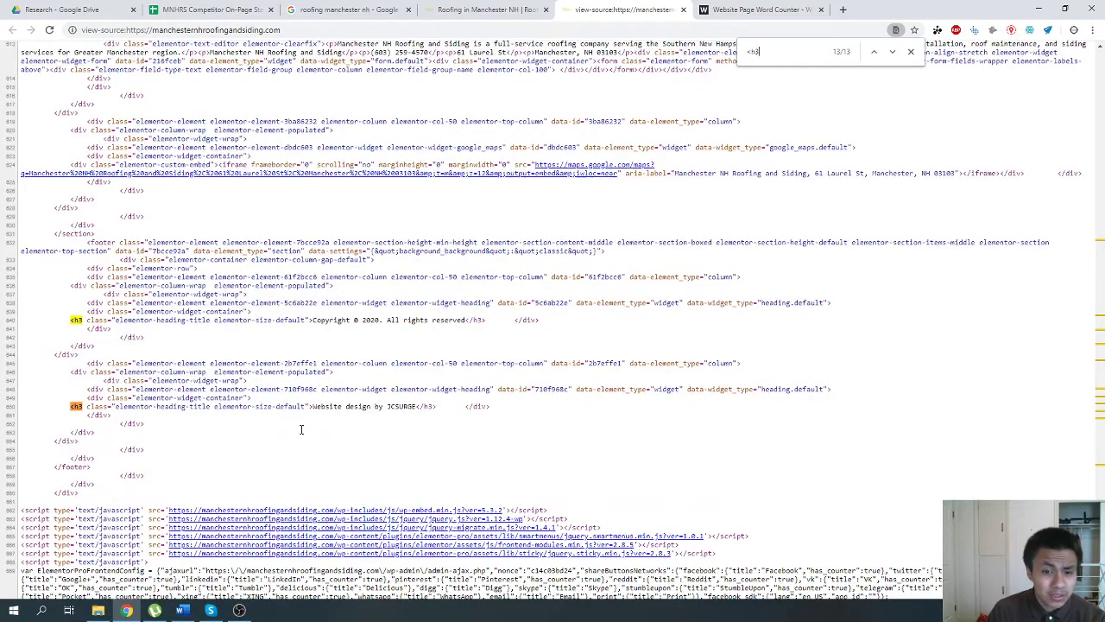
Look over the manchesternhroofingandsiding.com homepage down to its footer, then return to the competitor spreadsheet.
left_click(333, 8)
left_click(456, 9)
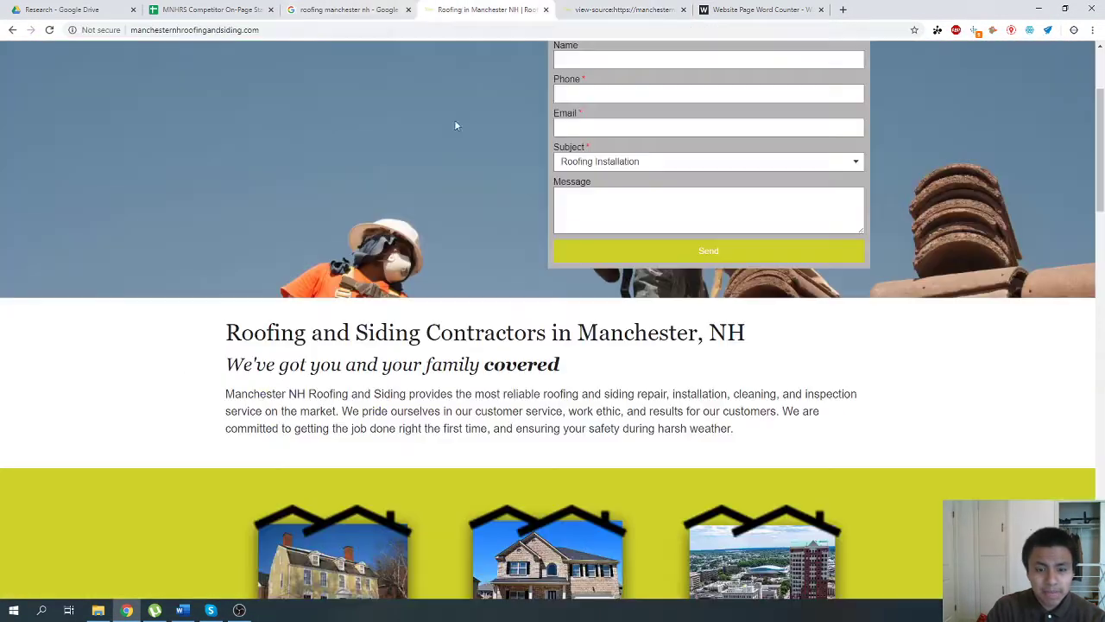
scroll(385, 406, "down", 5)
scroll(385, 394, "down", 15)
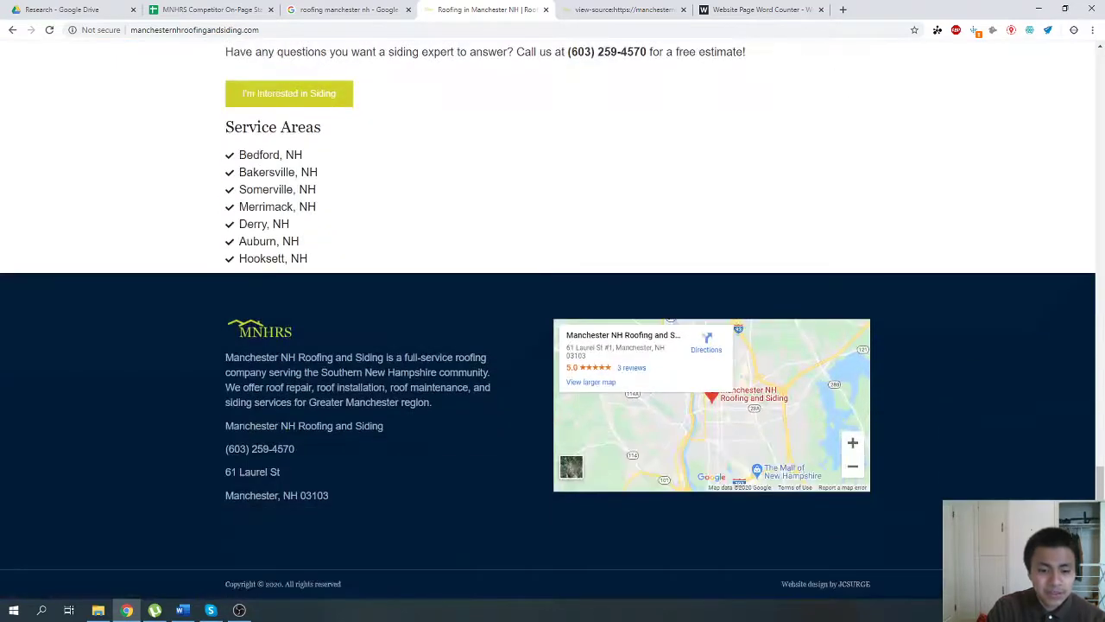
left_click(333, 10)
left_click(211, 10)
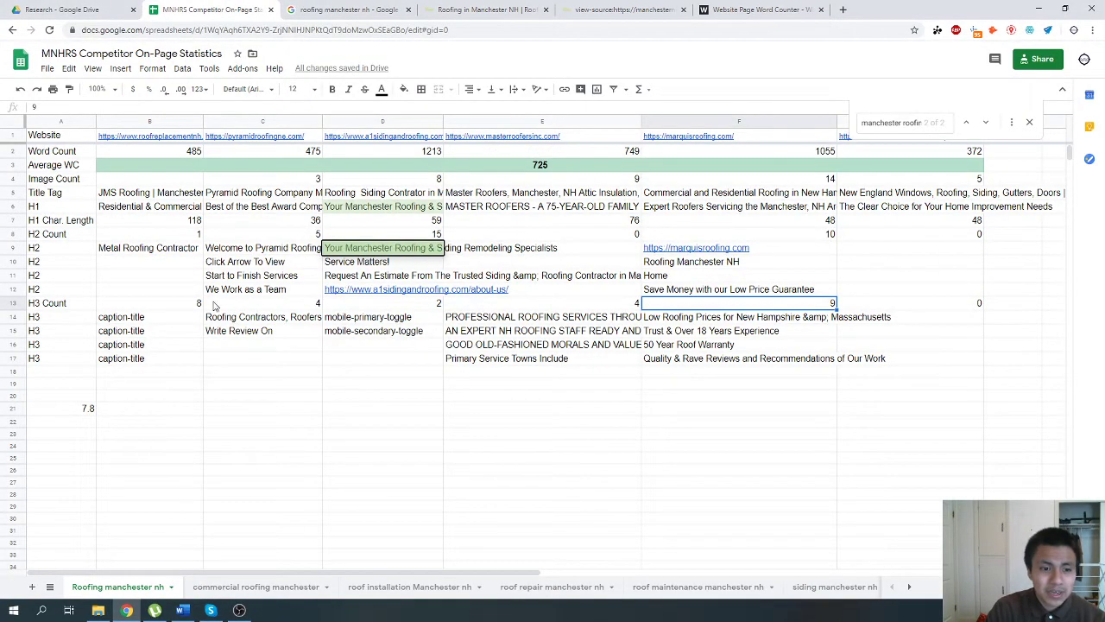
Replace the content of cell A21 with the label "Avg. Img Count".
left_click(110, 411)
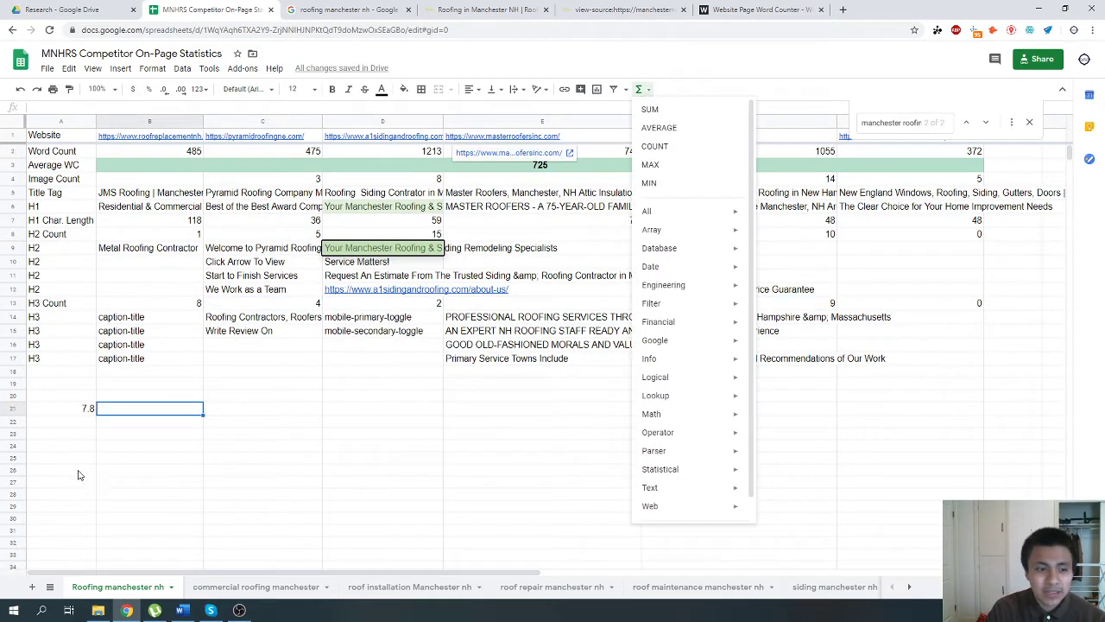
left_click(73, 410)
type("Avg")
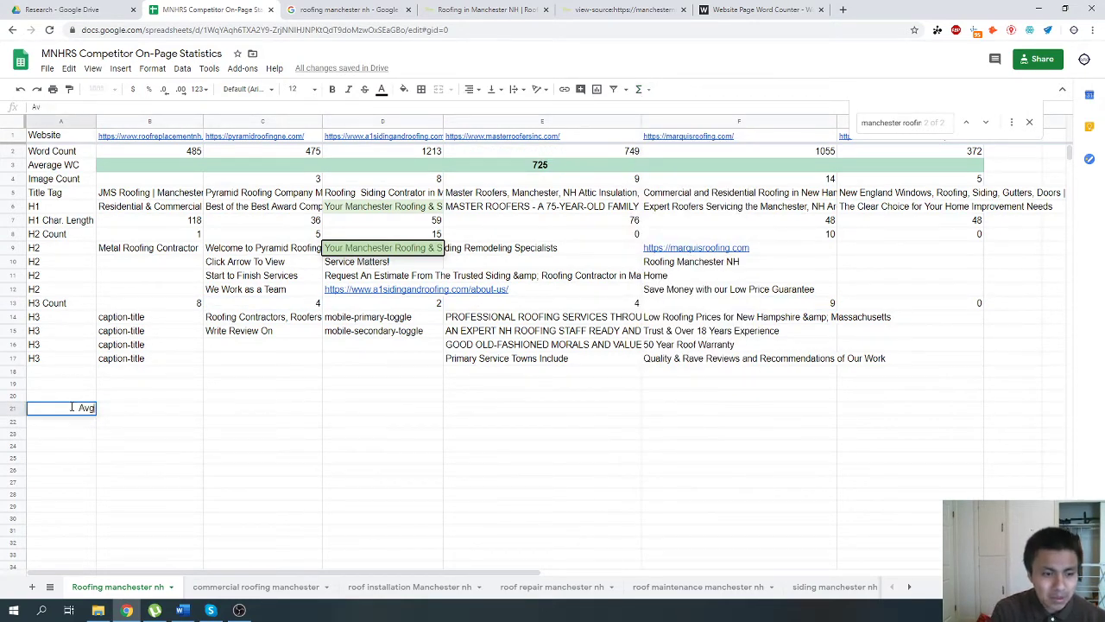
type(". Img Count")
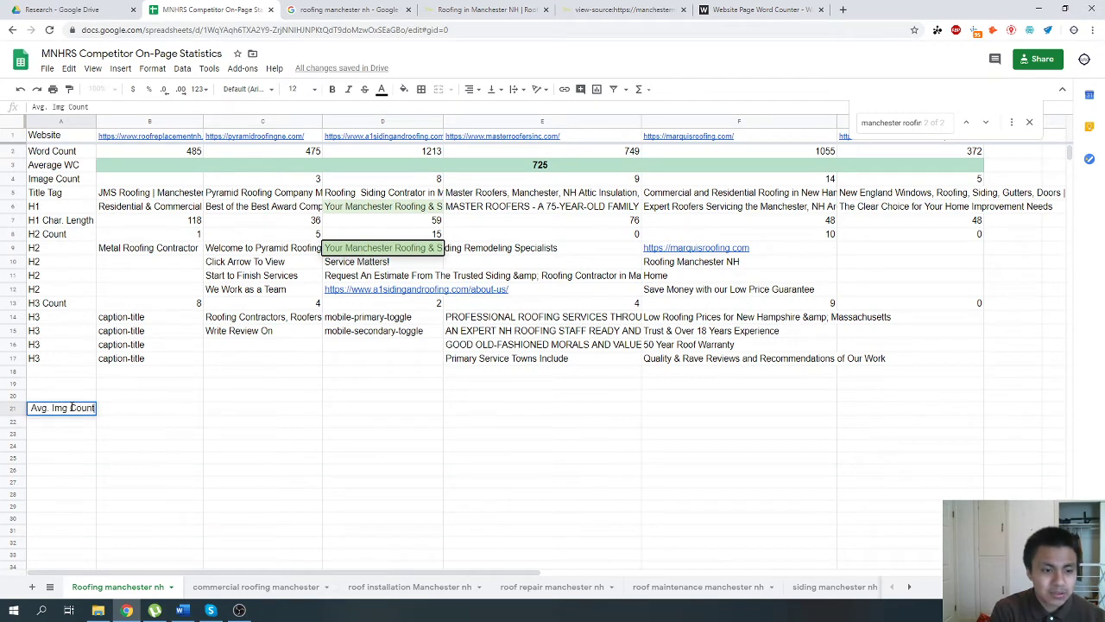
key("Return")
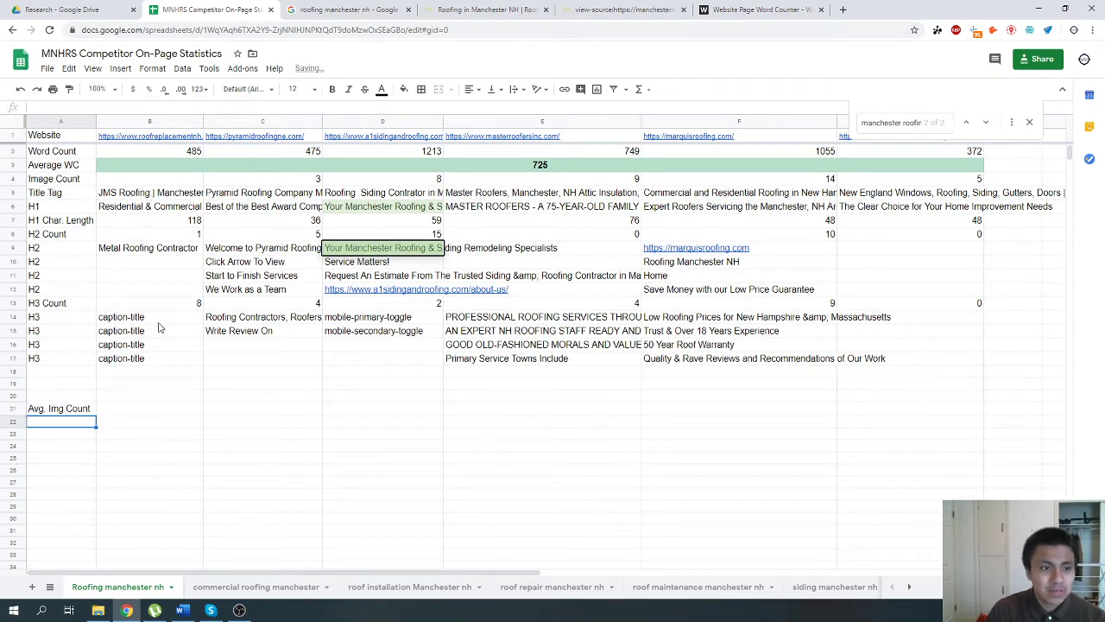
Calculate the average of the image counts B4:G4 in cell B21 with the AVERAGE function.
left_click(151, 413)
left_click(641, 92)
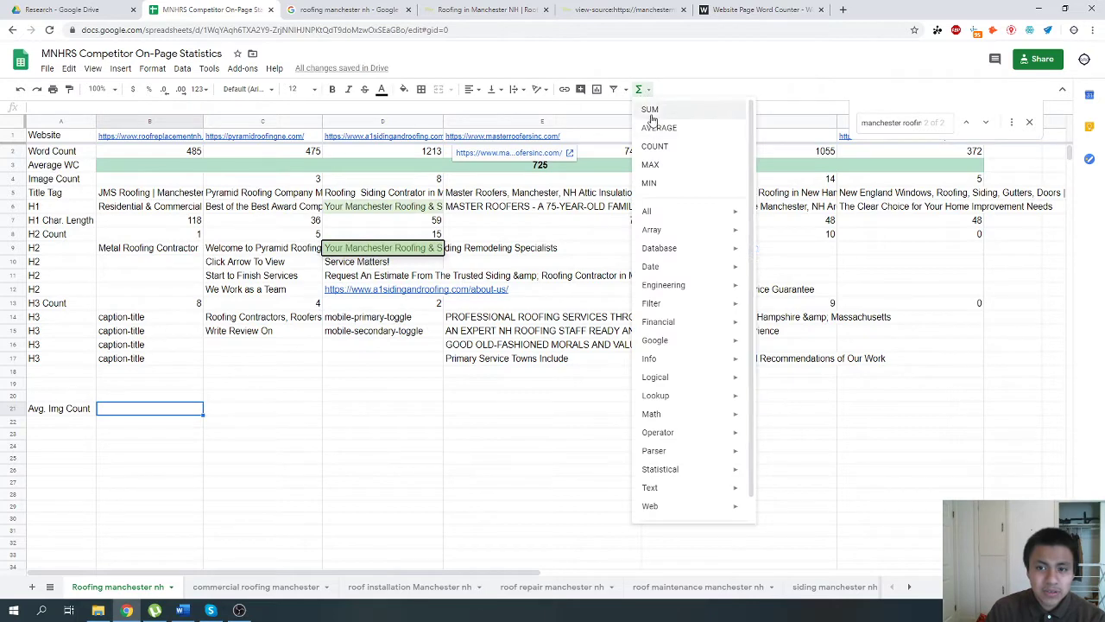
left_click(654, 127)
left_click_drag(161, 179, 868, 181)
key("Return")
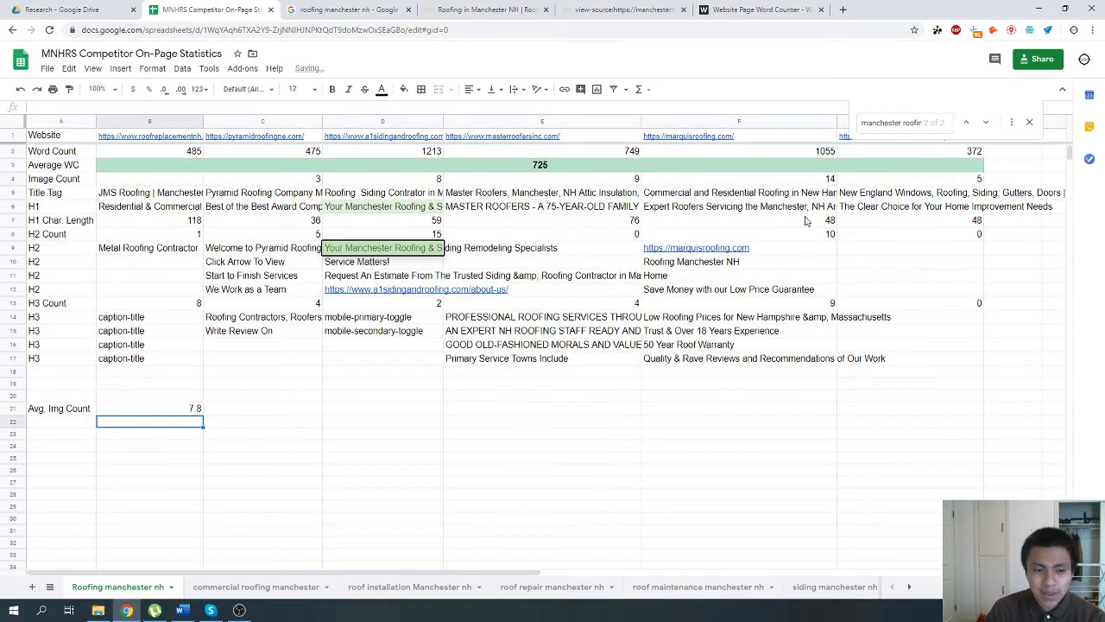
Label cell A22 "Avg. H3 Count".
left_click(63, 423)
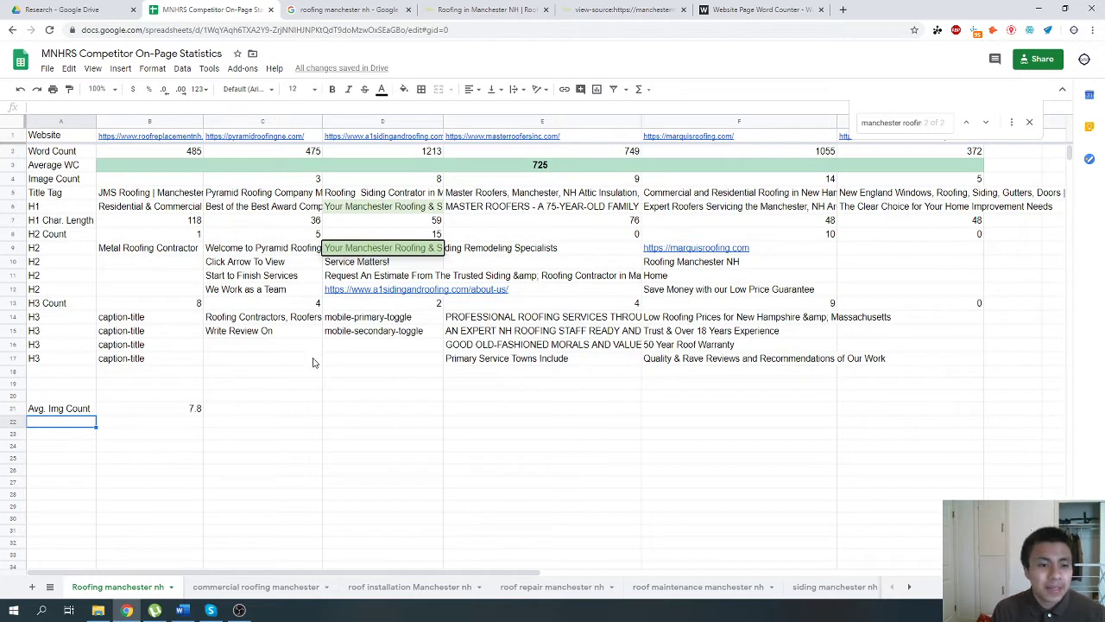
type("Avg. H")
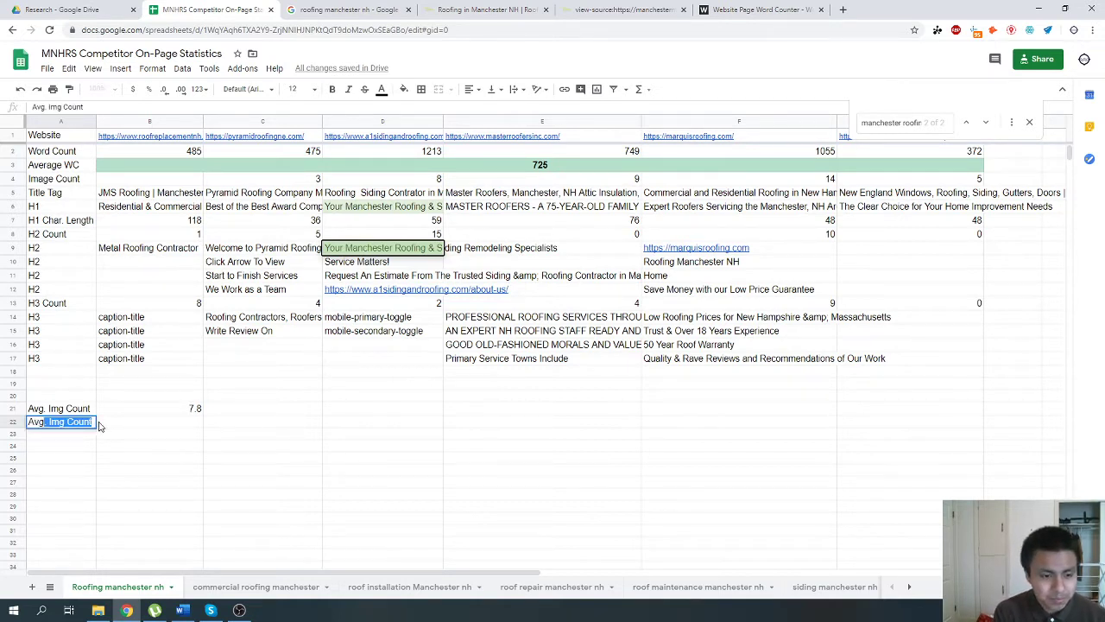
type("3 Count")
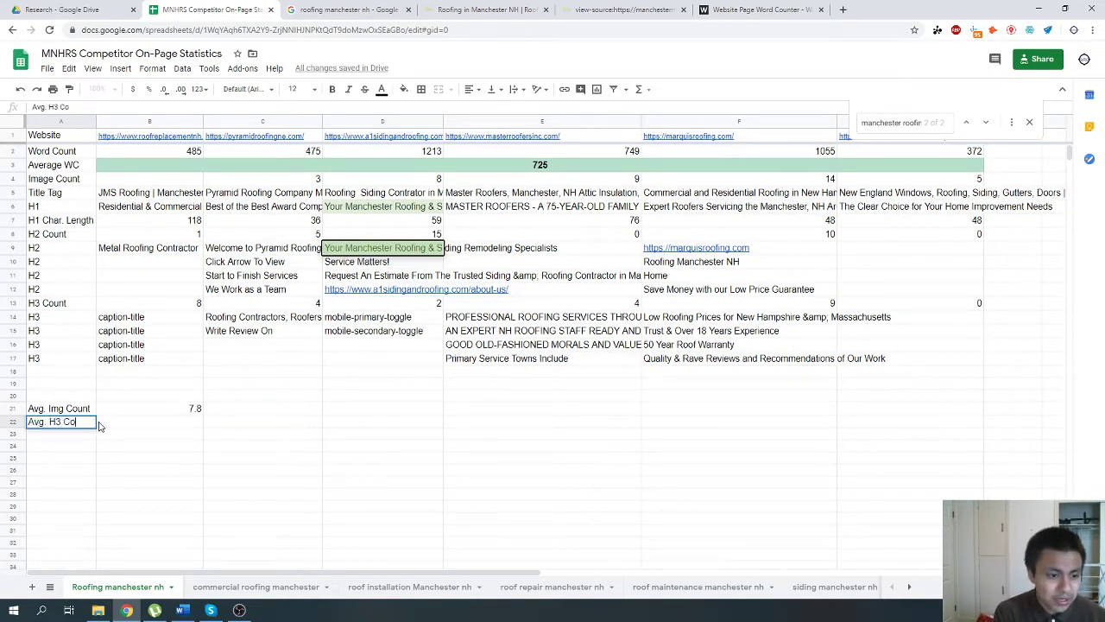
key("Return")
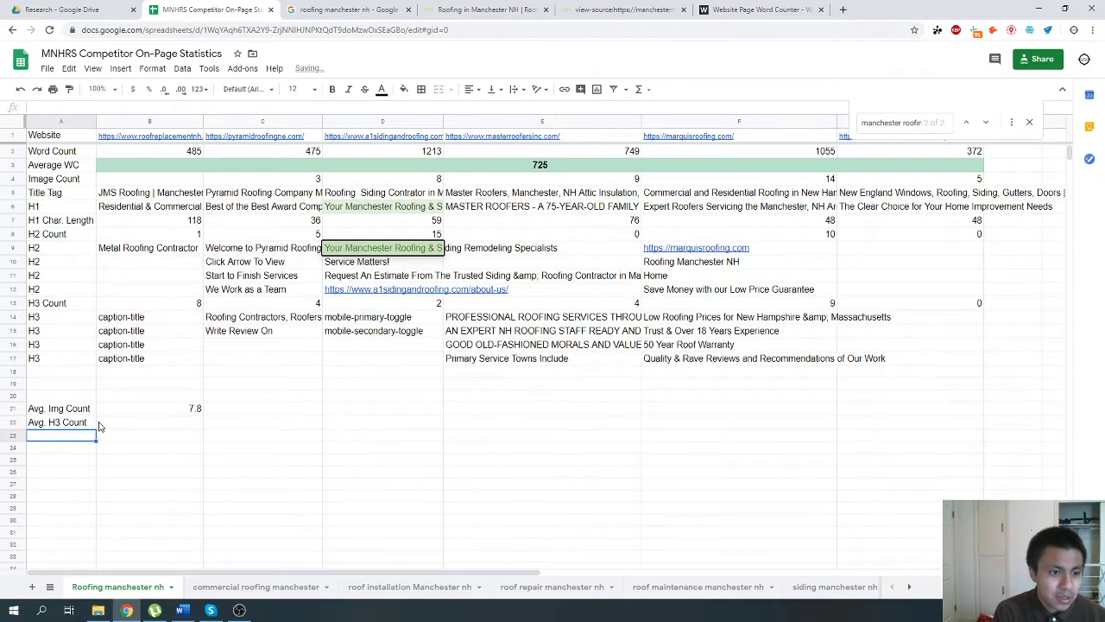
Calculate the average of the H3 counts B13:G13 in cell B22 with the AVERAGE function.
left_click(160, 425)
left_click(639, 89)
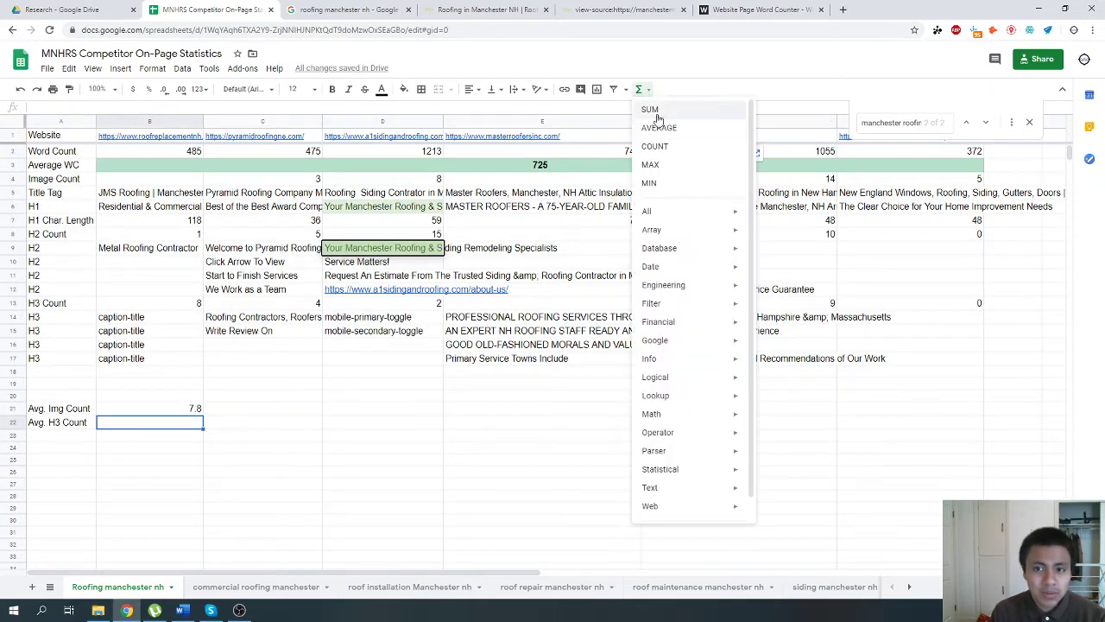
left_click(658, 126)
left_click_drag(140, 307, 922, 311)
key("Return")
left_click(170, 425)
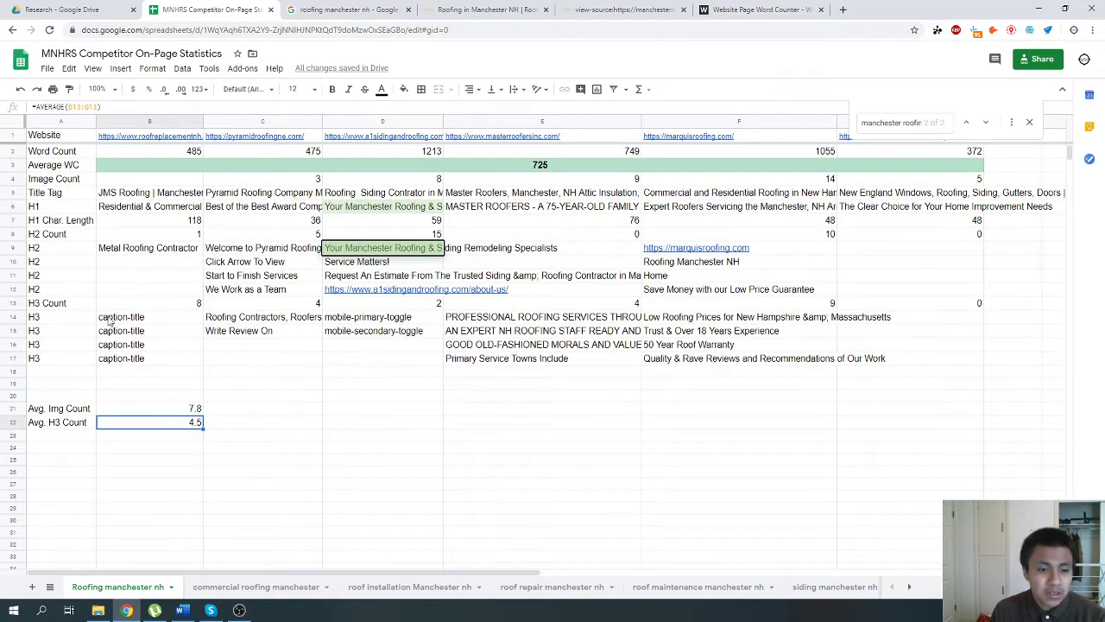
Compare the individual H3 counts in row 13 for the first, fifth and sixth competitors.
left_click(197, 304)
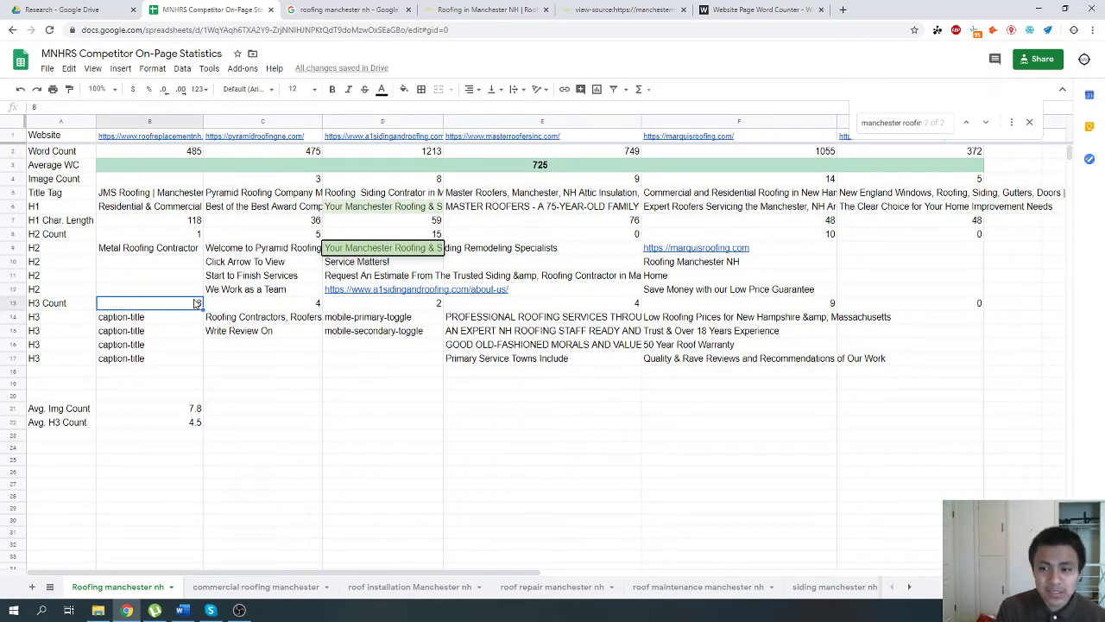
left_click(776, 307)
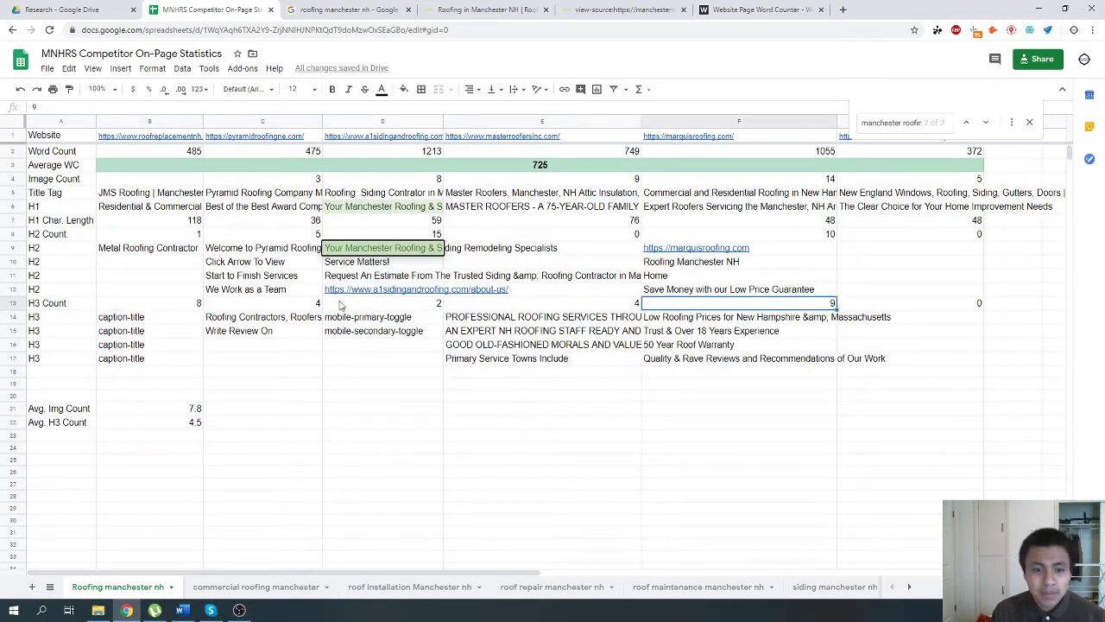
left_click(939, 302)
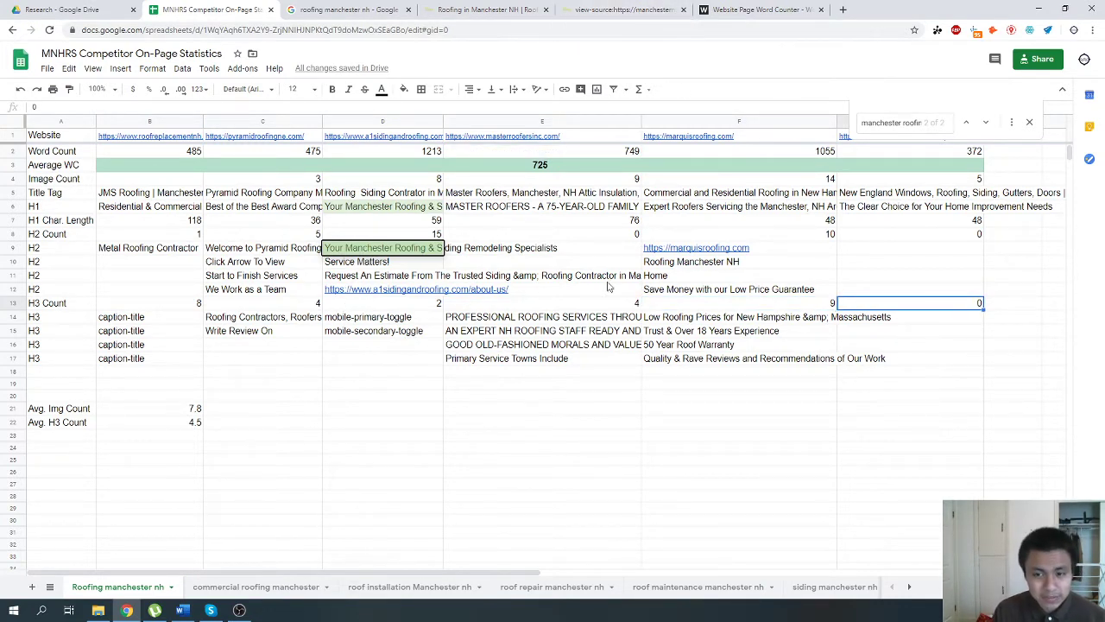
left_click(671, 304)
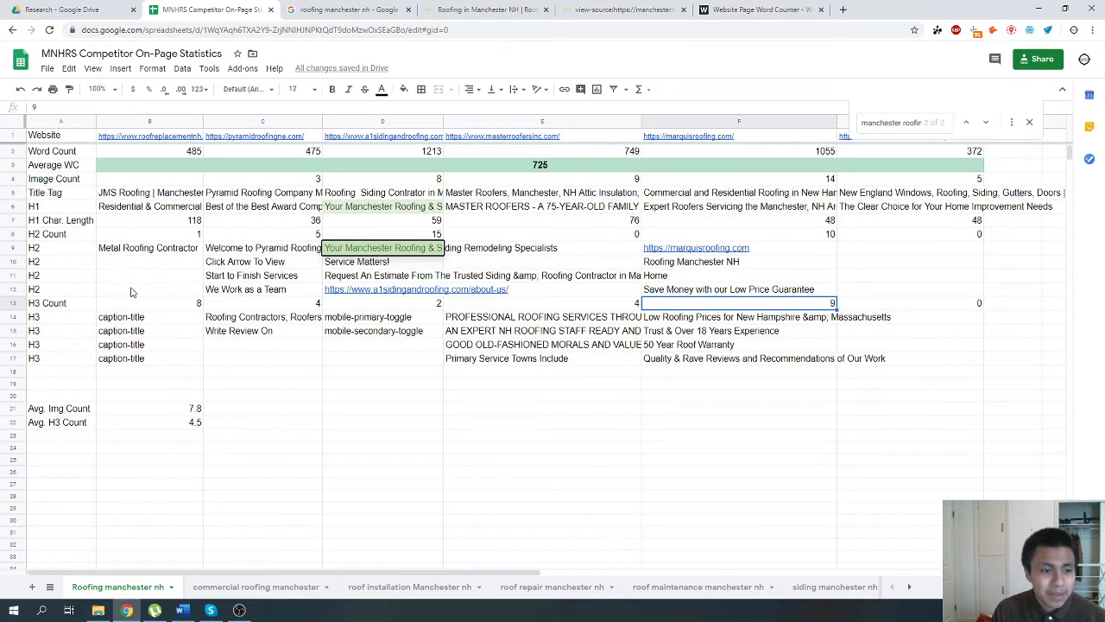
Label cell A23 "Avg. H2 Count".
left_click(35, 438)
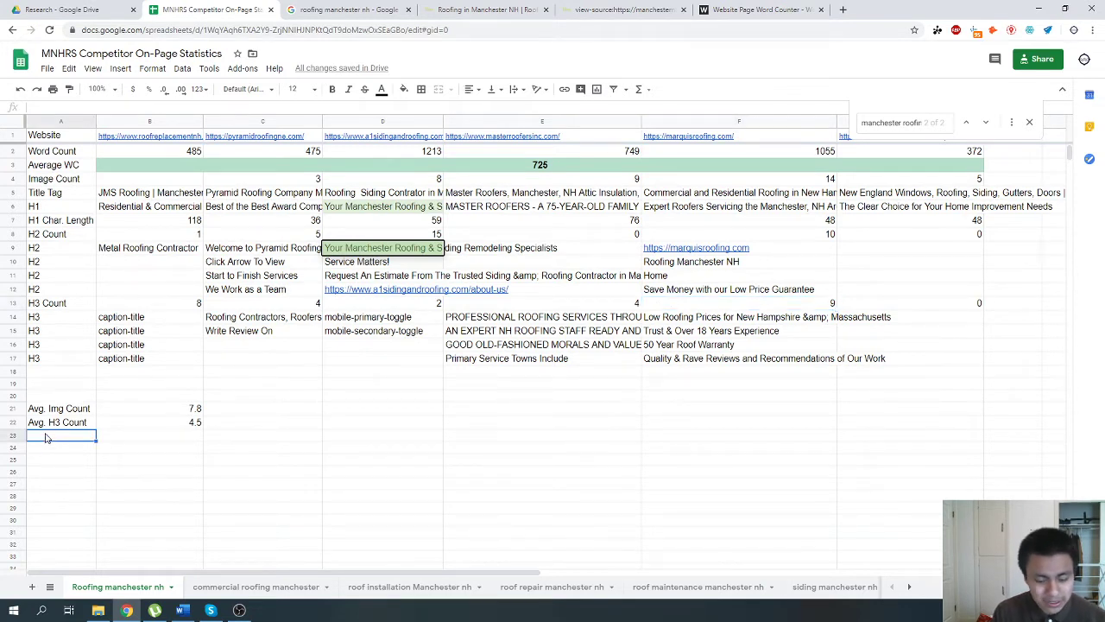
type("Avg. H2 Count")
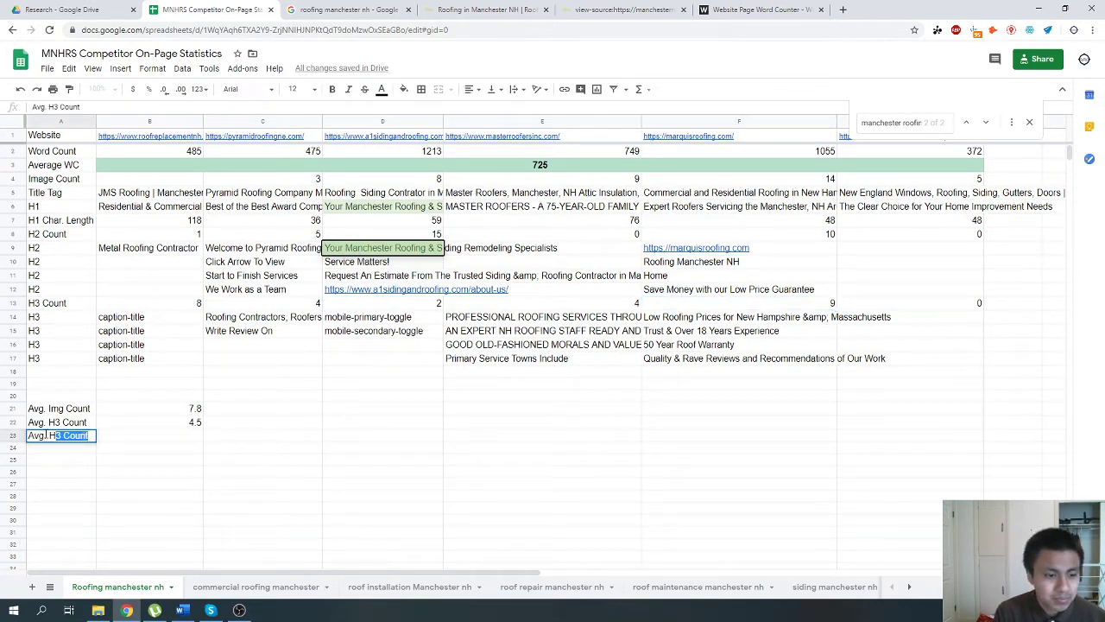
key("Return")
Calculate the average of the H2 counts B8:G8 in cell B23 with the AVERAGE function.
left_click(155, 248)
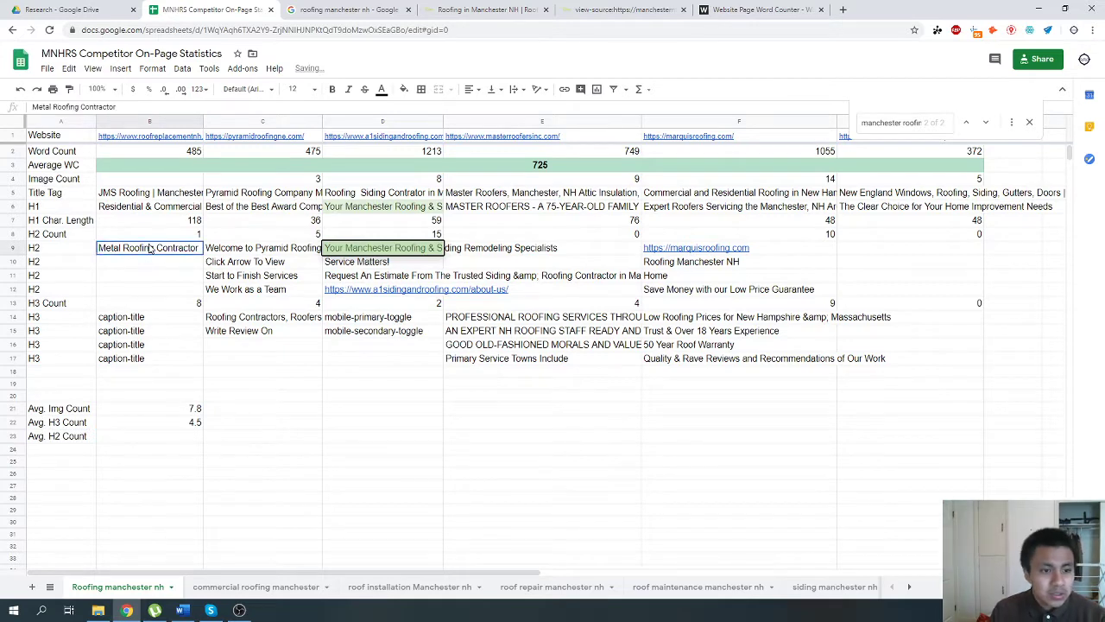
left_click(156, 234)
left_click(646, 90)
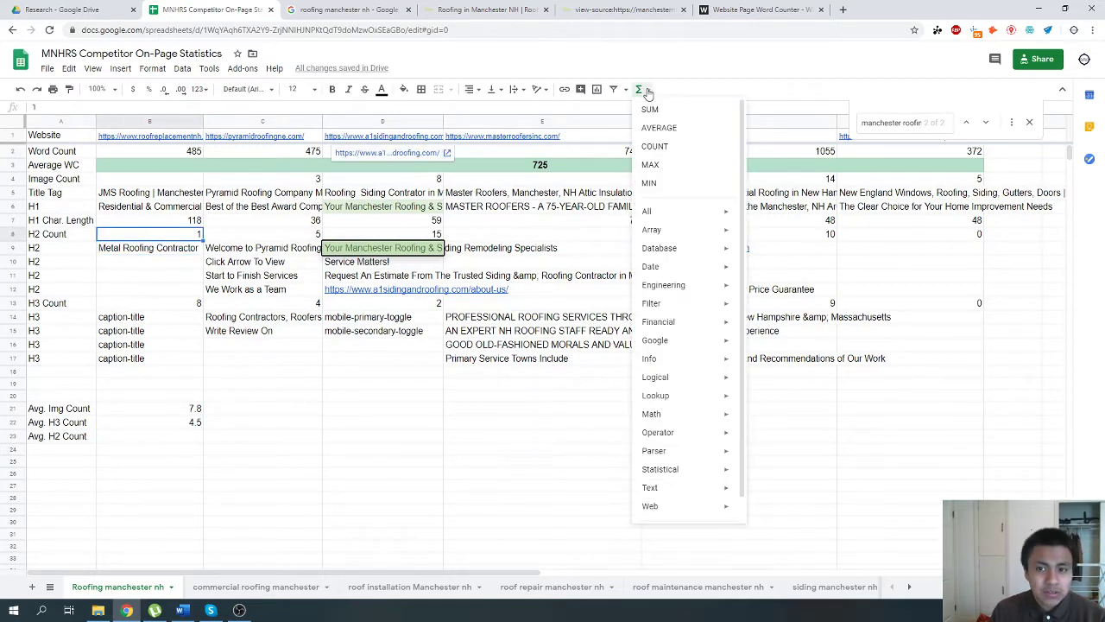
left_click(149, 437)
left_click(641, 90)
left_click(676, 129)
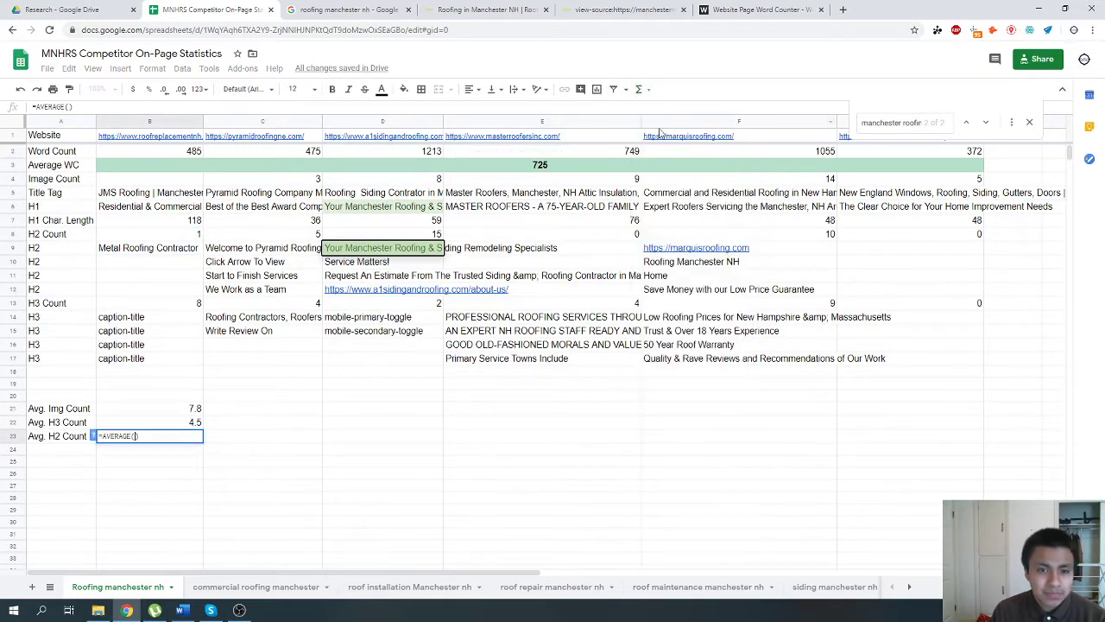
left_click_drag(130, 231, 979, 234)
key("Return")
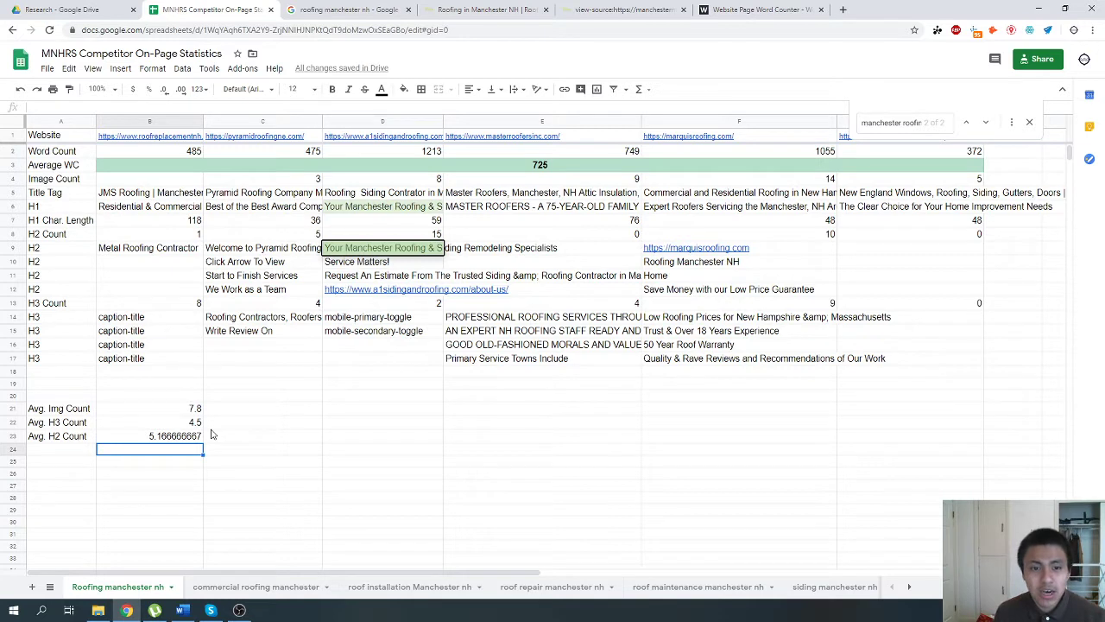
Open a1sidingandroofing.com from its link in the Website row and search its page source for "<h2".
left_click(395, 291)
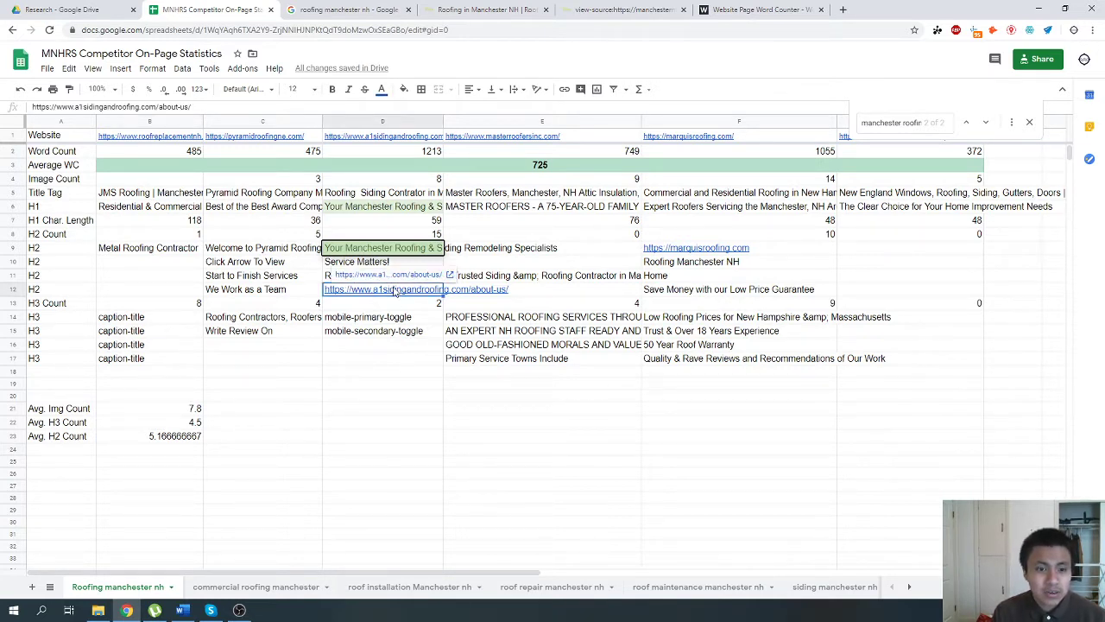
left_click(422, 139)
left_click(419, 155)
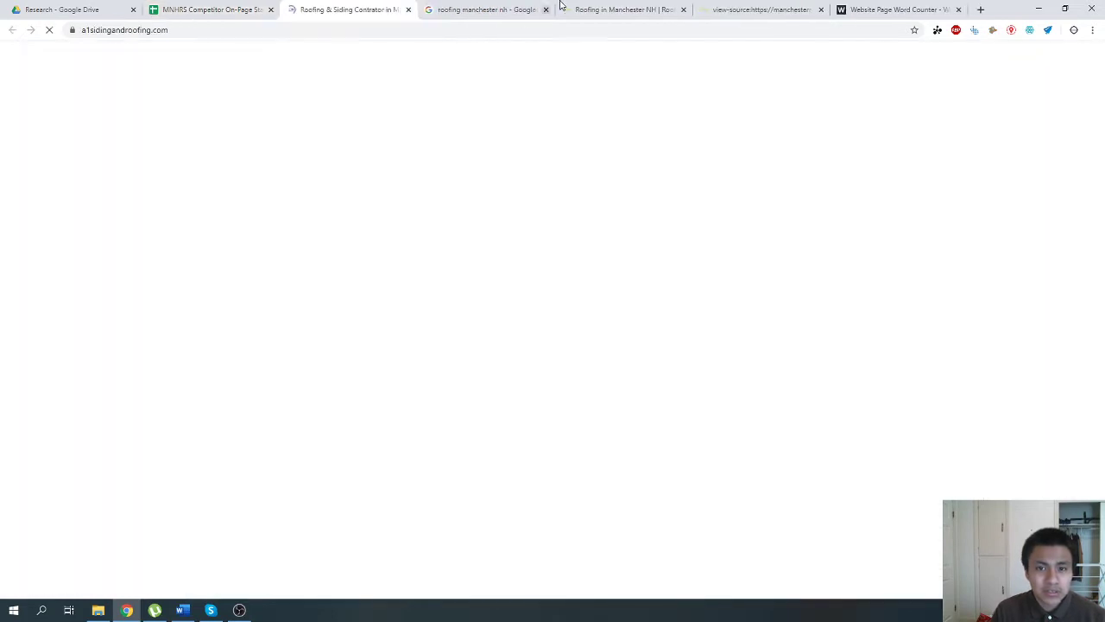
right_click(42, 385)
right_click(80, 549)
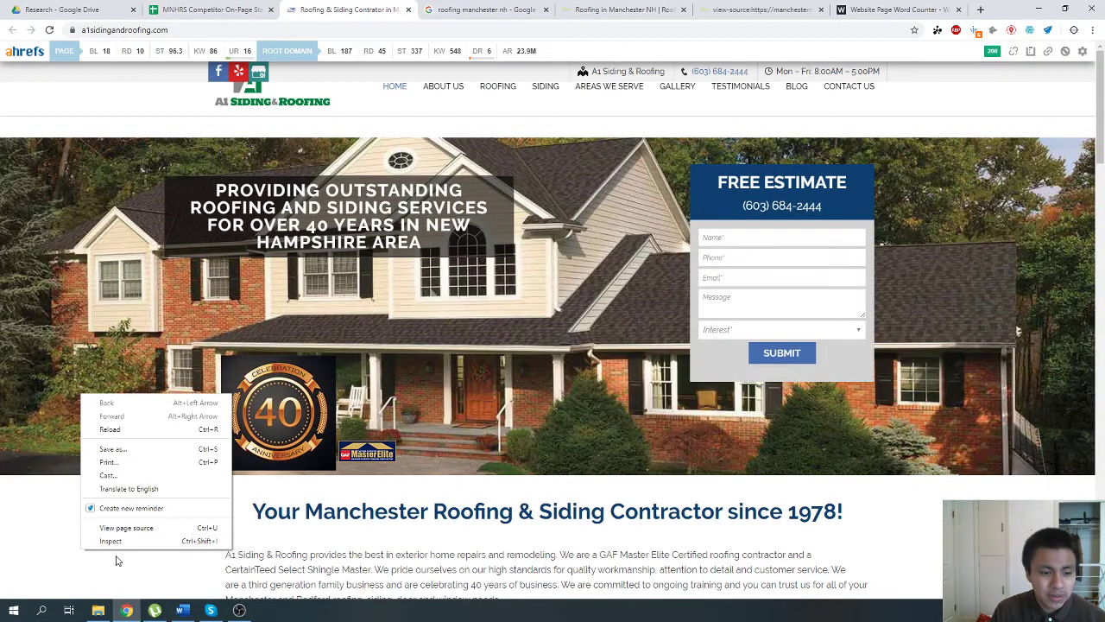
left_click(124, 528)
key("ctrl+f")
type("<h2")
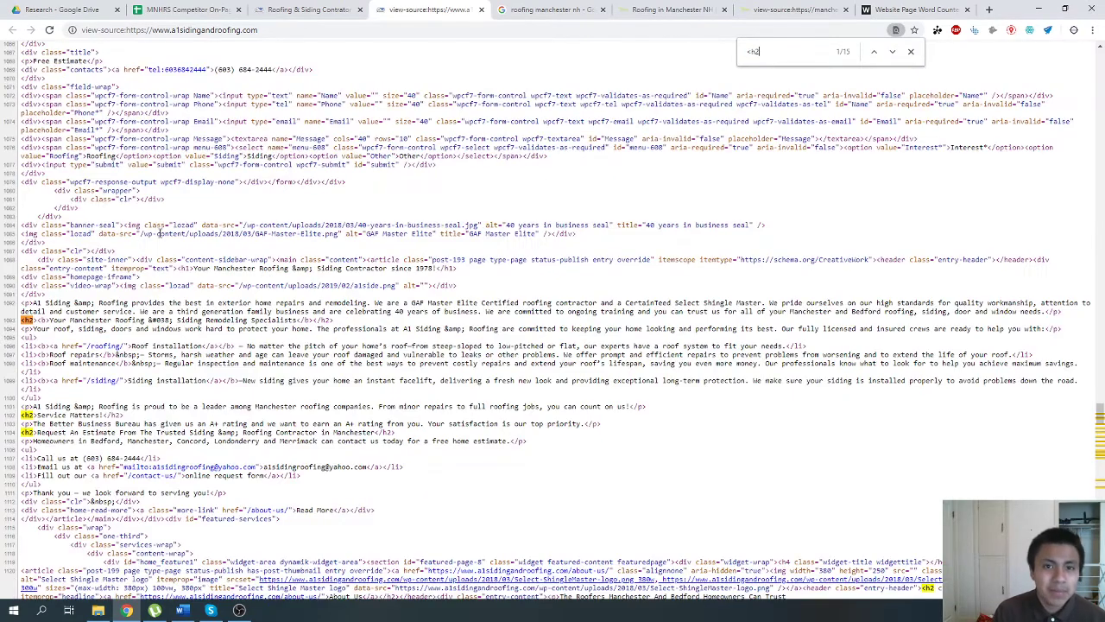
Go through the "<h2" matches in the a1sidingandroofing.com page source to examine its H2 headings.
left_click(307, 10)
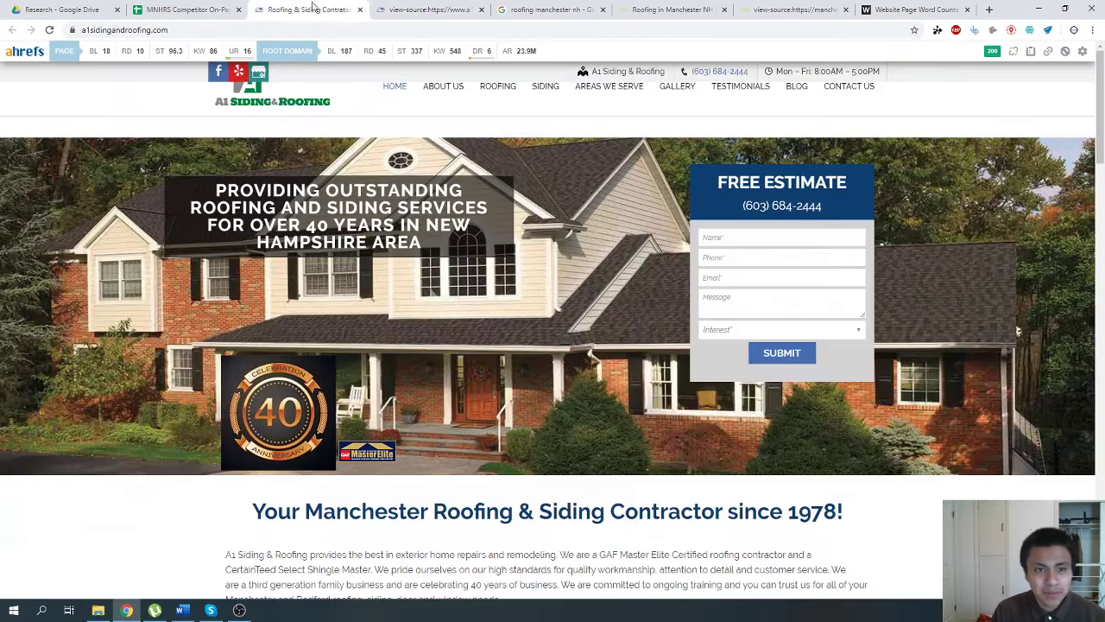
left_click(226, 10)
left_click(380, 9)
left_click(331, 7)
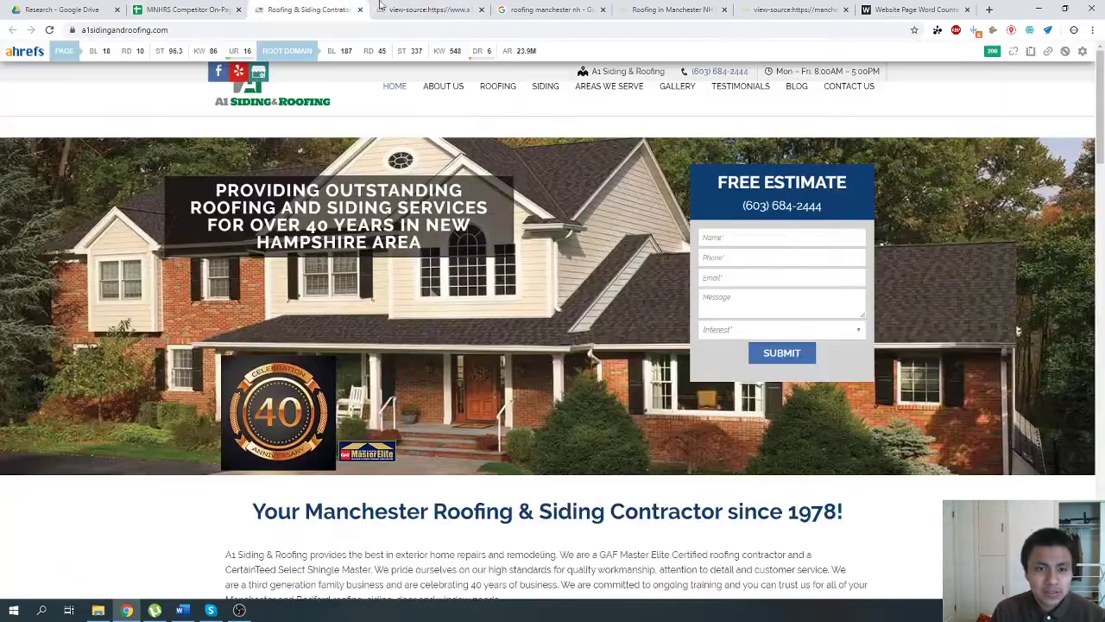
left_click(386, 8)
key("Return")
key("Return")
key("Return")
key("Return")
key("Return")
key("Return")
key("Return")
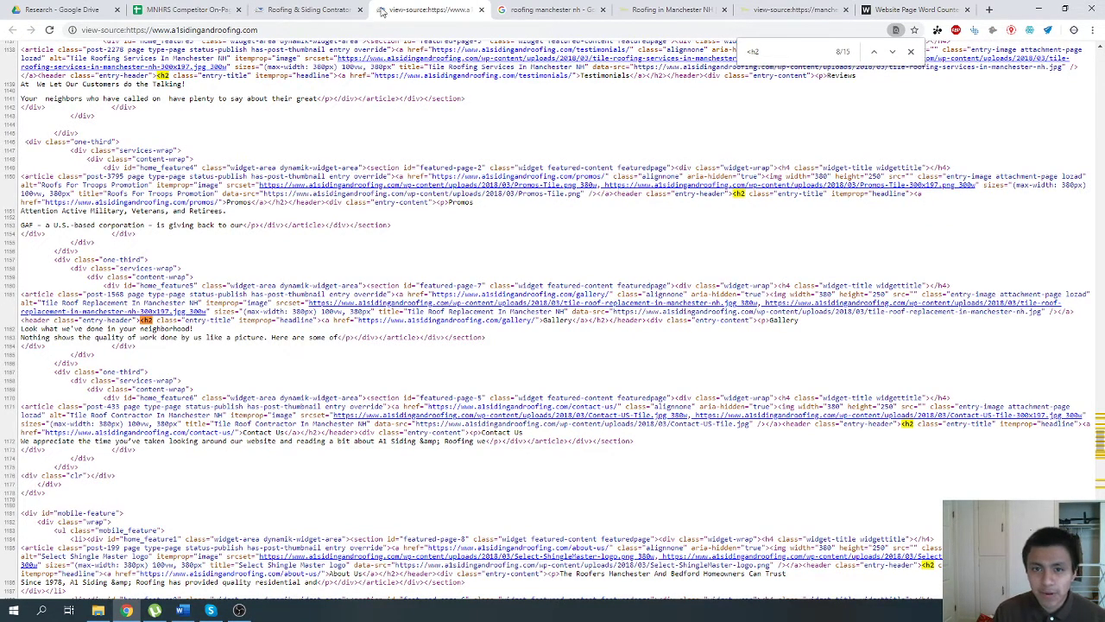
Close the page source and compare the competitors' H1 headings, H1 lengths and H2 counts in rows 6 to 8 of the spreadsheet.
left_click(481, 10)
left_click(297, 10)
left_click(181, 10)
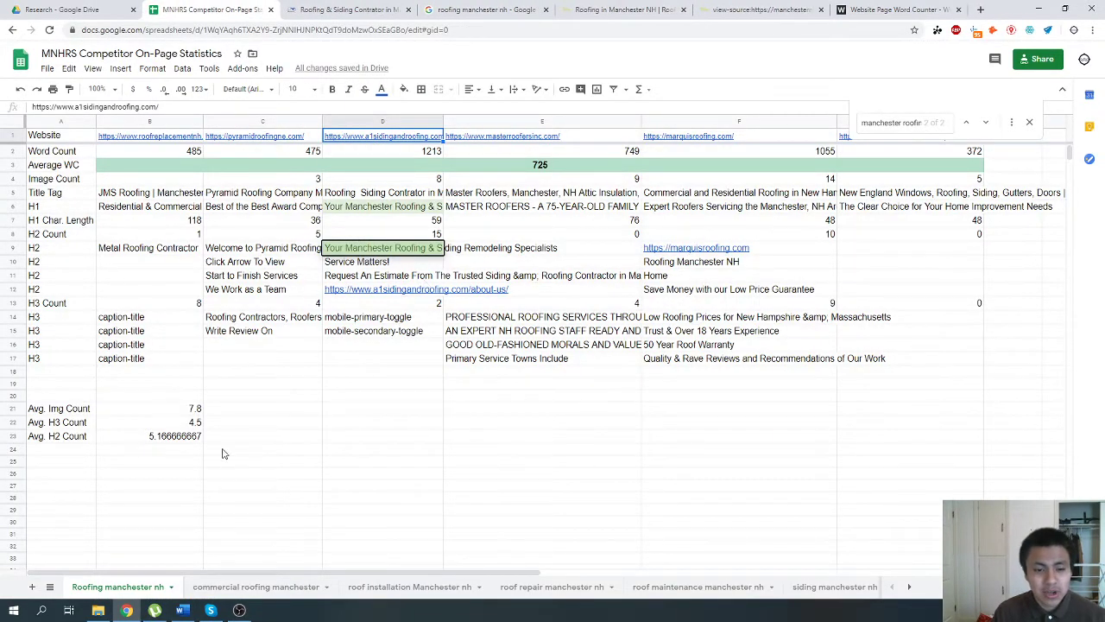
left_click(249, 219)
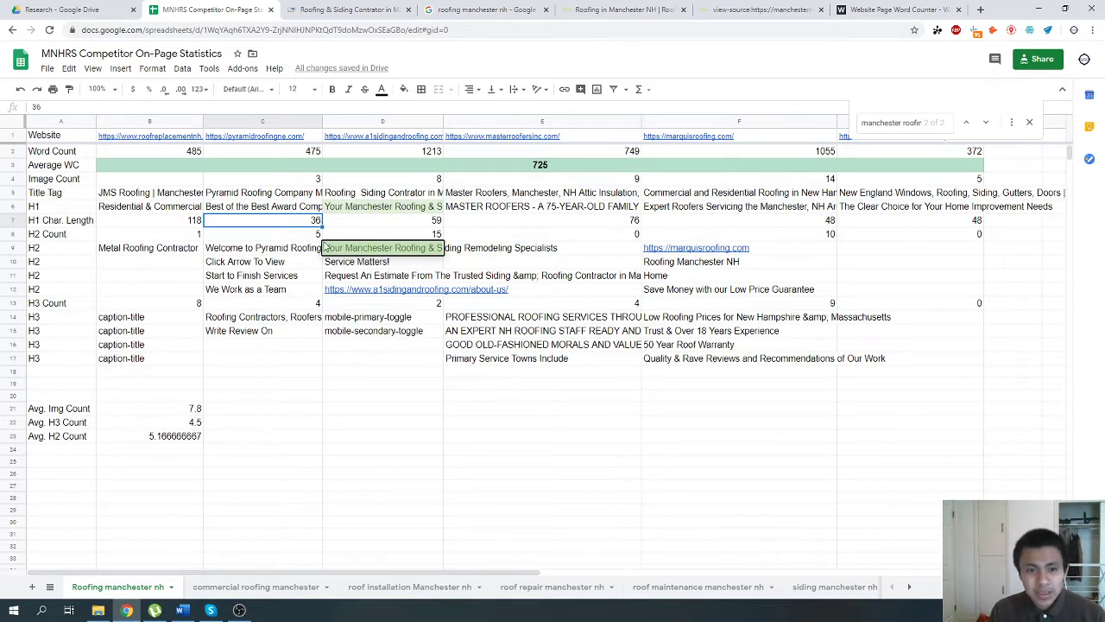
left_click(364, 210)
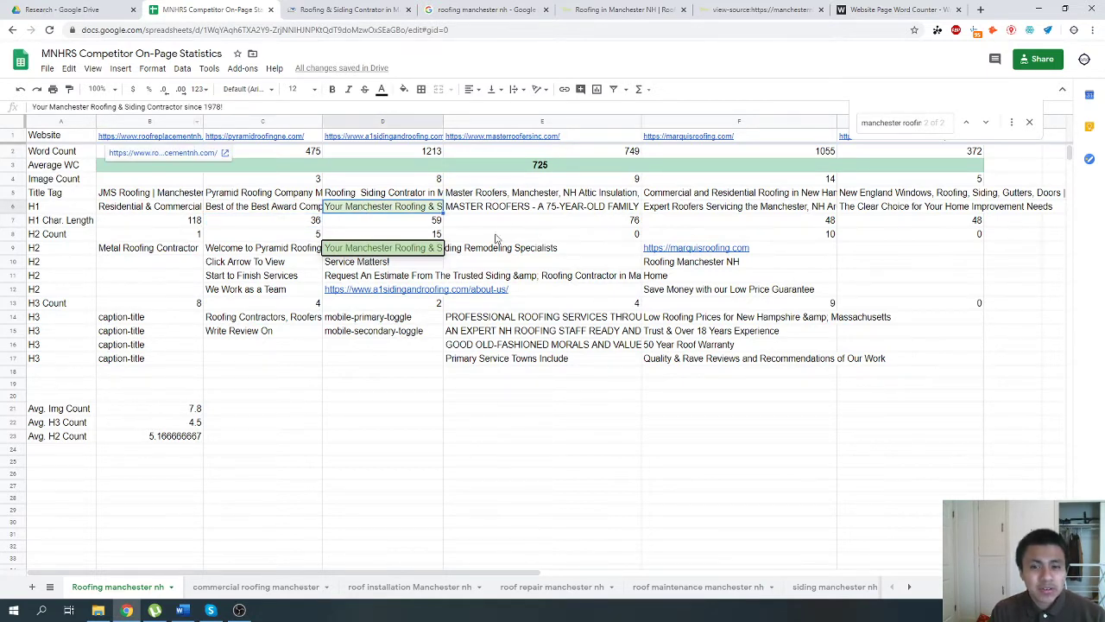
left_click(319, 216)
left_click(163, 235)
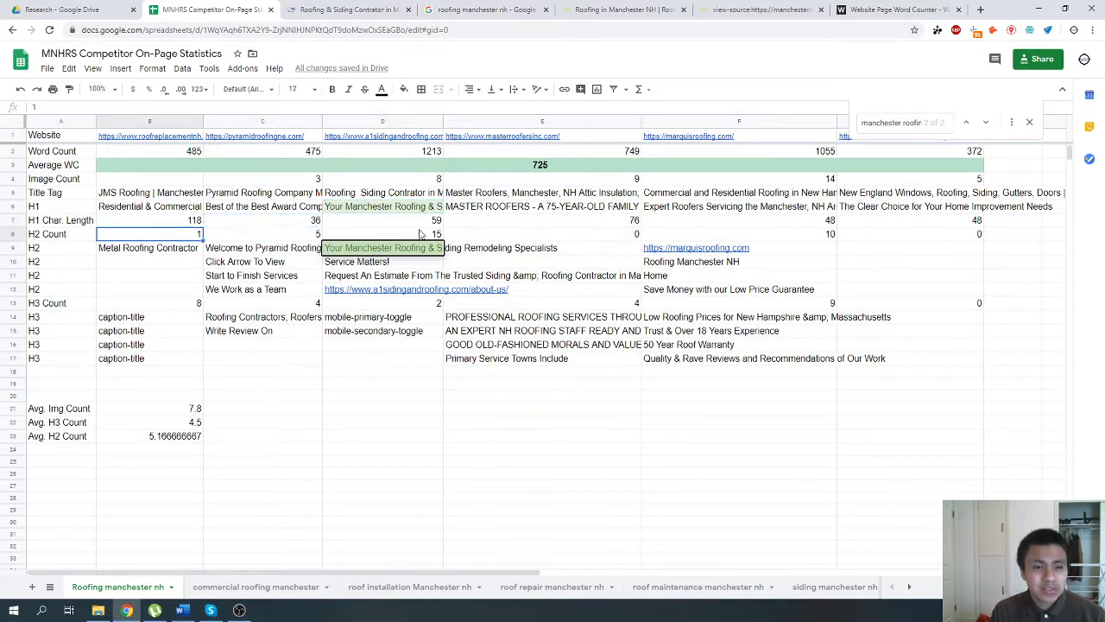
left_click(422, 230)
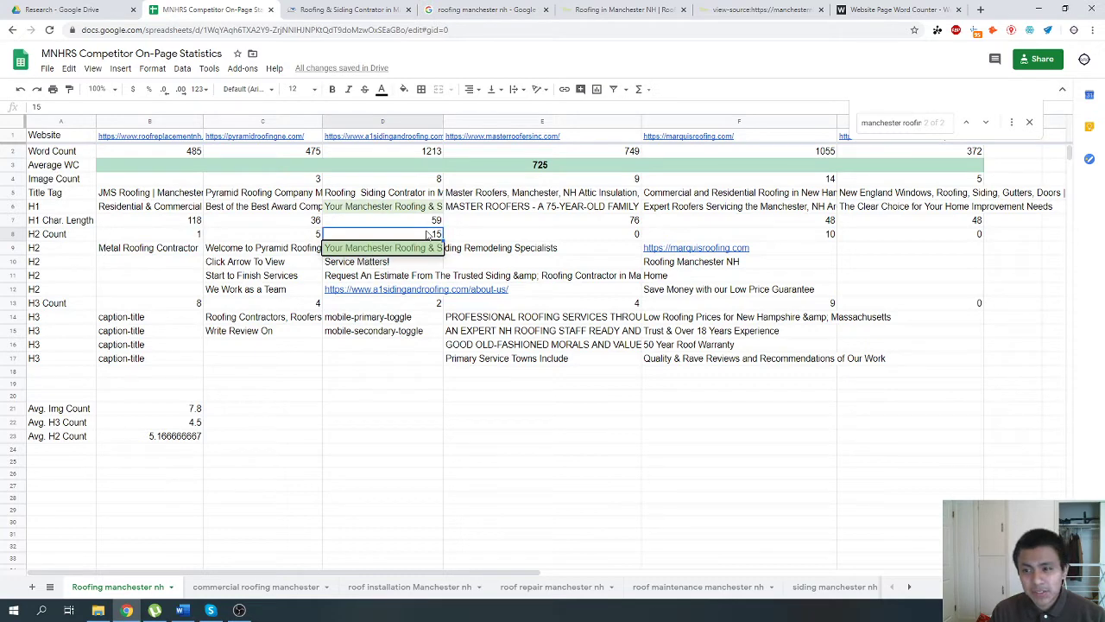
Search the page source of manchesternhroofingandsiding.com for "<h2" and go through the matches.
left_click(870, 9)
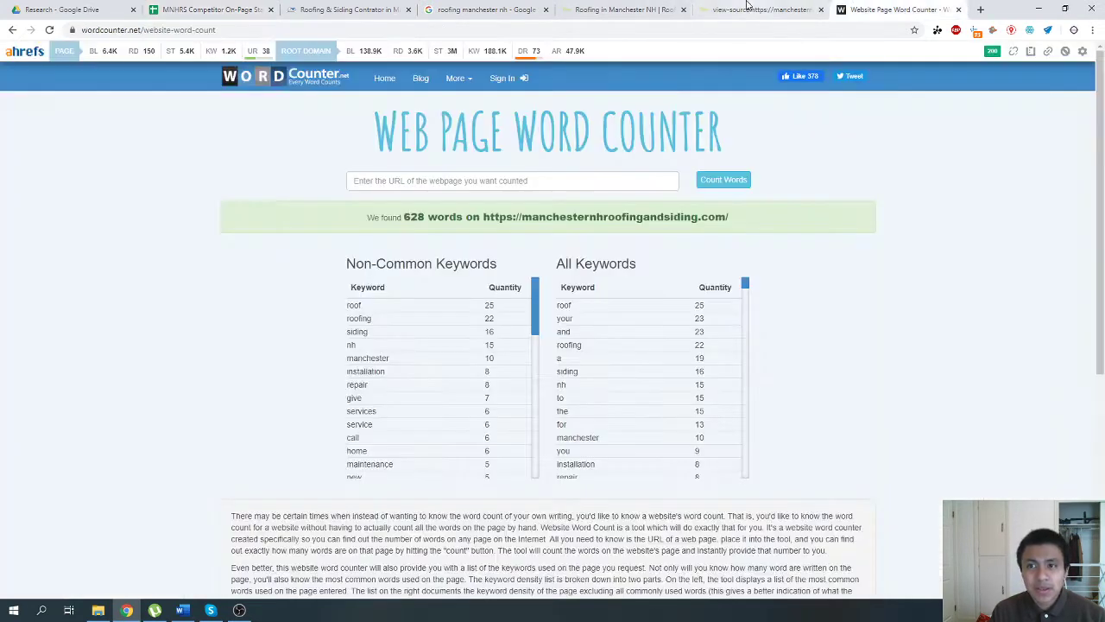
left_click(622, 9)
right_click(504, 318)
left_click(520, 449)
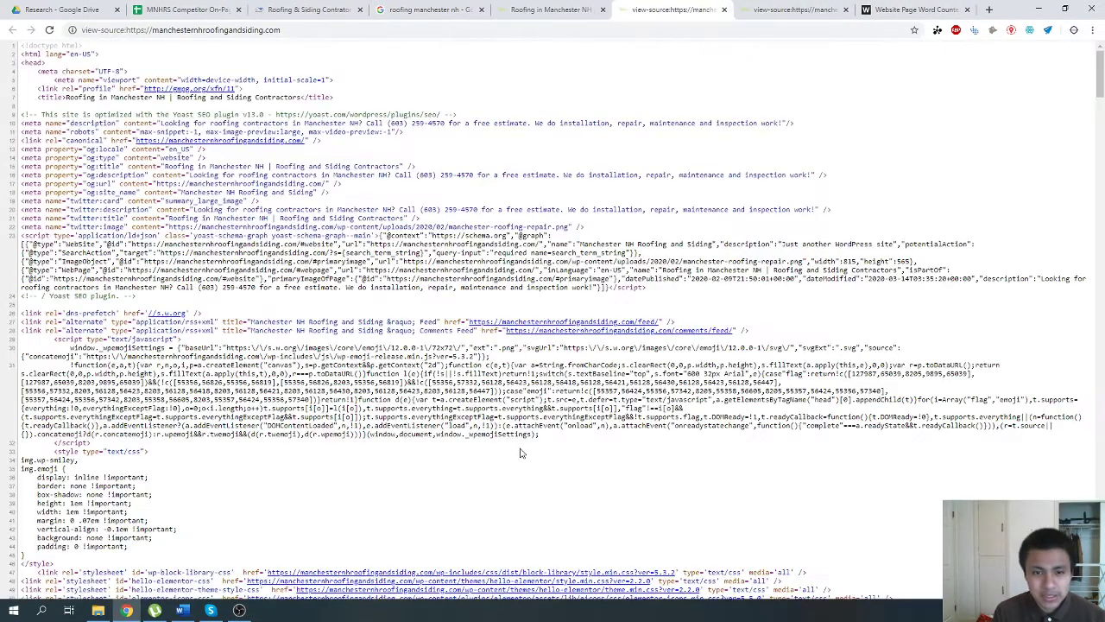
key("ctrl+f")
type("<h2")
key("Return")
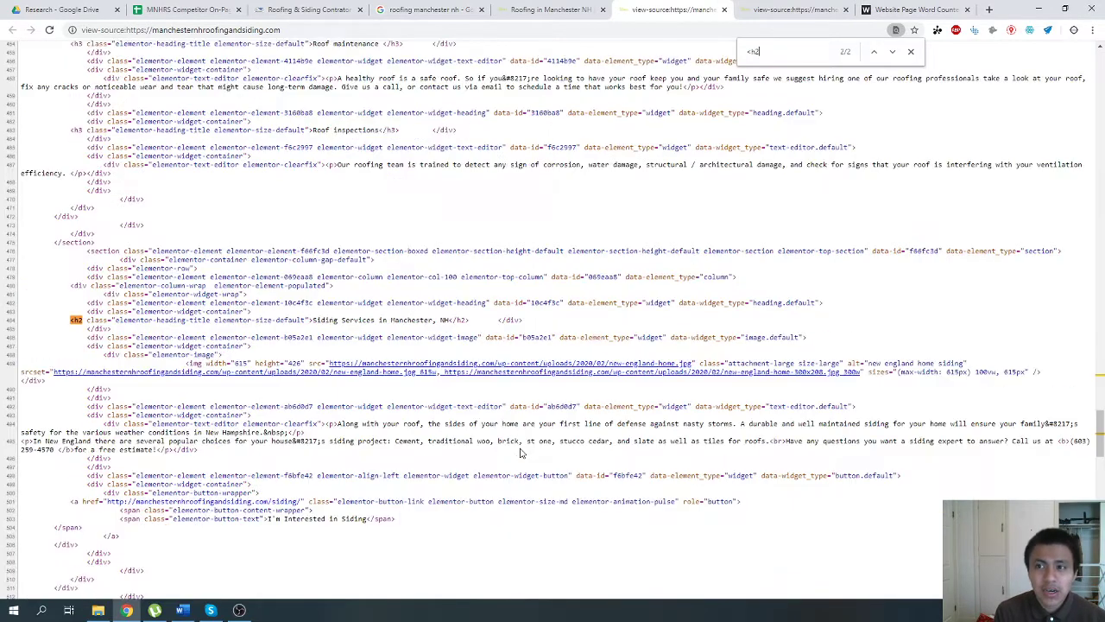
key("Return")
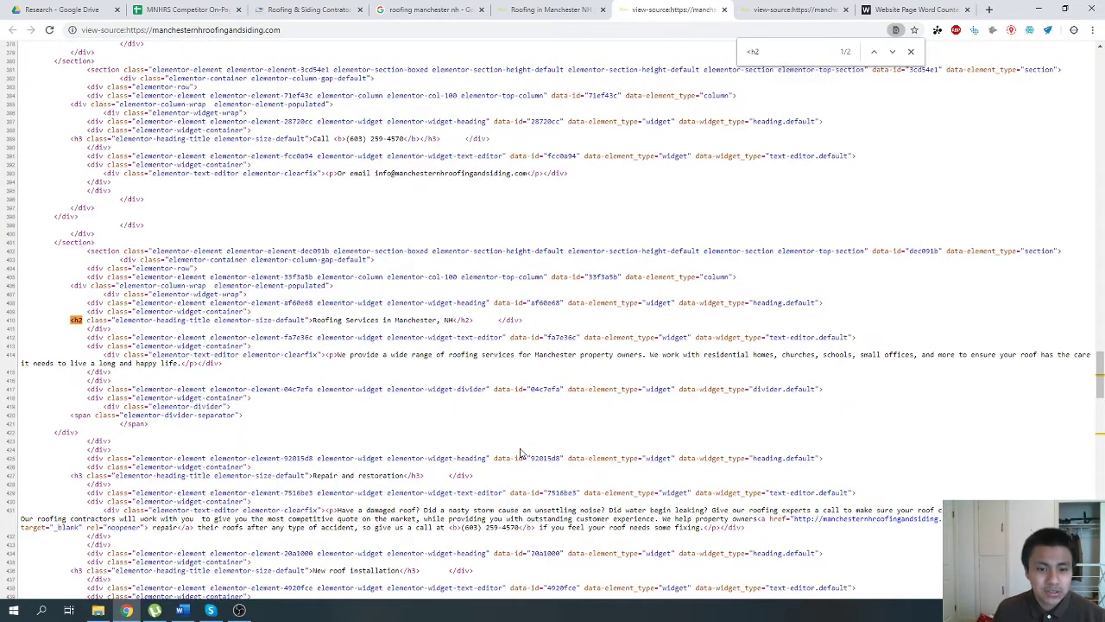
Examine the "Roofing Services in Manchester, NH" heading on the manchesternhroofingandsiding.com page.
left_click(546, 9)
left_click(386, 9)
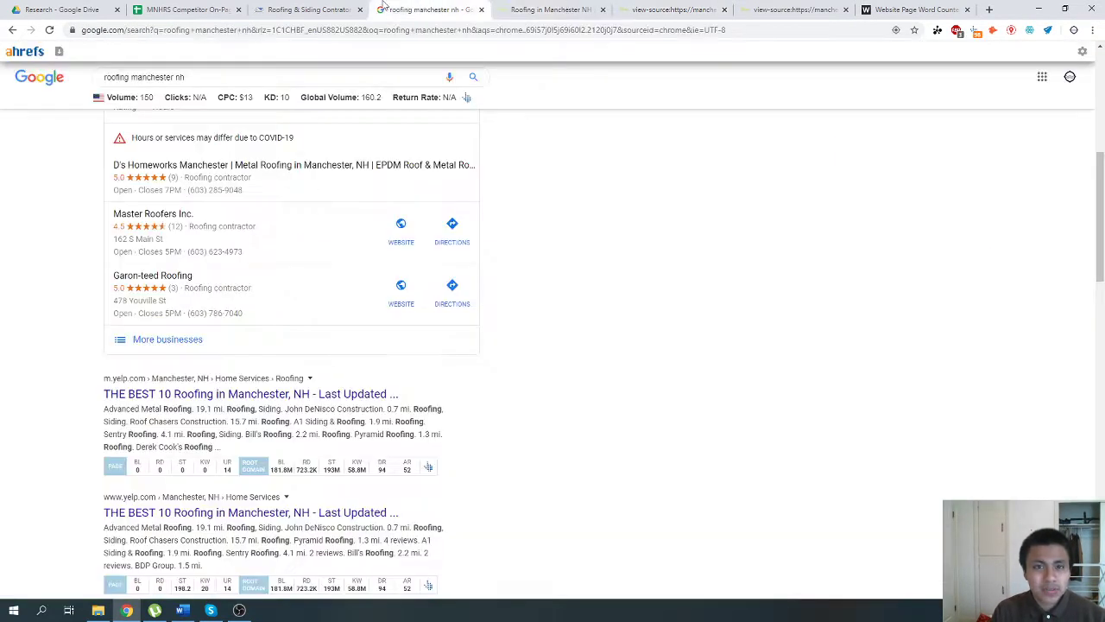
left_click(545, 9)
scroll(592, 291, "up", 10)
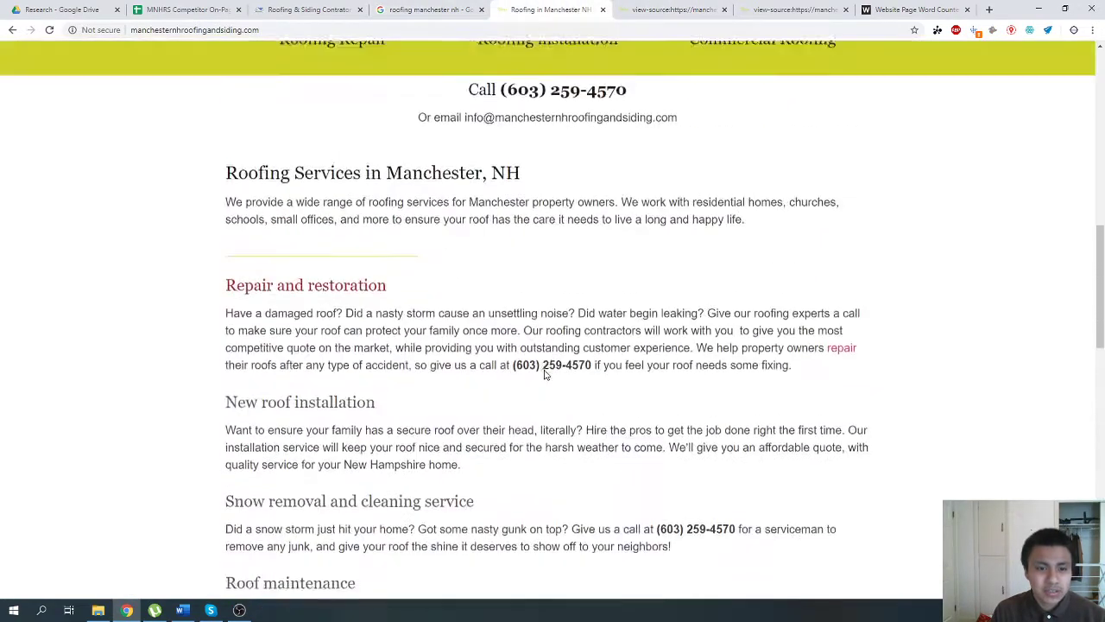
scroll(545, 373, "up", 7)
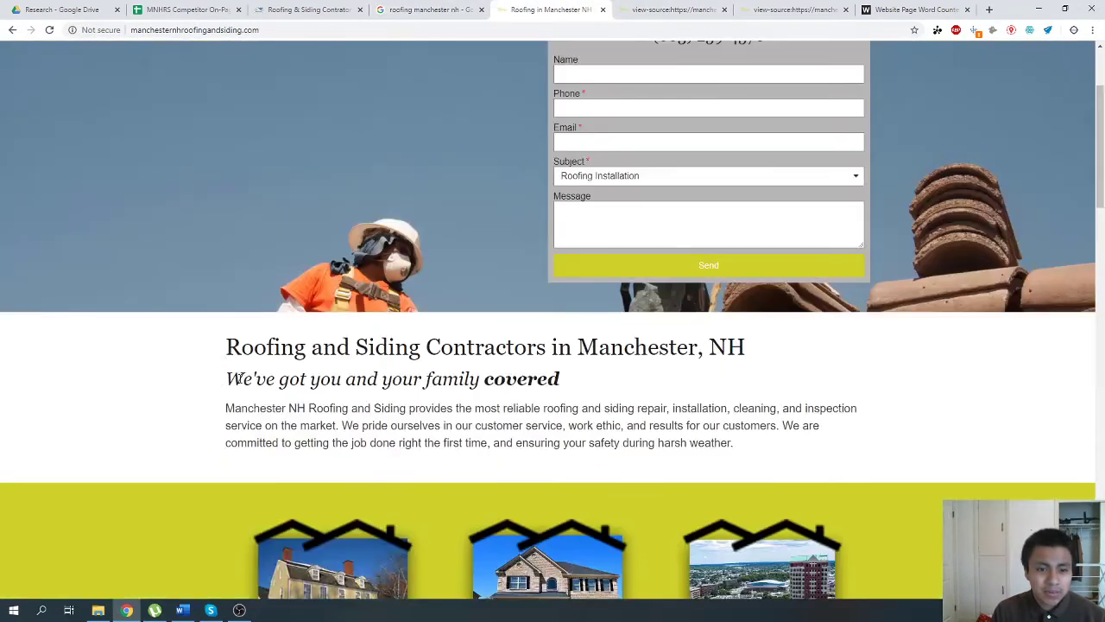
scroll(236, 378, "down", 5)
left_click_drag(223, 278, 523, 274)
scroll(326, 442, "down", 2)
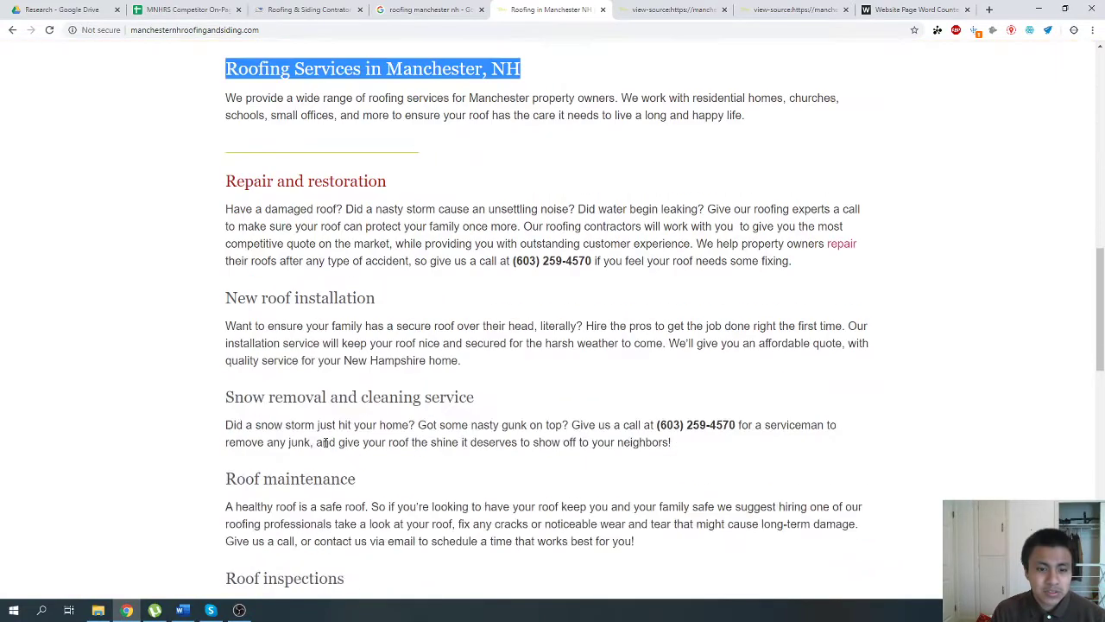
Examine the "Repair and restoration" subheading and the other roofing service subheadings around it.
scroll(303, 346, "up", 1)
left_click_drag(222, 170, 414, 173)
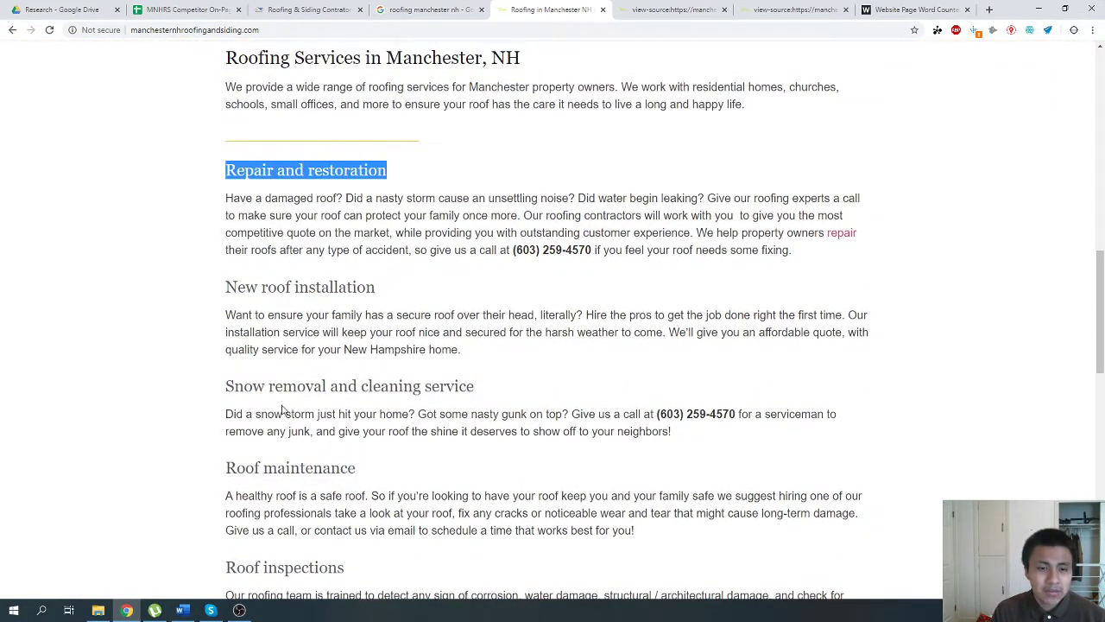
scroll(285, 408, "down", 3)
scroll(281, 407, "up", 3)
left_click(308, 169)
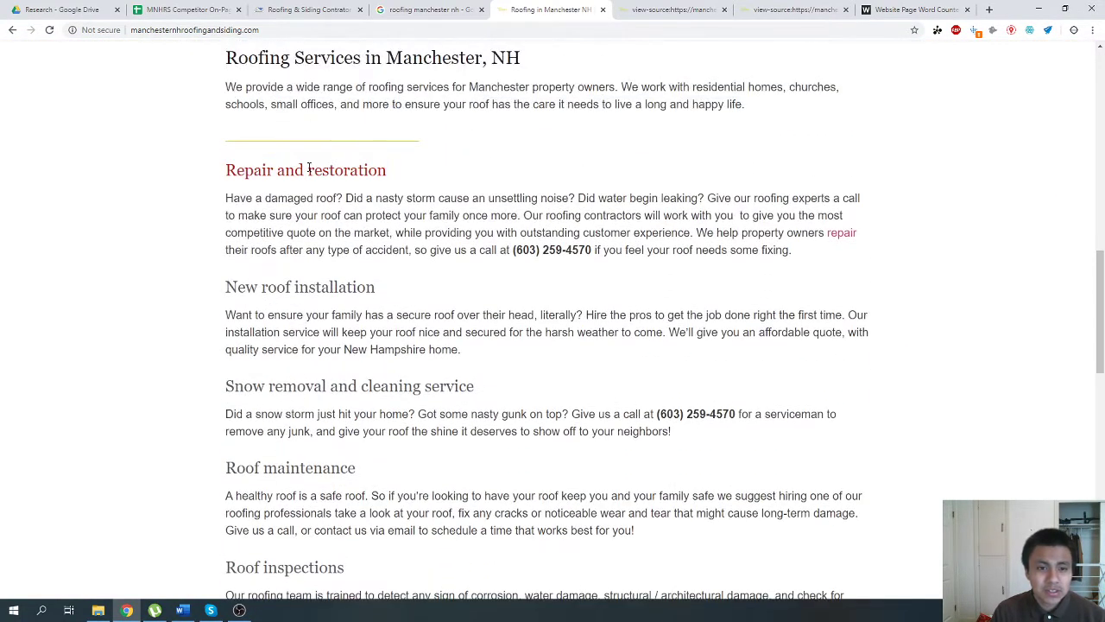
scroll(354, 337, "up", 1)
left_click_drag(212, 291, 424, 286)
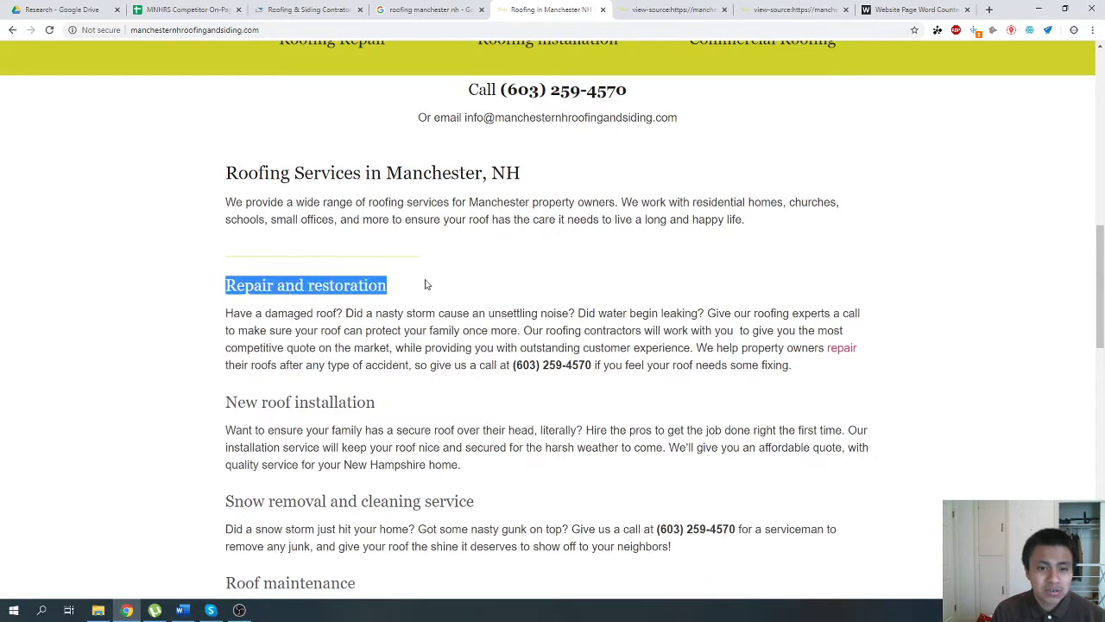
left_click(221, 420)
Examine the siding services section and the "Service Areas" heading near the end of the page.
scroll(222, 419, "down", 3)
scroll(228, 410, "down", 3)
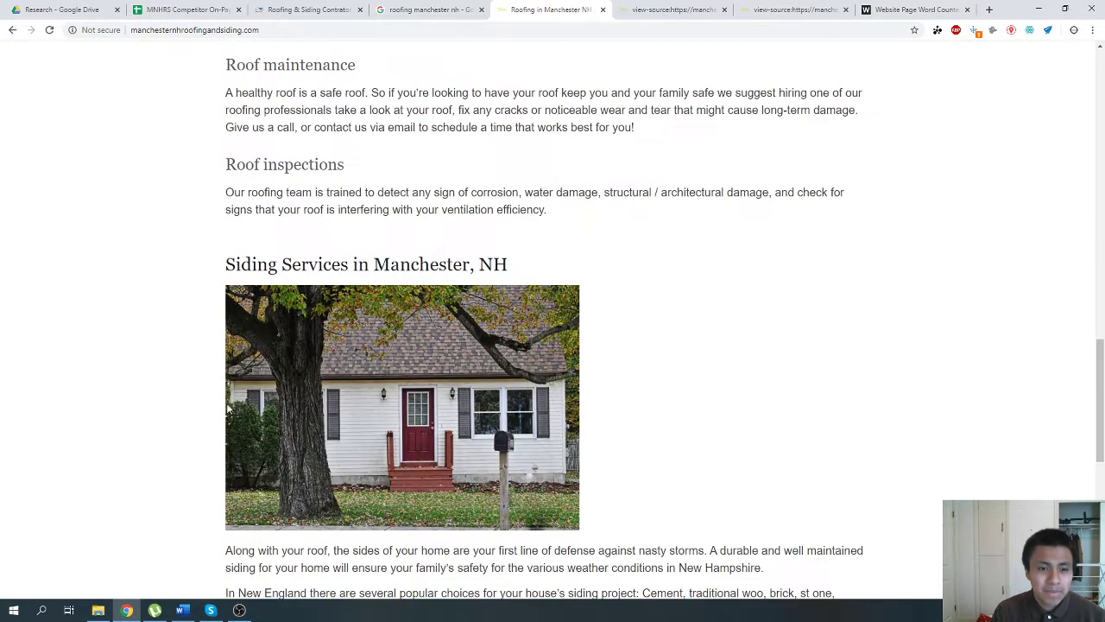
scroll(228, 409, "down", 6)
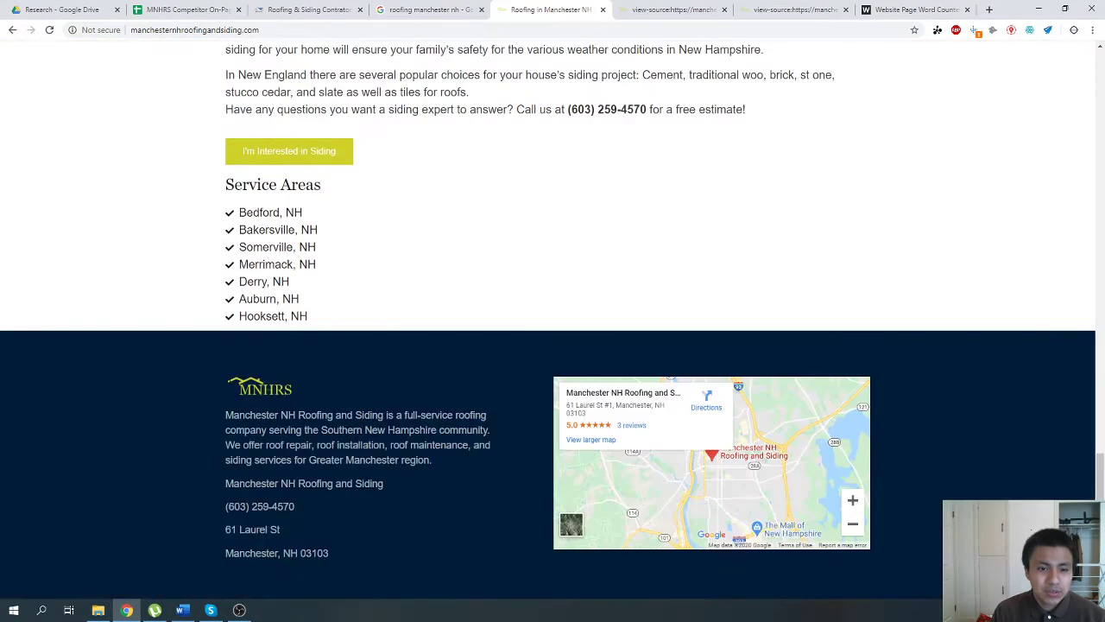
triple_click(278, 184)
left_click(460, 342)
scroll(460, 343, "up", 3)
Return to the spreadsheet and examine the H2 headings and H2 counts of the third and fifth competitors.
left_click(418, 10)
left_click(220, 10)
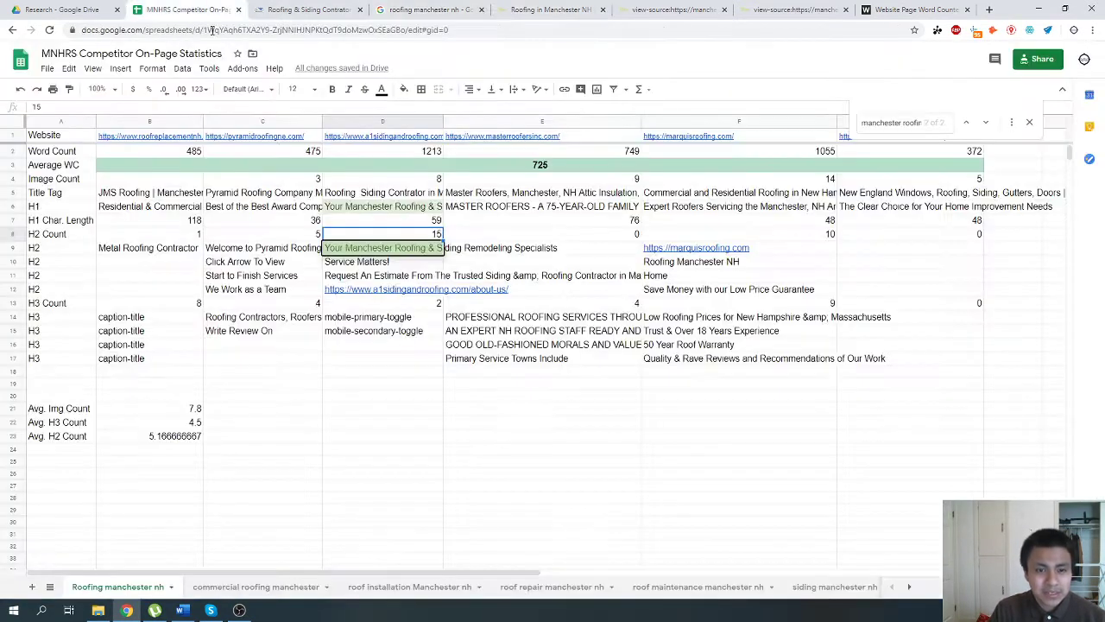
left_click(391, 262)
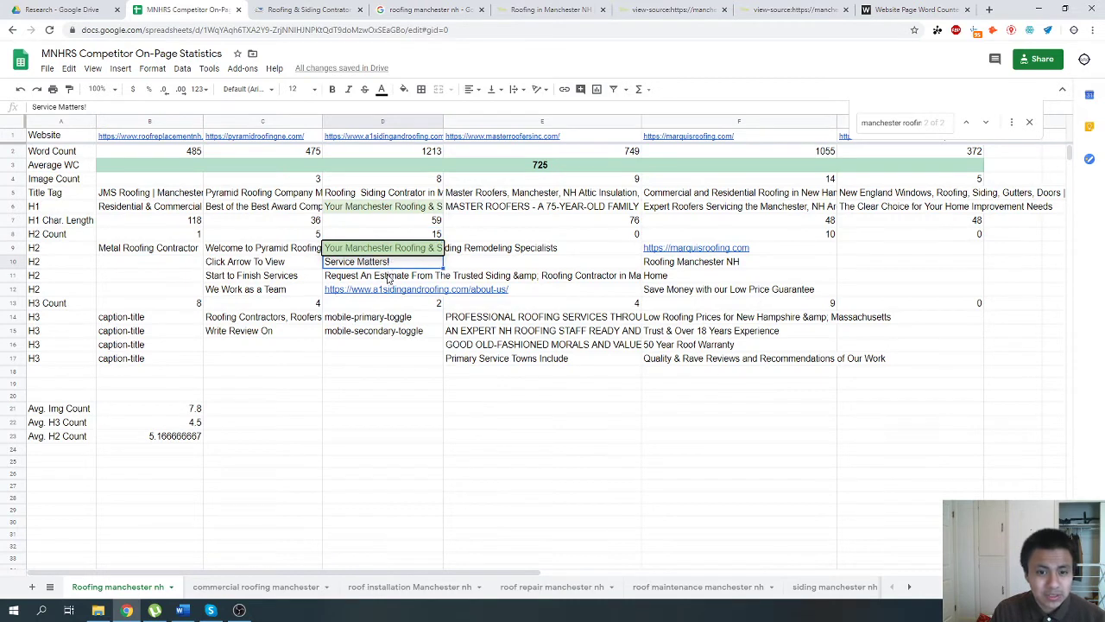
left_click(387, 275)
left_click(388, 295)
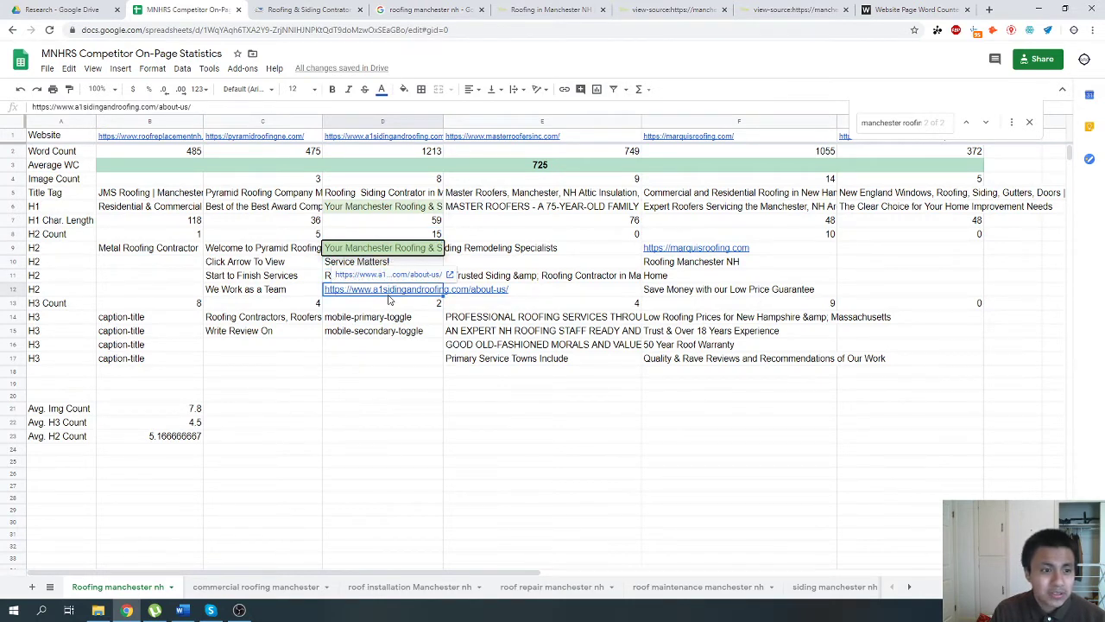
left_click(524, 279)
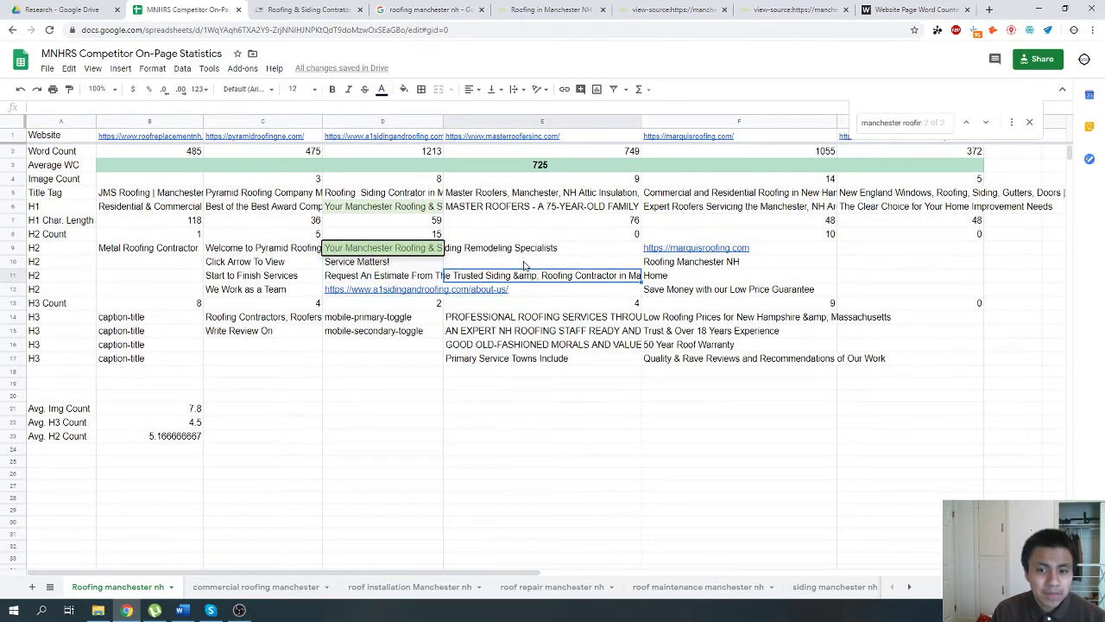
left_click(711, 265)
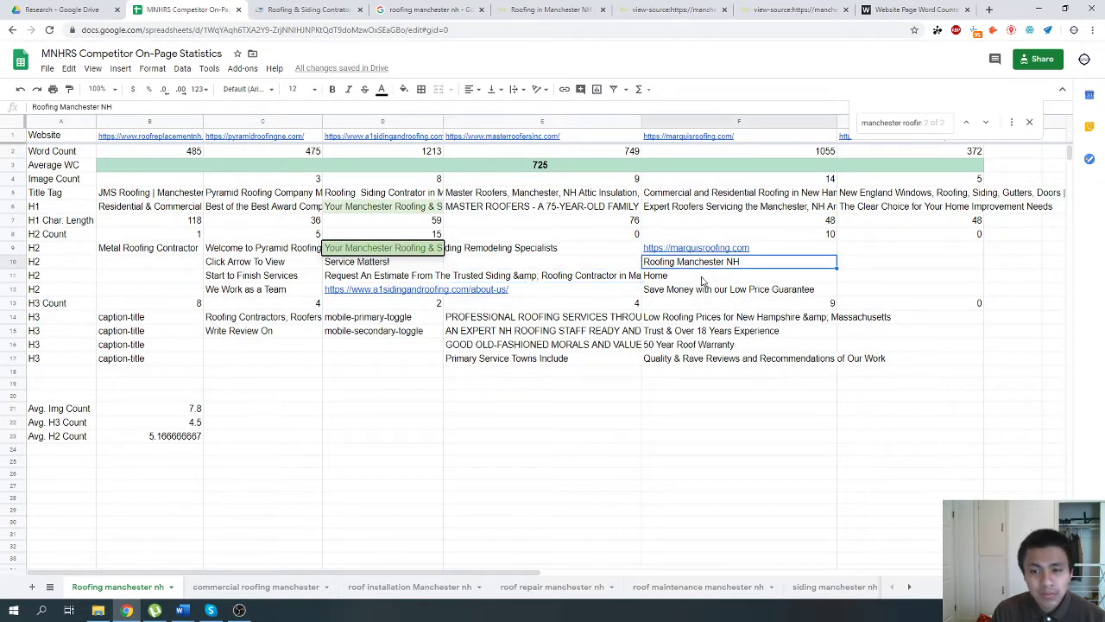
left_click(696, 239)
left_click(370, 236)
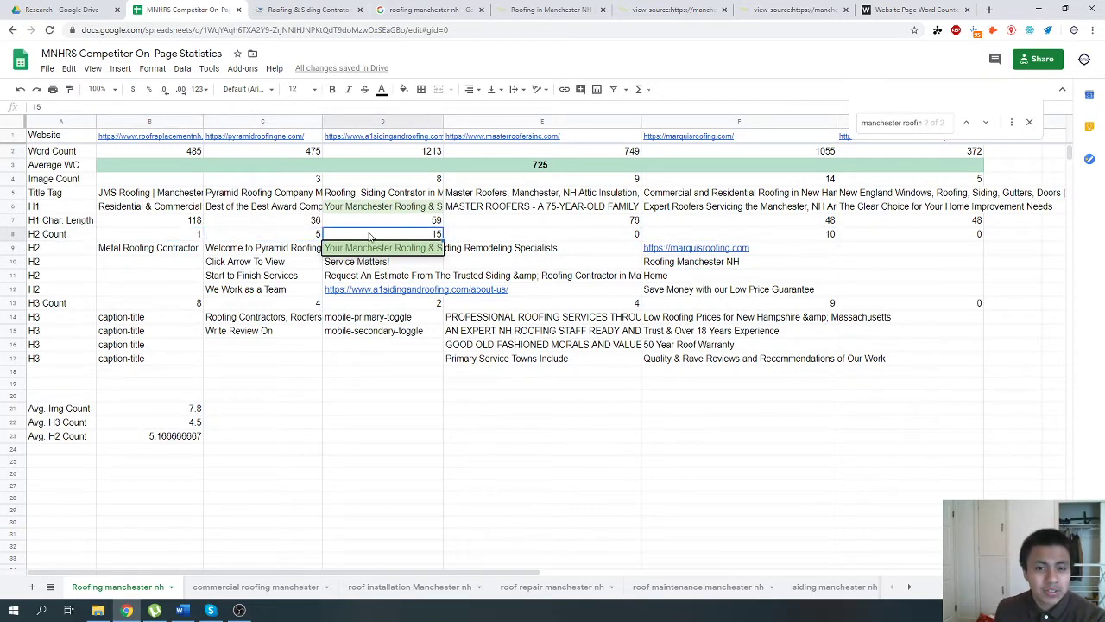
Examine the first two competitors' H2 and H3 entries and the average image, H3 and H2 counts.
key("Left")
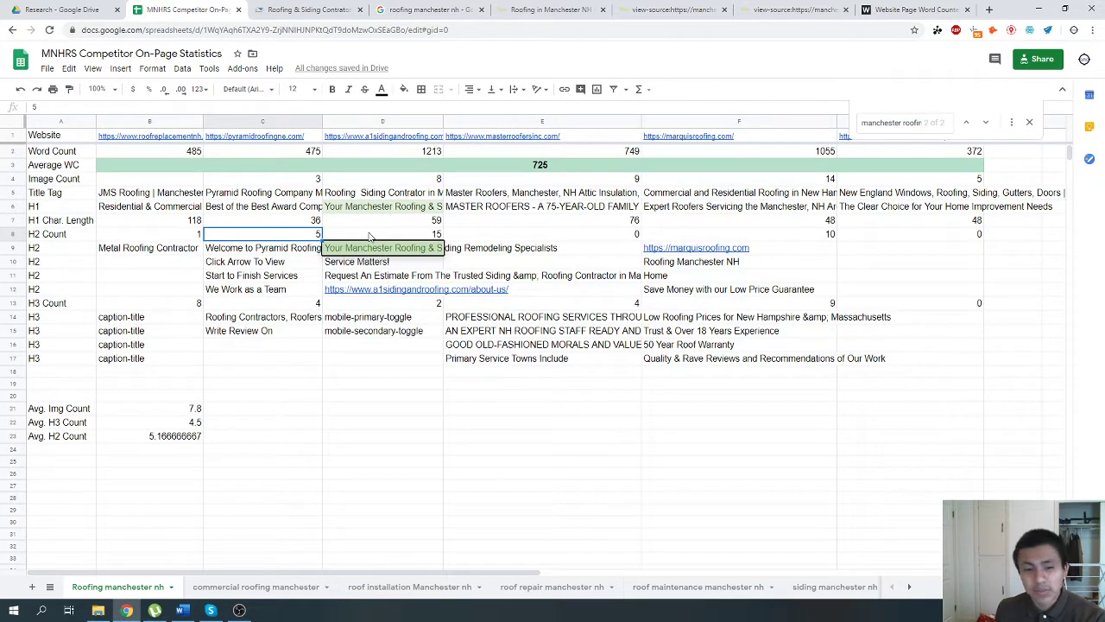
key("Down")
key("Down")
key("Left")
key("Down")
key("Down")
key("Down")
key("Down")
key("Down")
key("Down")
key("Down")
key("Down")
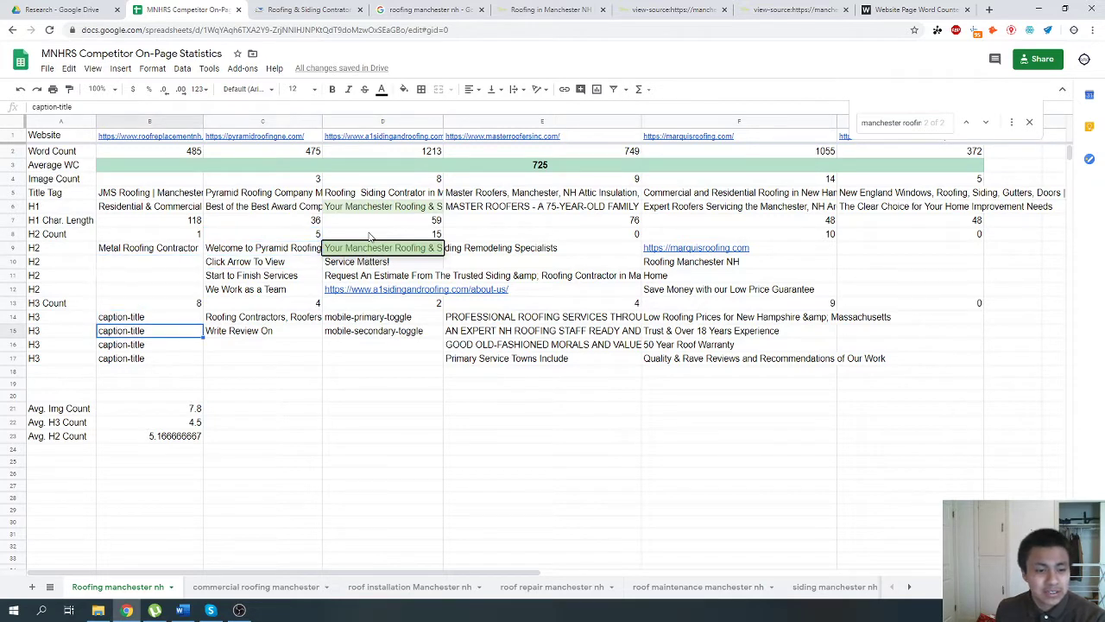
key("Down")
key("Down")
key("Down")
key("Down")
key("Down")
key("Down")
key("Down")
key("Down")
key("Up")
key("Up")
key("Up")
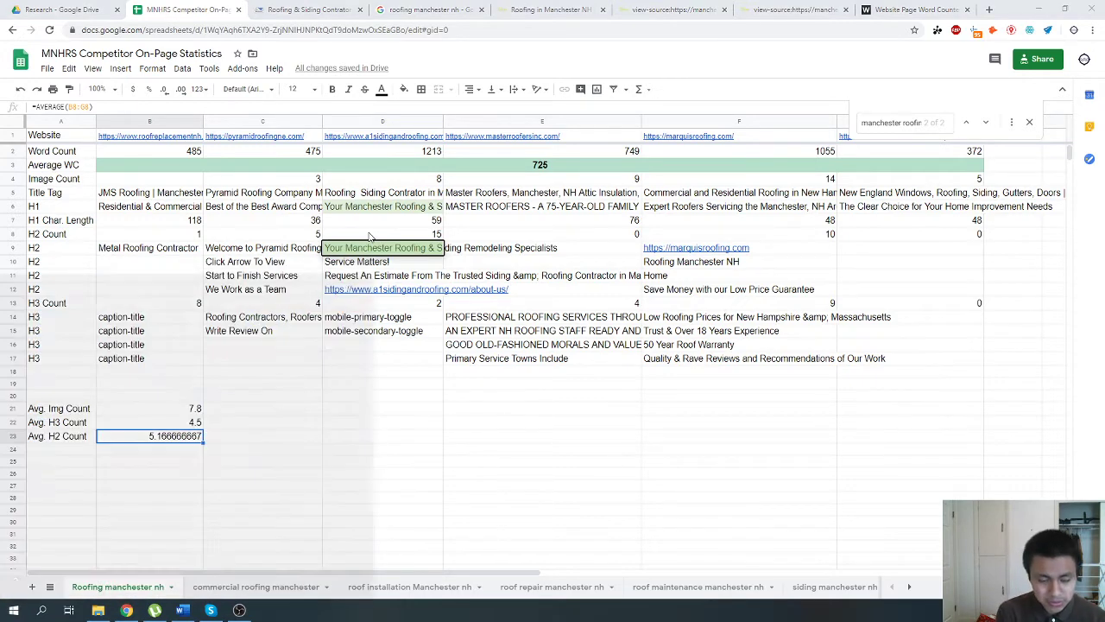
Open Notepad and start a blank note with the heading "MNHRS - Home".
key("super")
type("note")
key("Return")
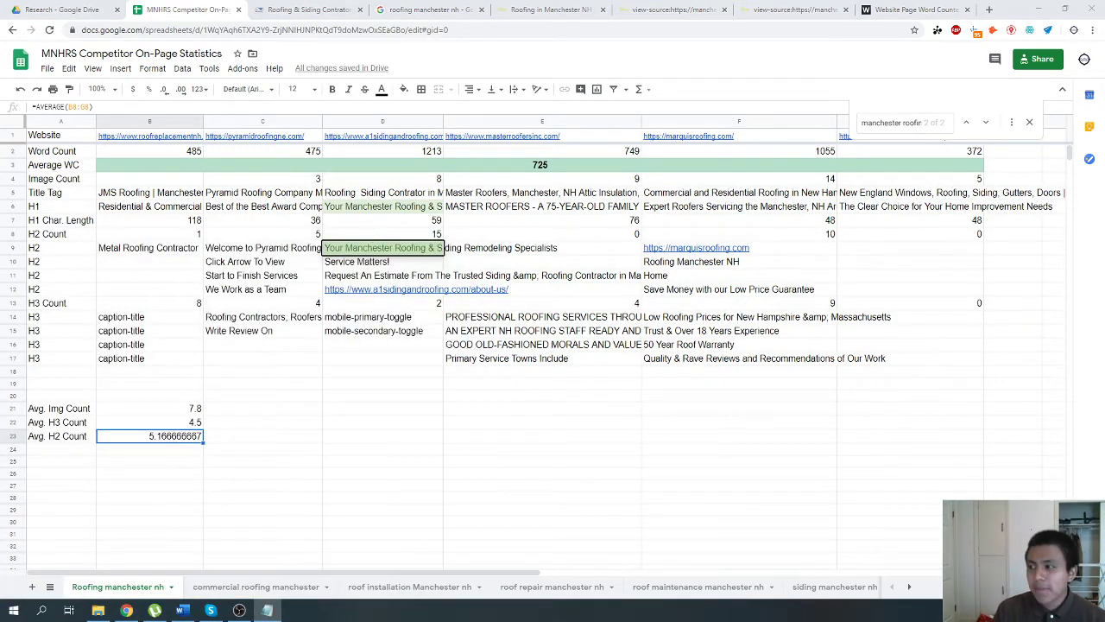
type("MNHRS")
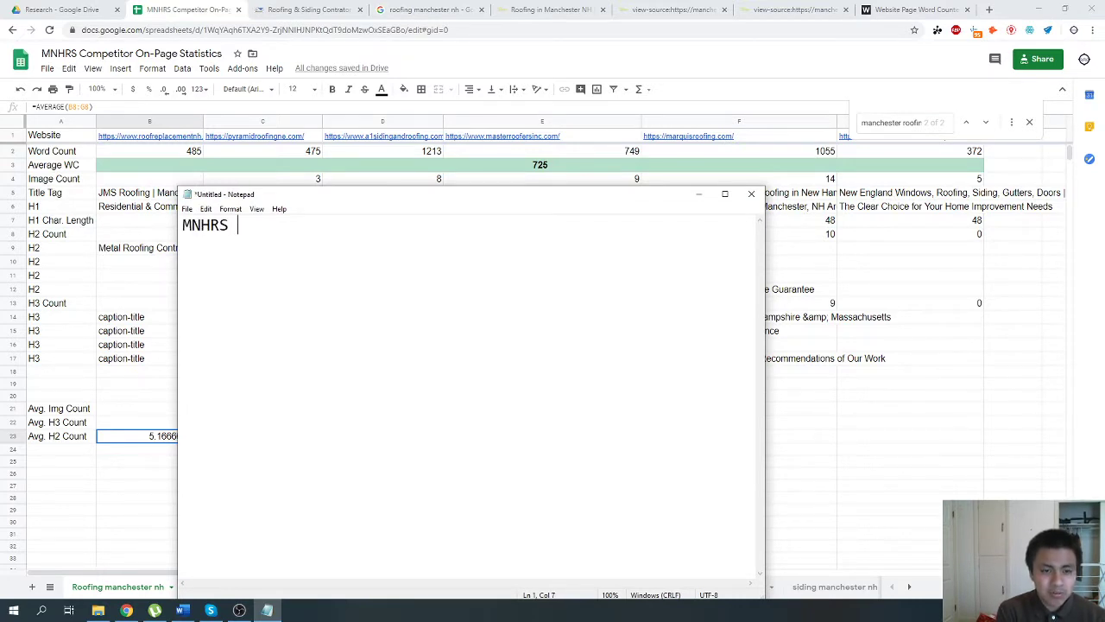
type(" - Home")
key("Return")
key("Return")
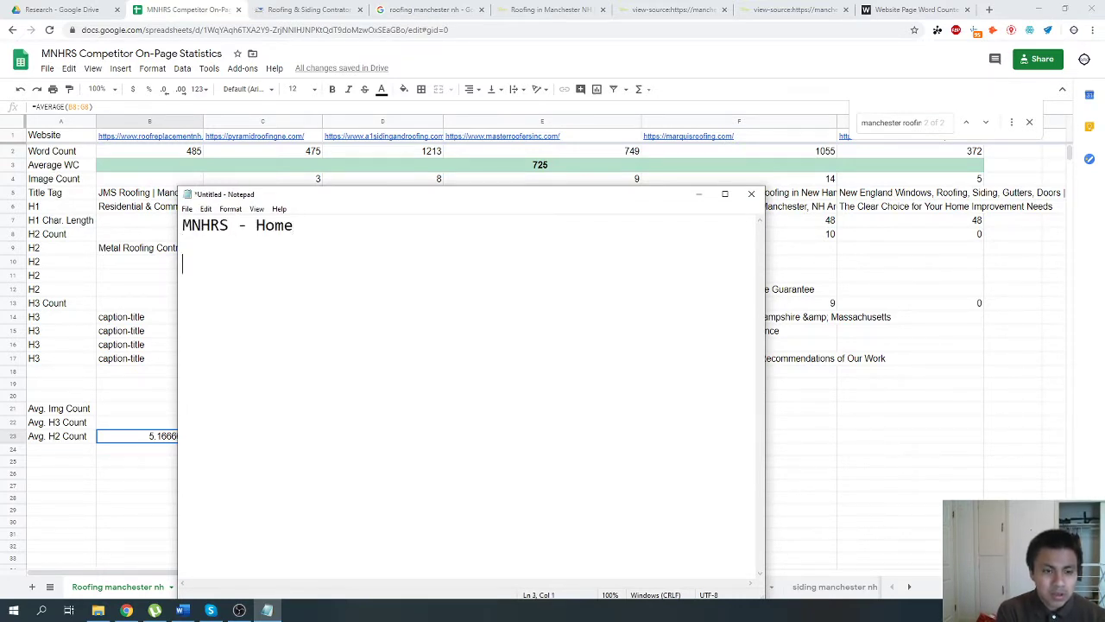
List the first two tasks under the heading: "1) Add 100 more words" and "2) Add 3 more images".
key("Return")
type("1) Ad")
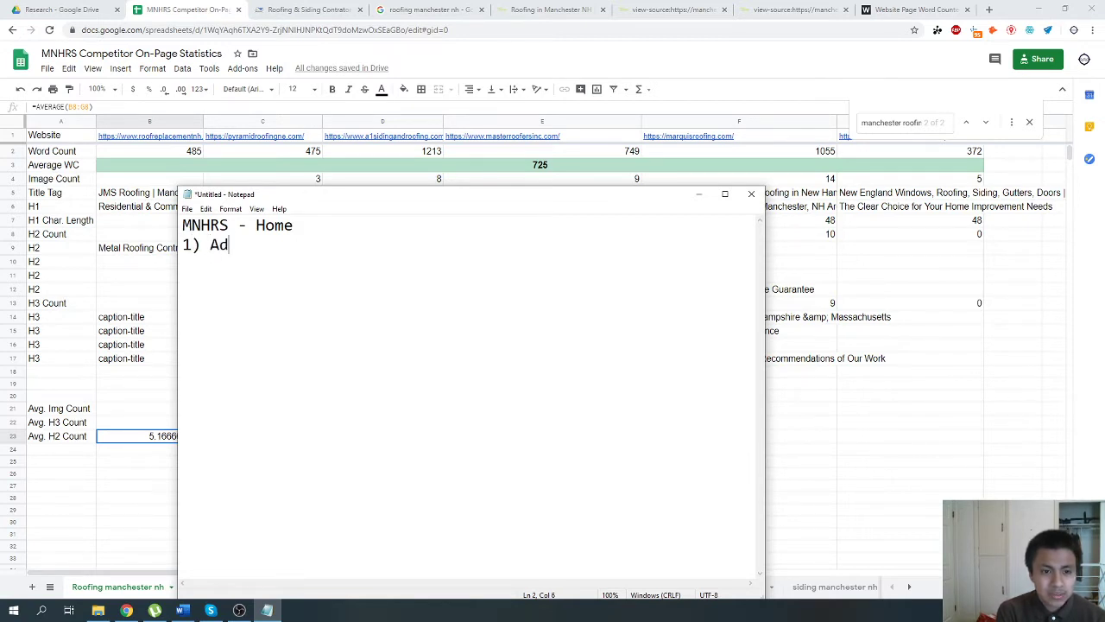
type("d 100 more words")
key("Return")
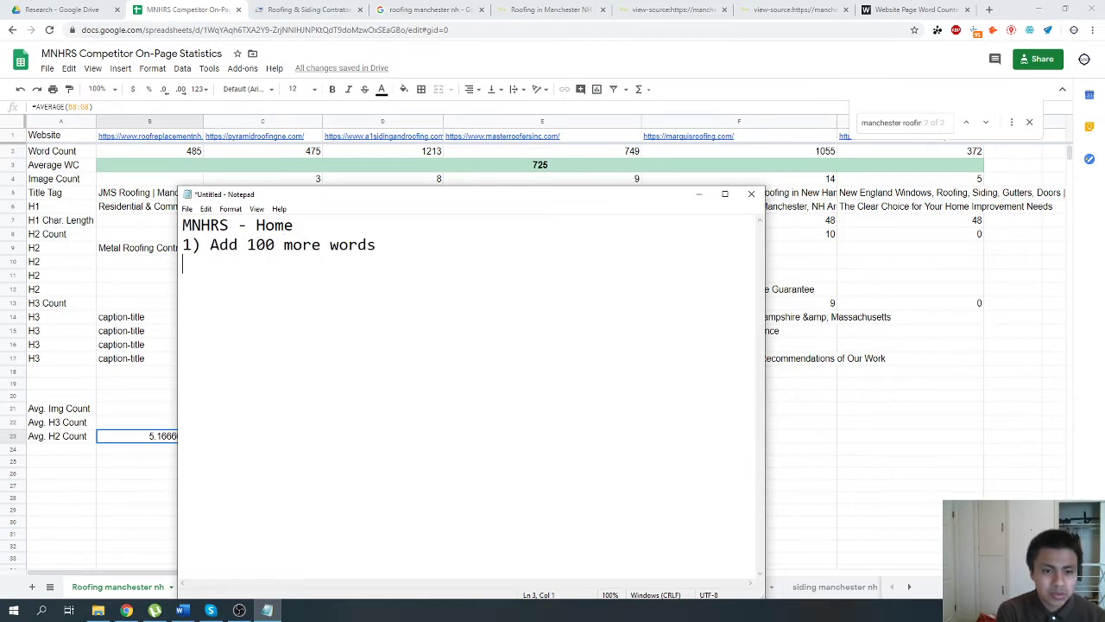
type("2) Add ")
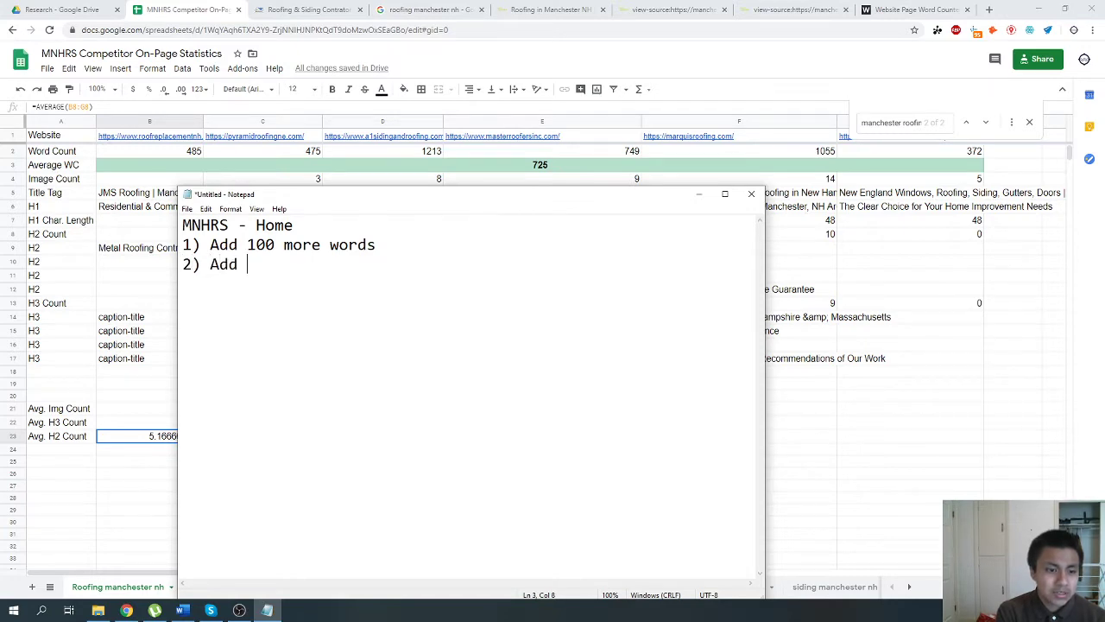
type("3 more images")
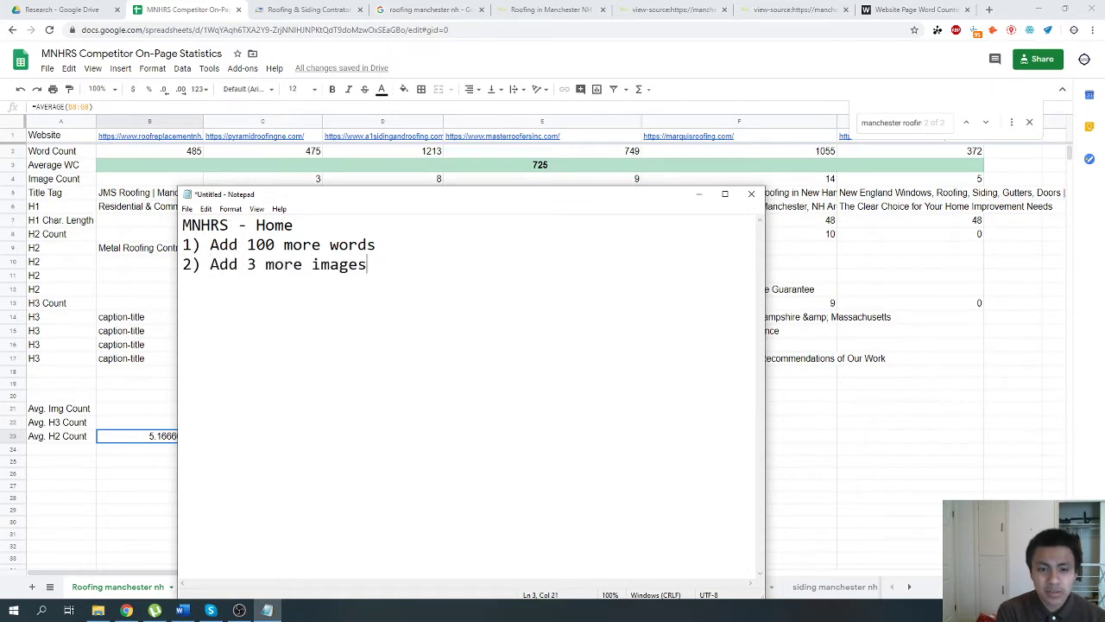
Move the note clear of the spreadsheet's averages and add the task "3) Reduce H3 from 13 to 4.5".
left_click_drag(374, 186, 481, 185)
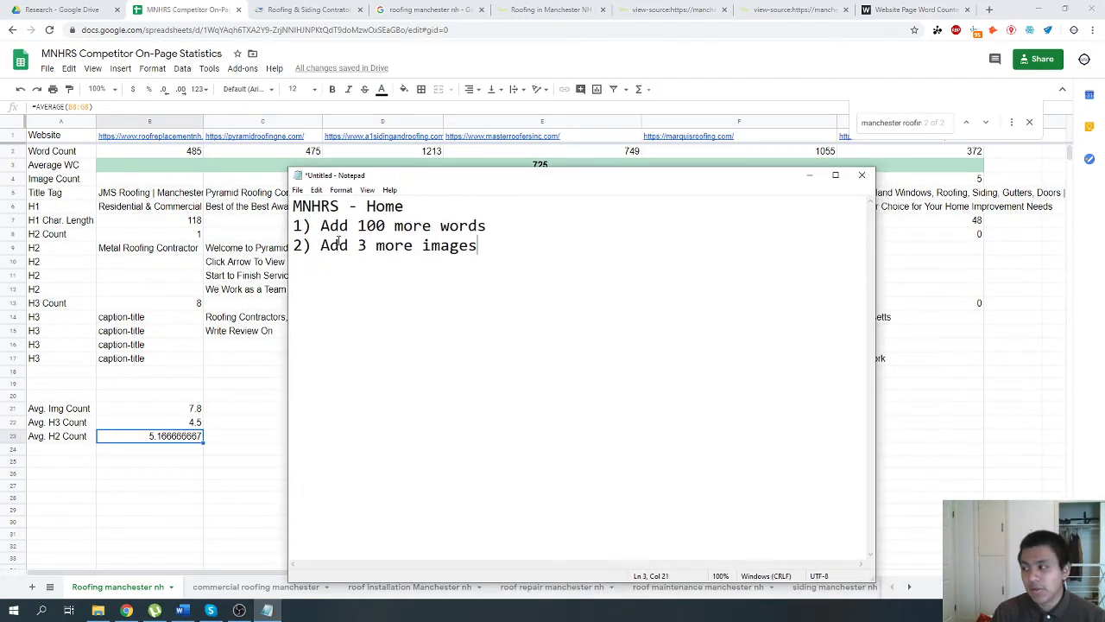
left_click_drag(373, 177, 376, 334)
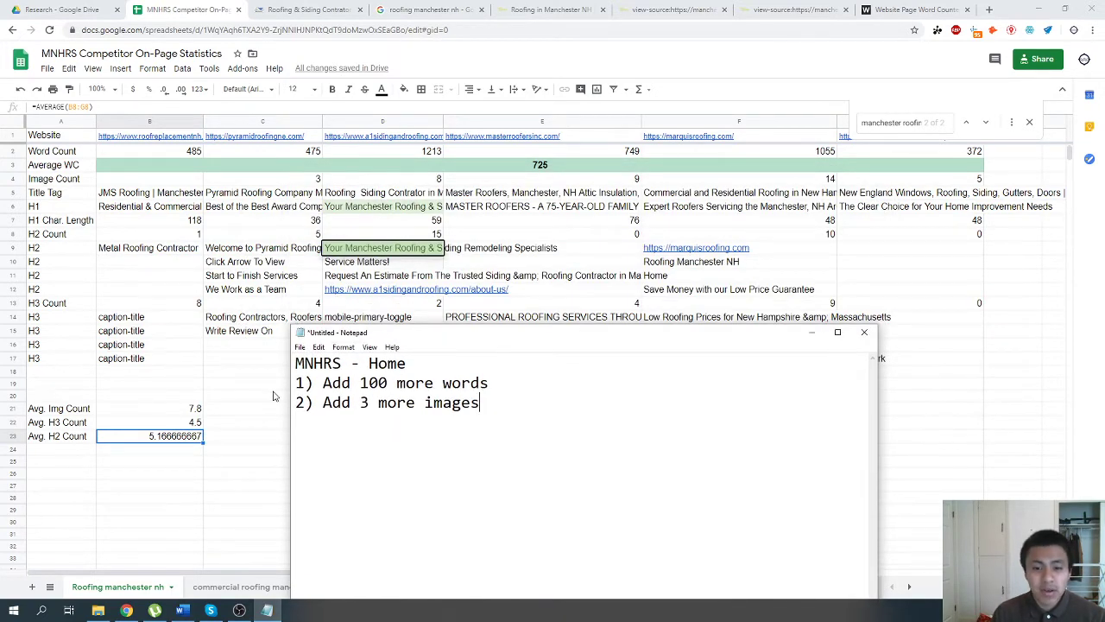
key("Return")
type("3)")
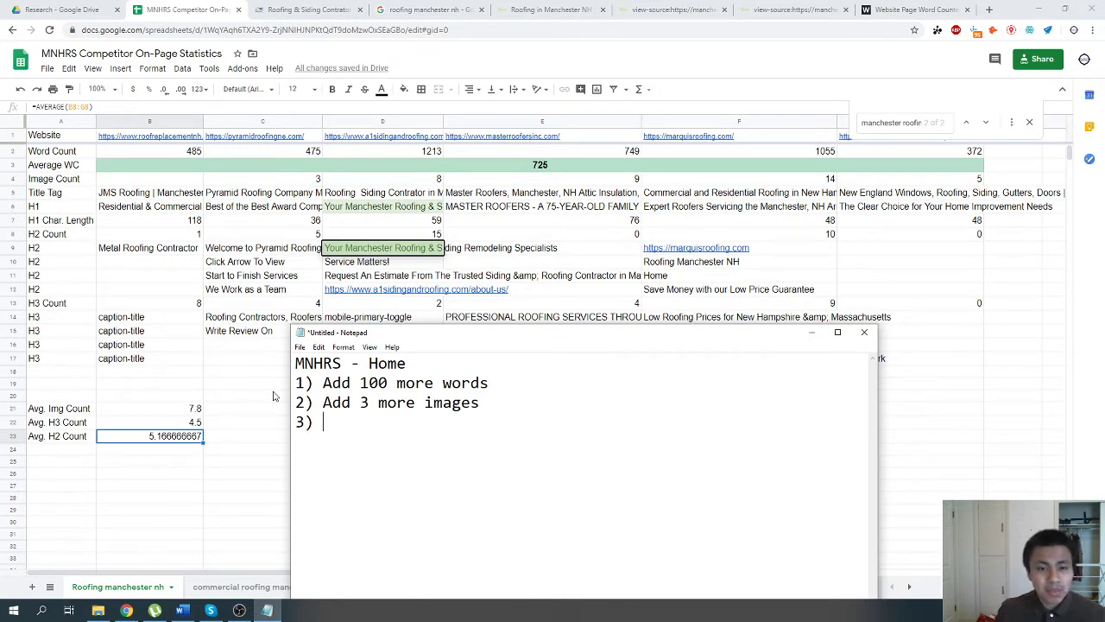
type("Reduce H")
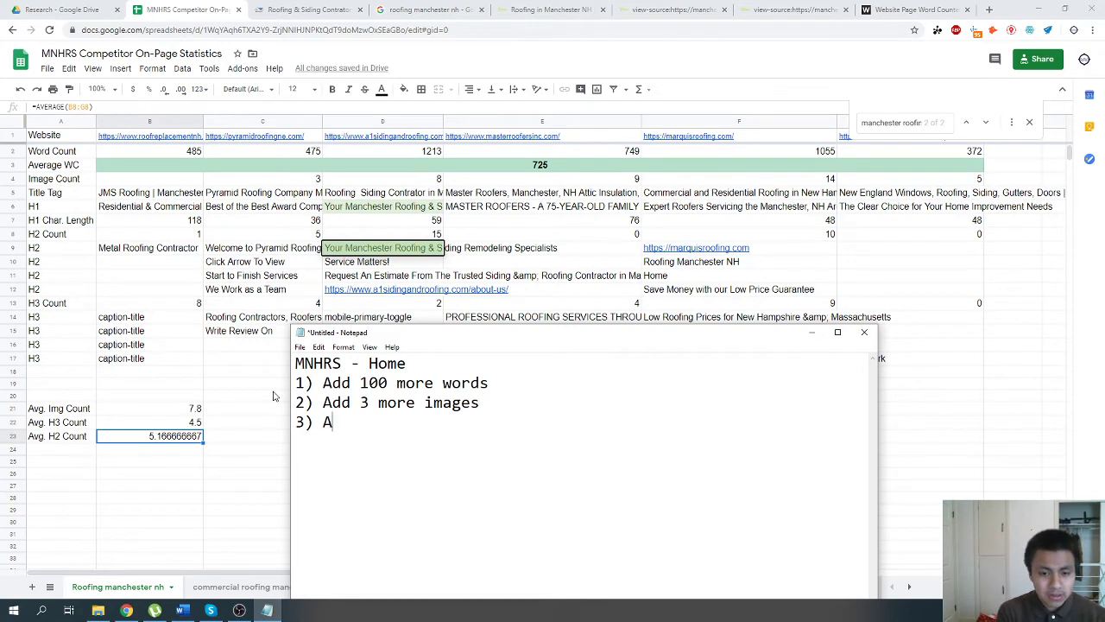
type("3 to")
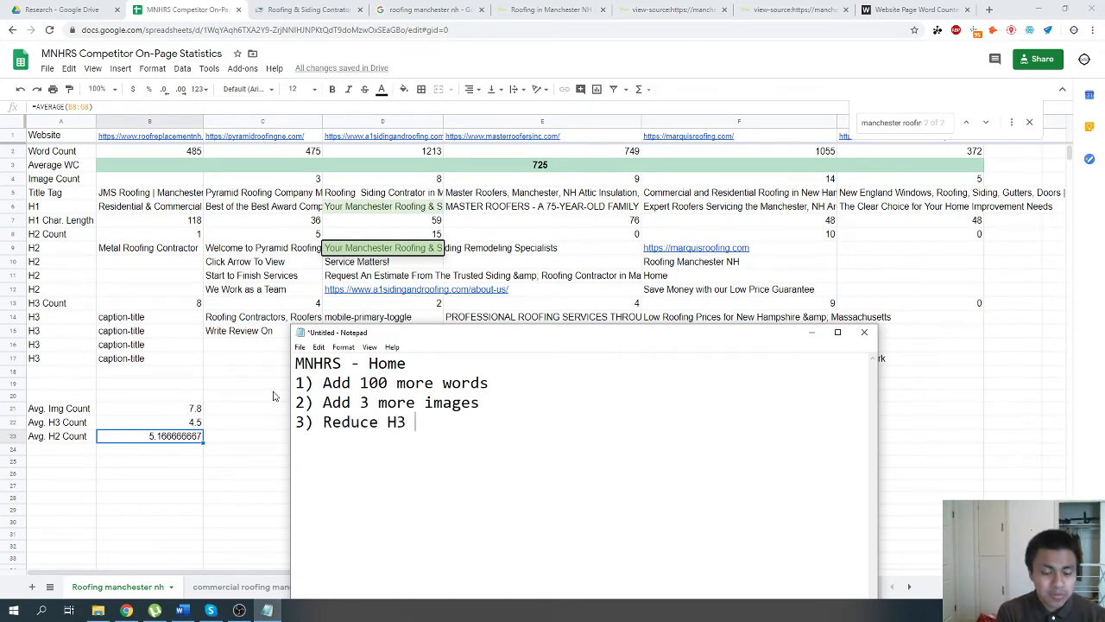
key("BackSpace")
key("BackSpace")
key("BackSpace")
type("from 13 to ")
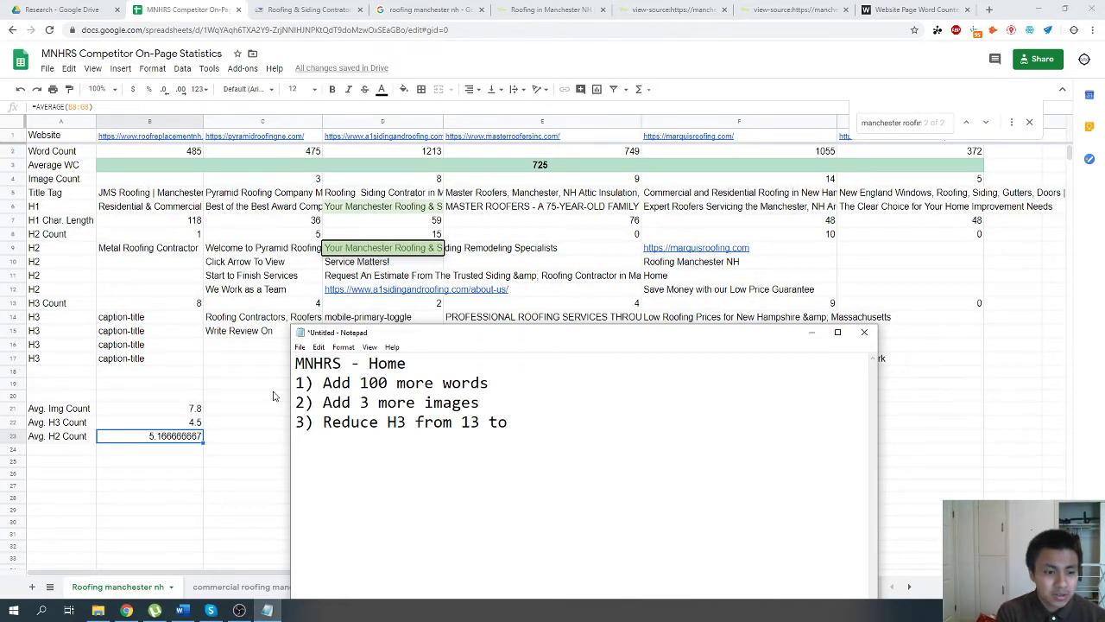
type("4.5")
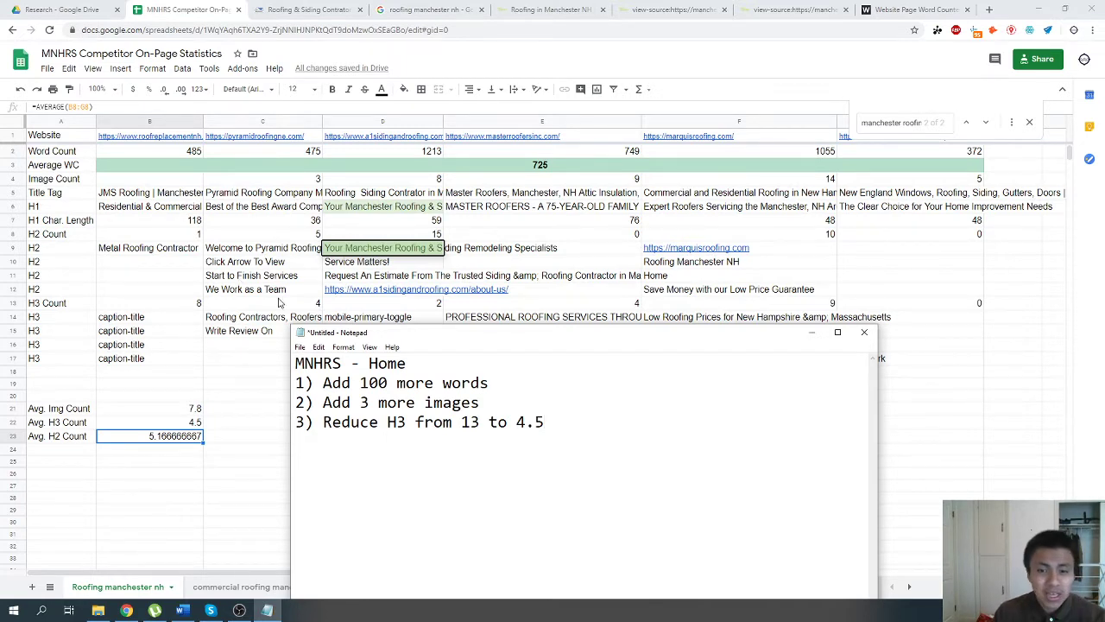
Change the H3 target in the third task to 9.
key("BackSpace")
key("BackSpace")
key("BackSpace")
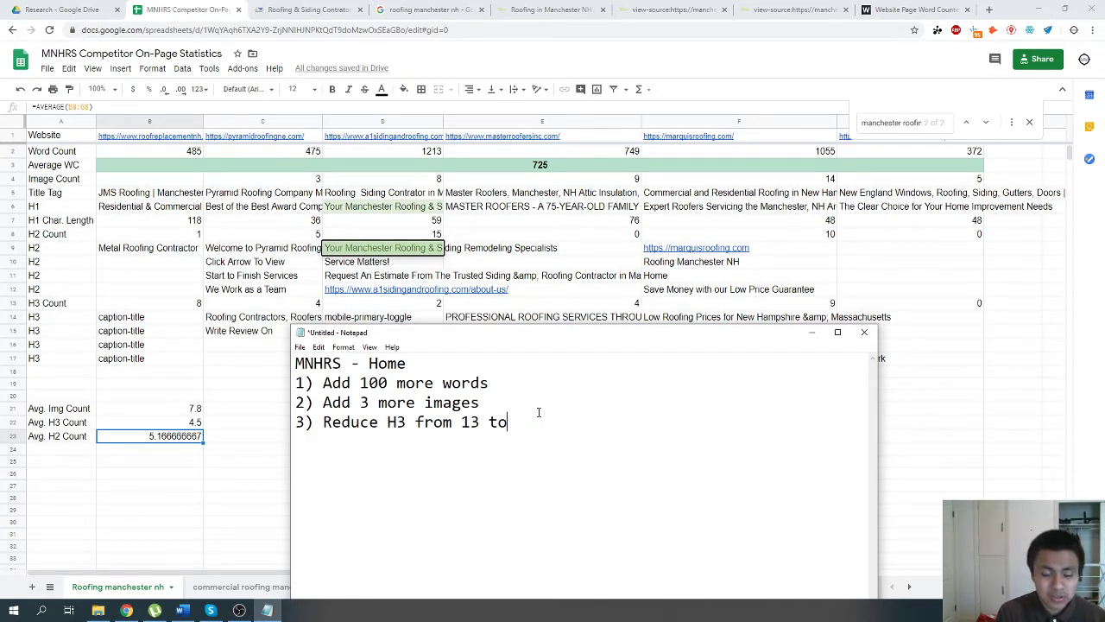
type("9")
key("Return")
Add the fourth task to the note: "4) Add 3 more H2s".
type("4")
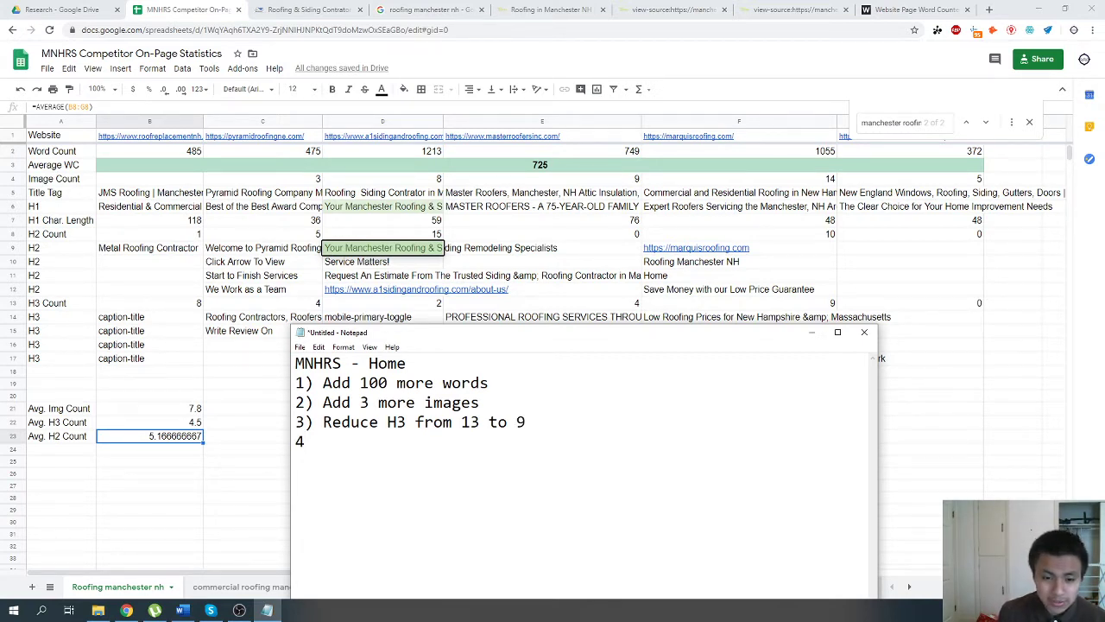
type(")")
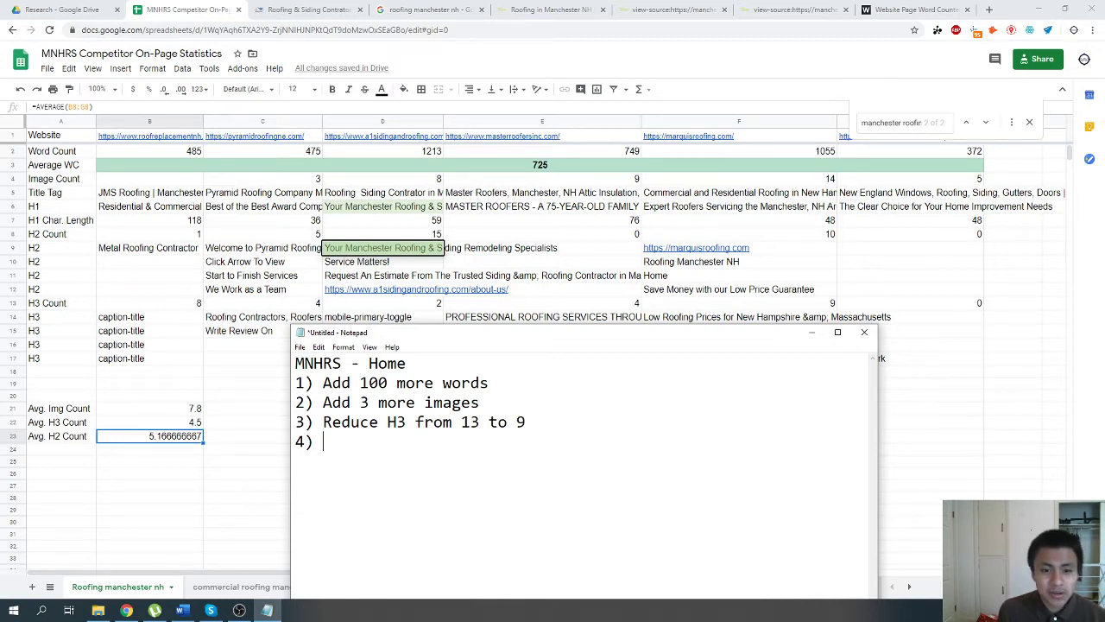
type("A")
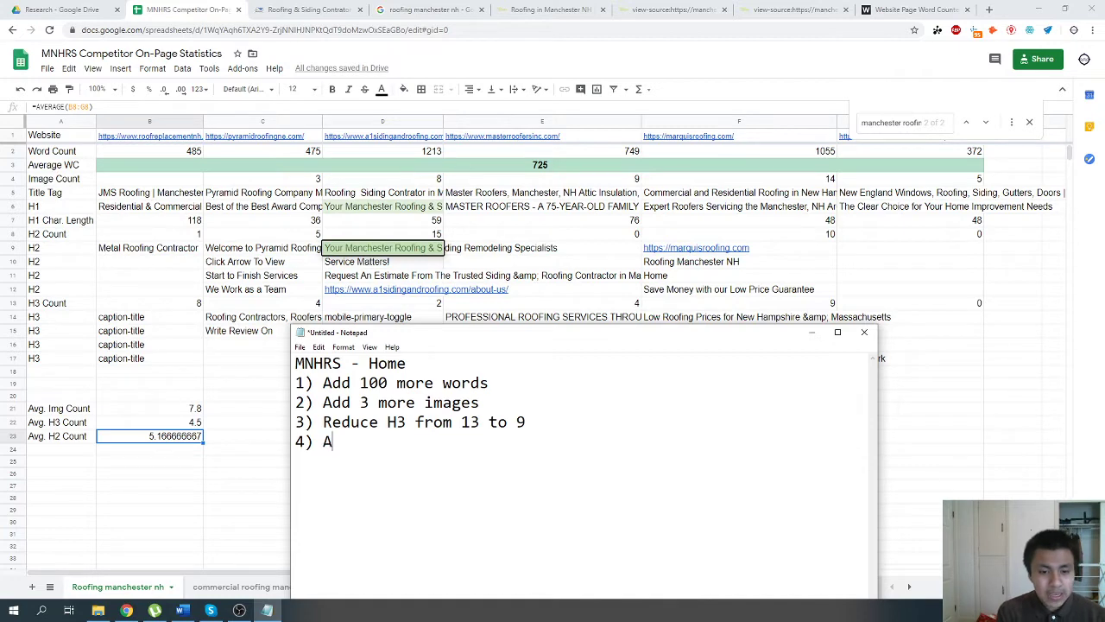
type("dd 3 more H2s")
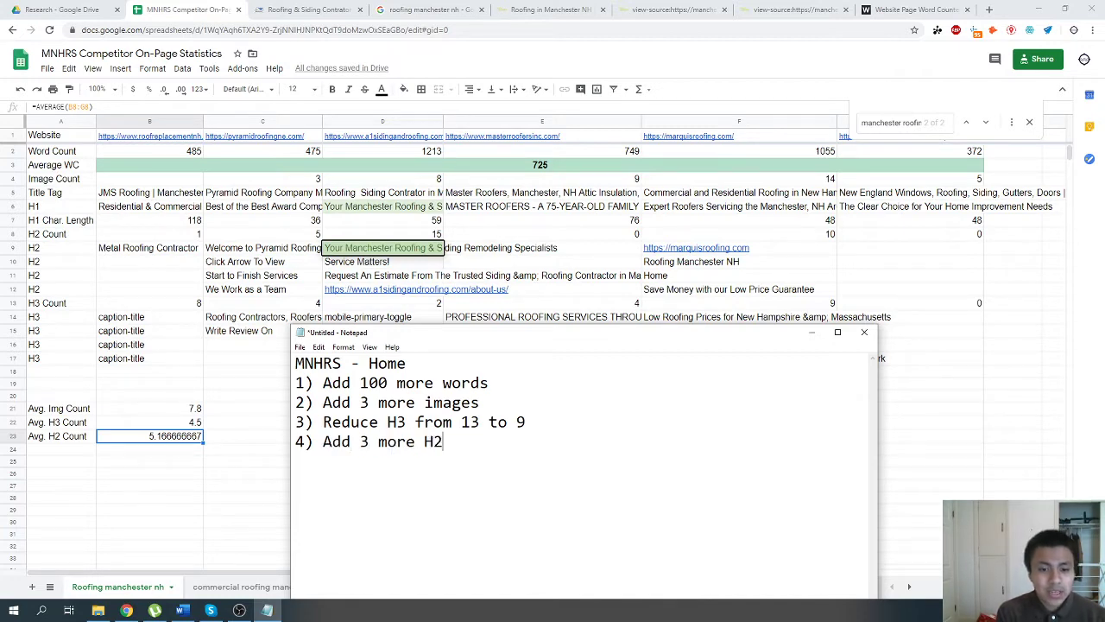
key("Return")
Switch to Chrome and close both page source tabs for manchesternhroofingandsiding.com.
left_click(791, 4)
left_click(791, 9)
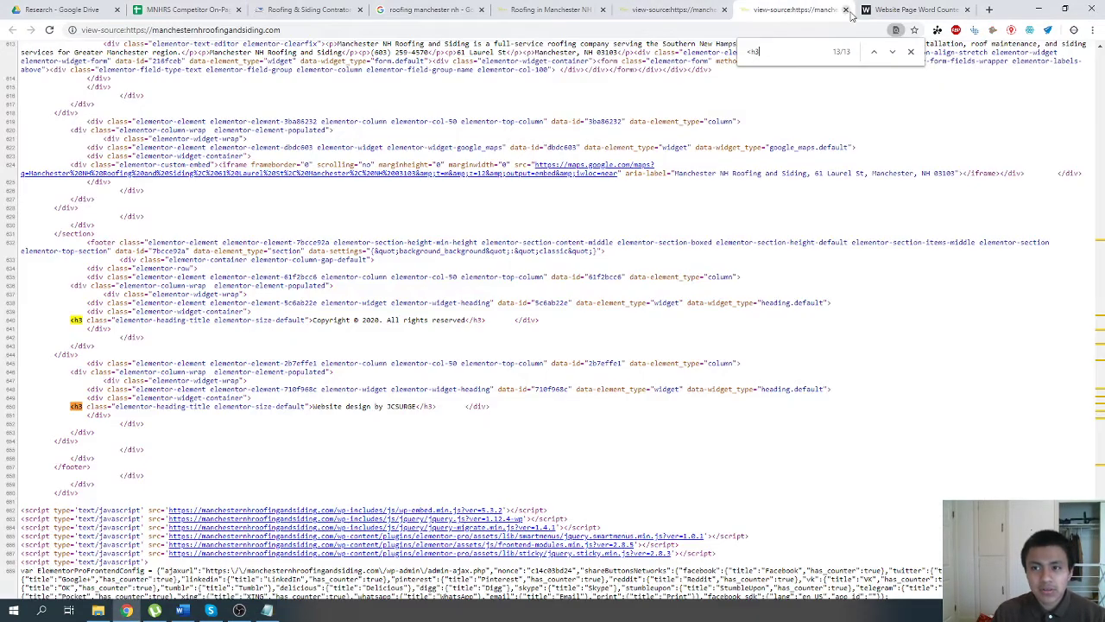
left_click(845, 10)
left_click(682, 10)
left_click(724, 10)
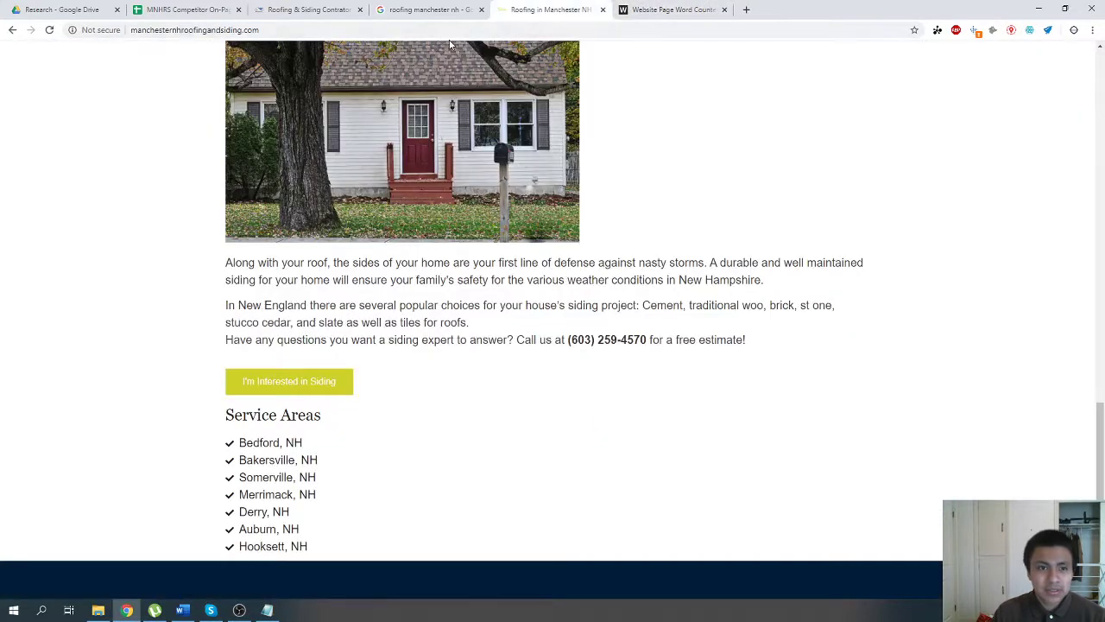
Open the WordPress admin login at manchesternhroofingandsiding.com/wp-admin.
left_click(422, 35)
left_click(422, 34)
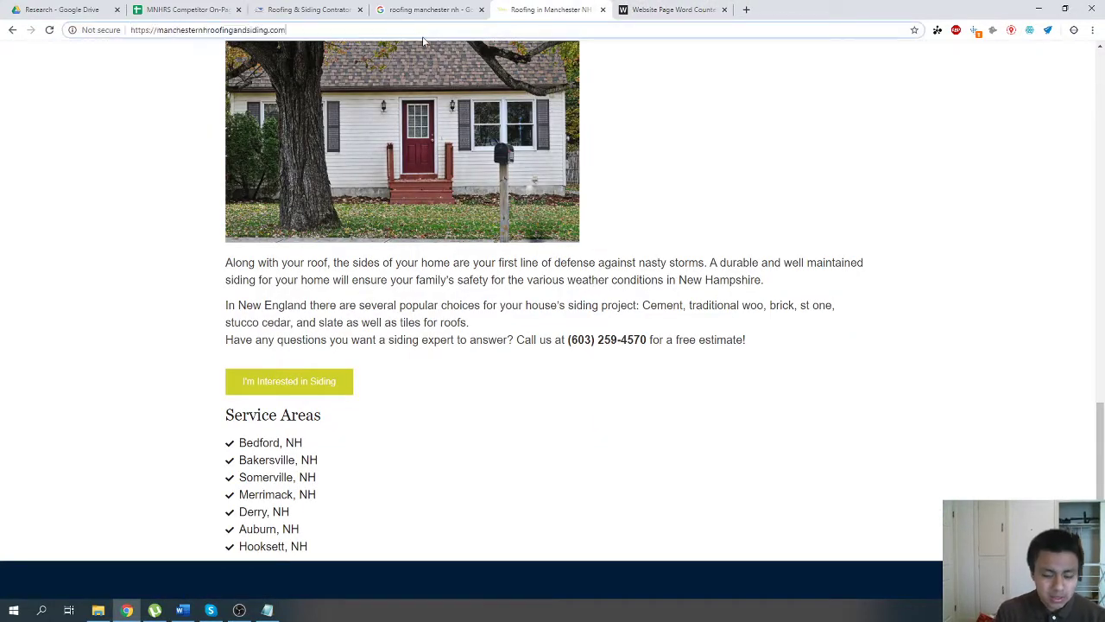
type("/wp-adm")
key("Return")
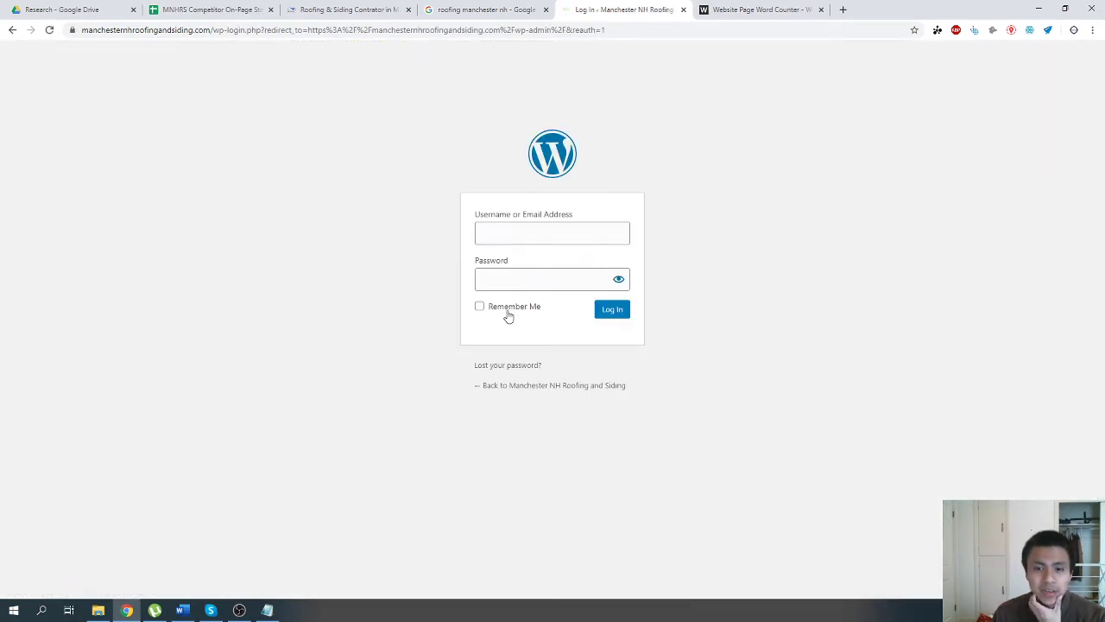
Enable Remember Me on the login form and close the Website Page Word Counter tab.
left_click(518, 245)
left_click(311, 230)
left_click(820, 10)
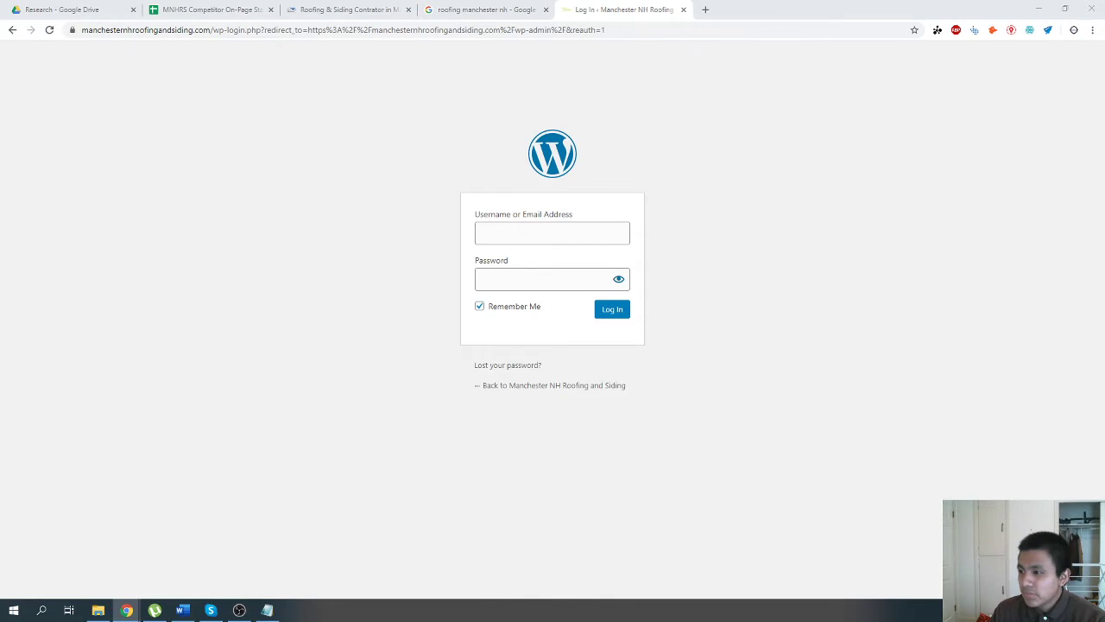
Log in to the WordPress dashboard with the account username and password.
left_click(577, 238)
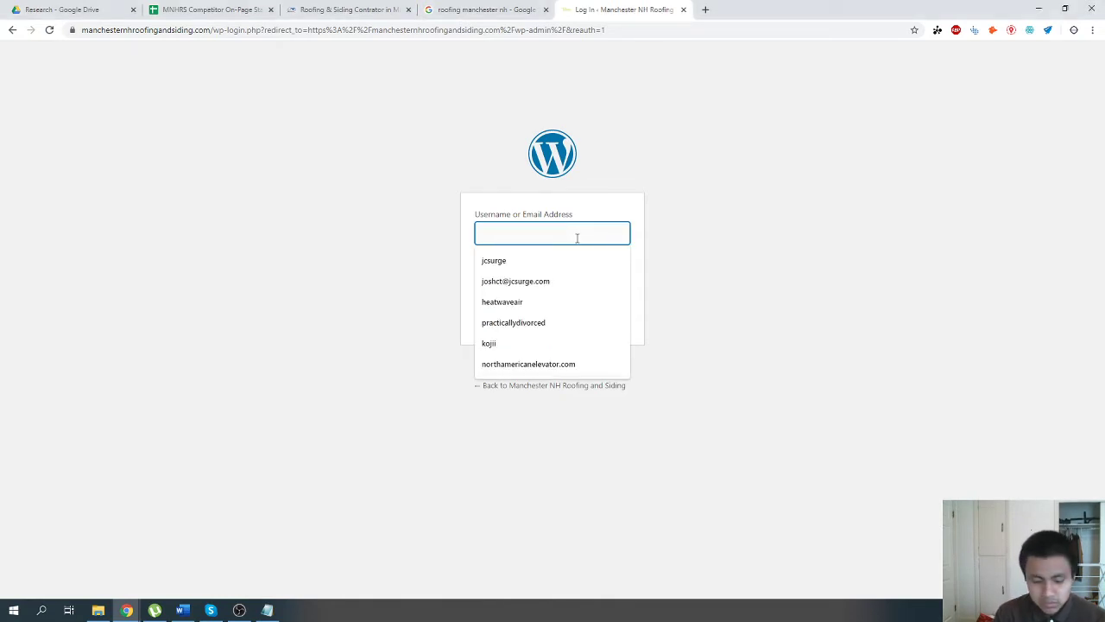
type("jcsurge")
key("Tab")
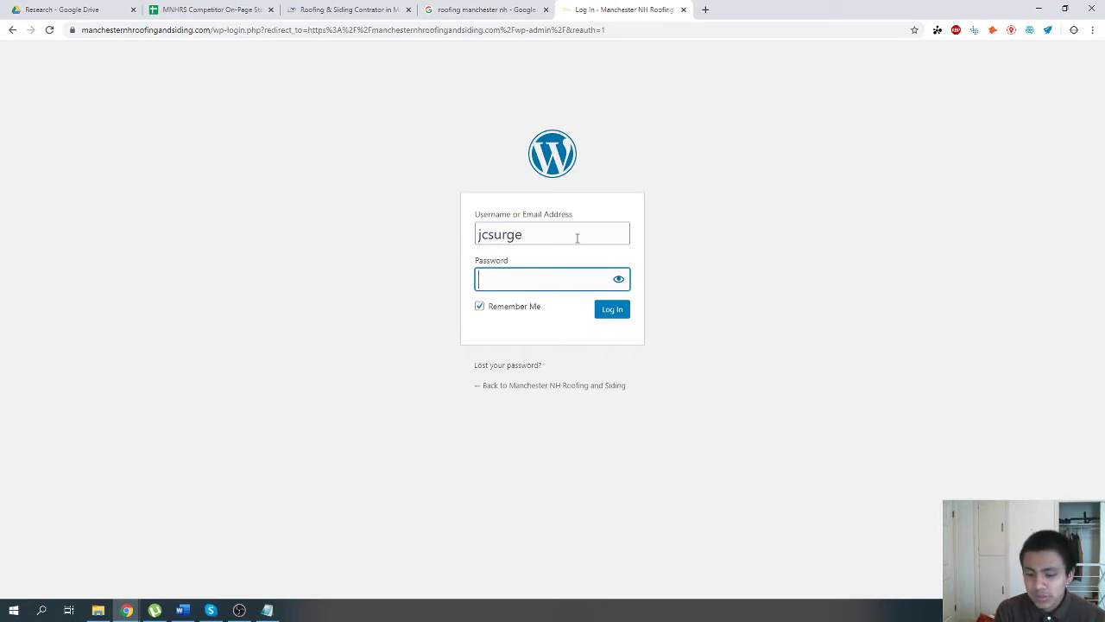
type("•••")
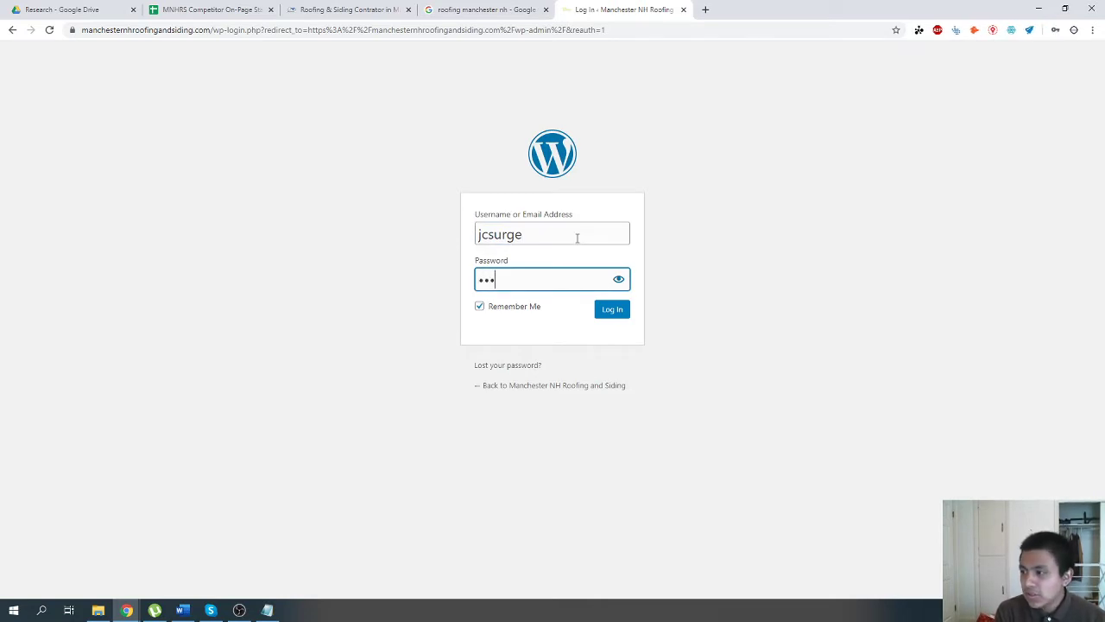
type("•••••")
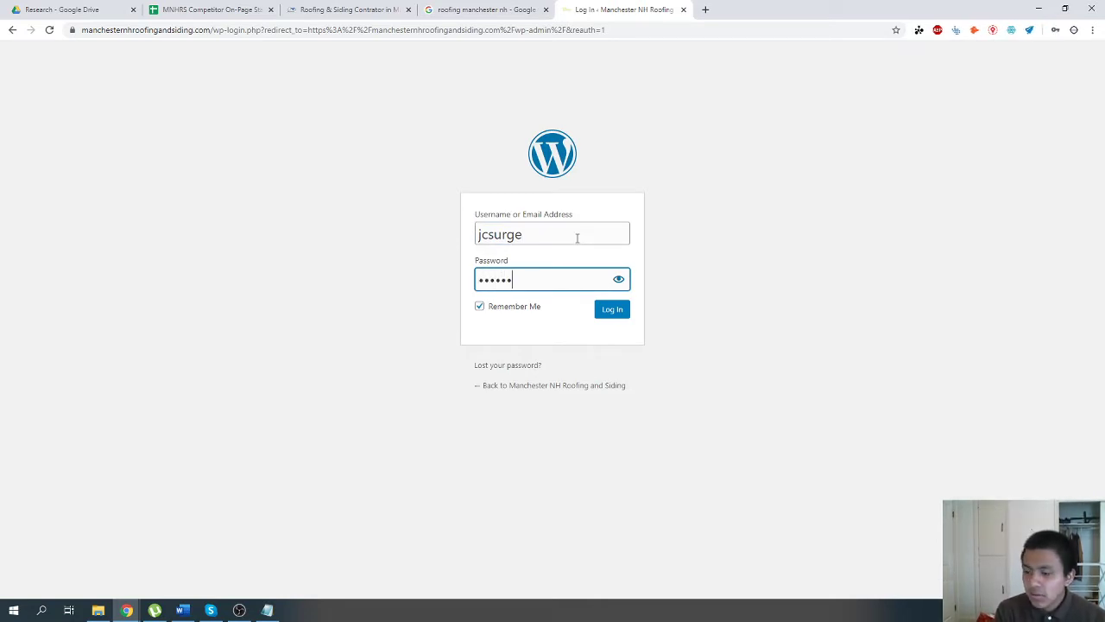
key("Return")
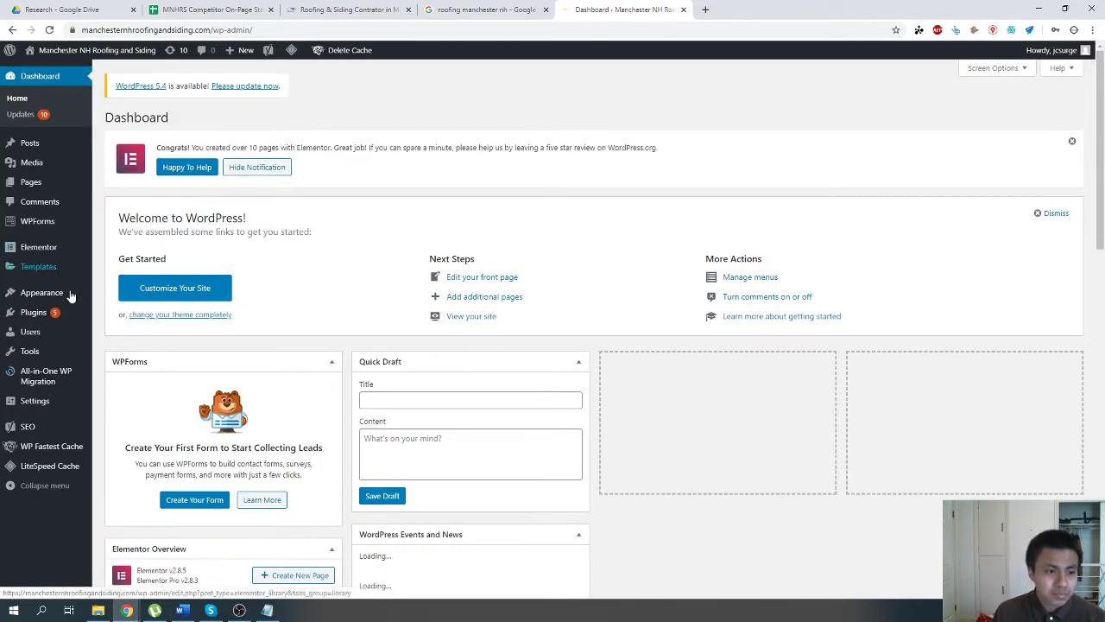
Open the list of all the site's pages and look through it for the Home page.
mouse_move(54, 186)
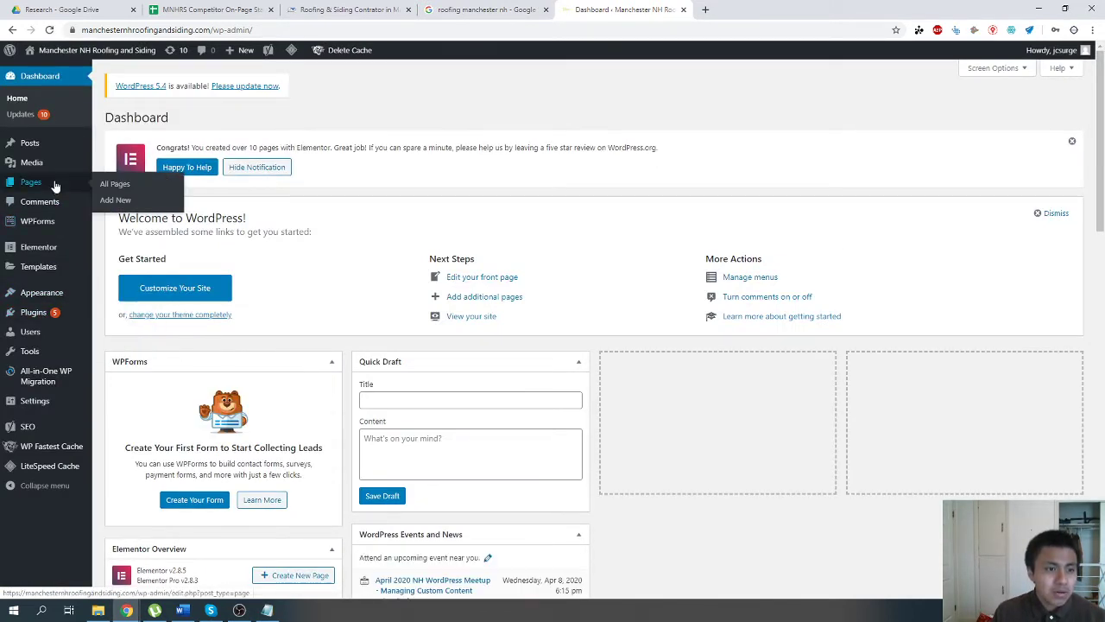
left_click(135, 188)
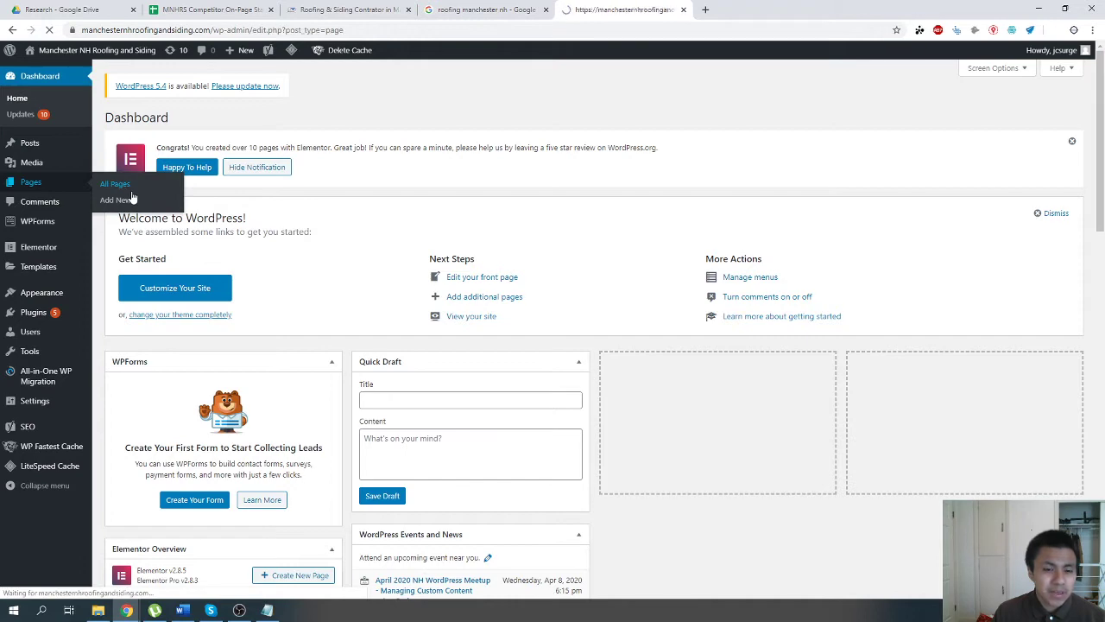
scroll(242, 395, "down", 3)
scroll(240, 393, "down", 1)
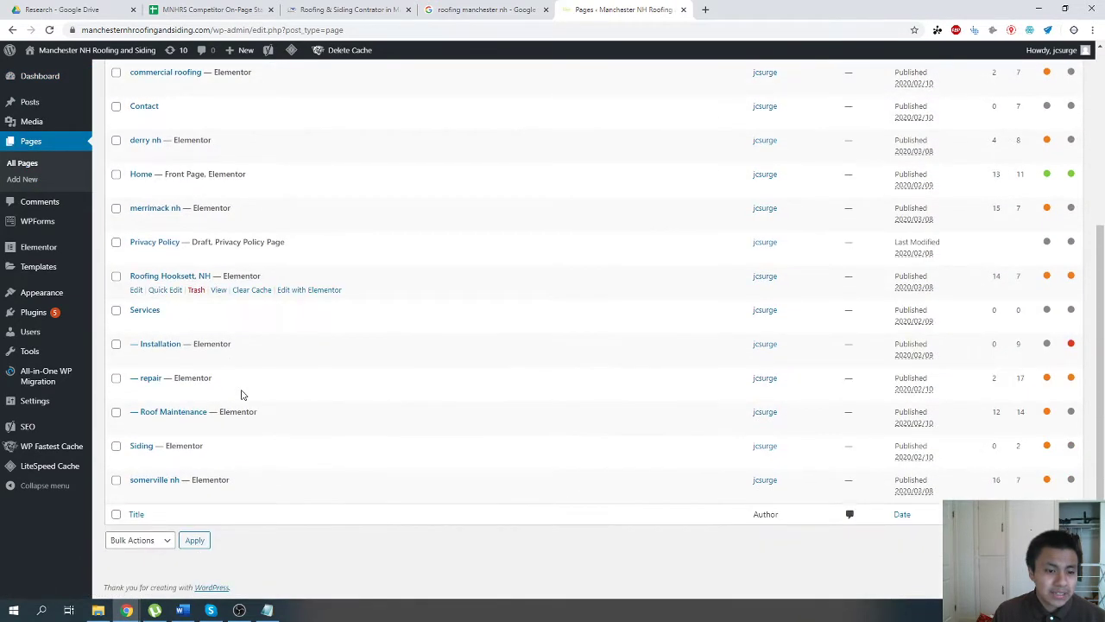
Open the Home page for editing with Elementor and switch back to the MNHRS competitor on-page statistics spreadsheet.
scroll(245, 386, "up", 3)
scroll(208, 395, "down", 5)
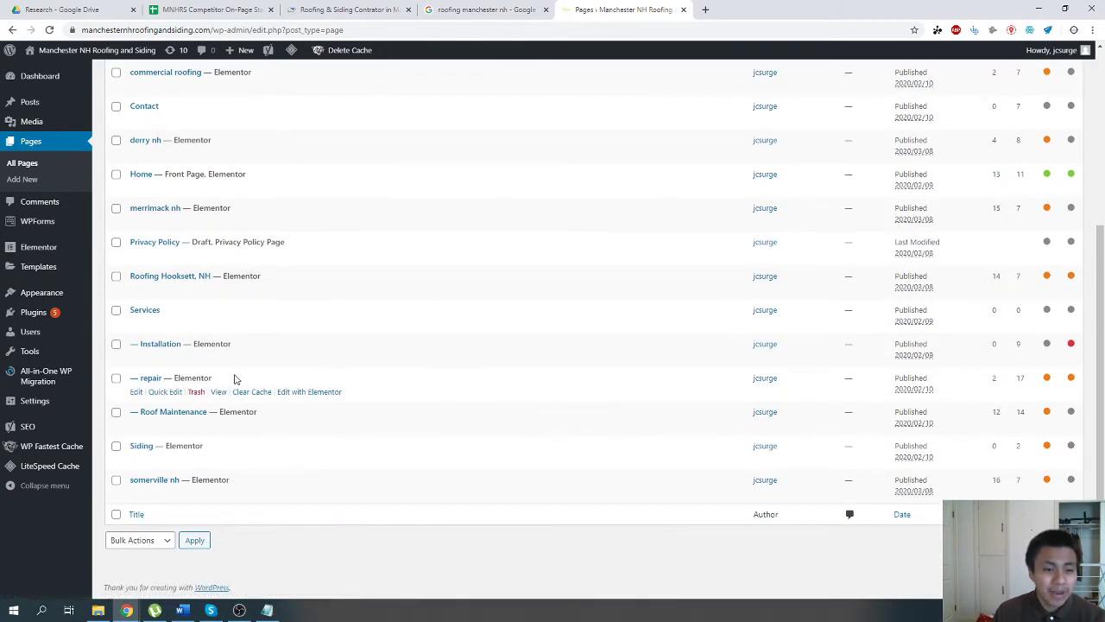
left_click(471, 9)
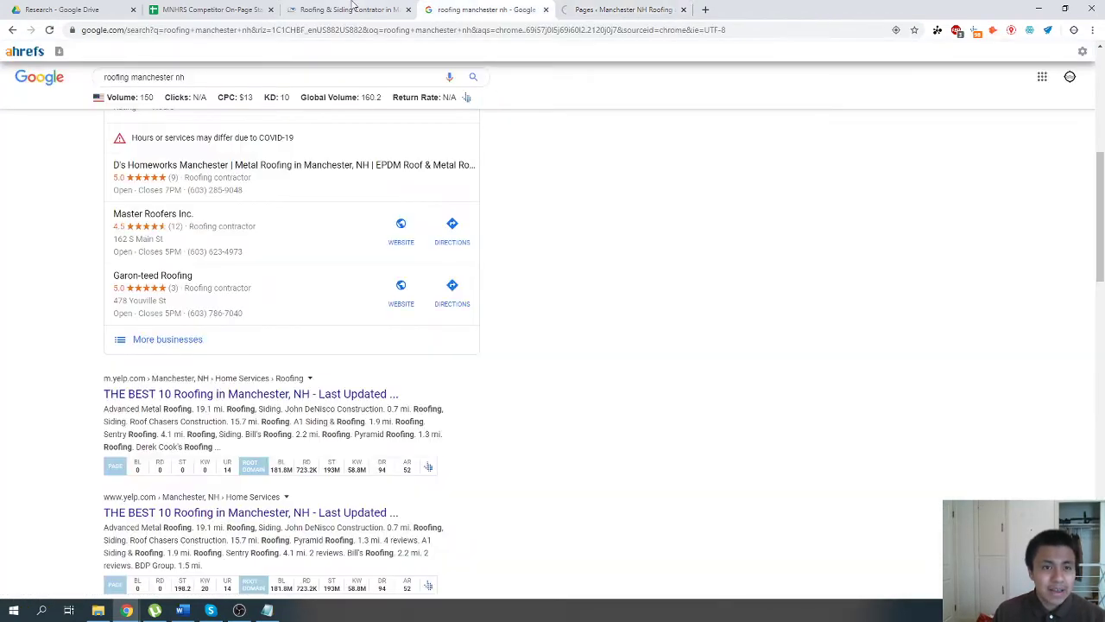
left_click(246, 9)
left_click(99, 9)
left_click(208, 10)
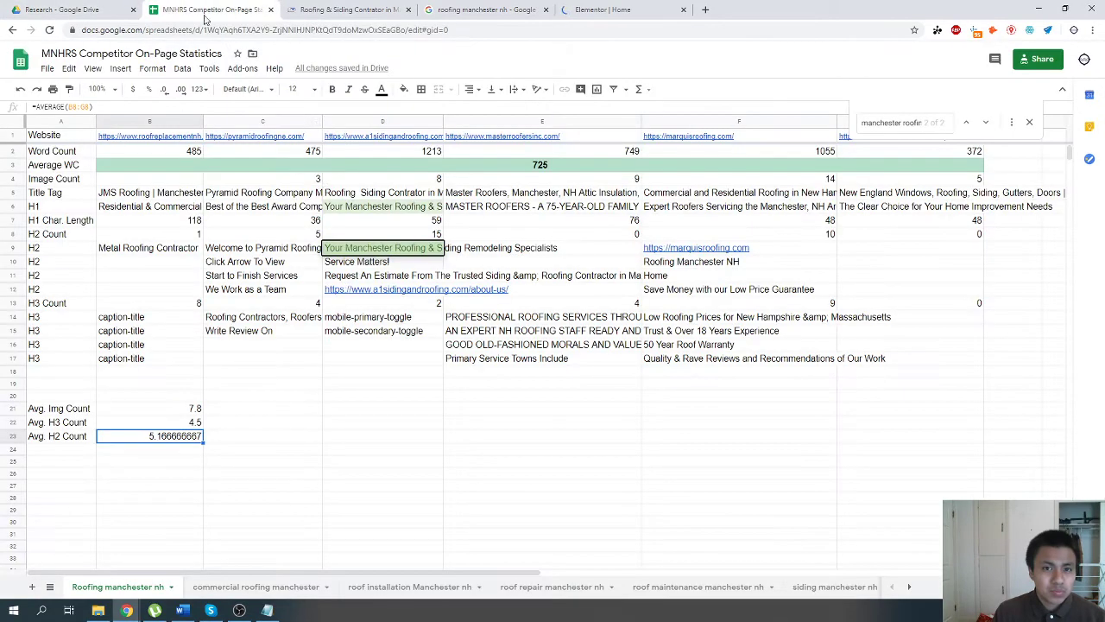
Open the live site manchesternhroofingandsiding.com in a new browser tab placed before the Elementor tab.
key("ctrl+t")
type("manc")
key("Return")
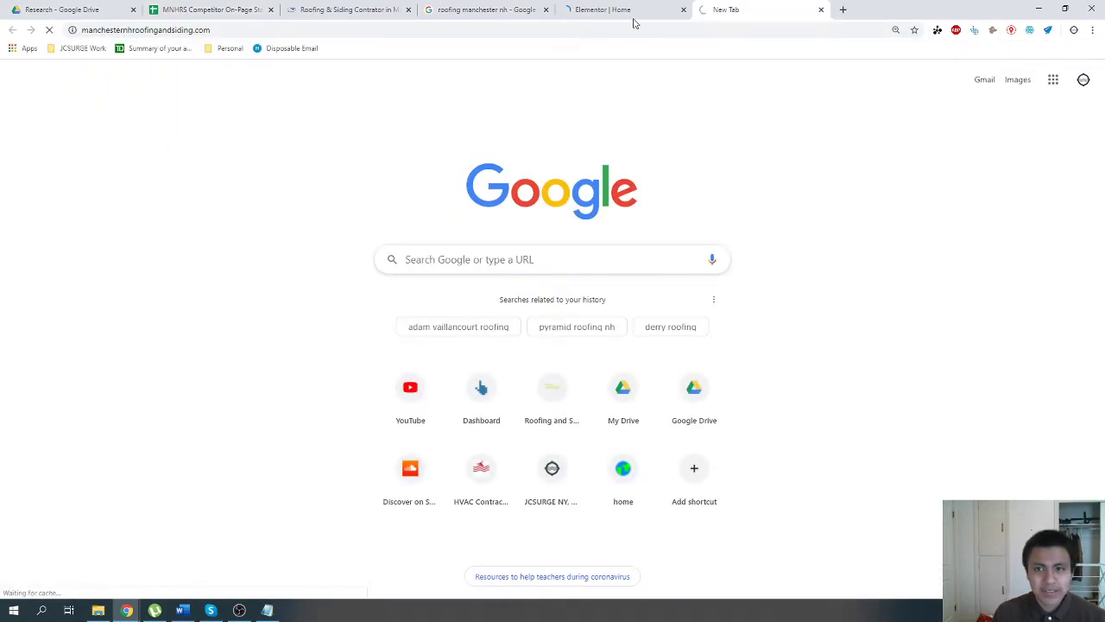
left_click_drag(760, 9, 583, 5)
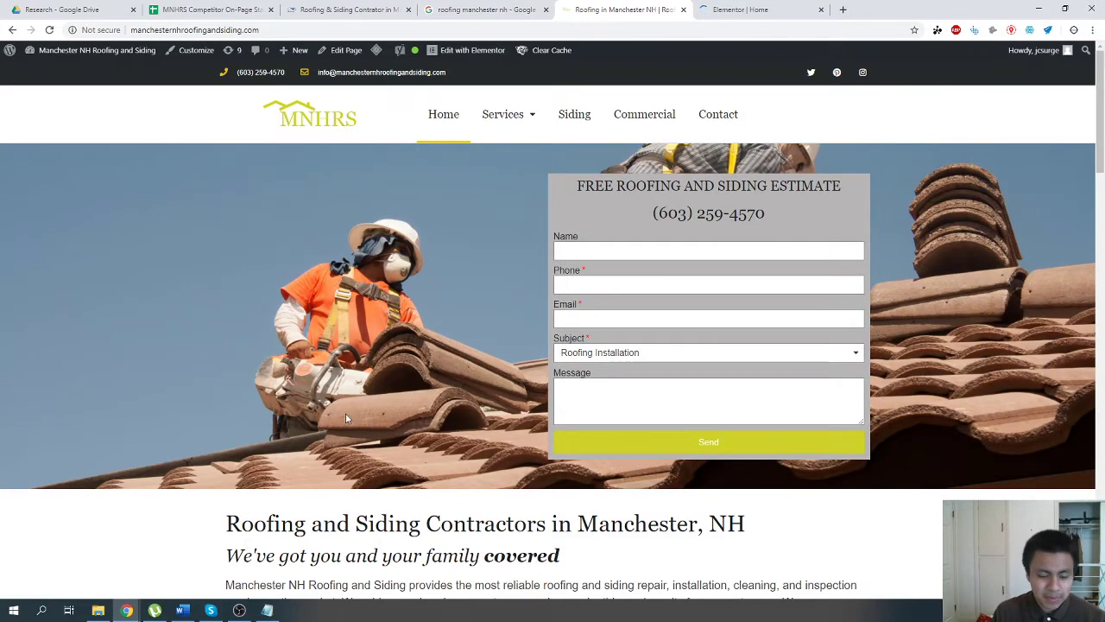
Open Ahrefs in a new browser tab and look up manchesternhroofingandsiding.com across its subdomains.
key("ctrl+t")
type("ahr")
key("Return")
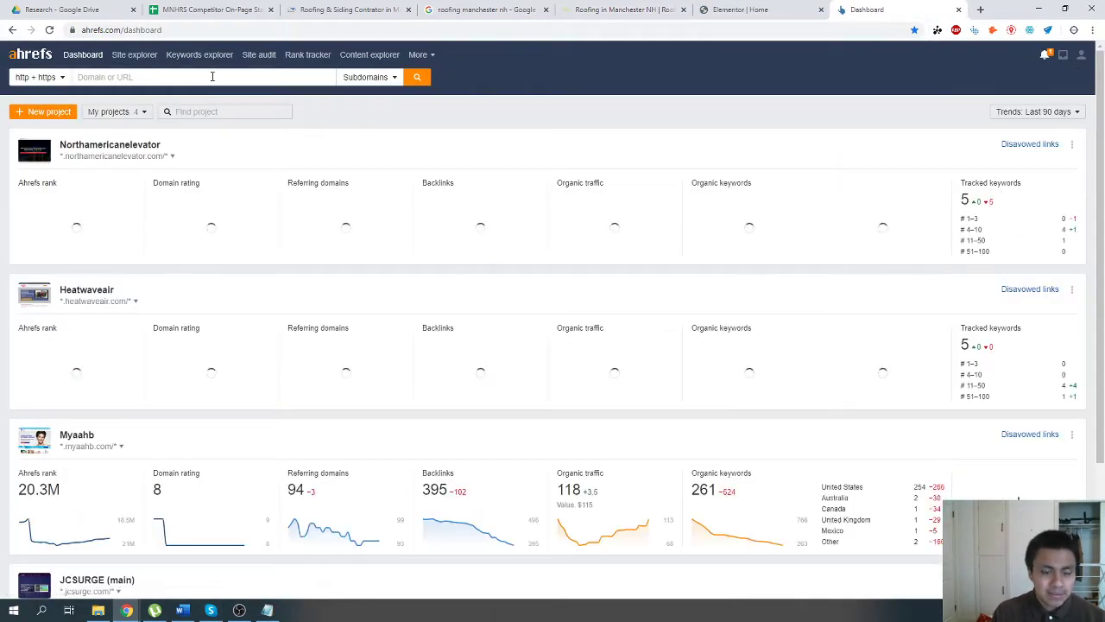
left_click(211, 76)
type("manchesternhroofingandsiding.com")
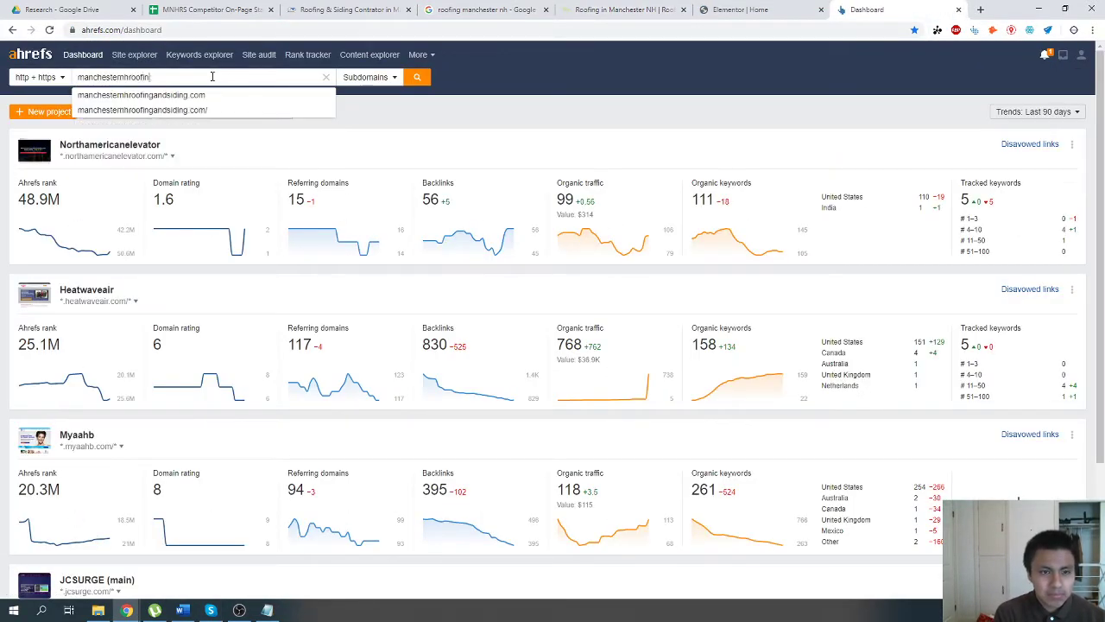
key("Down")
key("Return")
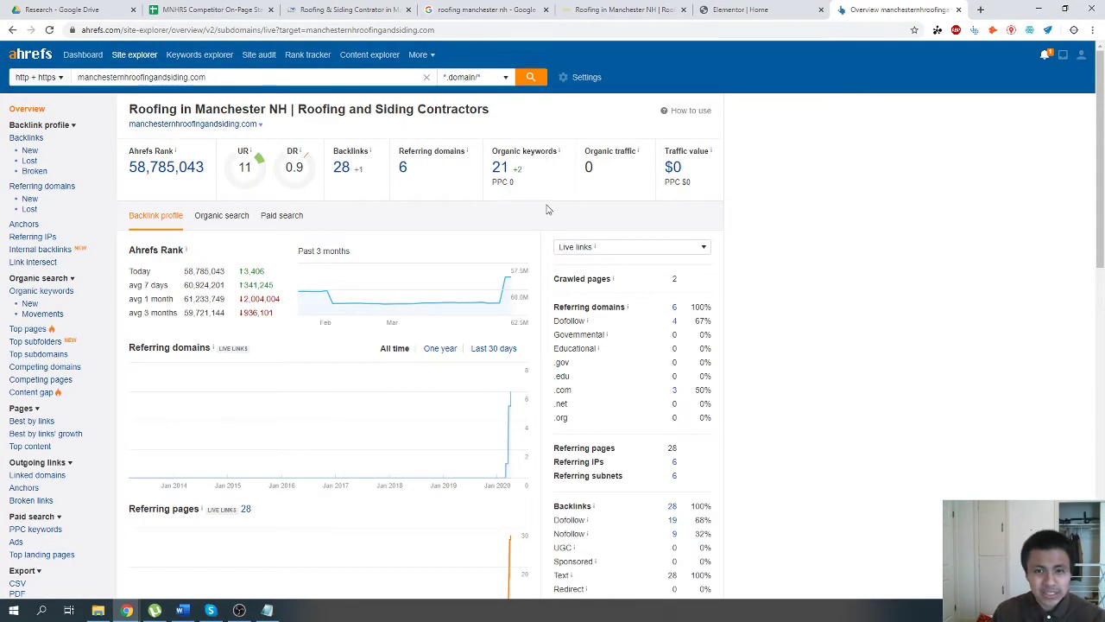
Examine the site's organic keywords report in Ahrefs, including search volumes and positions, and return to the site overview.
double_click(588, 172)
left_click(500, 168)
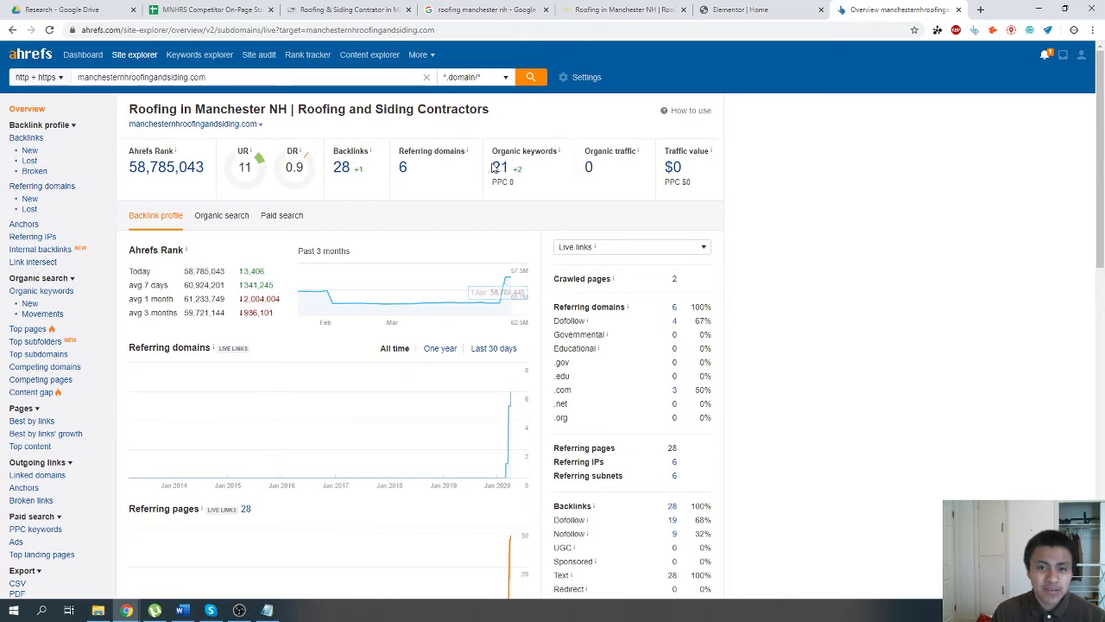
scroll(259, 382, "down", 3)
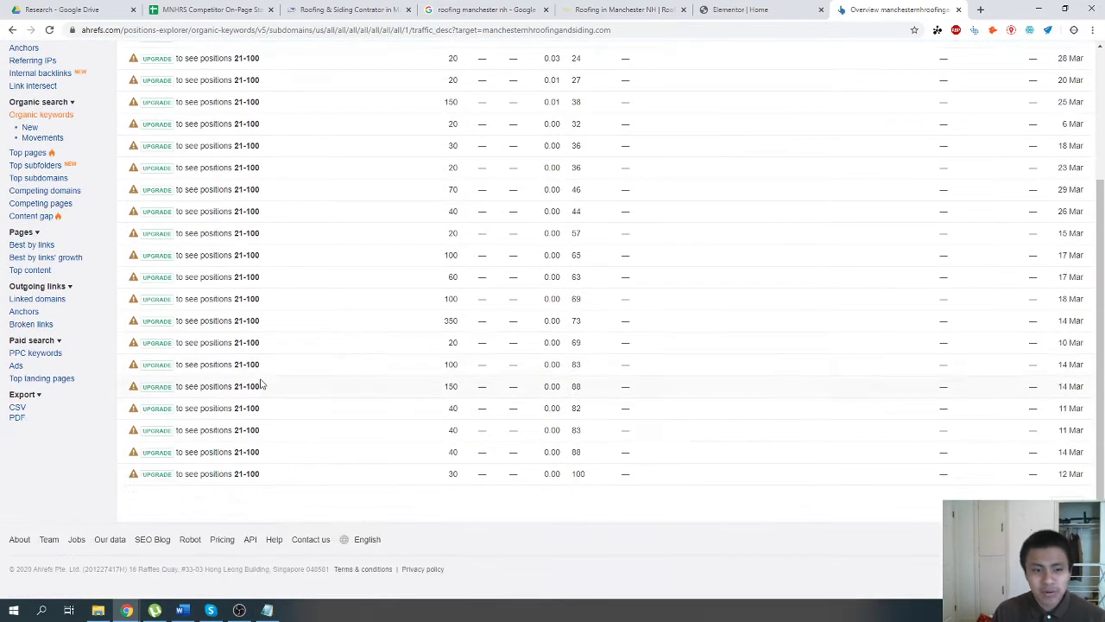
scroll(259, 382, "up", 3)
key("alt+Left")
left_click(752, 7)
left_click(868, 9)
scroll(619, 340, "down", 2)
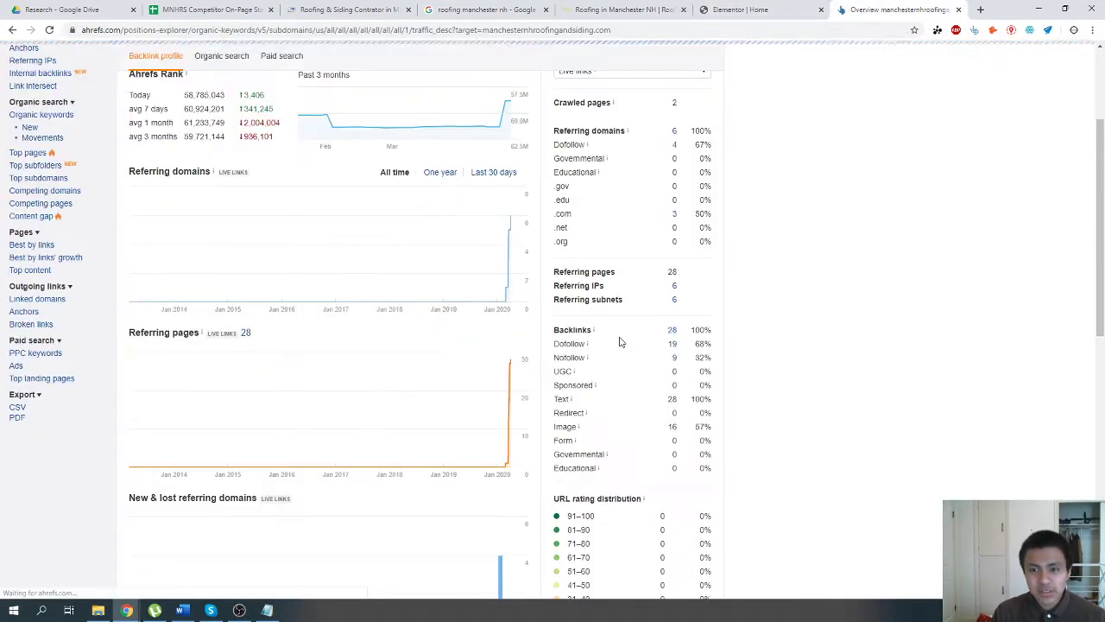
key("alt+Right")
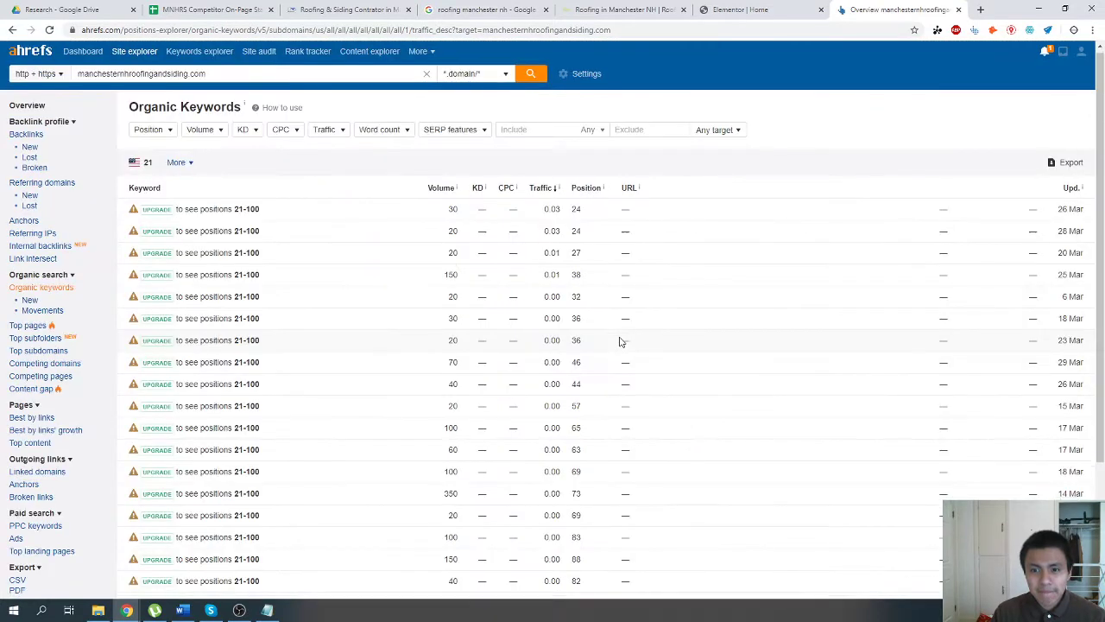
scroll(619, 342, "down", 3)
key("alt+Left")
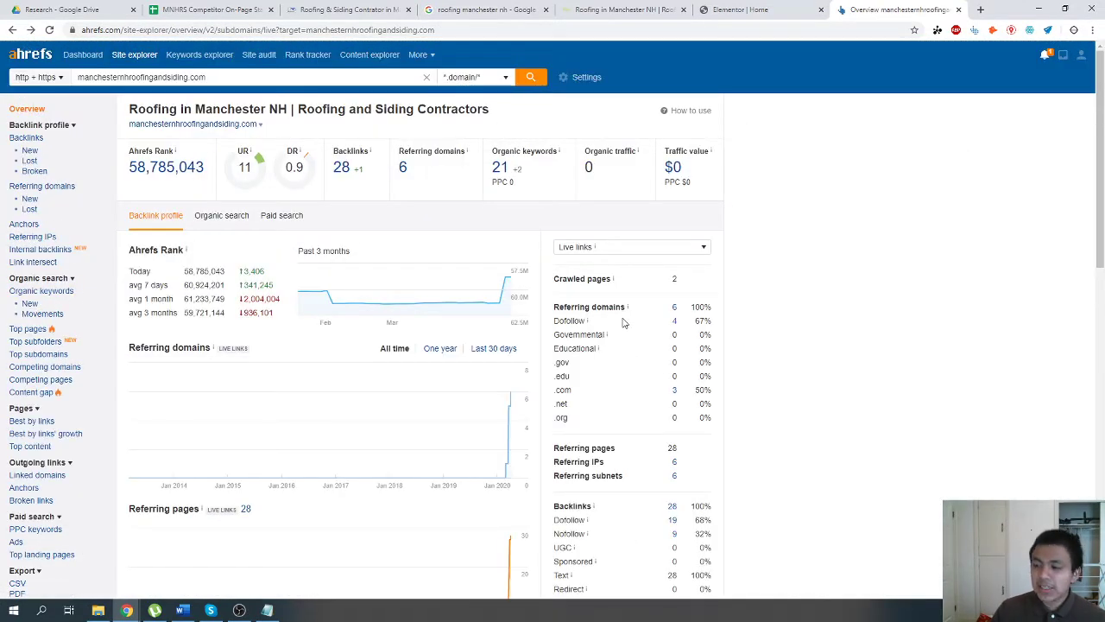
Switch to the Home page's Elementor editor and set the HTML tag of the "Repair and restoration" heading to H2.
key("alt+Tab")
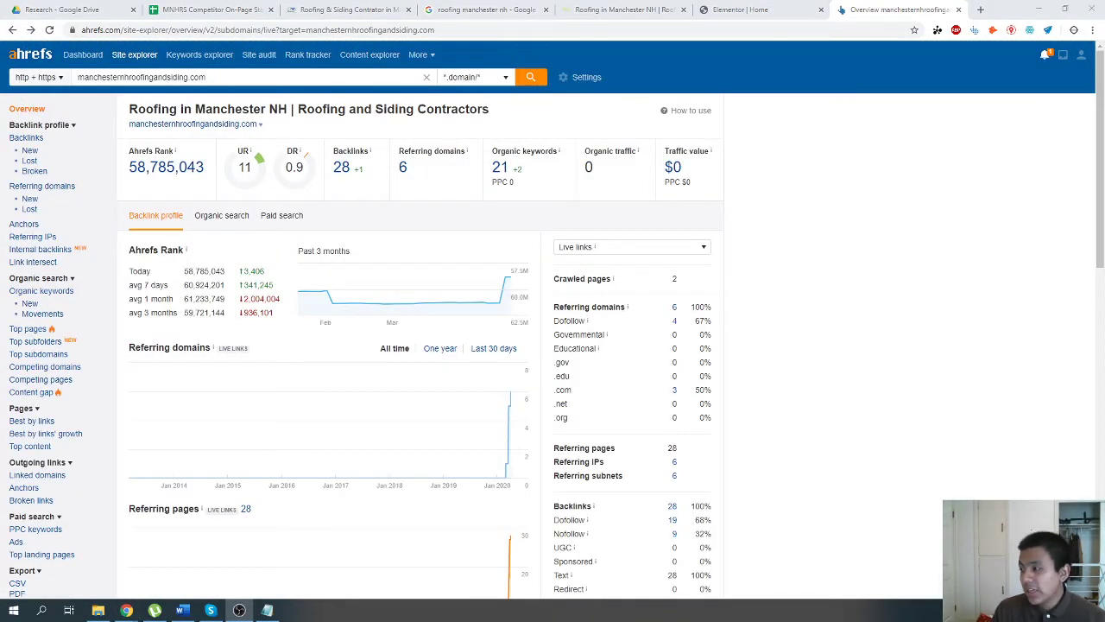
mouse_move(677, 302)
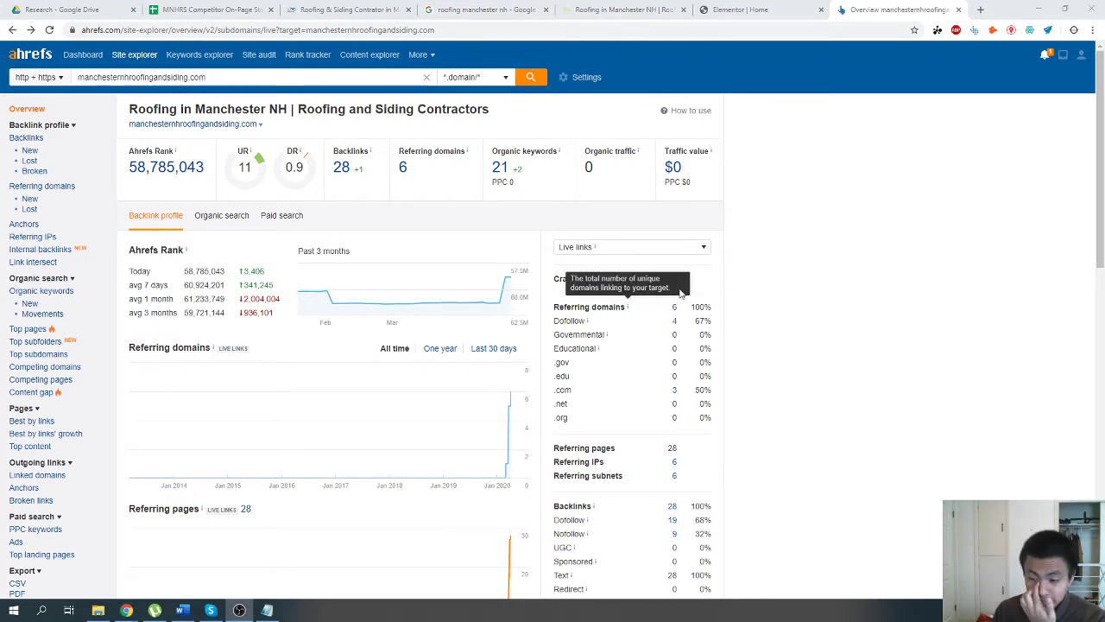
left_click(754, 9)
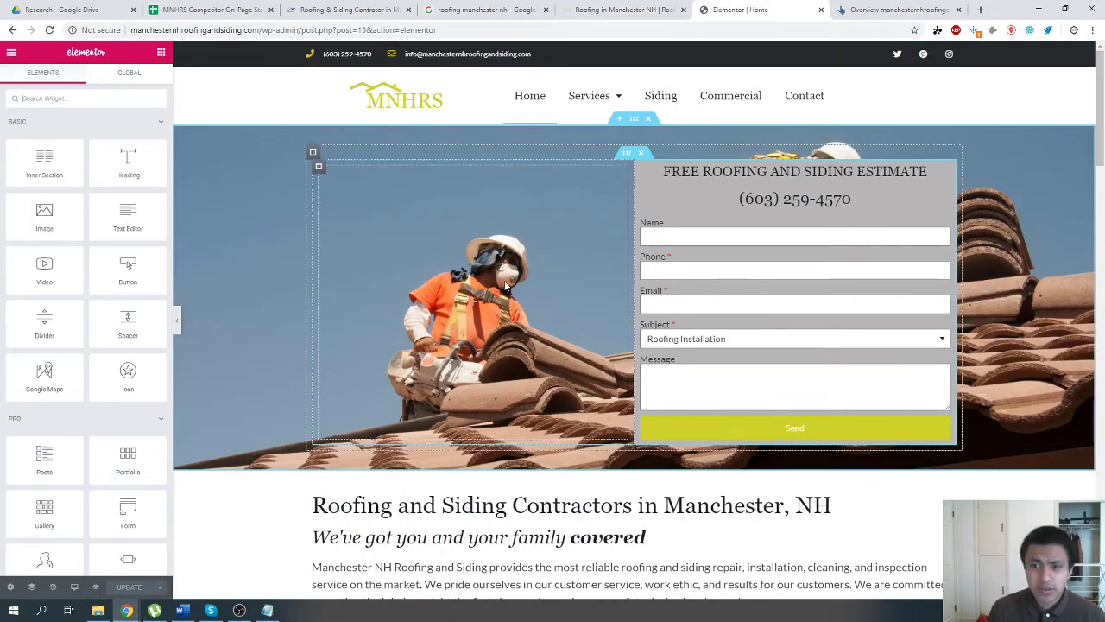
scroll(512, 279, "down", 4)
scroll(515, 276, "up", 4)
scroll(515, 276, "down", 3)
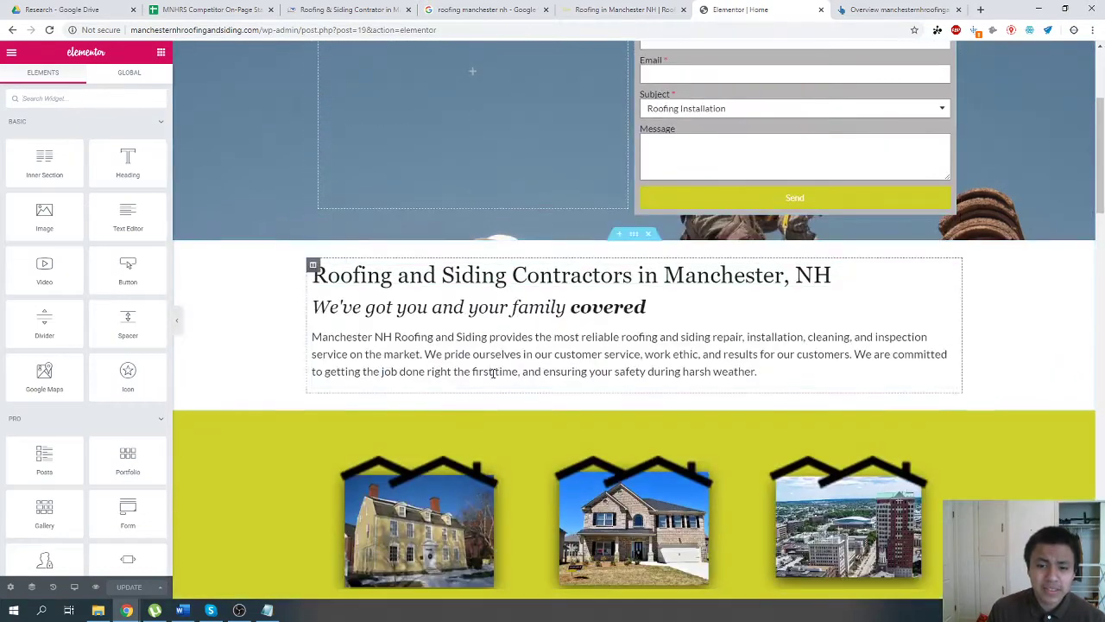
left_click(493, 371)
scroll(492, 372, "down", 2)
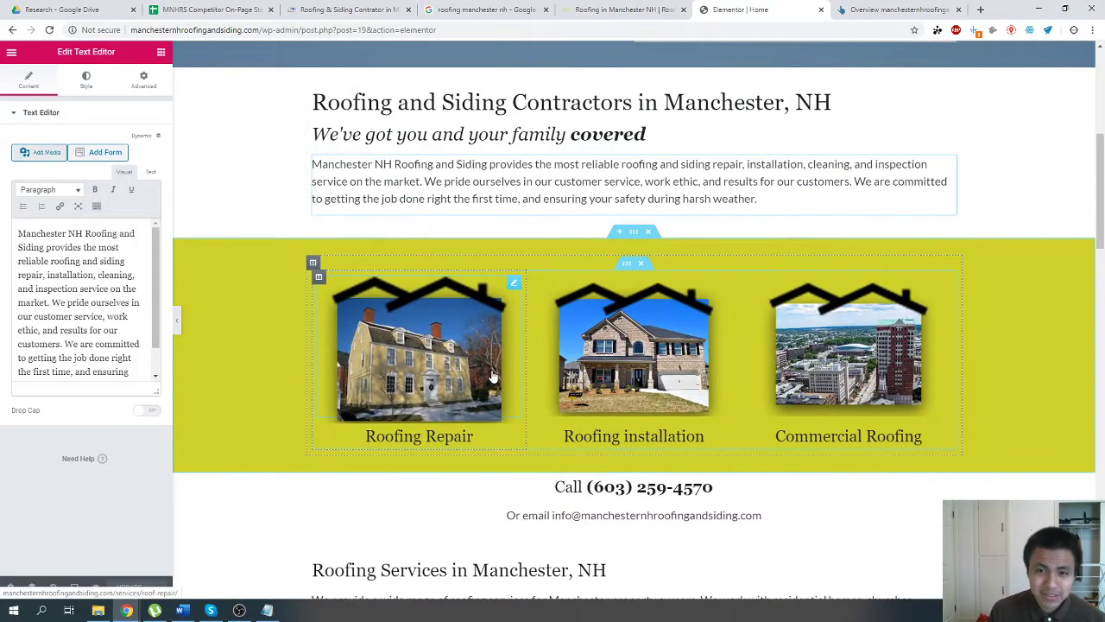
scroll(492, 372, "down", 3)
scroll(492, 371, "down", 3)
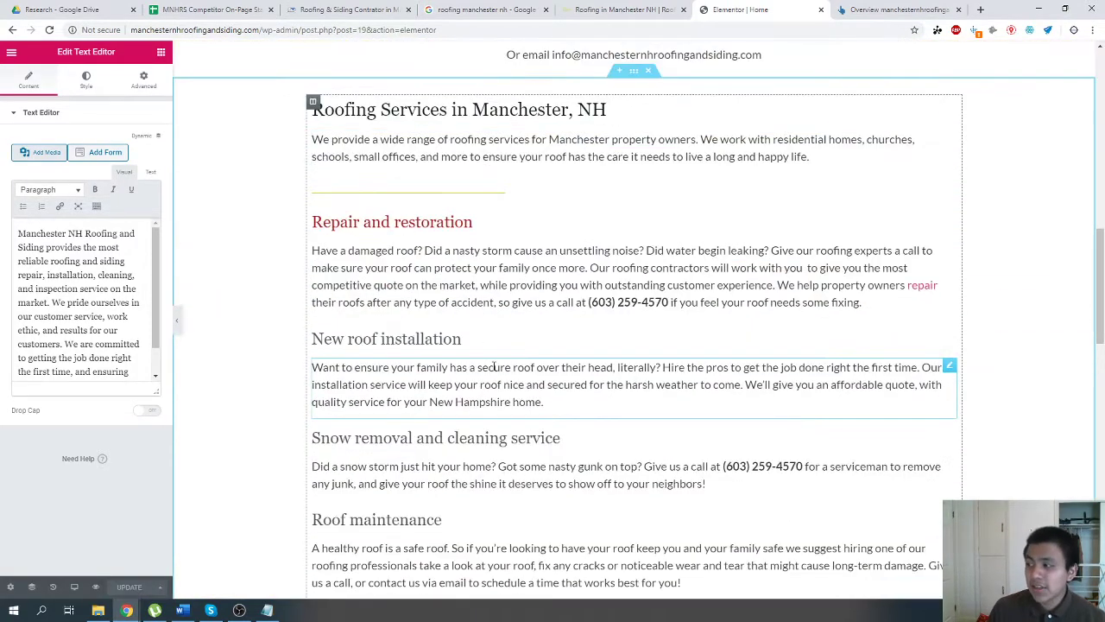
left_click(389, 222)
left_click(109, 280)
left_click(104, 299)
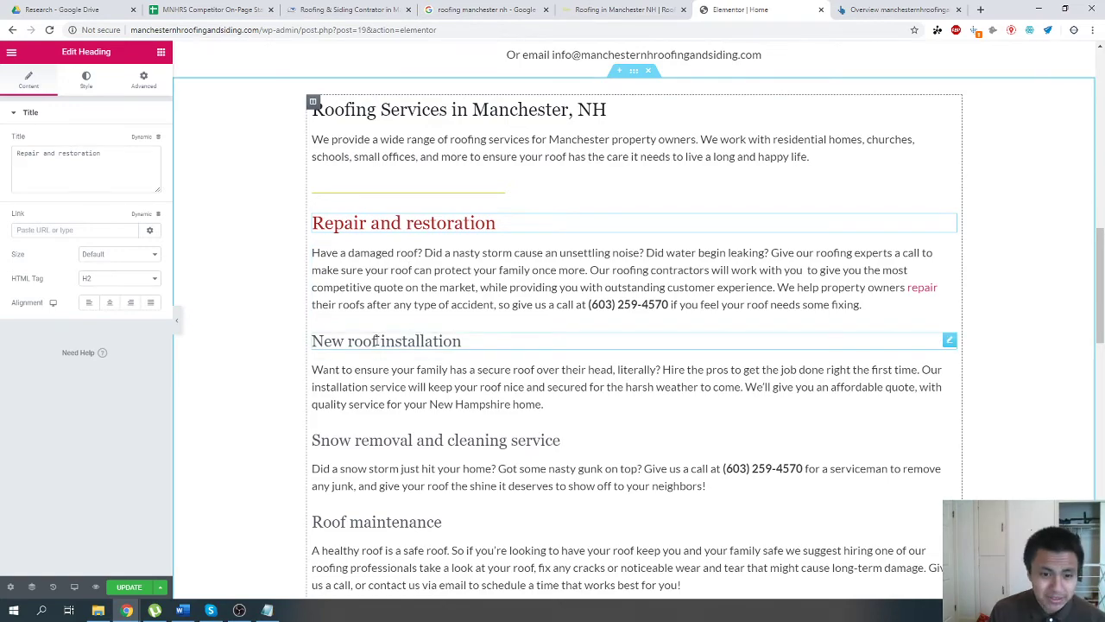
Set the HTML tag of the "Service Areas" heading near the end of the page to H2.
left_click(406, 342)
scroll(409, 420, "down", 5)
scroll(408, 420, "down", 11)
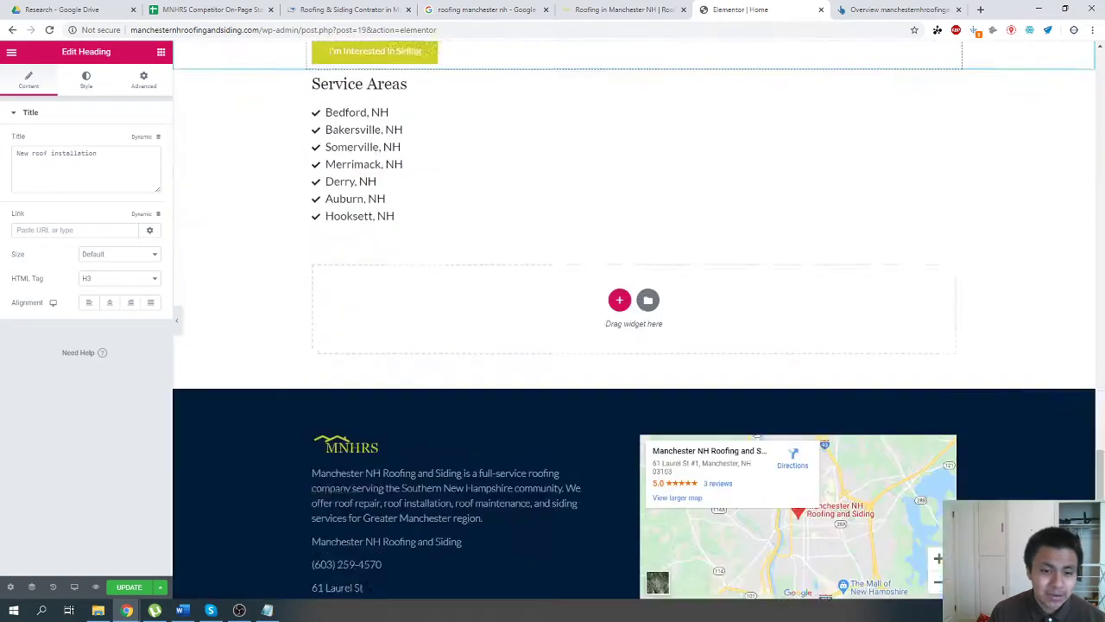
scroll(408, 420, "up", 5)
left_click(404, 314)
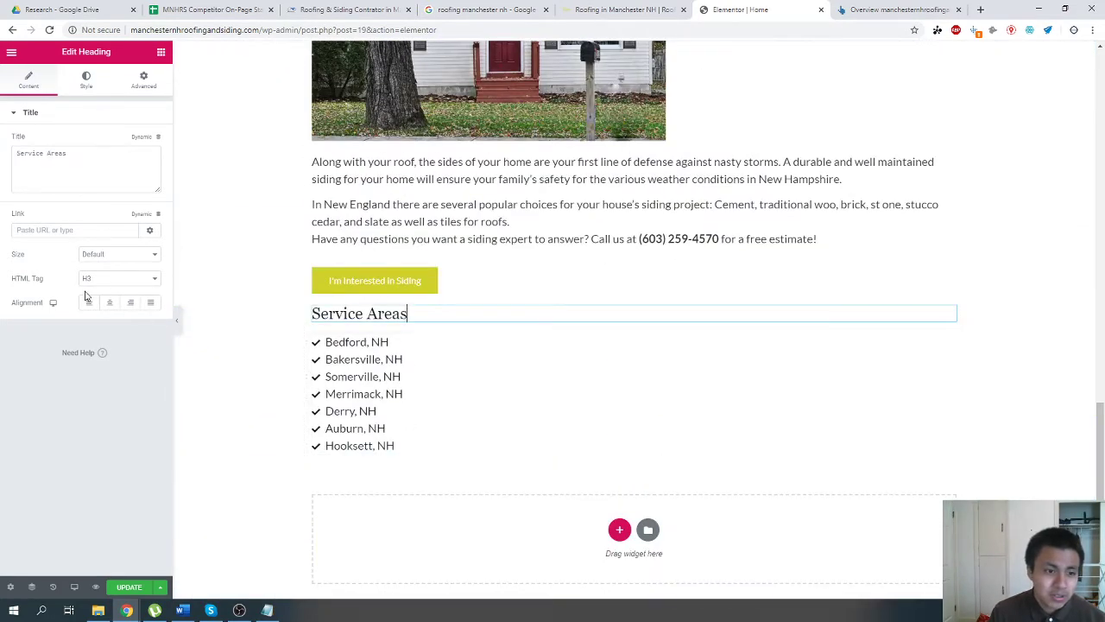
left_click(117, 278)
left_click(113, 300)
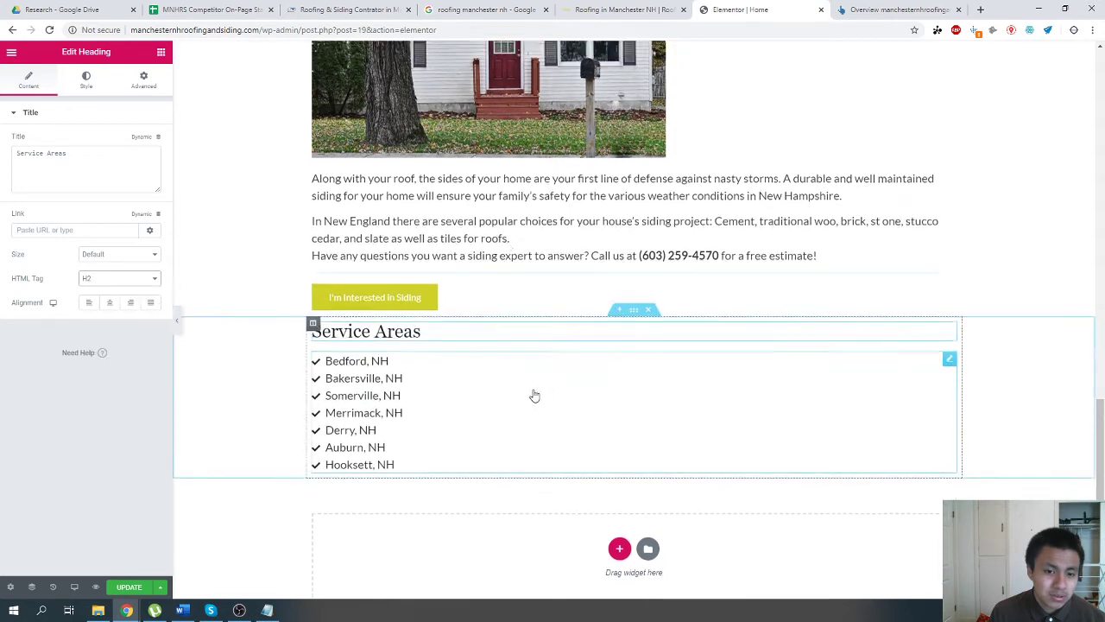
scroll(533, 395, "up", 3)
double_click(417, 483)
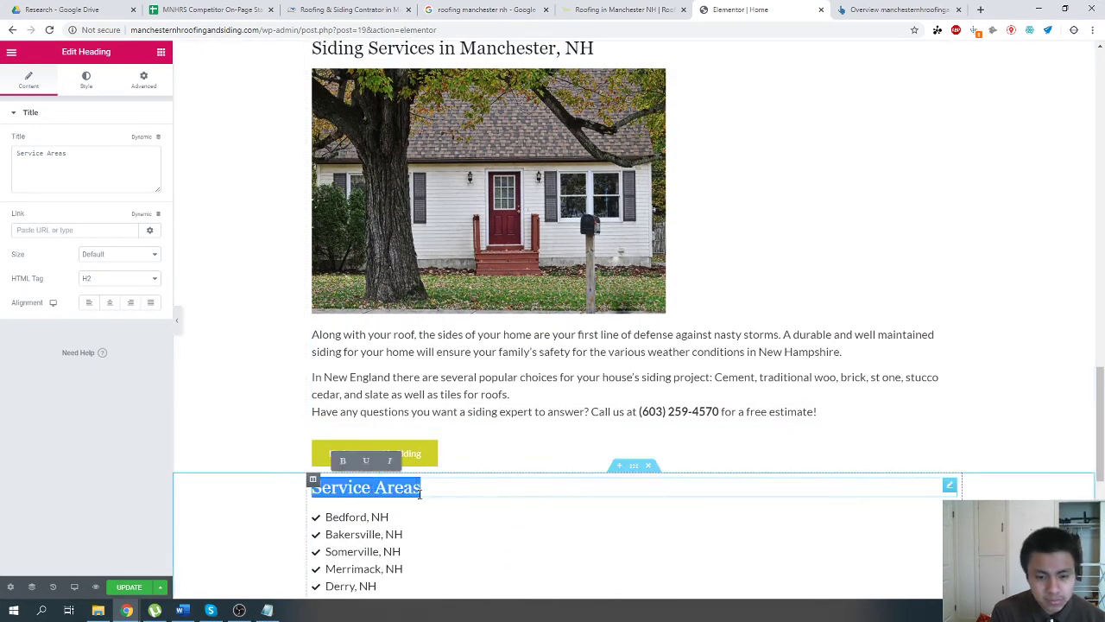
type("Wher")
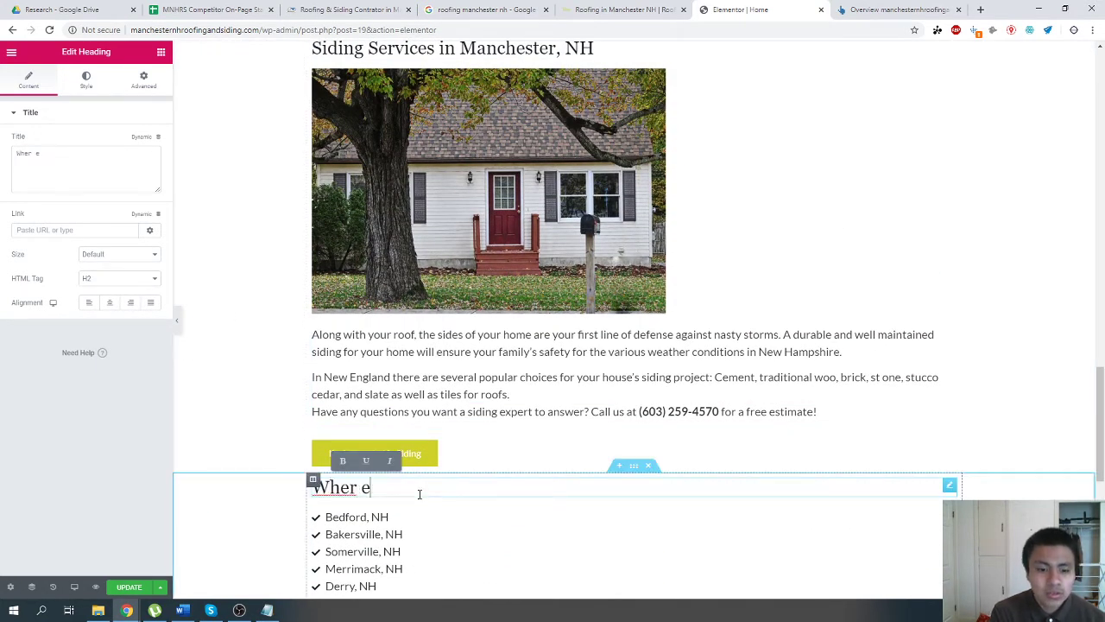
type("e do we provide")
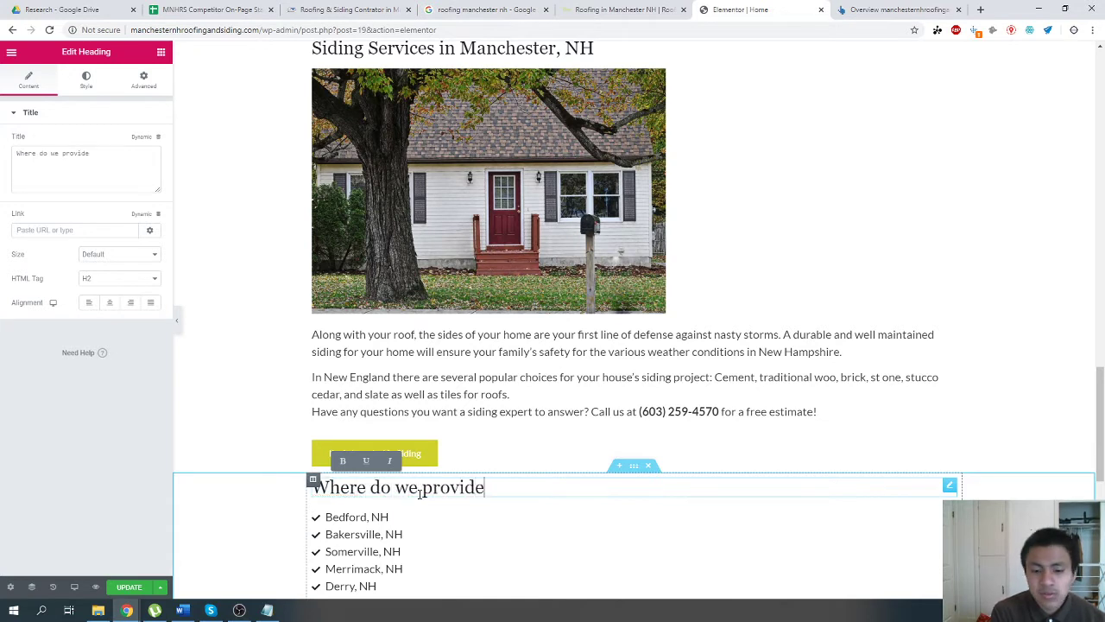
key("ctrl+a")
type("Wh")
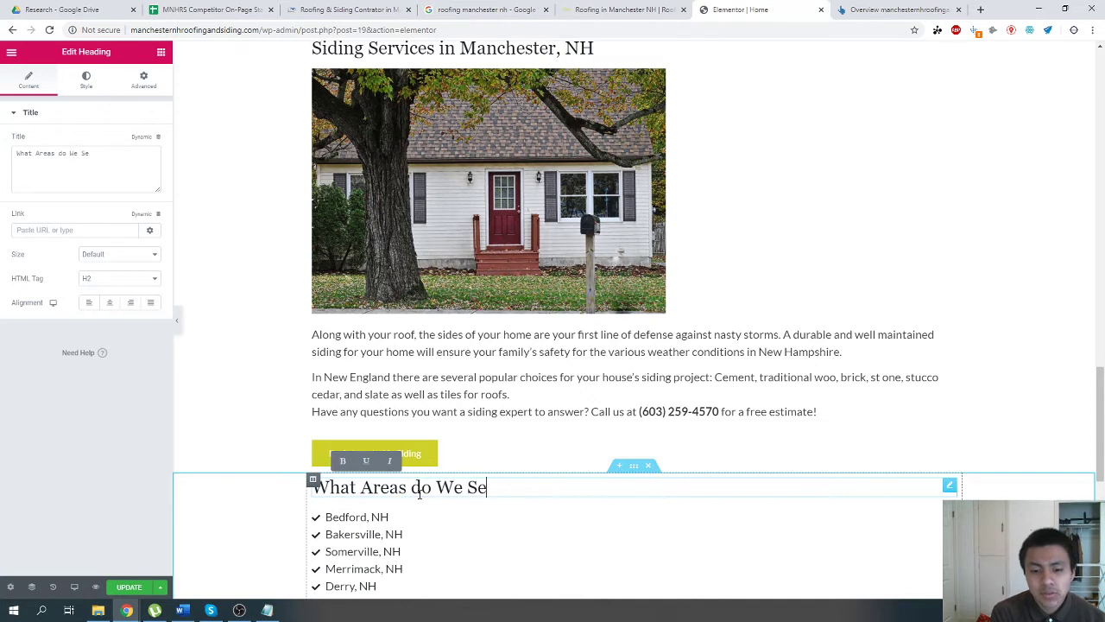
type("at Areas do We S")
Rewrite the heading above the list of service towns as "Where in New Hampshire do We Service?" and update the page.
key("ctrl+a")
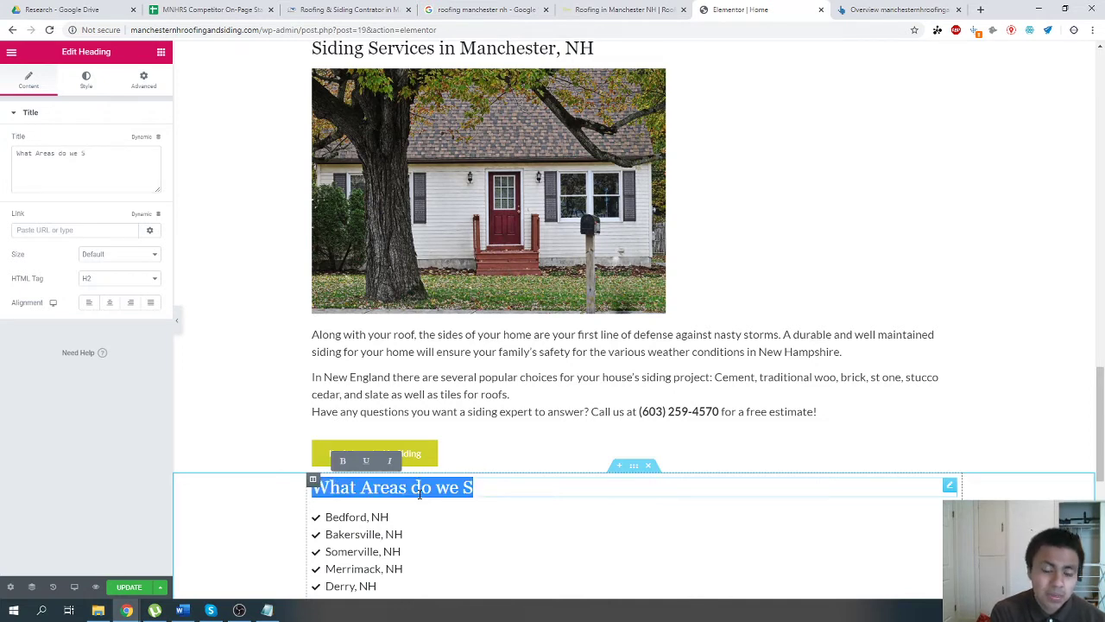
type("Where in New H")
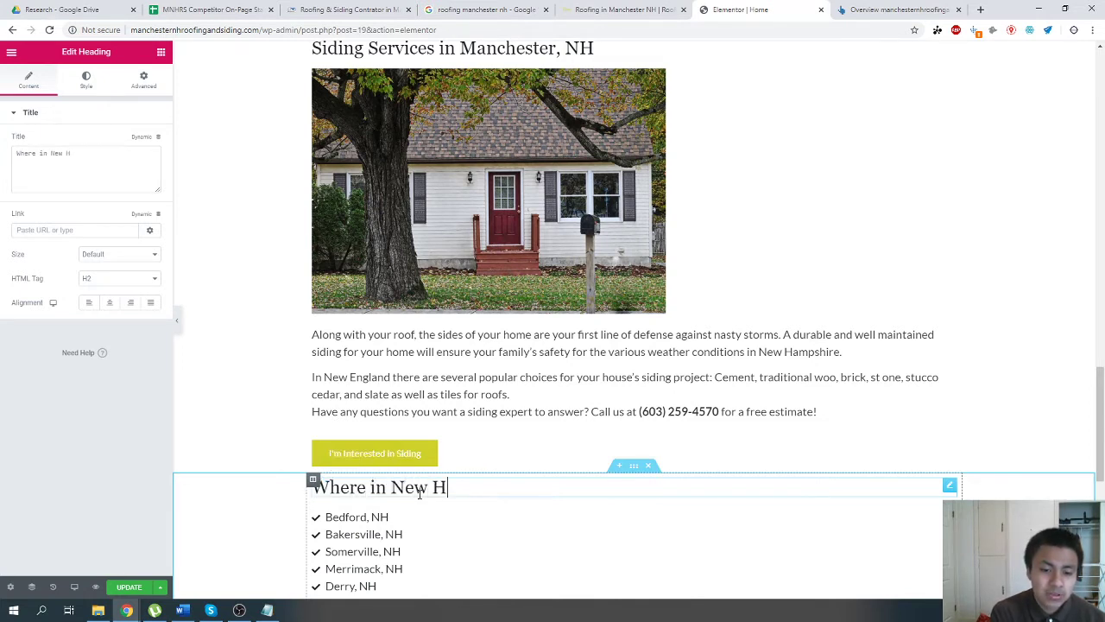
type("ampshire t")
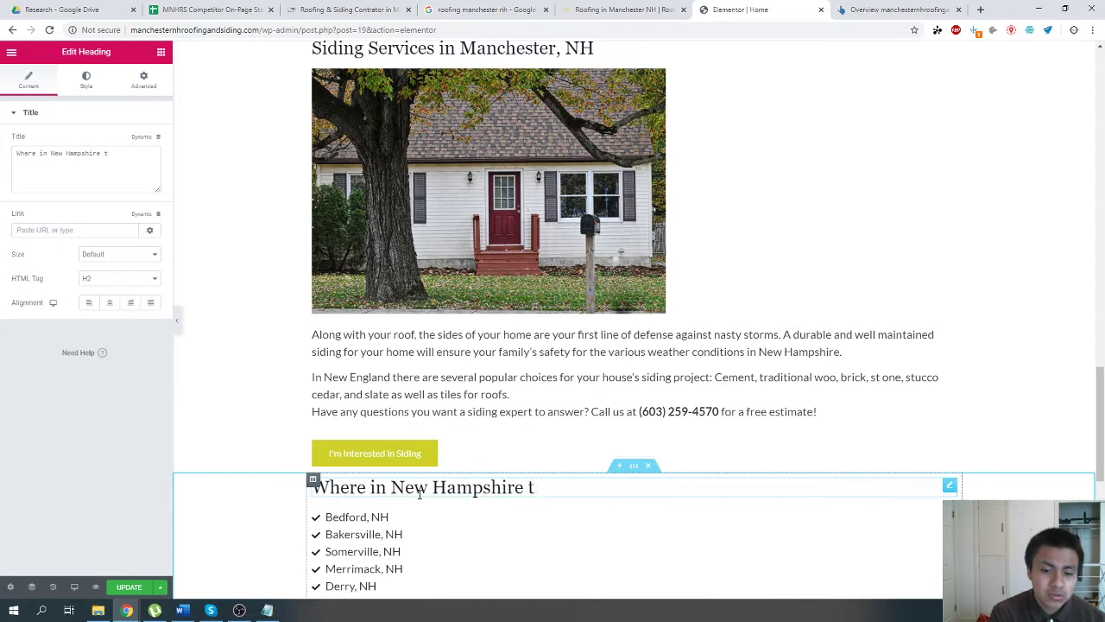
key("BackSpace")
type("do we Service?")
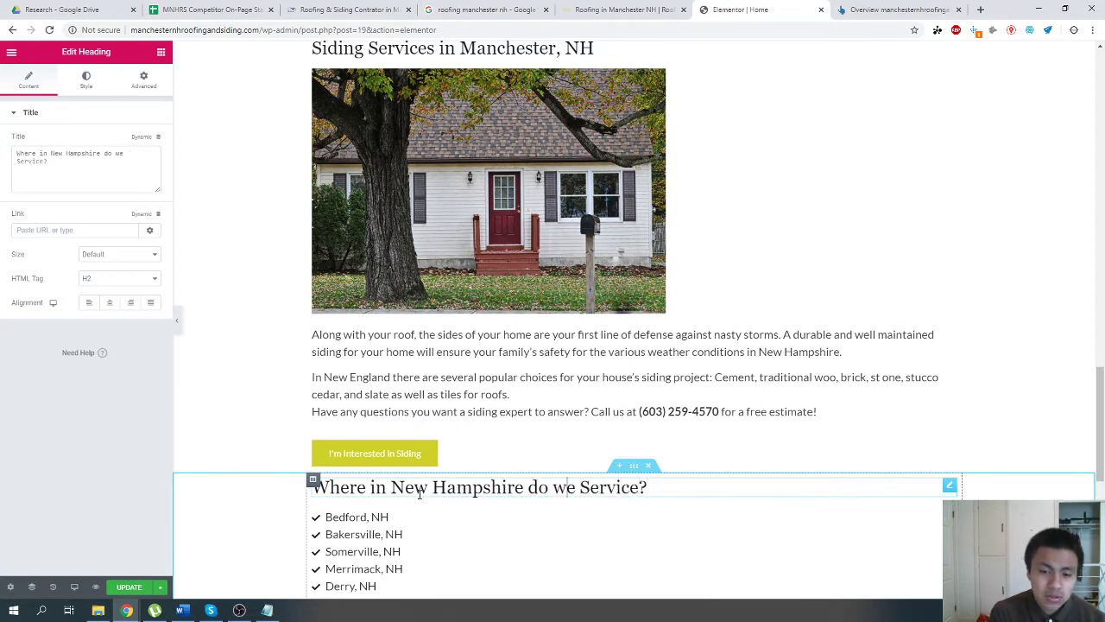
key("BackSpace")
type("W")
left_click(129, 587)
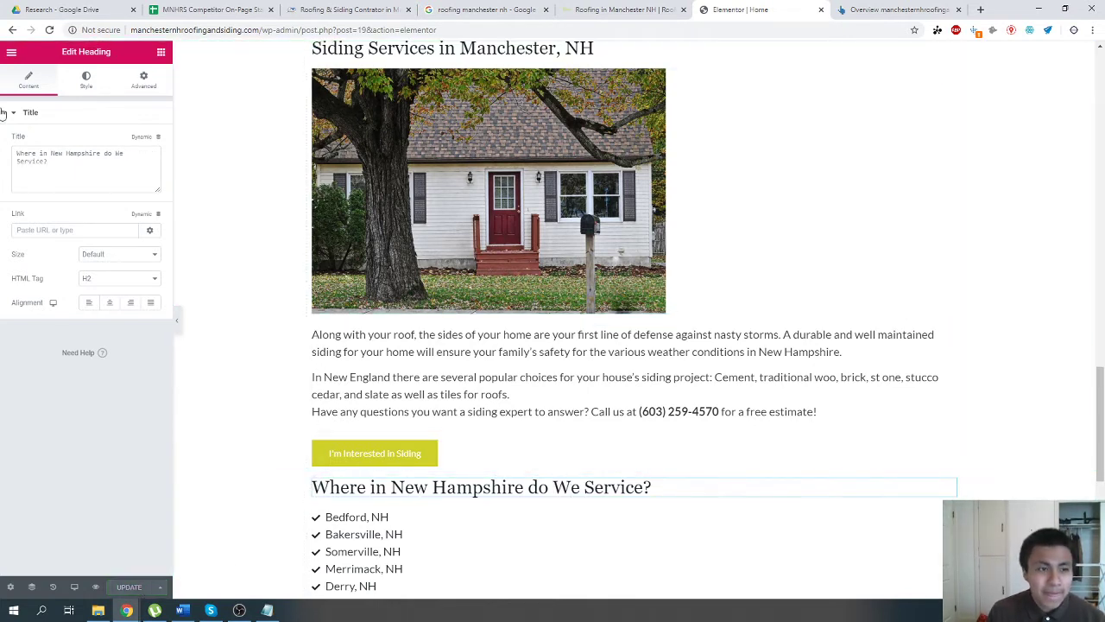
View the live home page and search its page source for "<h2".
left_click(8, 57)
left_click(55, 328)
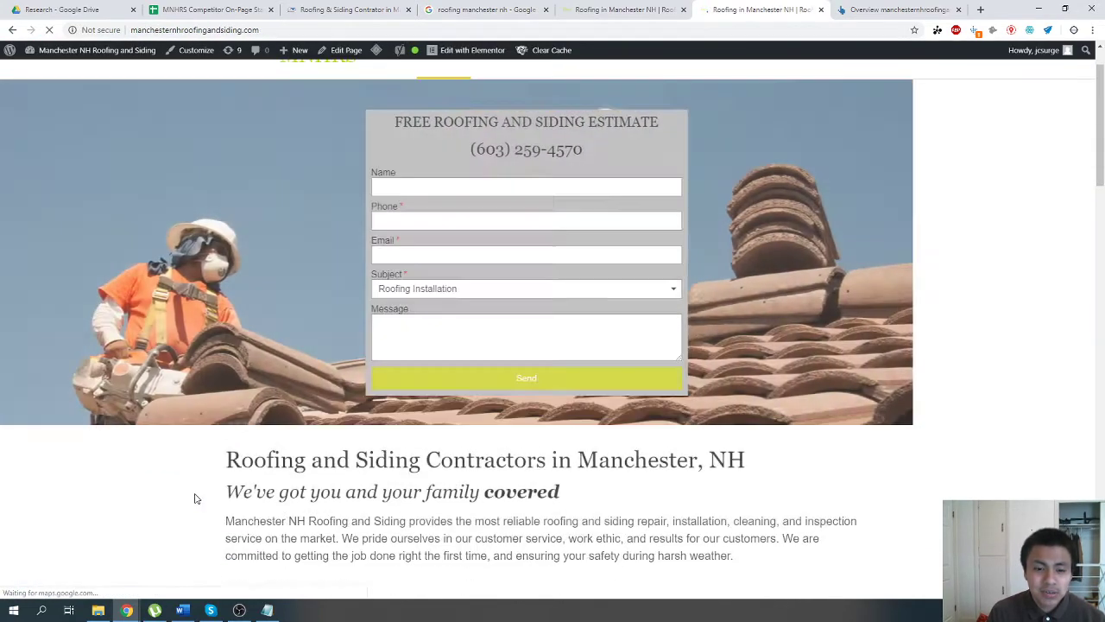
scroll(196, 496, "down", 3)
right_click(234, 363)
left_click(260, 494)
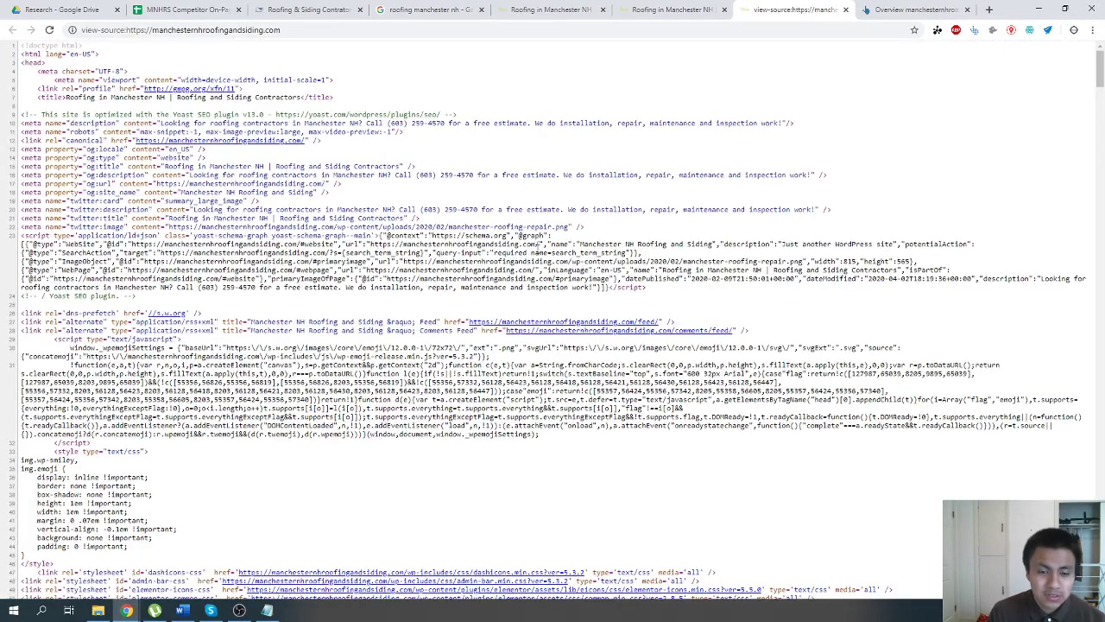
key("ctrl+f")
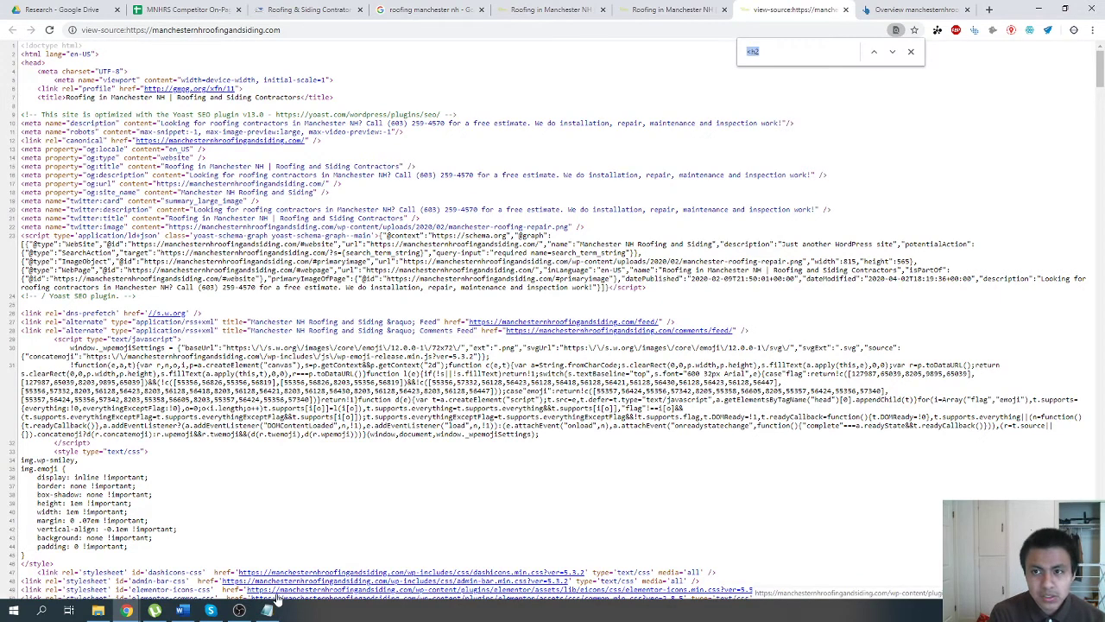
key("Return")
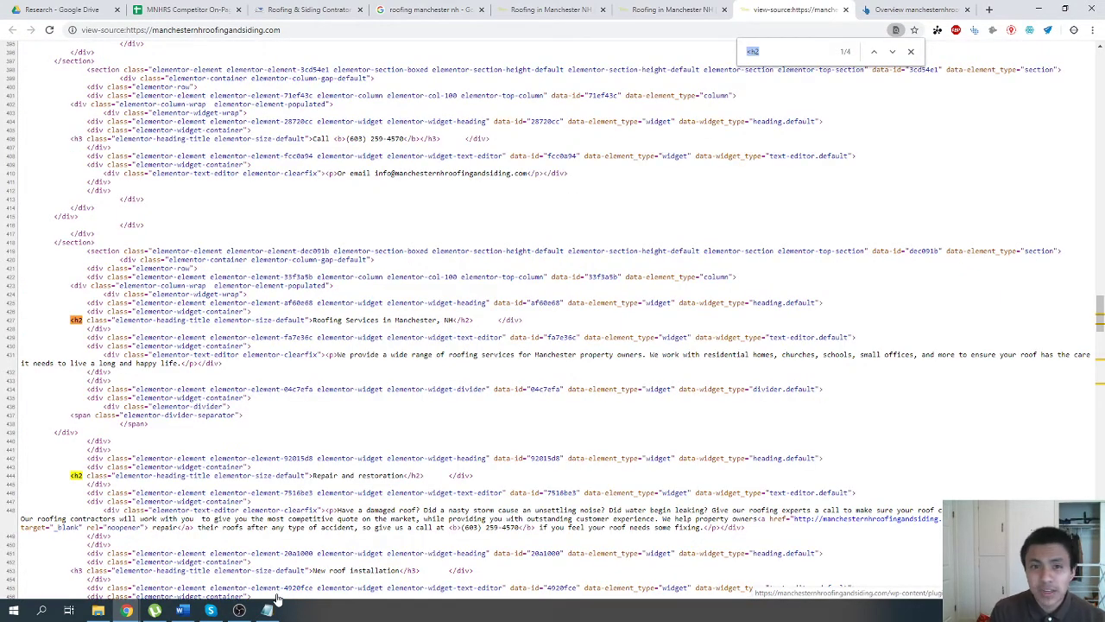
Compare the average image, H3 and H2 counts in the competitor spreadsheet with the H2 headings in the home page's source.
left_click(156, 9)
left_click_drag(168, 414, 169, 418)
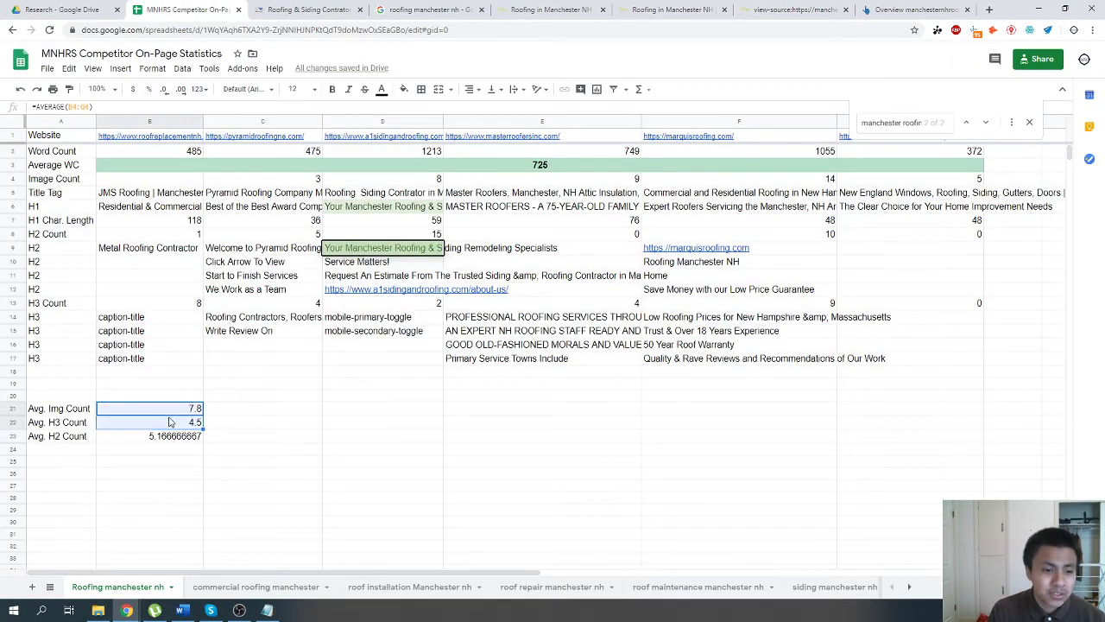
left_click(169, 426)
left_click(170, 434)
left_click(174, 422)
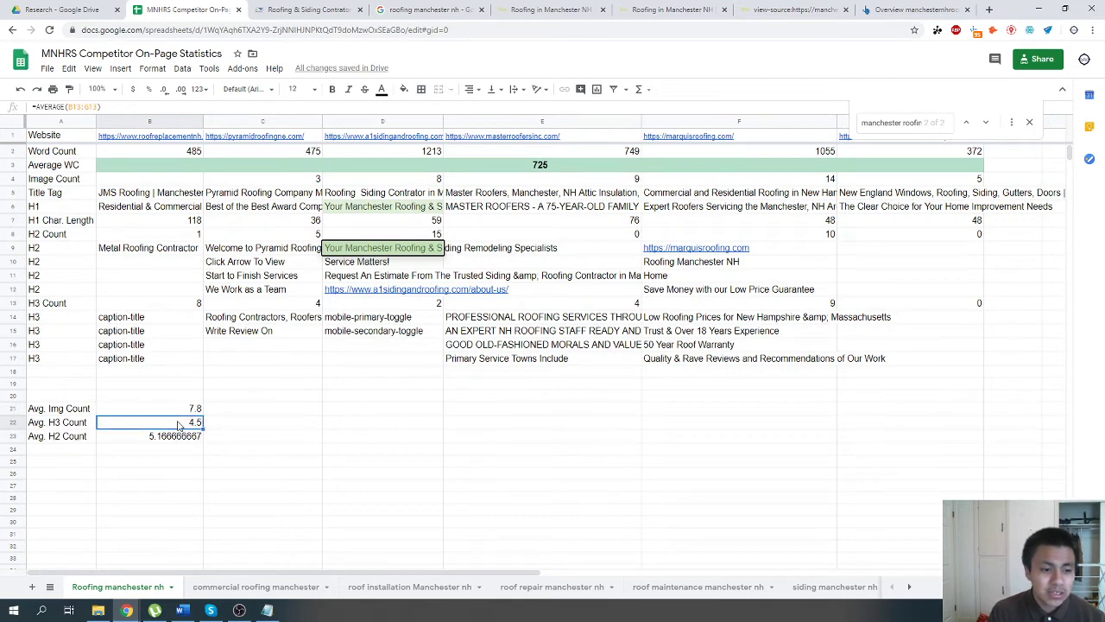
left_click(781, 9)
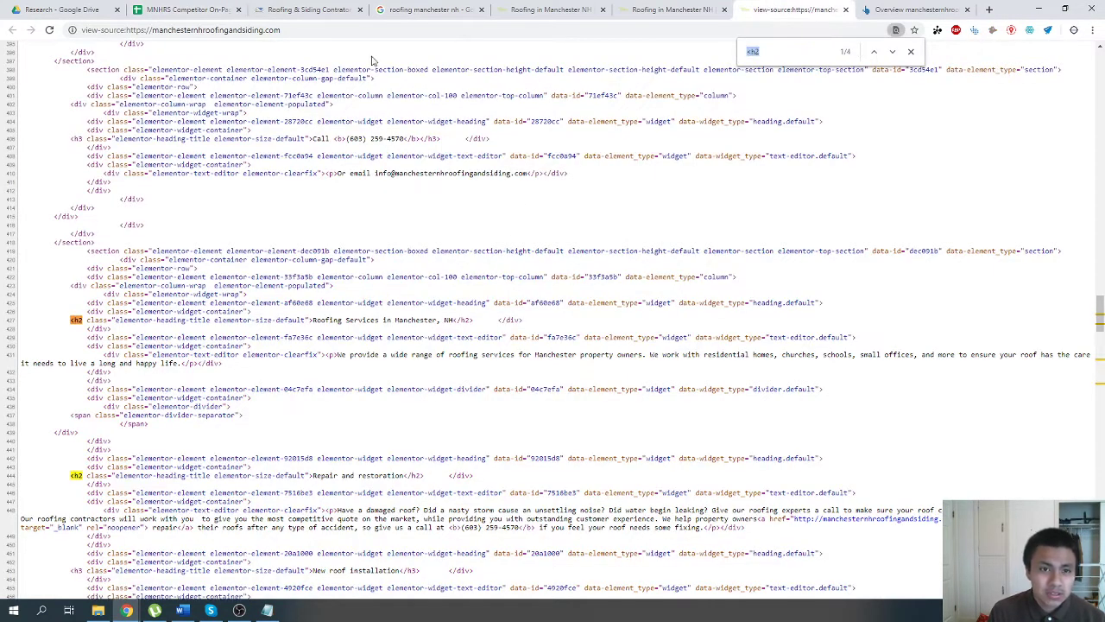
left_click(186, 10)
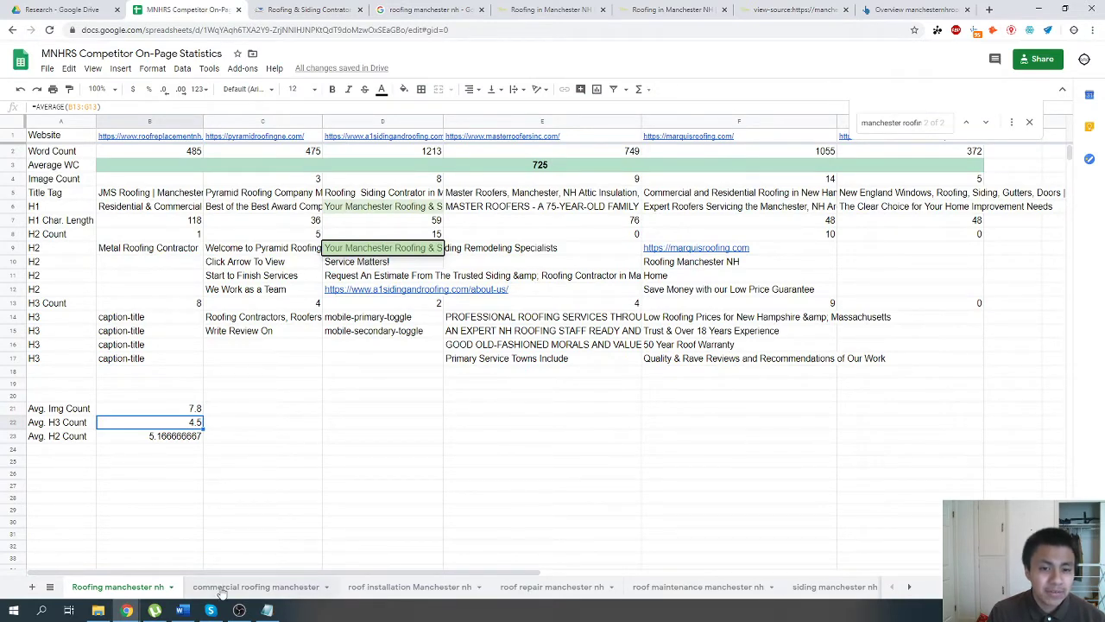
left_click(682, 11)
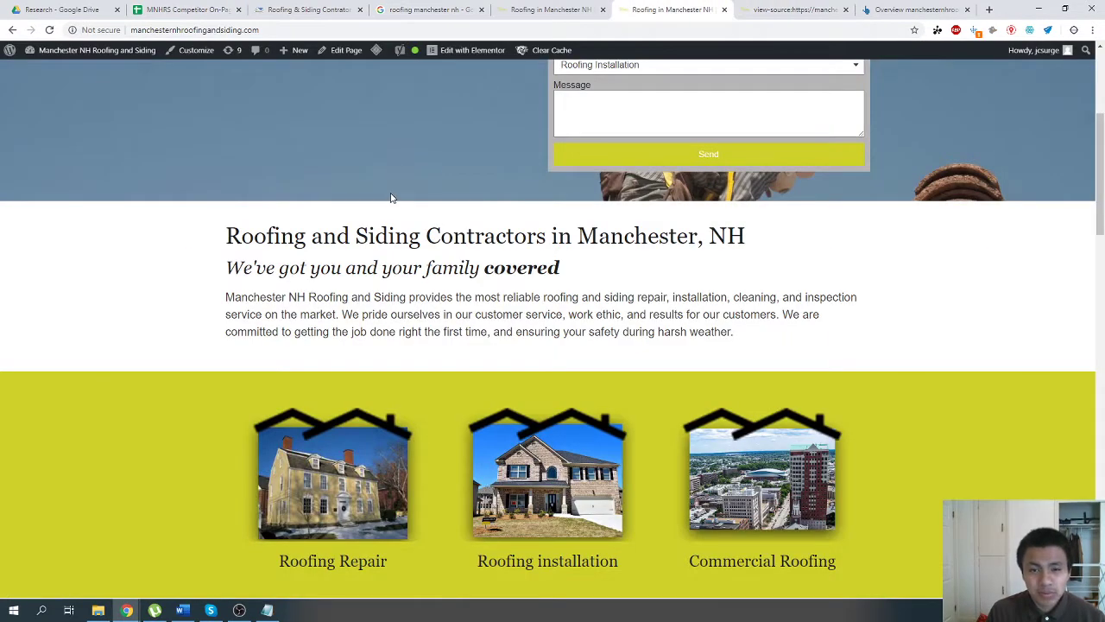
key("ctrl+Tab")
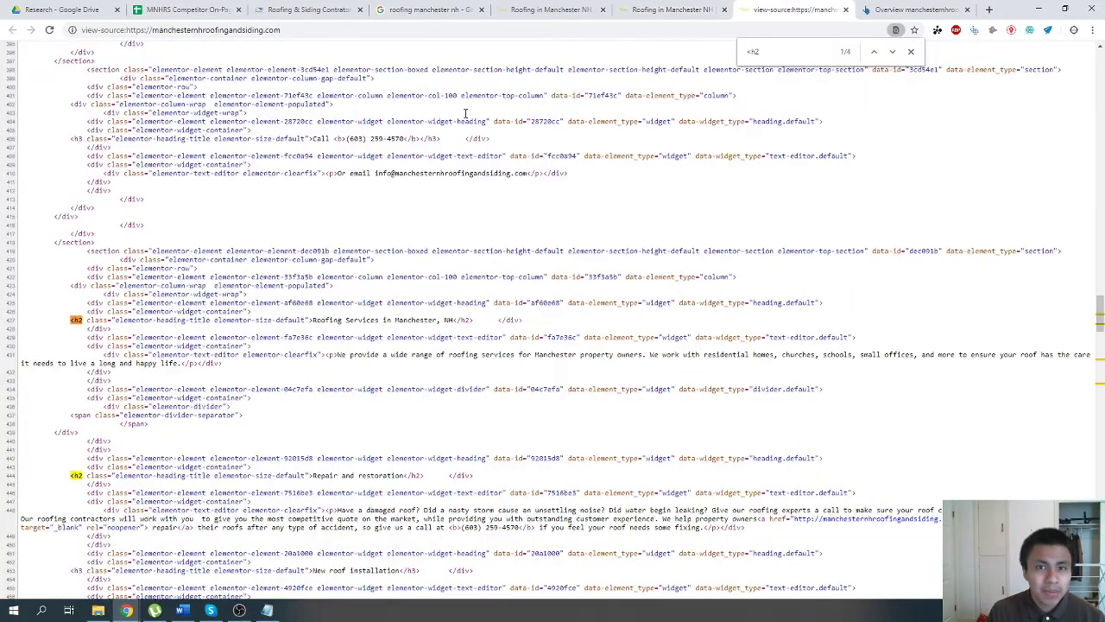
Close the page source and open the site's Footer template in the Elementor editor.
key("ctrl+w")
key("ctrl+shift+Tab")
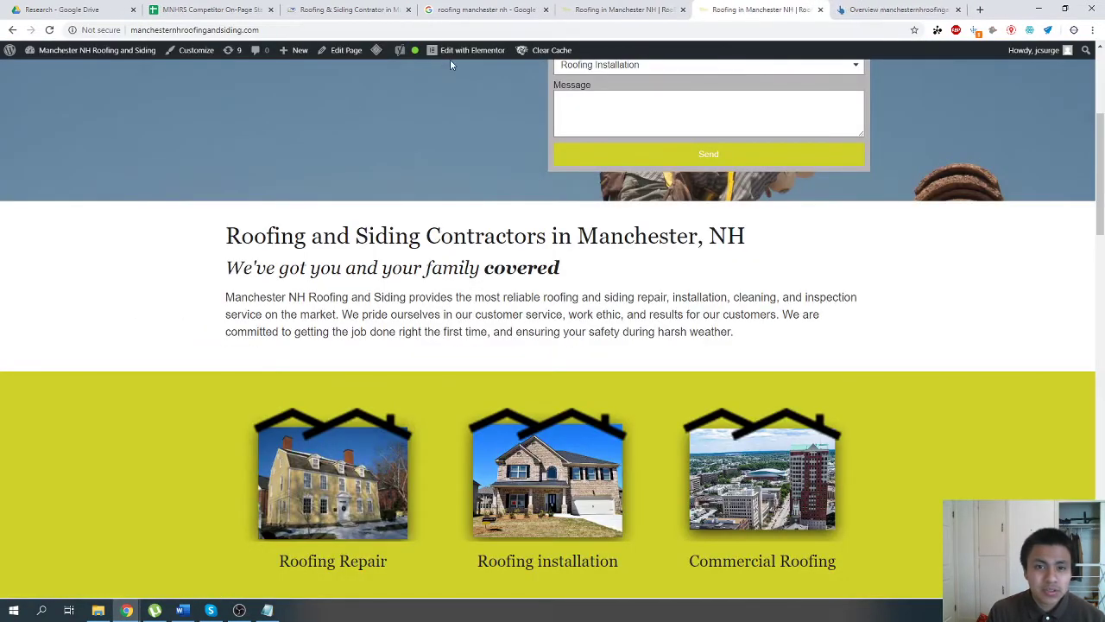
mouse_move(458, 67)
left_click(461, 93)
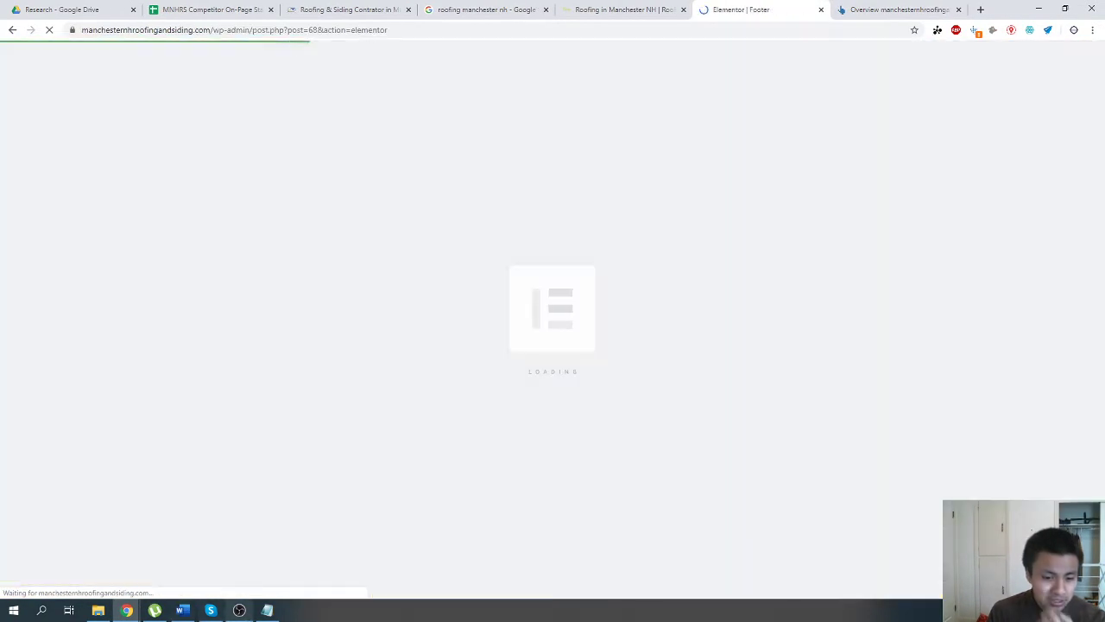
left_click(267, 610)
left_click(267, 610)
scroll(300, 445, "down", 5)
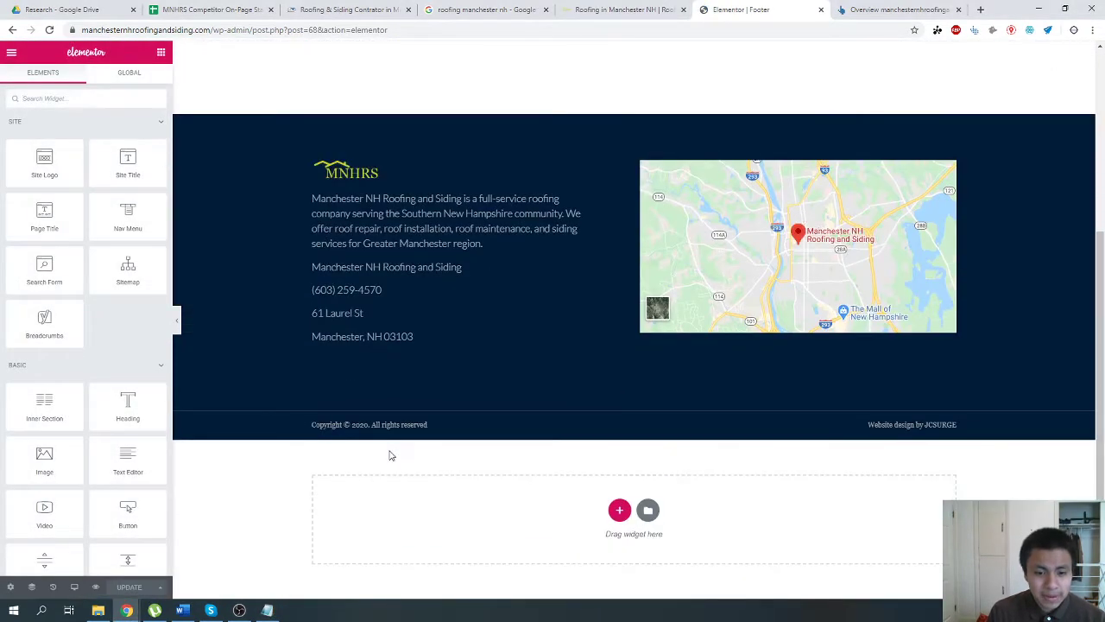
Set the HTML tag of the copyright and "Website design by JCSURGE" headings to div and update the footer template.
left_click(372, 424)
left_click(121, 279)
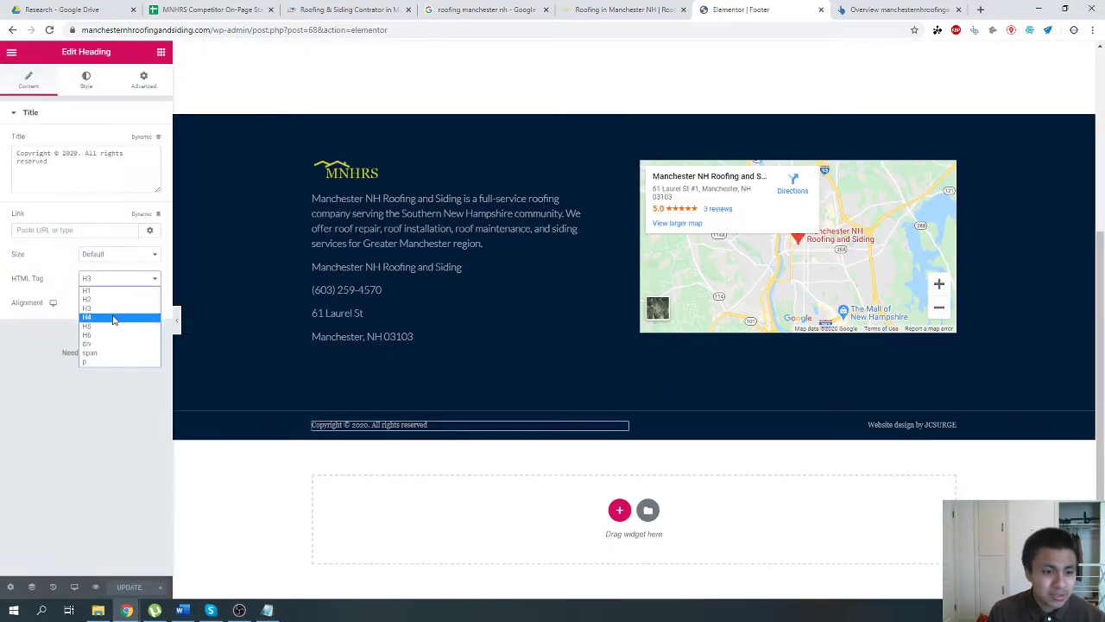
left_click(130, 344)
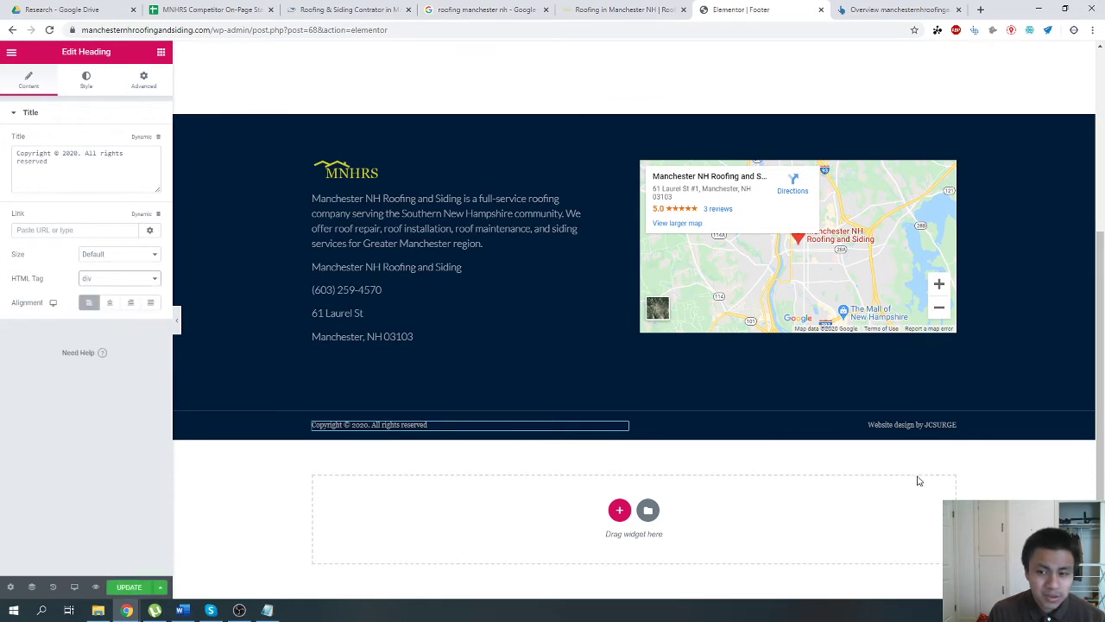
left_click(855, 427)
left_click(88, 278)
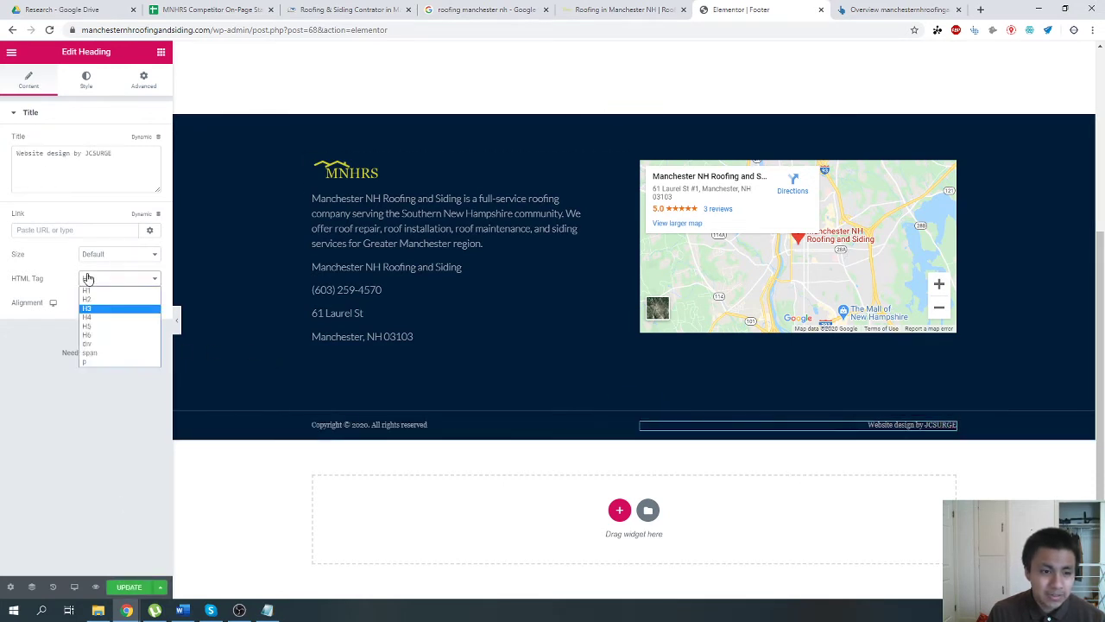
left_click(106, 344)
left_click(415, 280)
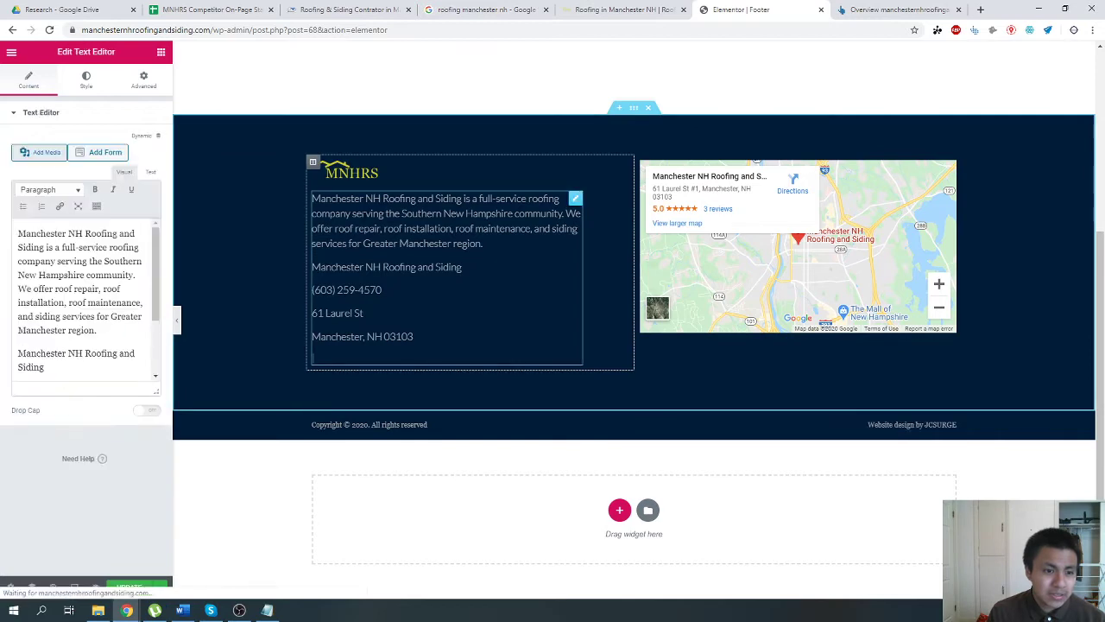
left_click(133, 589)
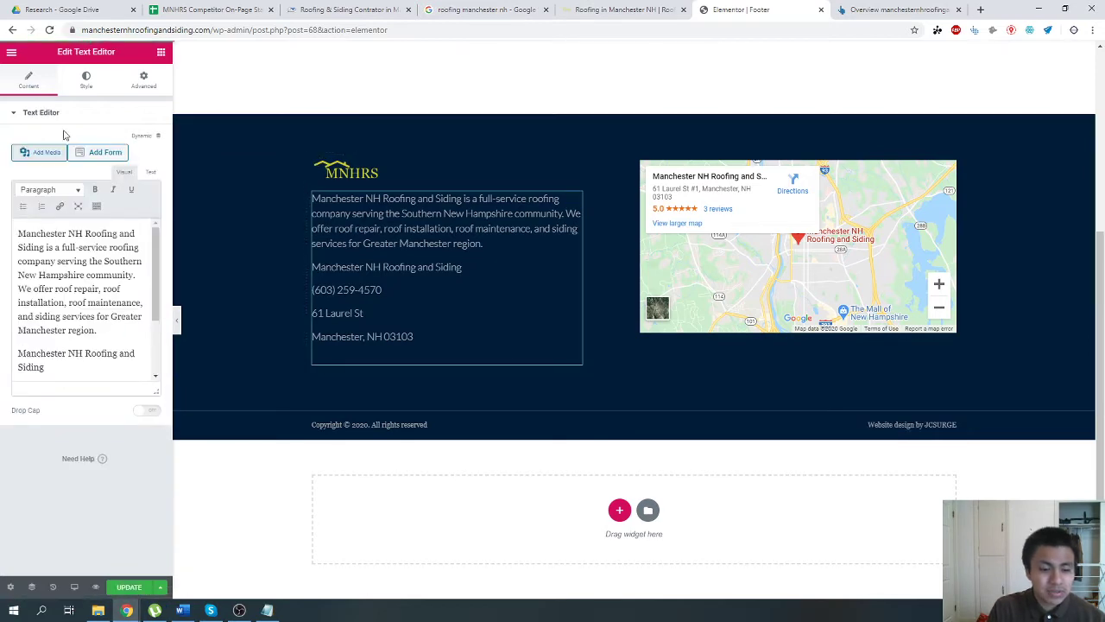
Leave the footer editor for the live home page and search its page source for "<h3".
left_click(12, 52)
left_click(55, 328)
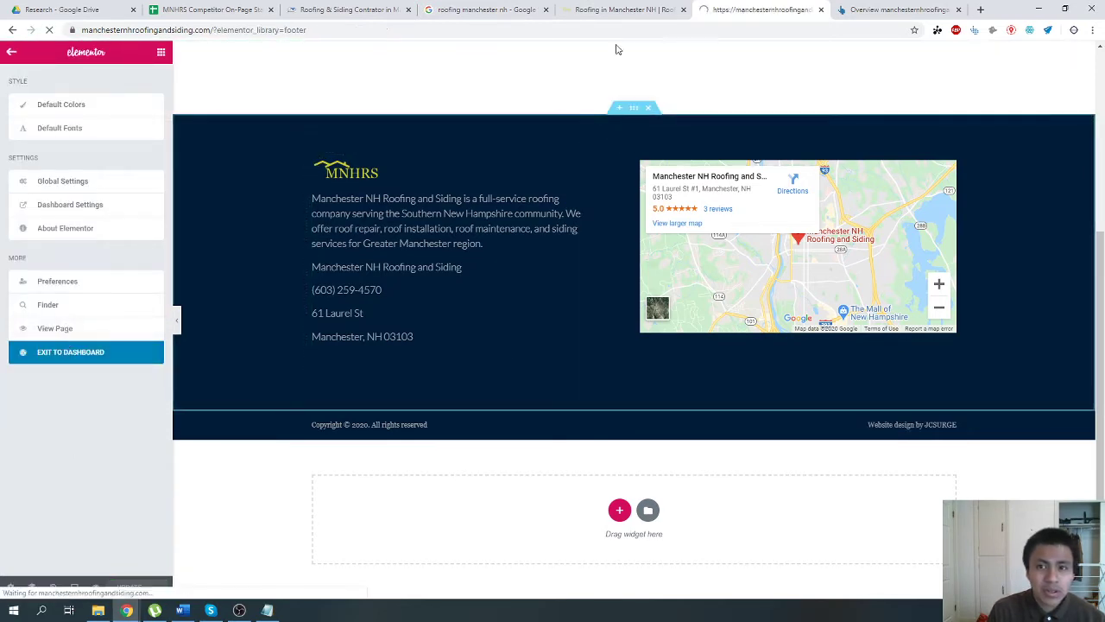
right_click(423, 258)
left_click(432, 125)
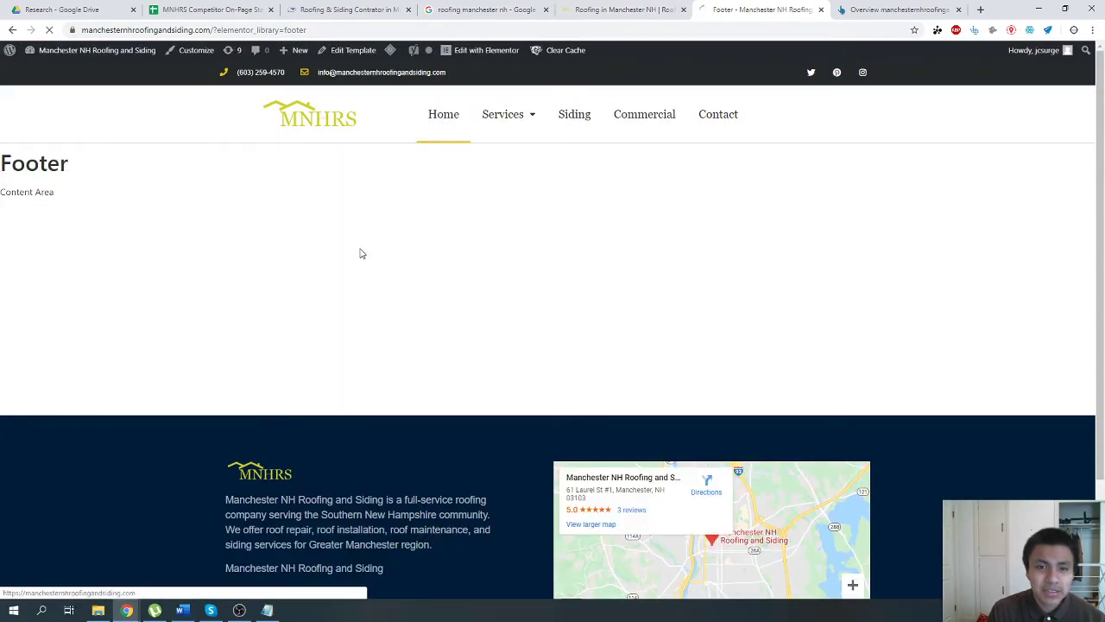
right_click(264, 354)
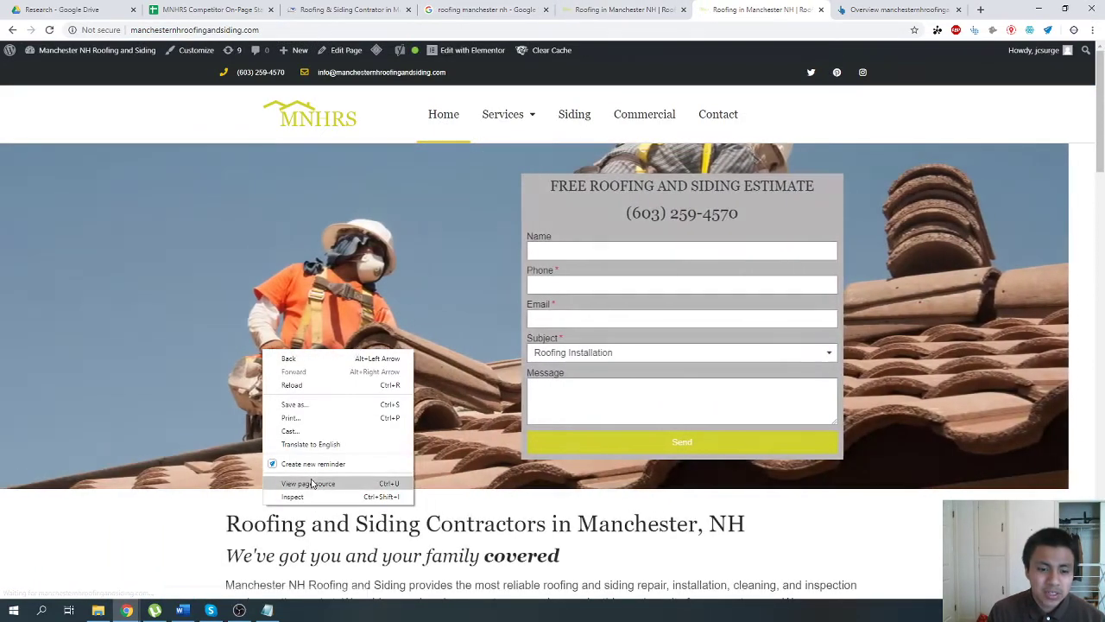
left_click(311, 483)
key("ctrl+f")
type("<h3")
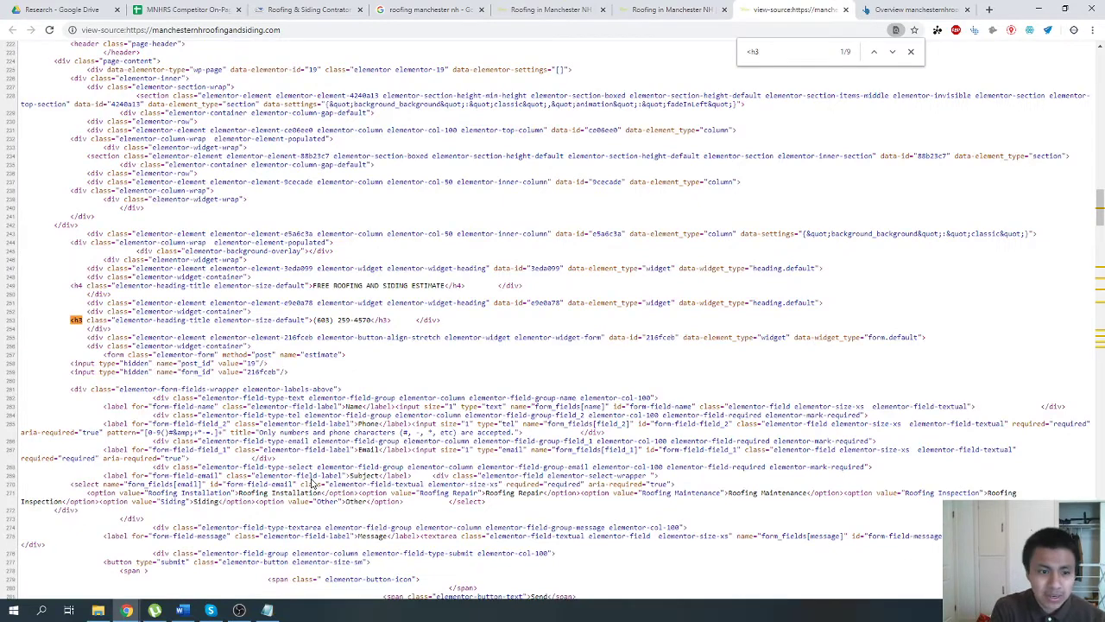
Step through every "<h3" match in the source to examine which home page headings use that tag.
key("Return")
key("Return")
key("Return")
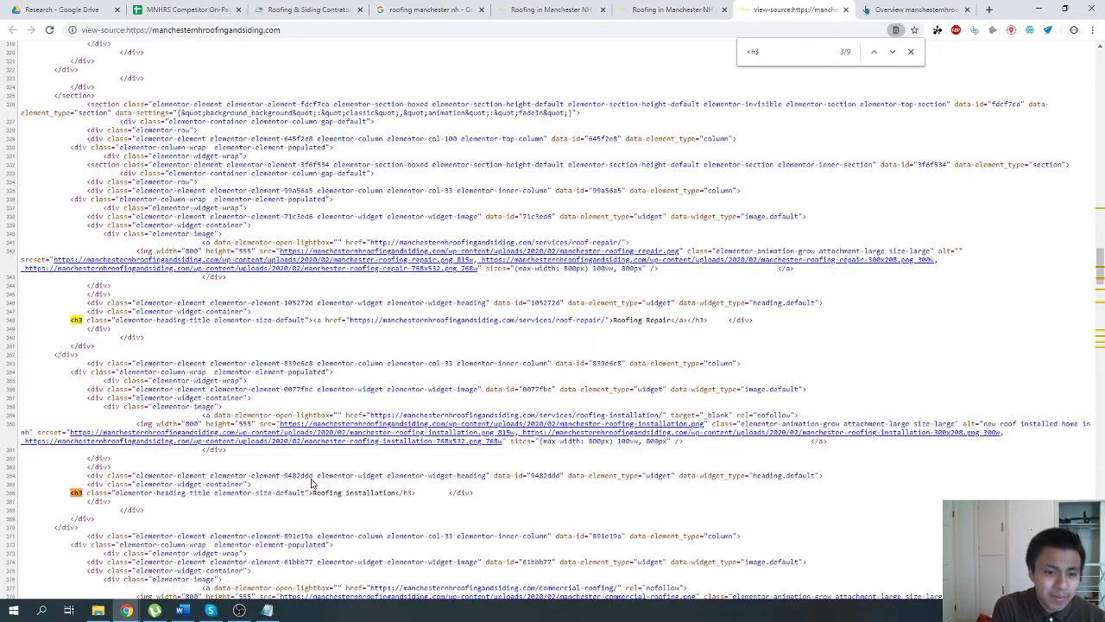
key("Return")
key("Return")
key("Return")
key("Return")
key("Return")
key("Return")
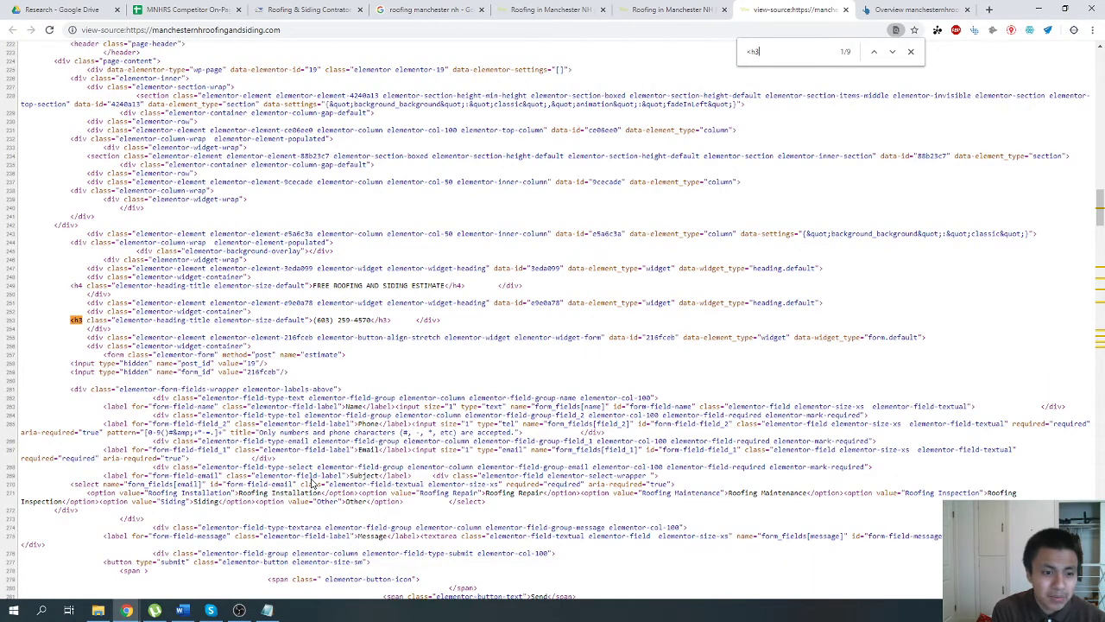
key("Return")
key("Return")
key("Return")
key("Return")
key("Return")
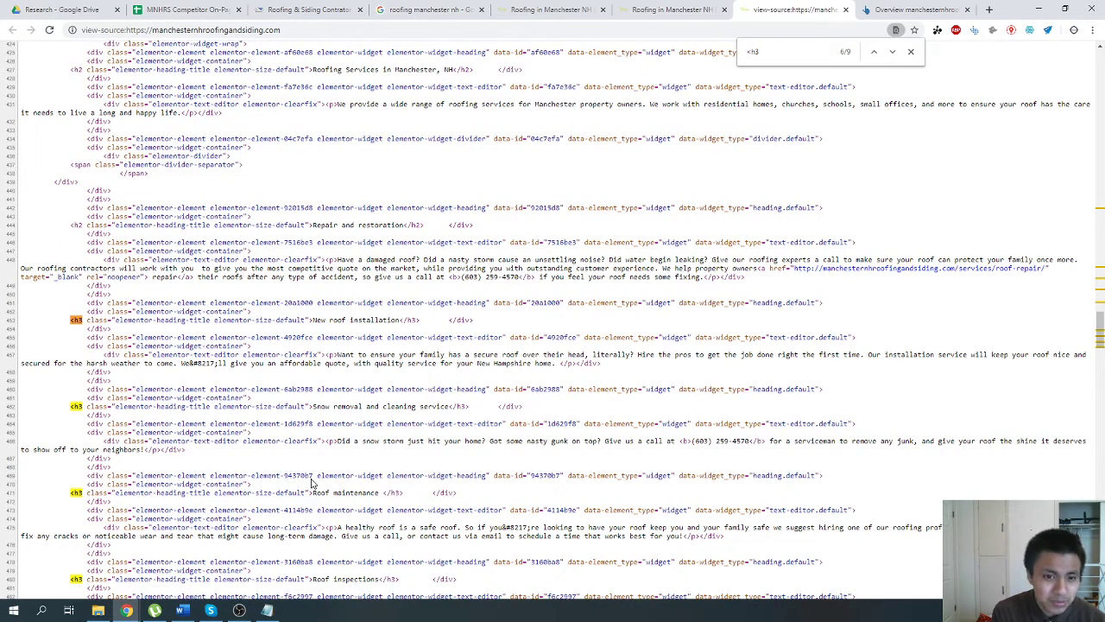
key("Return")
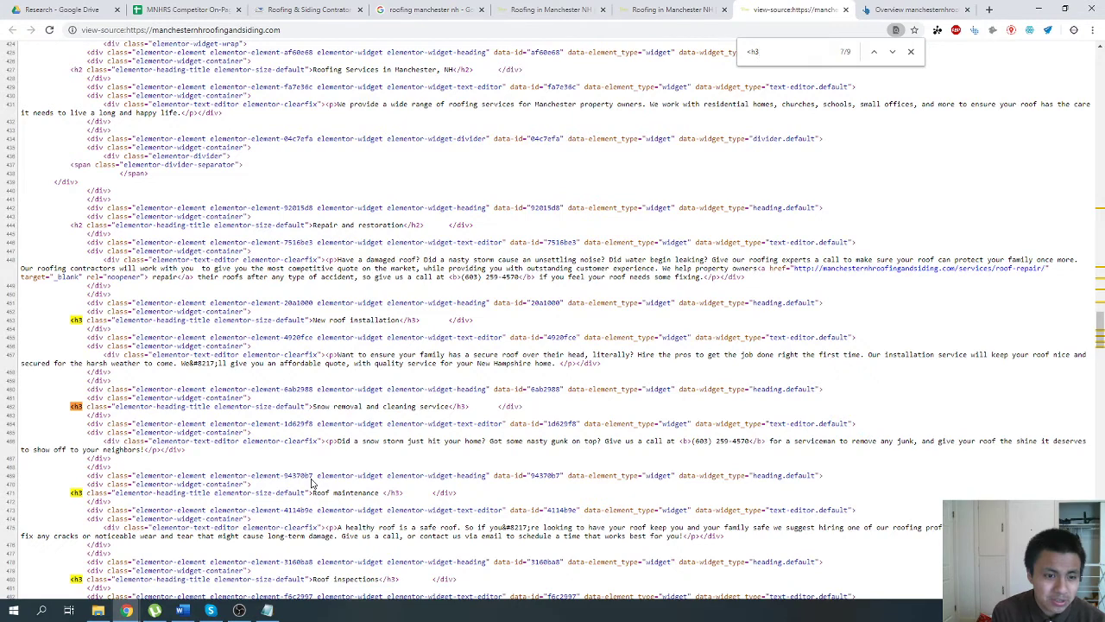
key("Return")
key("Return")
key("Return")
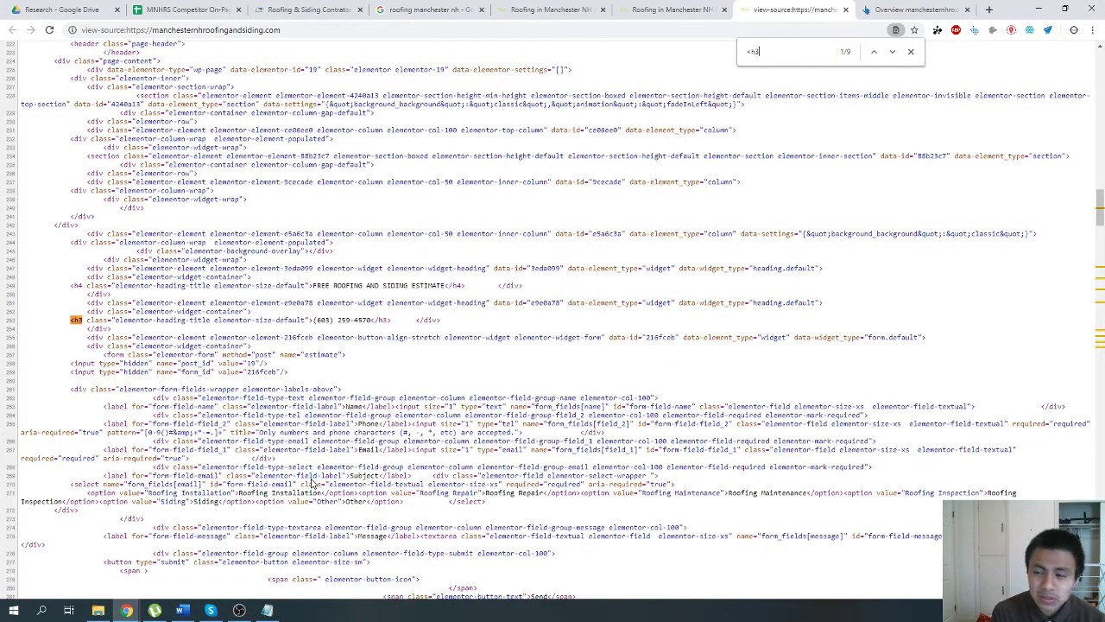
Look down the live home page to its siding section and recheck the average heading counts in the competitor spreadsheet.
left_click(656, 9)
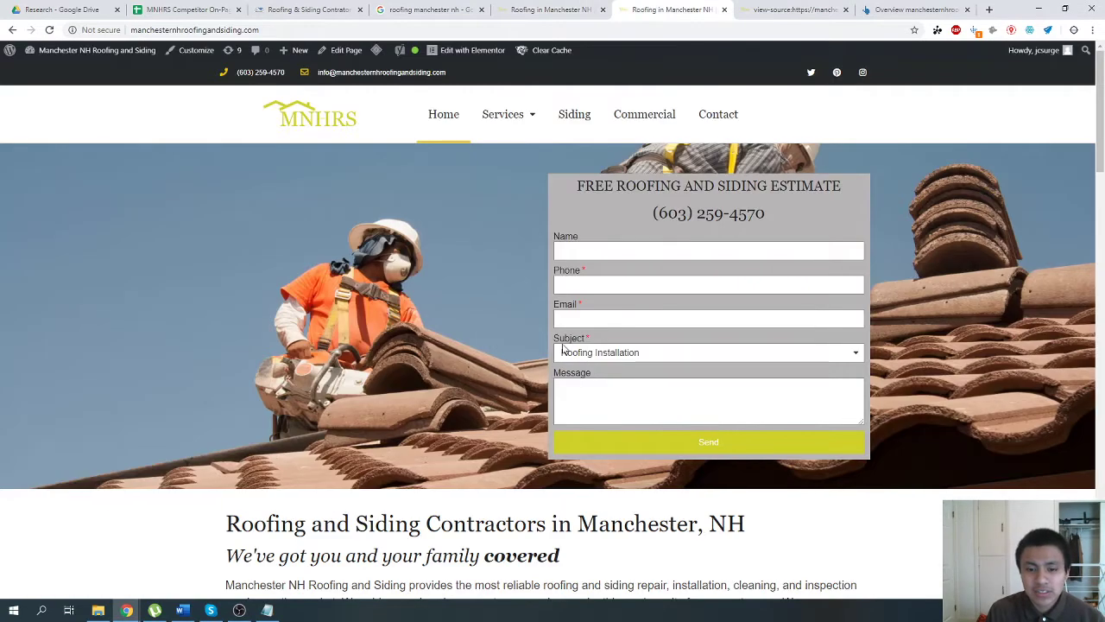
scroll(413, 381, "down", 8)
scroll(413, 381, "down", 5)
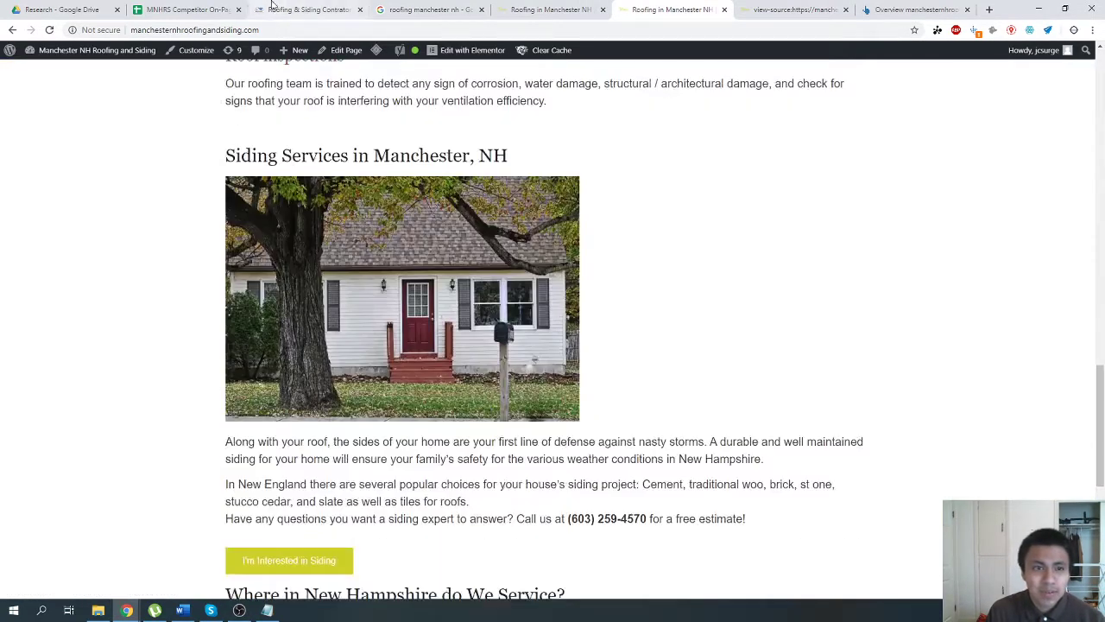
left_click(187, 9)
left_click(291, 465)
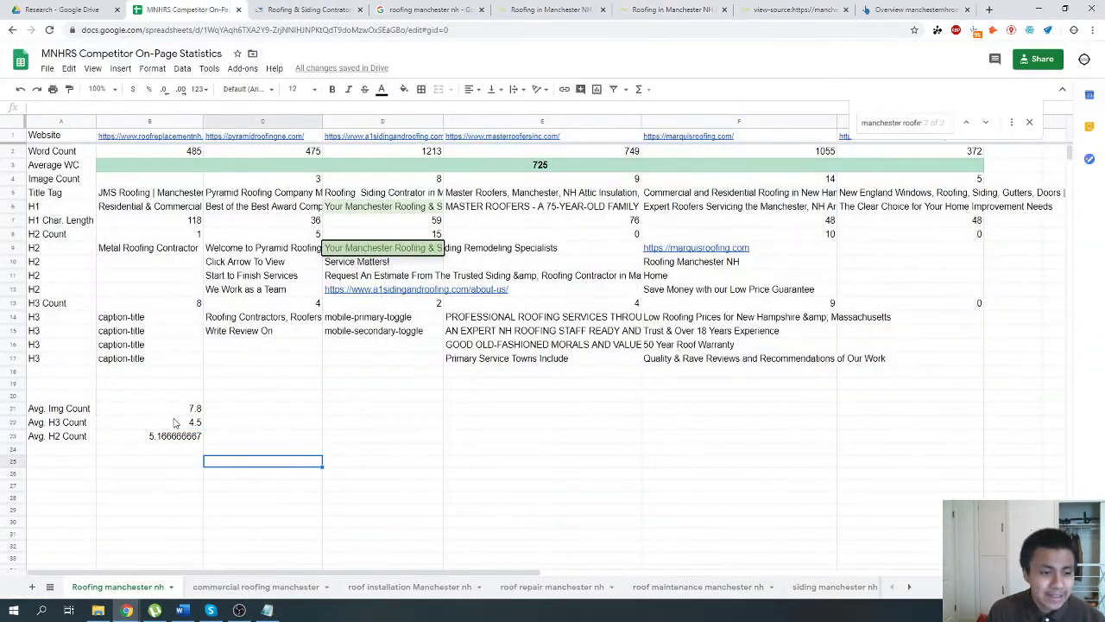
Examine the headings on the live home page, from the service towns and footer back up to the roofing services.
left_click(643, 14)
scroll(377, 380, "down", 20)
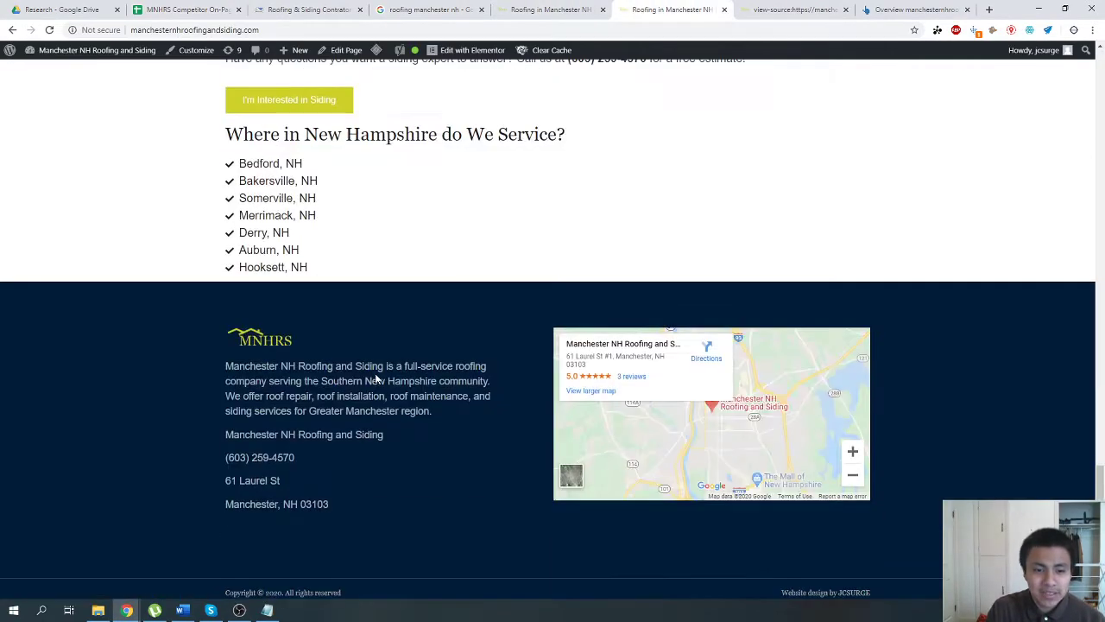
scroll(376, 380, "up", 7)
scroll(376, 380, "up", 10)
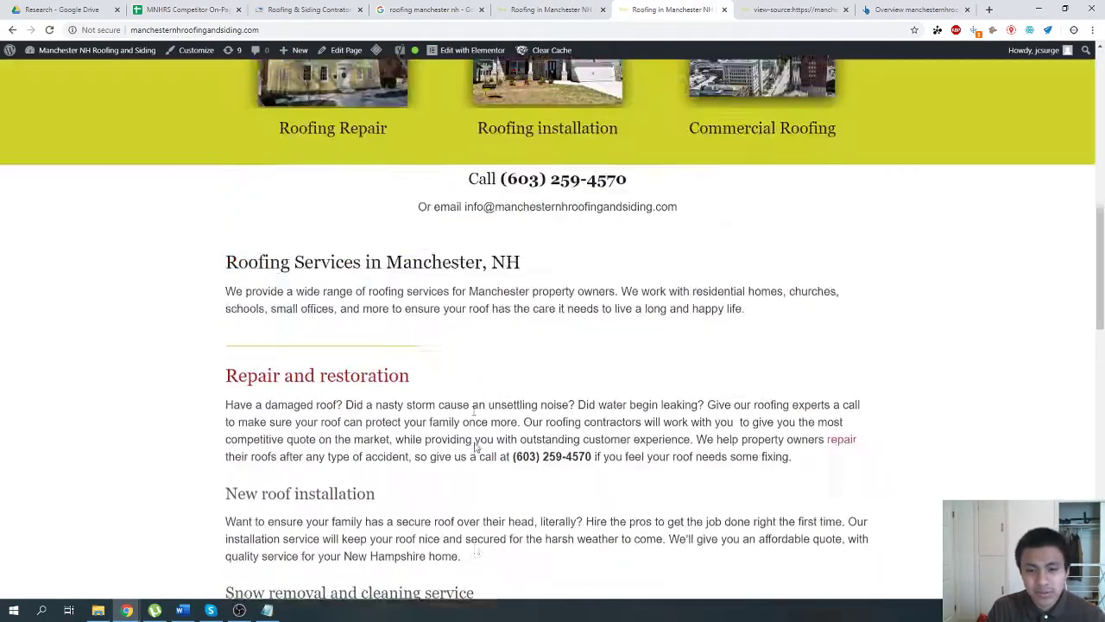
scroll(469, 434, "down", 6)
scroll(466, 434, "up", 2)
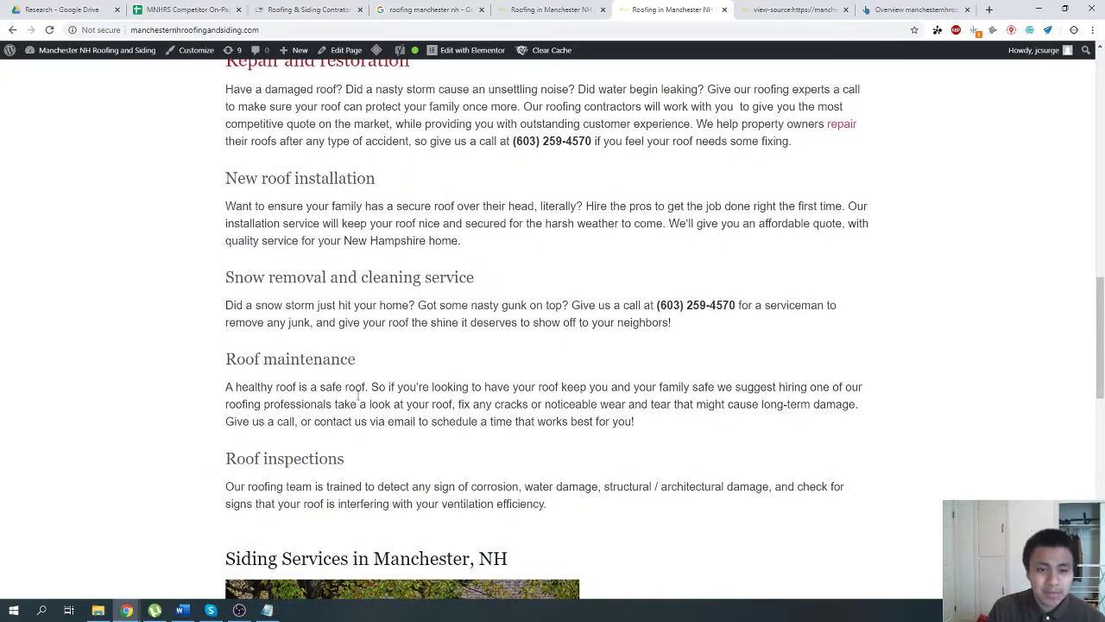
scroll(291, 363, "up", 2)
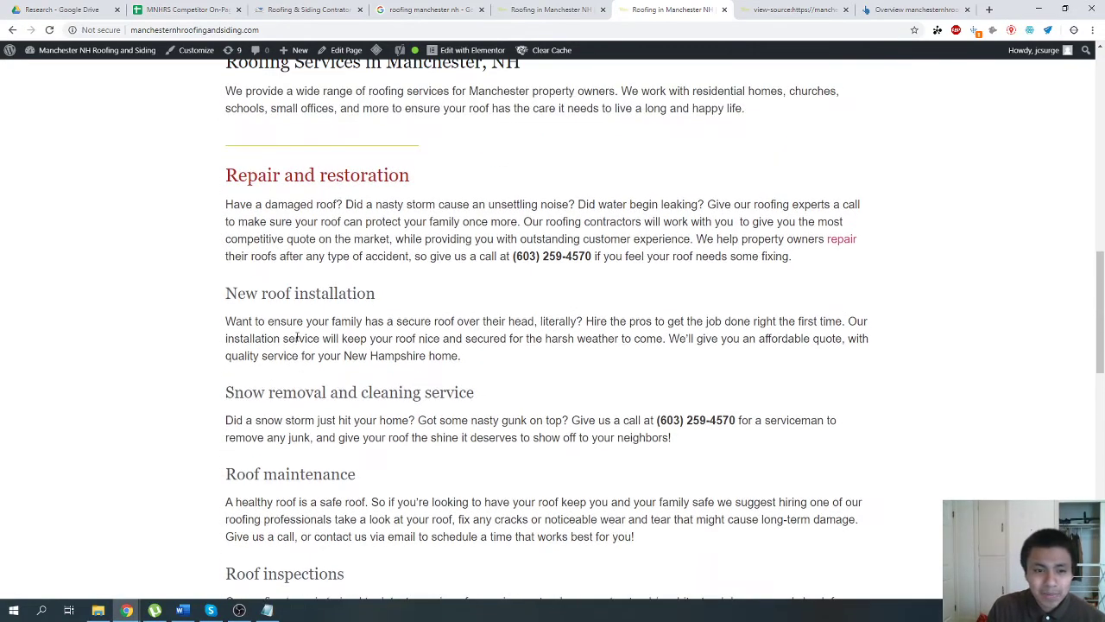
scroll(297, 324, "up", 1)
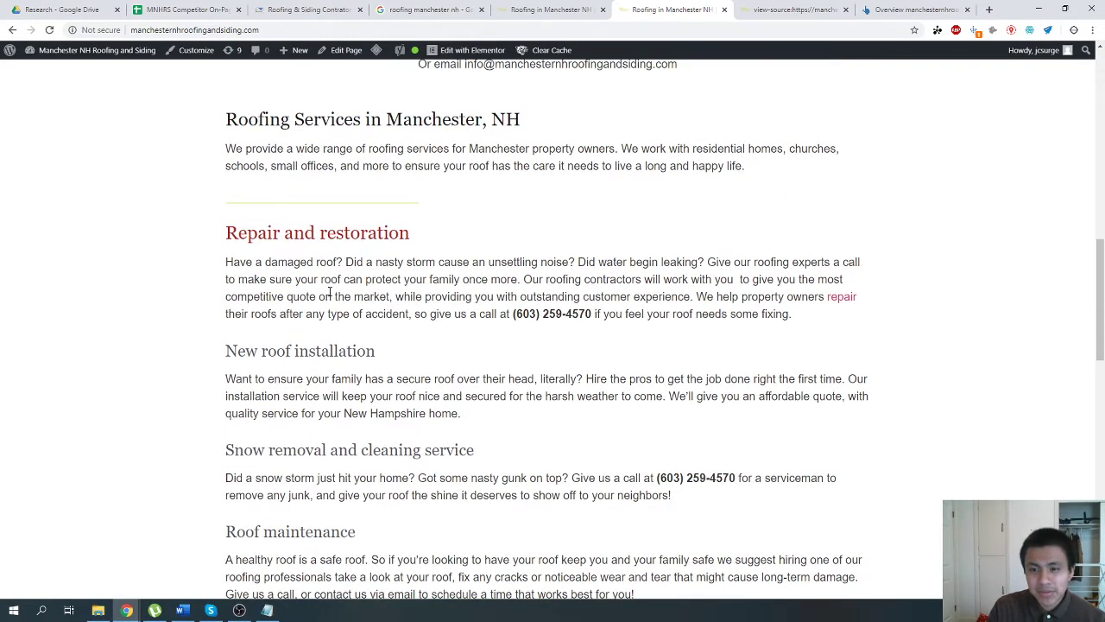
Examine the live home page from the roofing service pictures down to the "Siding Services in Manchester, NH" heading.
scroll(329, 292, "up", 1)
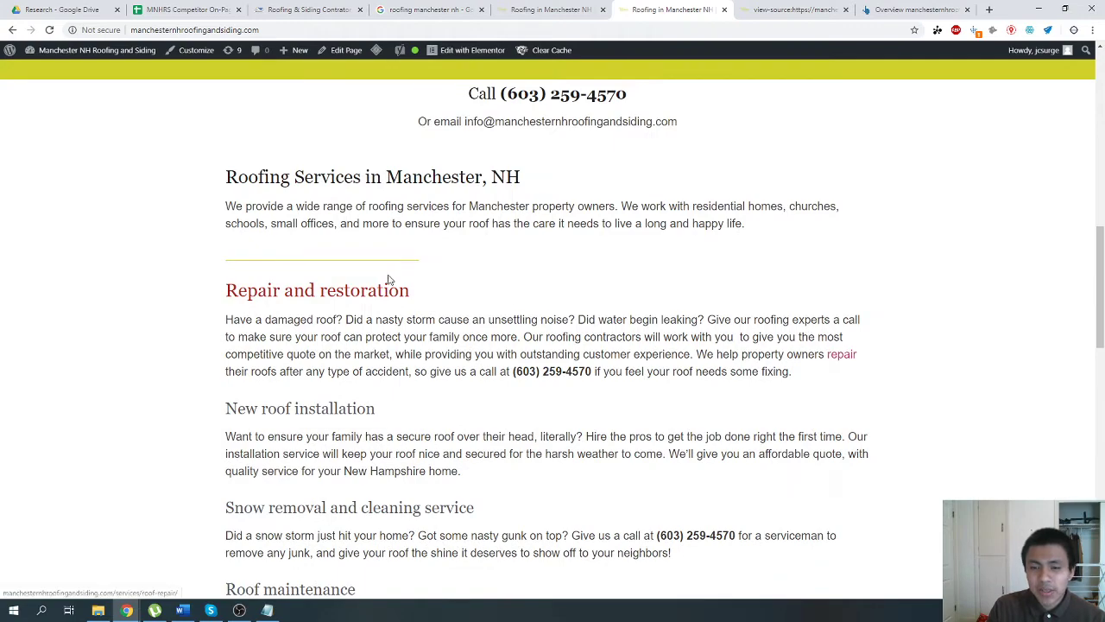
scroll(388, 282, "up", 11)
scroll(492, 338, "down", 5)
scroll(605, 259, "down", 2)
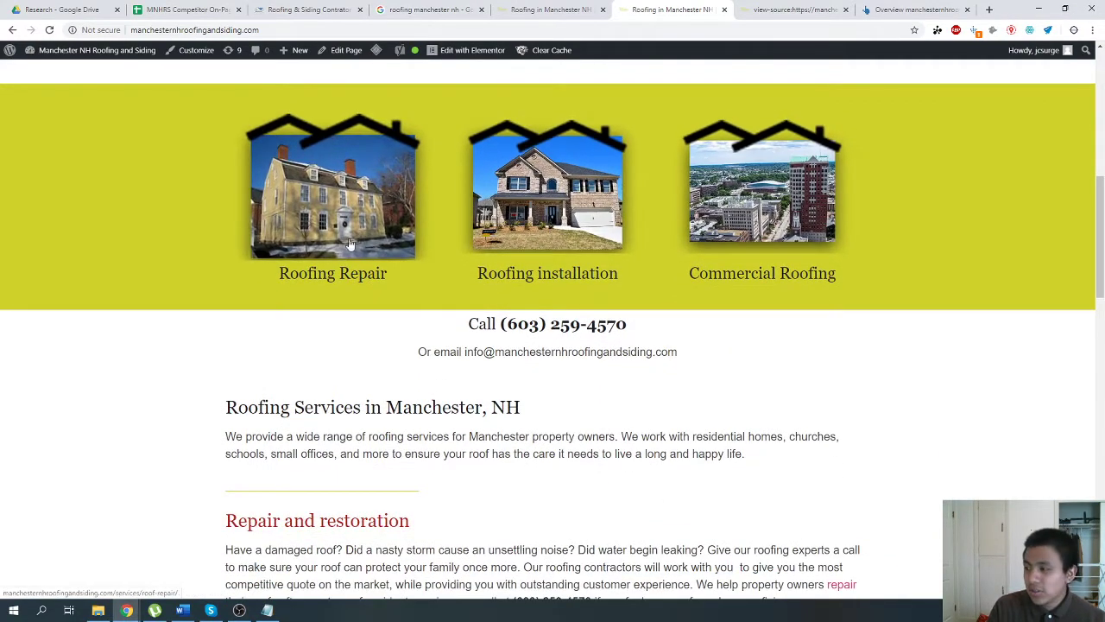
scroll(419, 229, "down", 6)
scroll(365, 331, "up", 3)
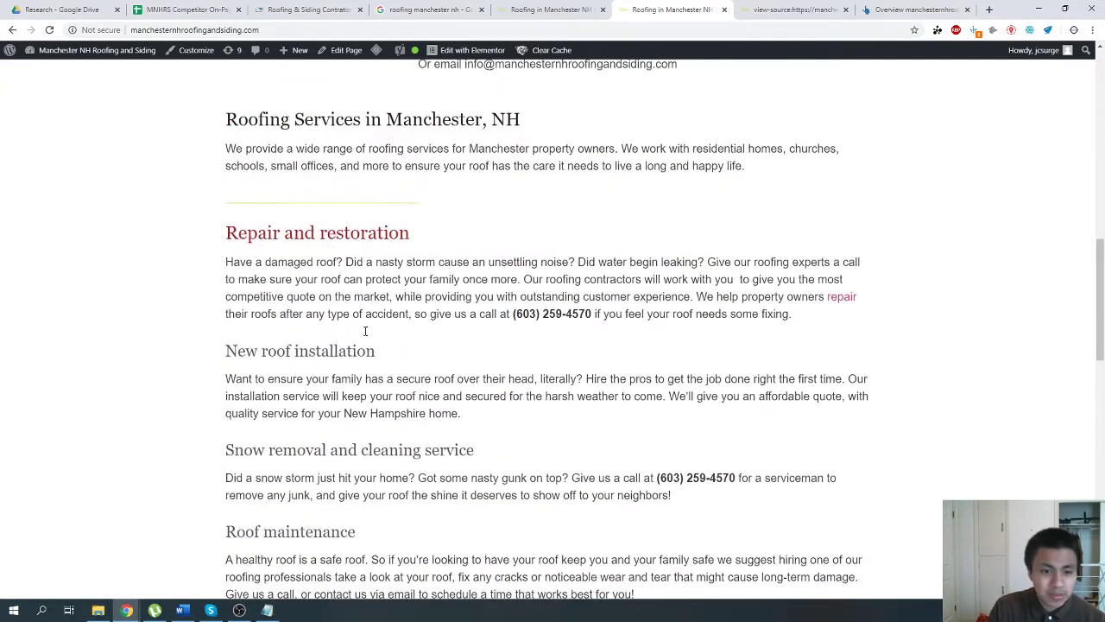
scroll(366, 330, "down", 2)
scroll(365, 331, "up", 3)
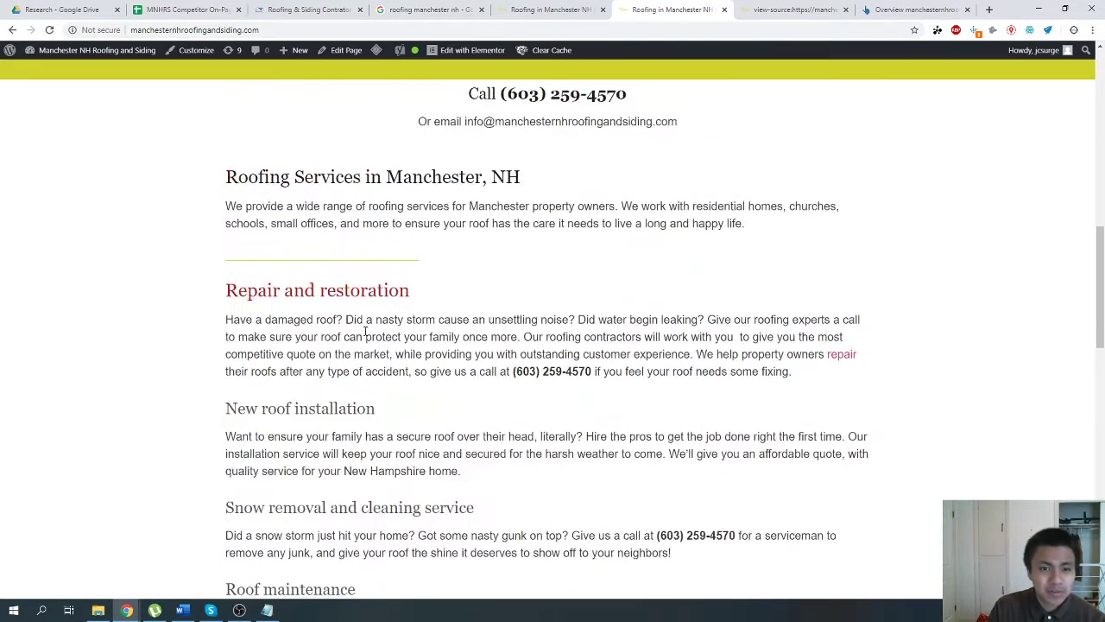
scroll(366, 330, "down", 1)
scroll(365, 335, "down", 3)
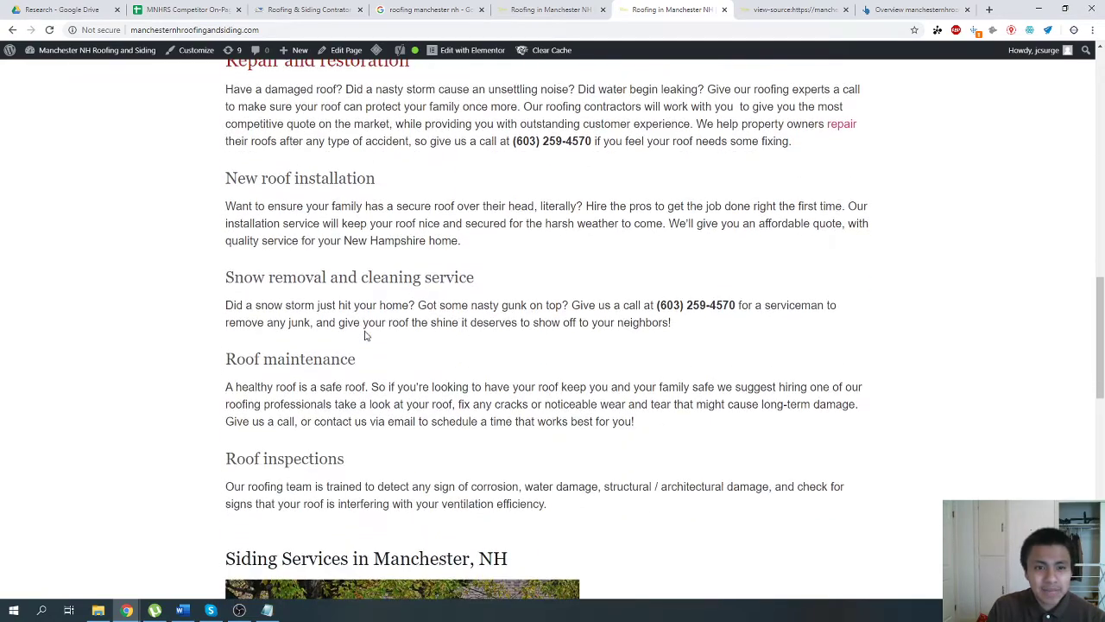
scroll(367, 332, "down", 12)
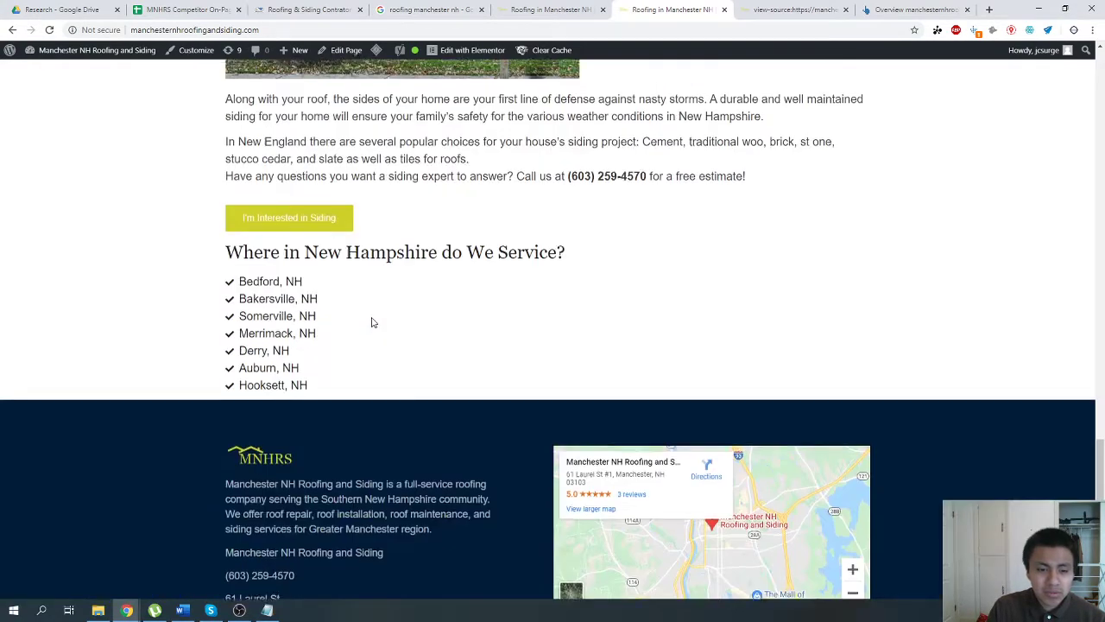
scroll(374, 295, "up", 6)
triple_click(344, 213)
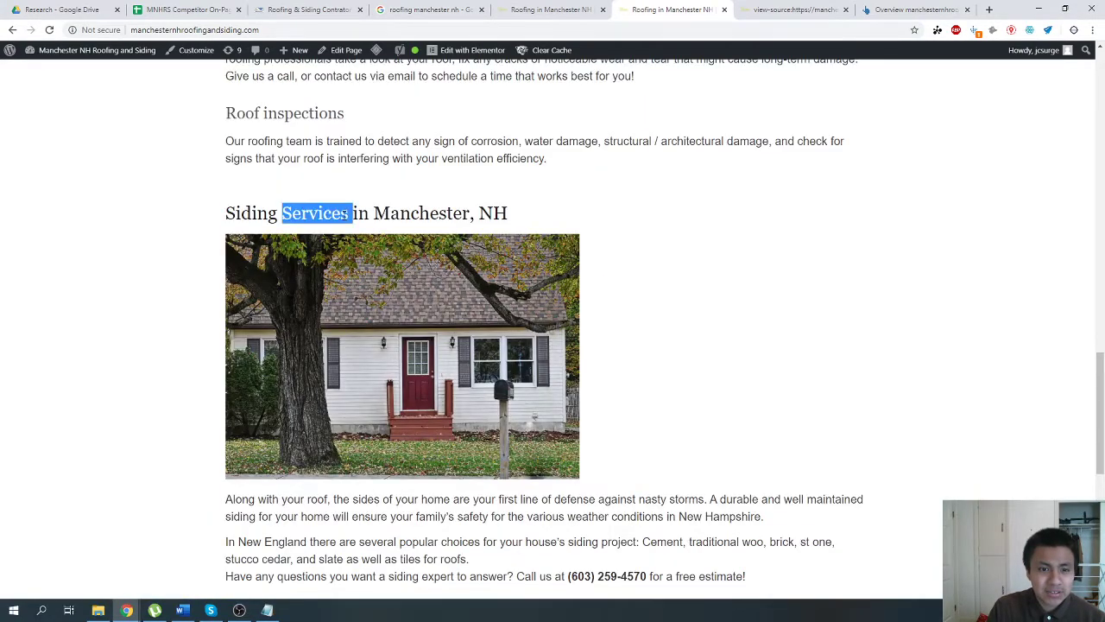
Open the home page in Elementor and inspect the settings of the siding section's heading and house image.
left_click(442, 52)
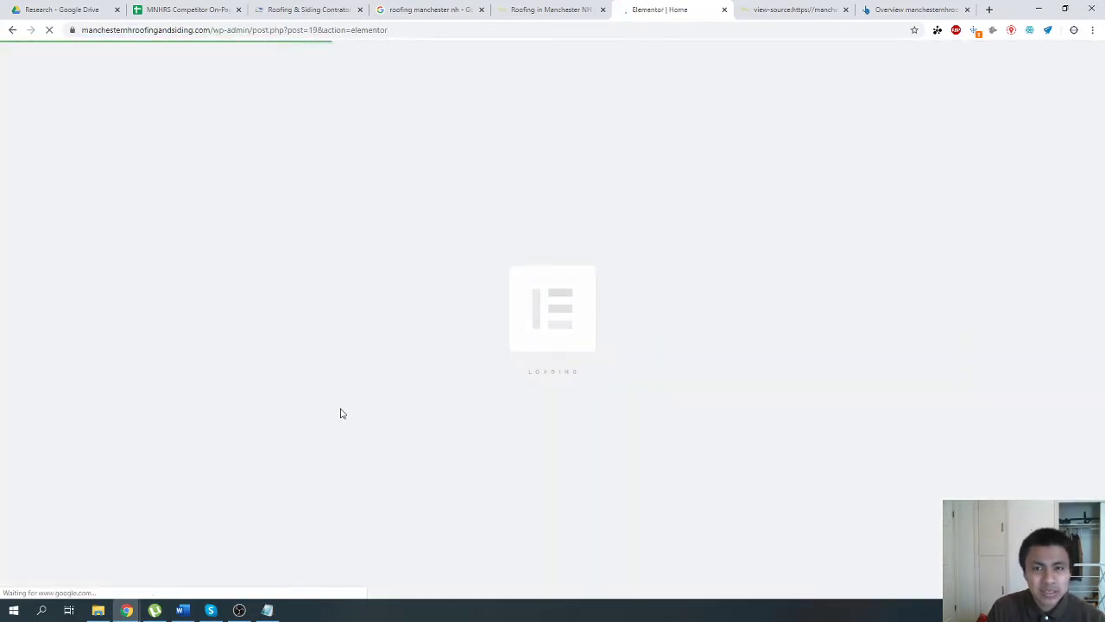
scroll(343, 391, "down", 10)
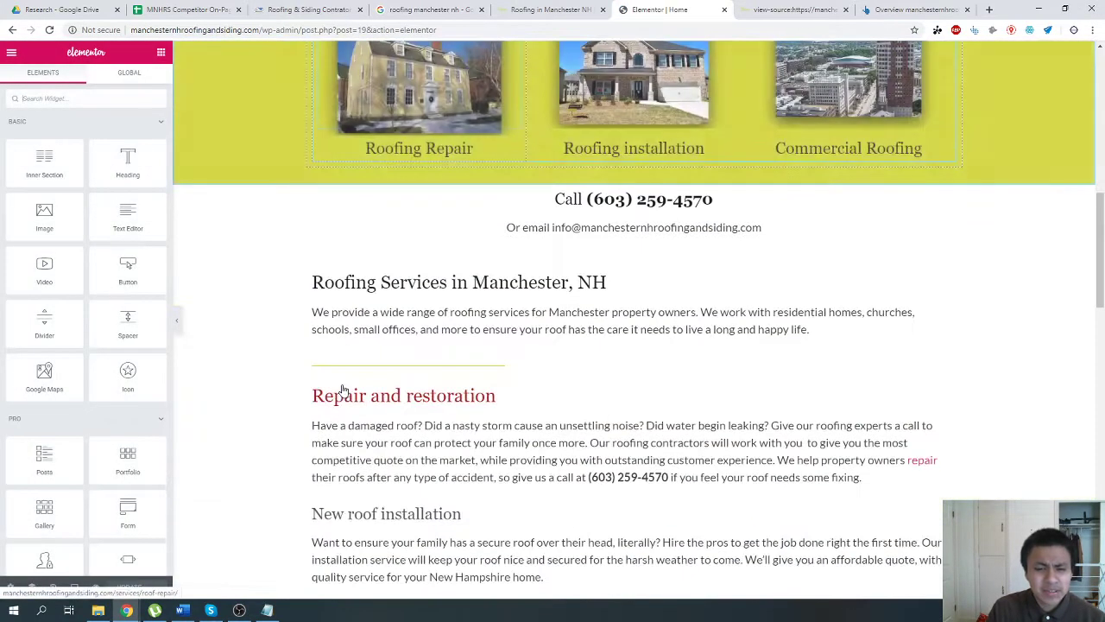
left_click(358, 262)
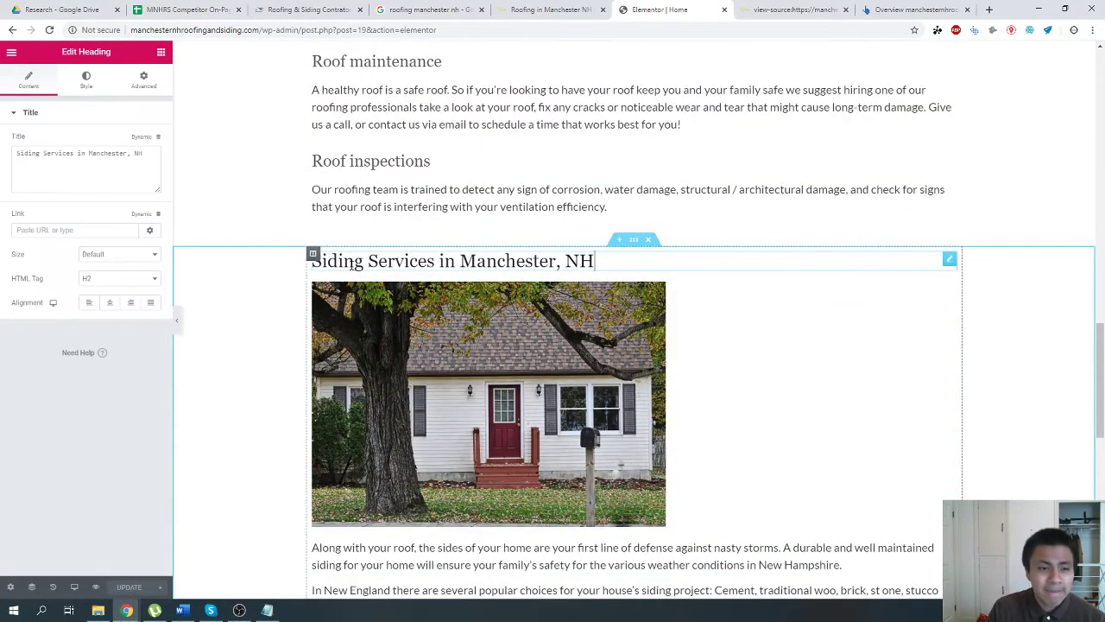
left_click(737, 455)
scroll(510, 412, "down", 3)
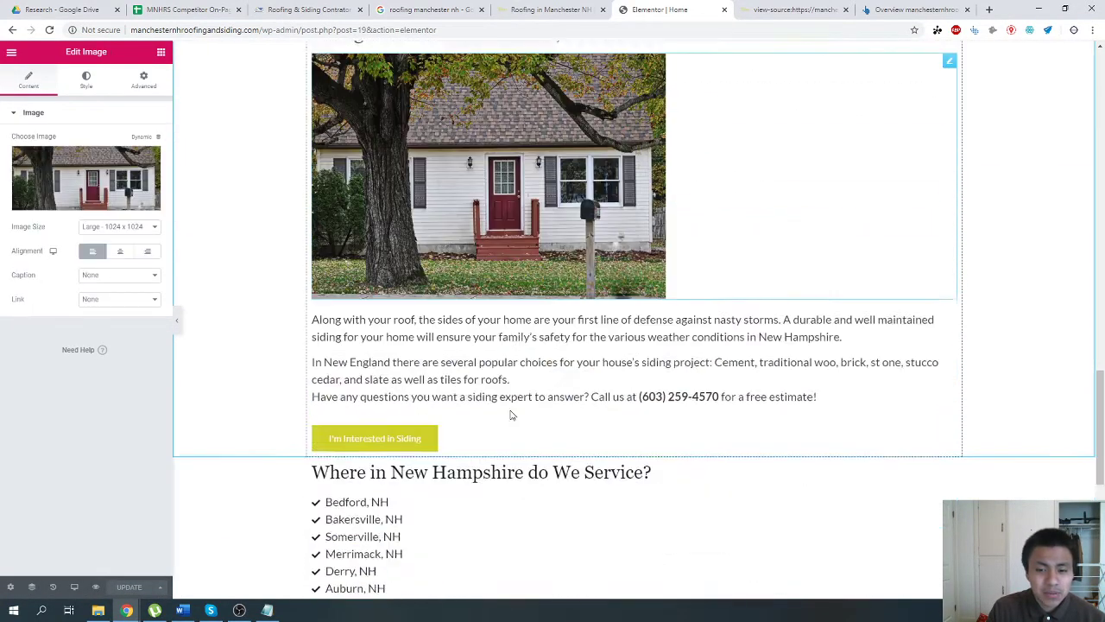
scroll(510, 415, "up", 3)
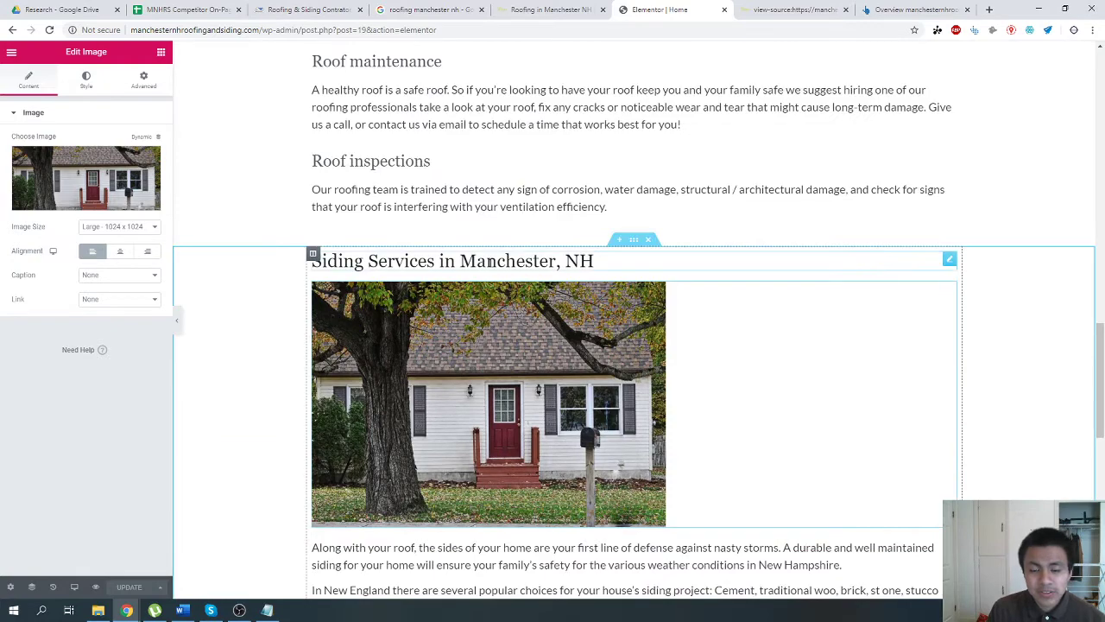
left_click(489, 262)
scroll(699, 464, "down", 2)
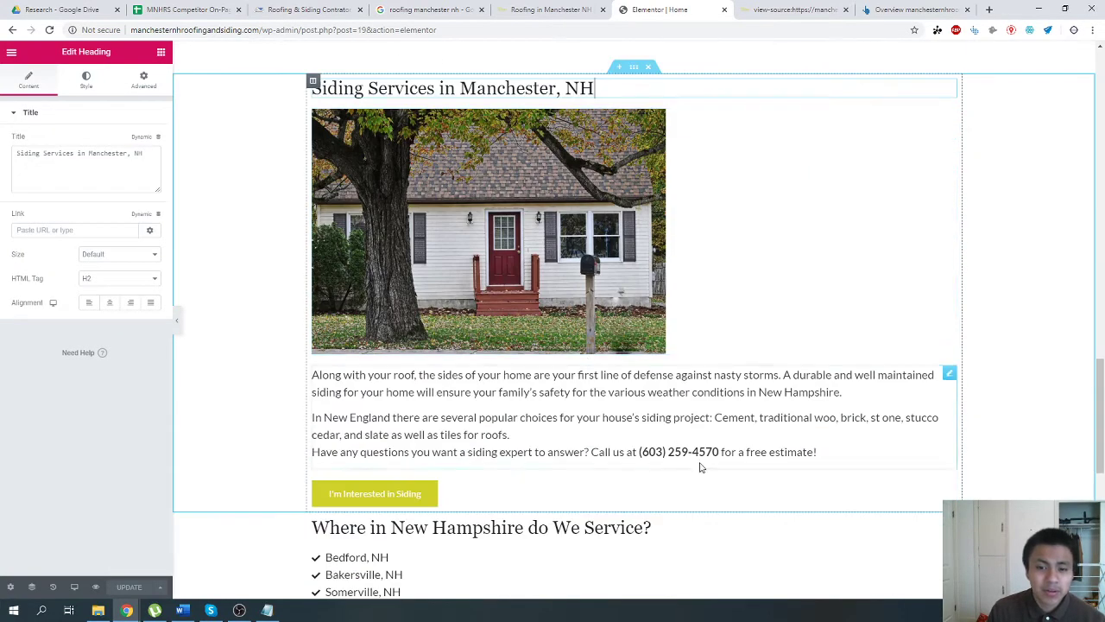
scroll(734, 471, "up", 3)
scroll(328, 276, "up", 4)
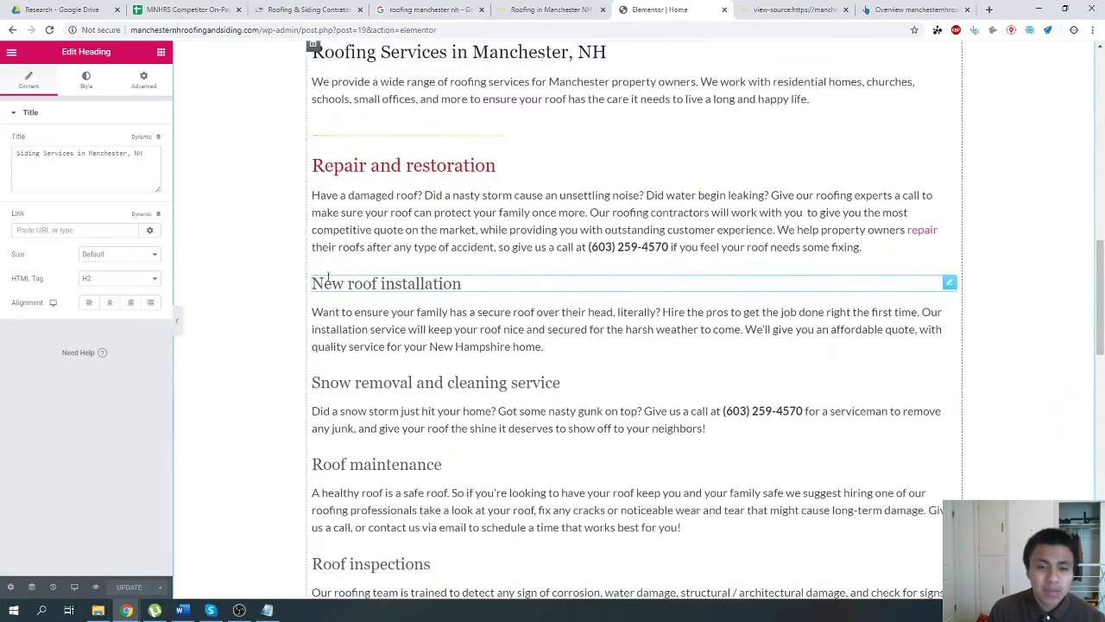
Bring back the widget list, review the page sections for image placement, and recheck the averages in the competitor spreadsheet.
left_click(11, 52)
left_click(161, 53)
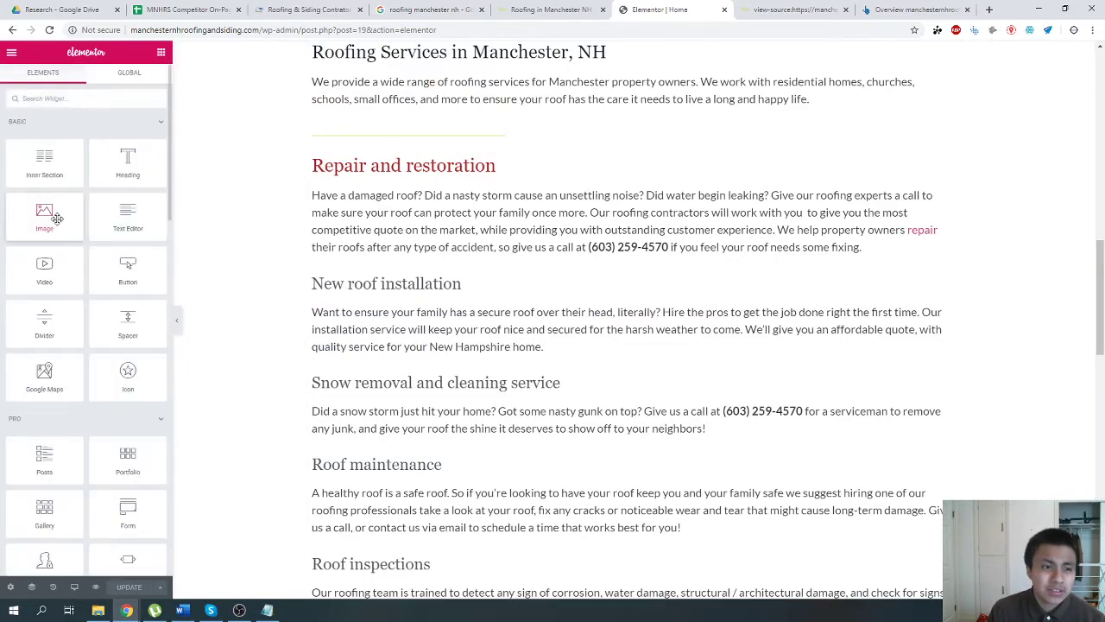
mouse_move(45, 212)
left_mouse_down()
mouse_move(544, 217)
mouse_move(311, 234)
mouse_move(37, 213)
left_mouse_up()
scroll(595, 320, "up", 7)
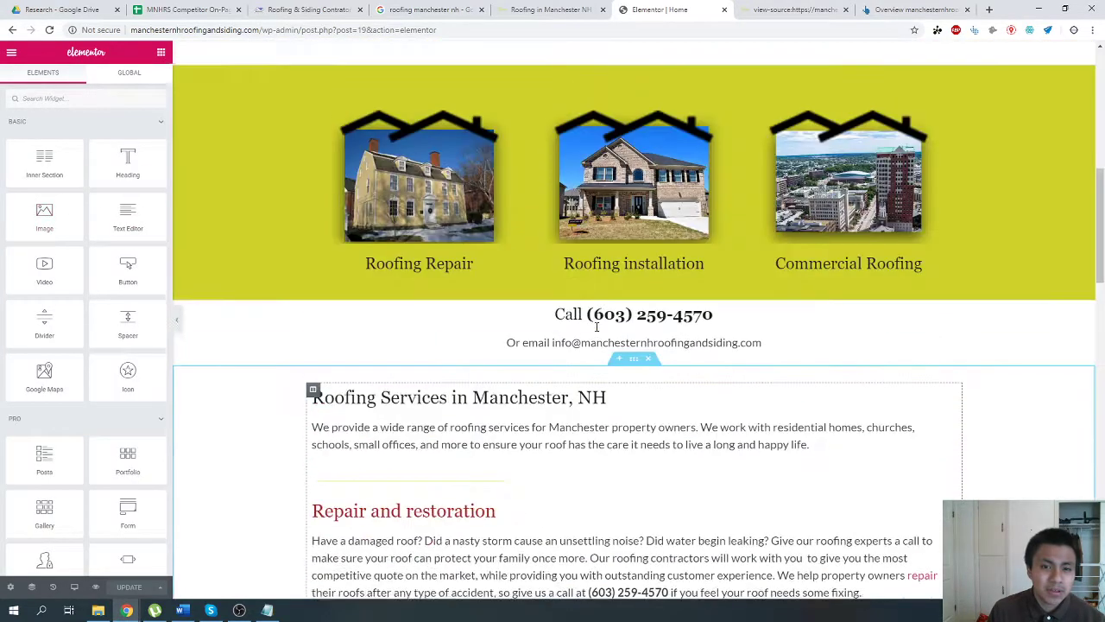
scroll(595, 328, "up", 3)
scroll(513, 373, "down", 10)
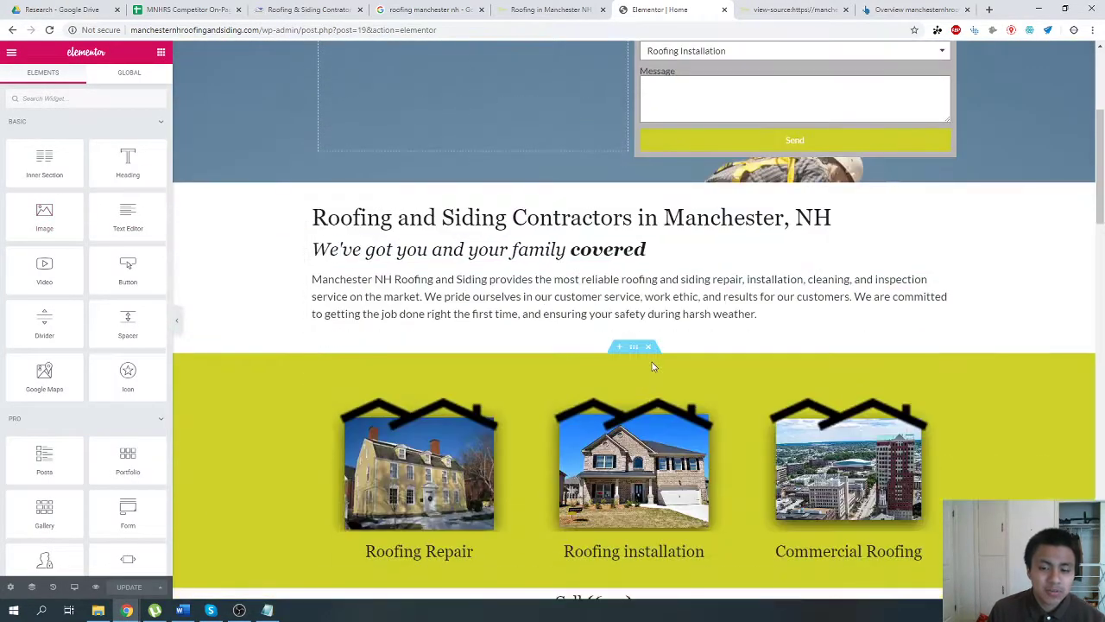
left_click(168, 9)
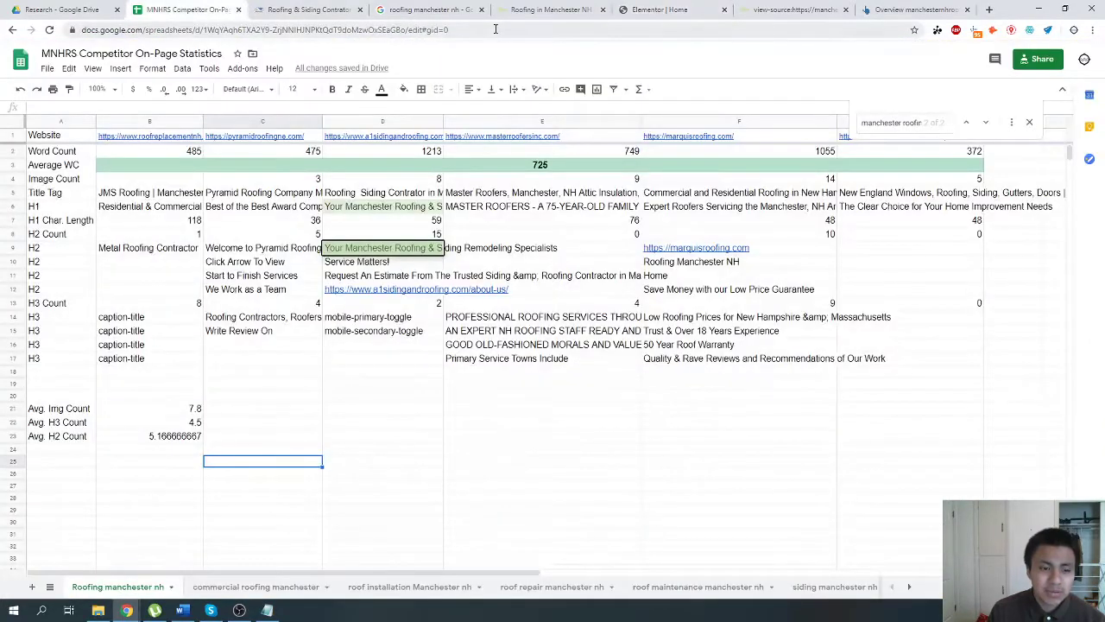
left_click(659, 10)
scroll(604, 303, "down", 3)
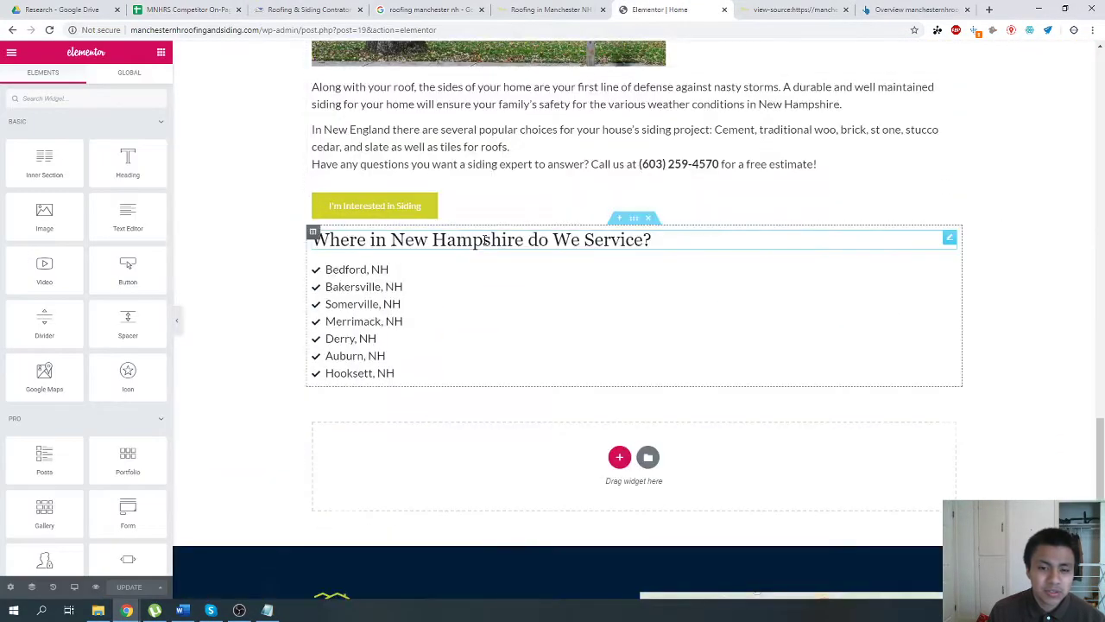
Add the line "Hey VA create 3 images for MNHRS" below the home page task list in Notepad.
left_click(267, 610)
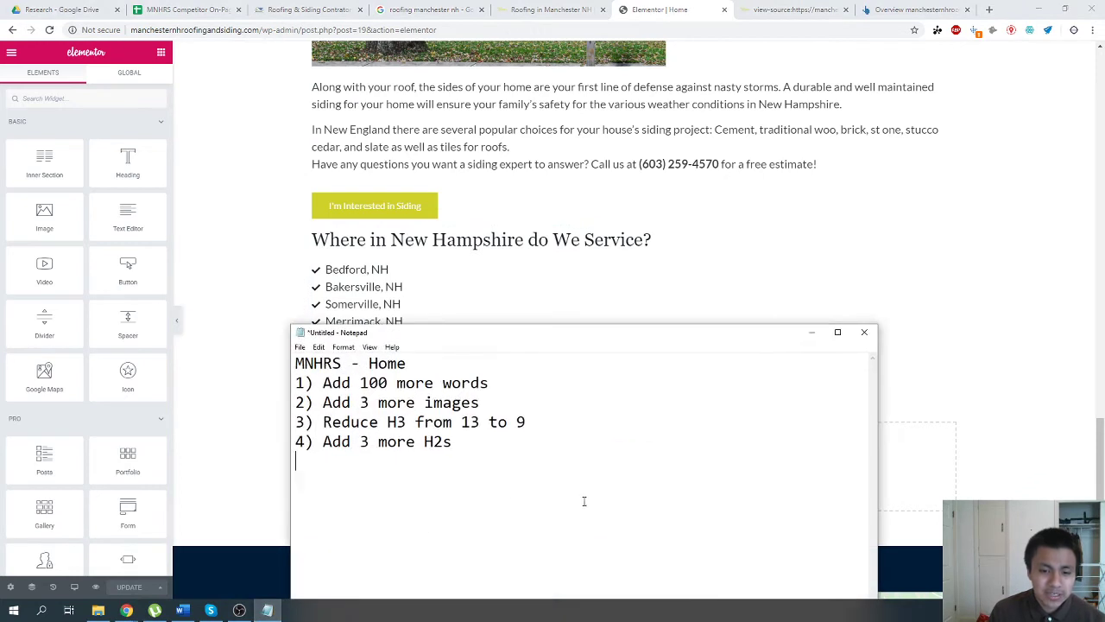
type("Hey VA")
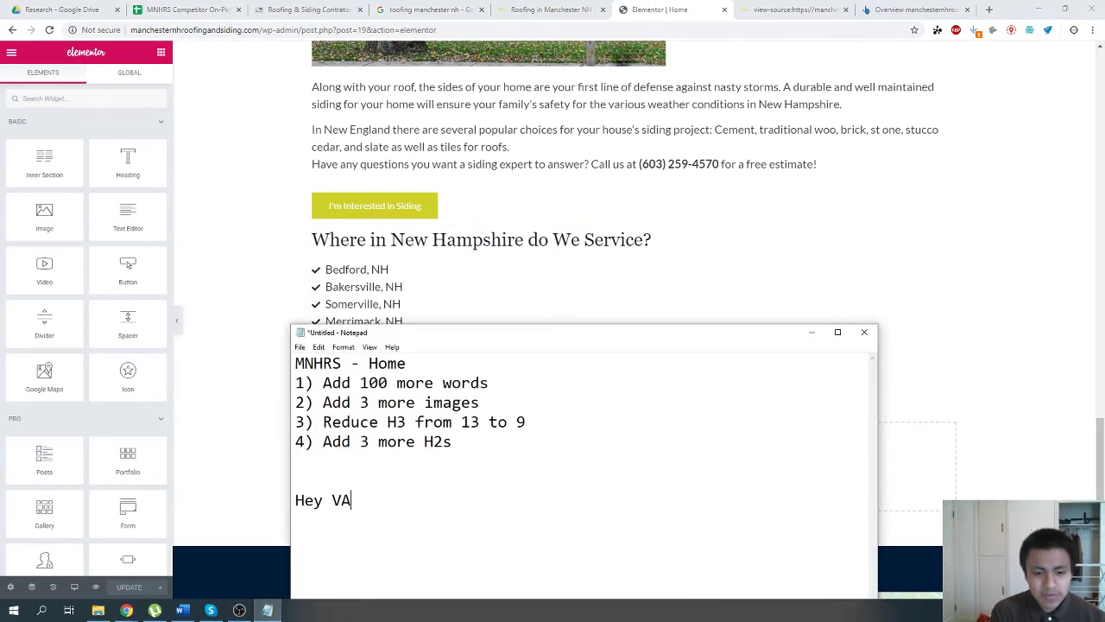
type(" create 3 ima")
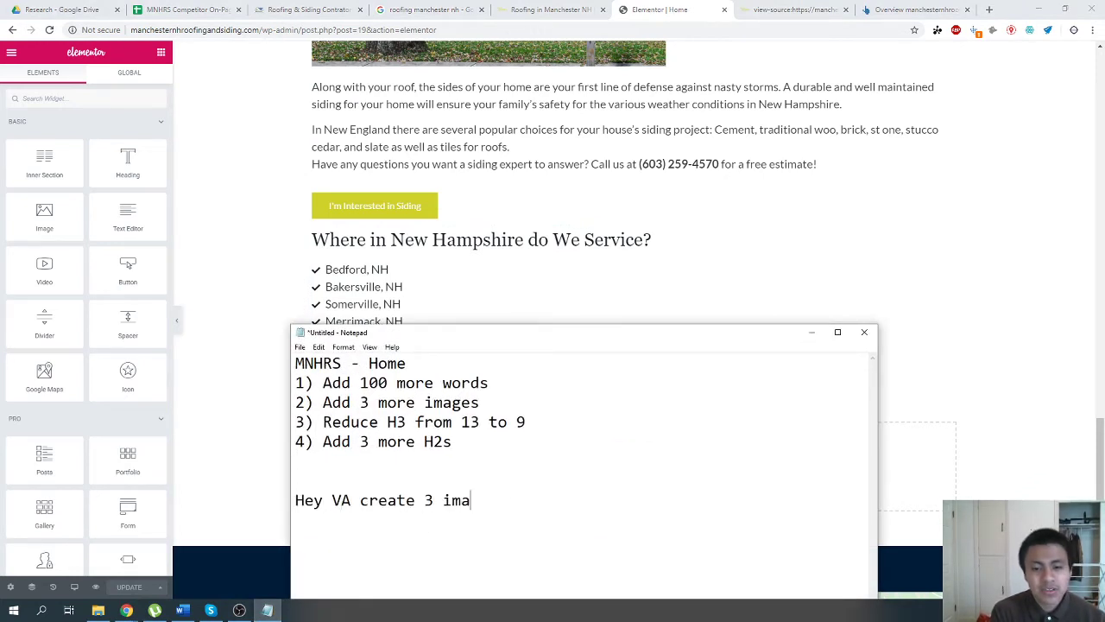
type("ges for m")
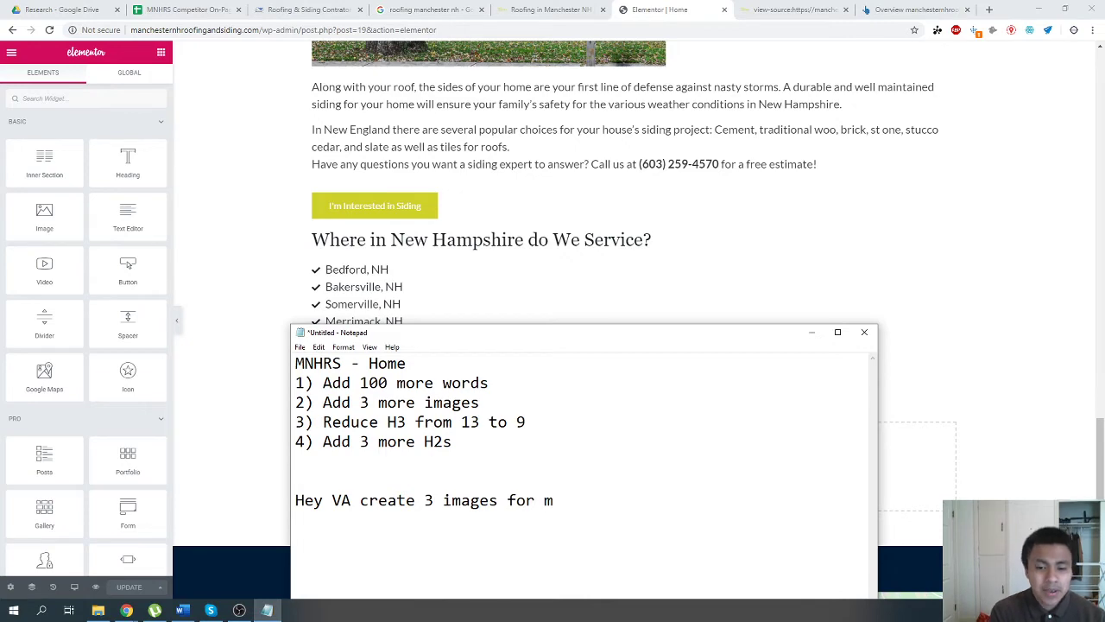
key("BackSpace")
type("MNHRS")
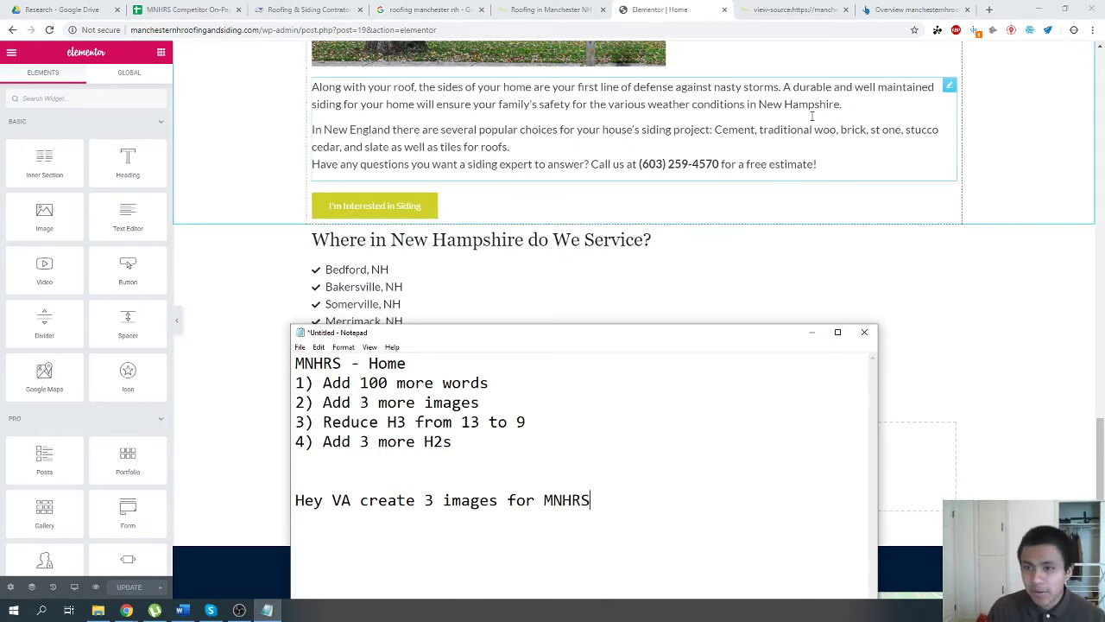
Close the page source and Ahrefs overview in the browser and open a blank new tab.
left_click(844, 30)
left_click(834, 17)
left_click(845, 10)
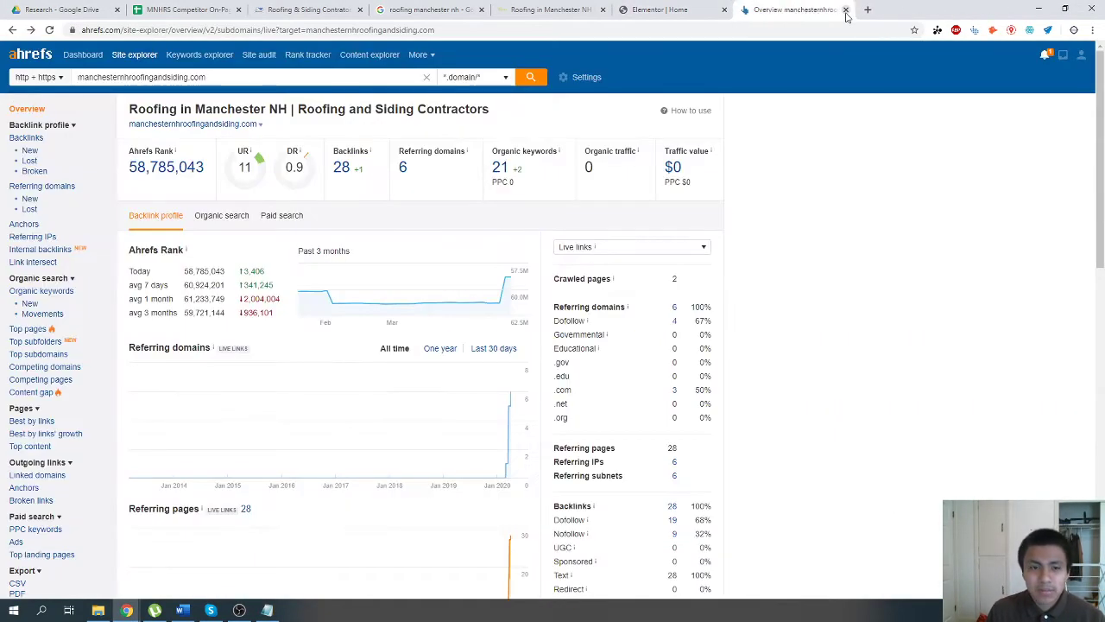
left_click(847, 10)
left_click(844, 11)
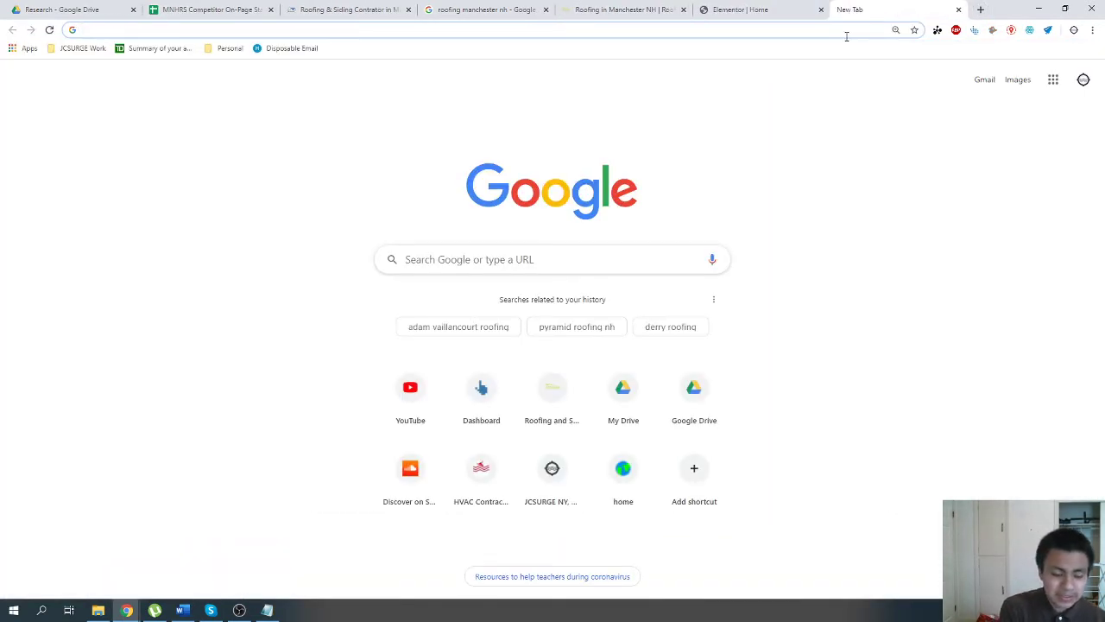
Open the first competitor's site, roofreplacementnh.com, from the spreadsheet and look over its home page.
left_click(207, 10)
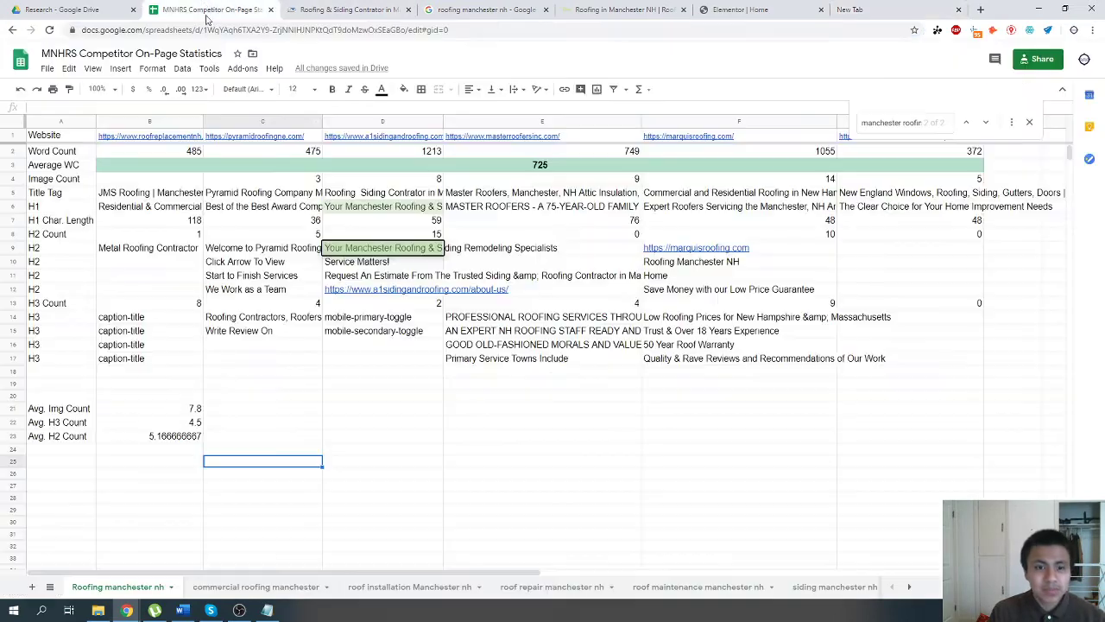
left_click(137, 138)
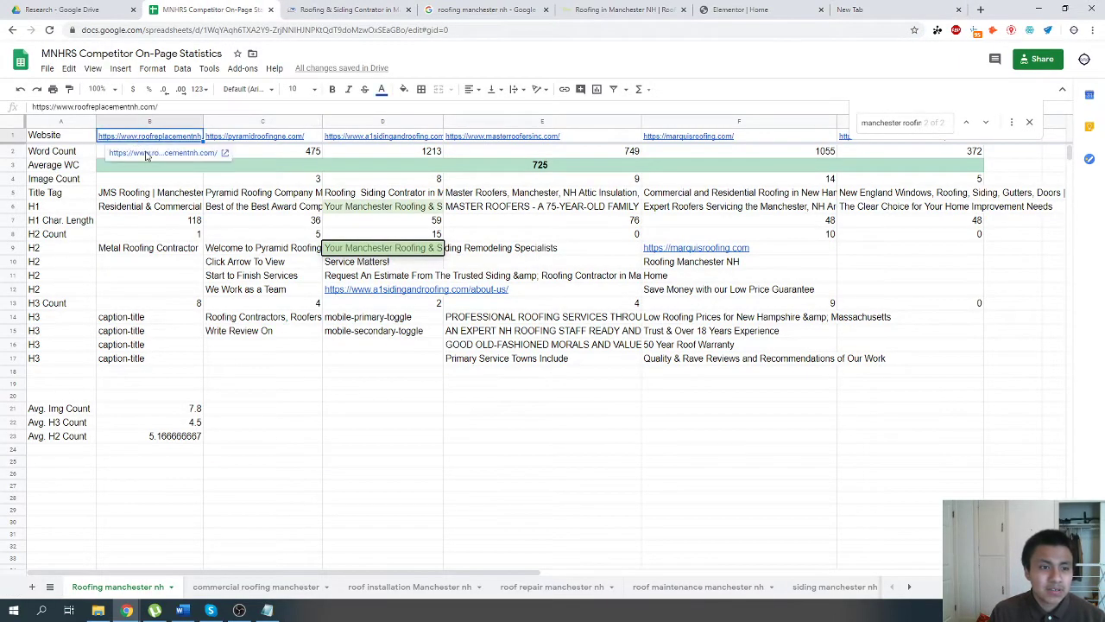
left_click(146, 153)
left_click(186, 7)
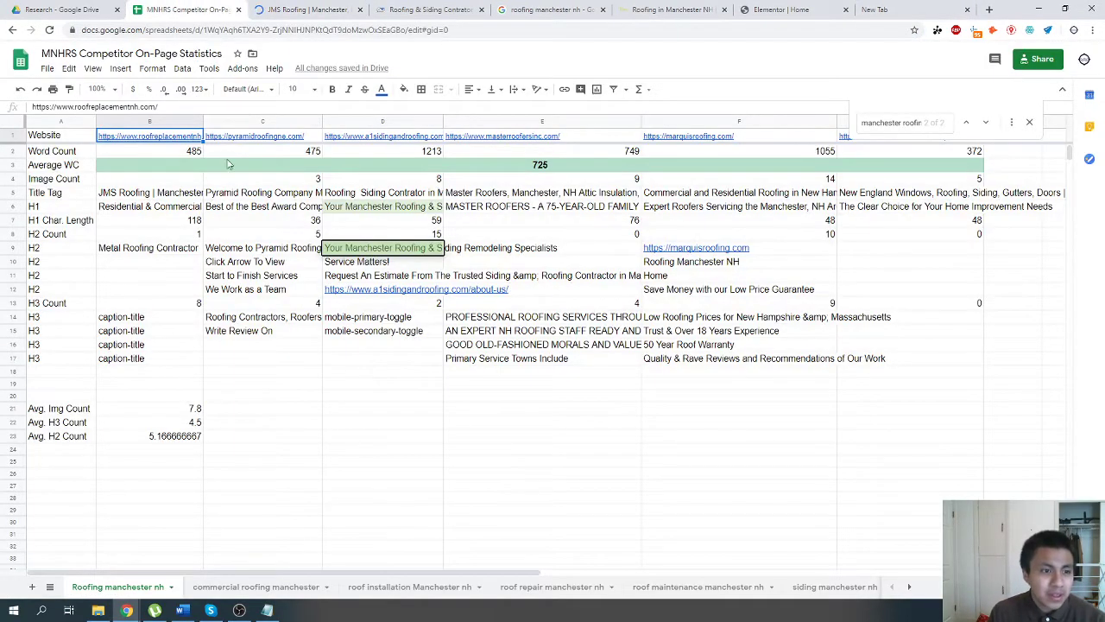
key("ctrl+Tab")
scroll(449, 373, "down", 8)
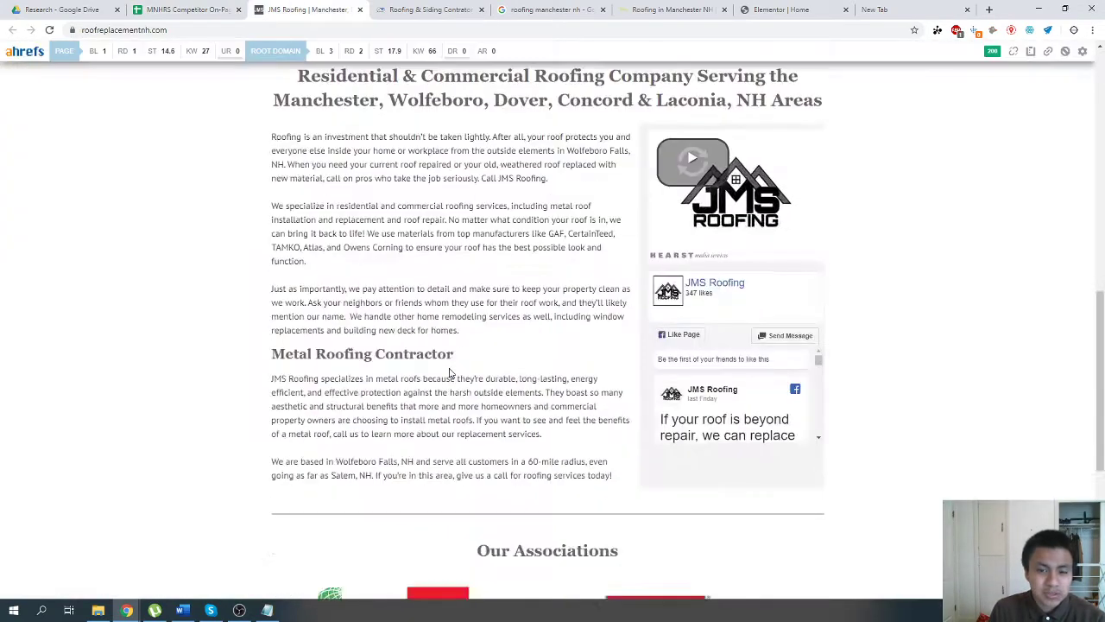
scroll(449, 373, "up", 5)
key("ctrl+shift+Tab")
Count the images on the roofreplacementnh.com home page and enter 12 as its image count in the competitor spreadsheet.
left_click(164, 183)
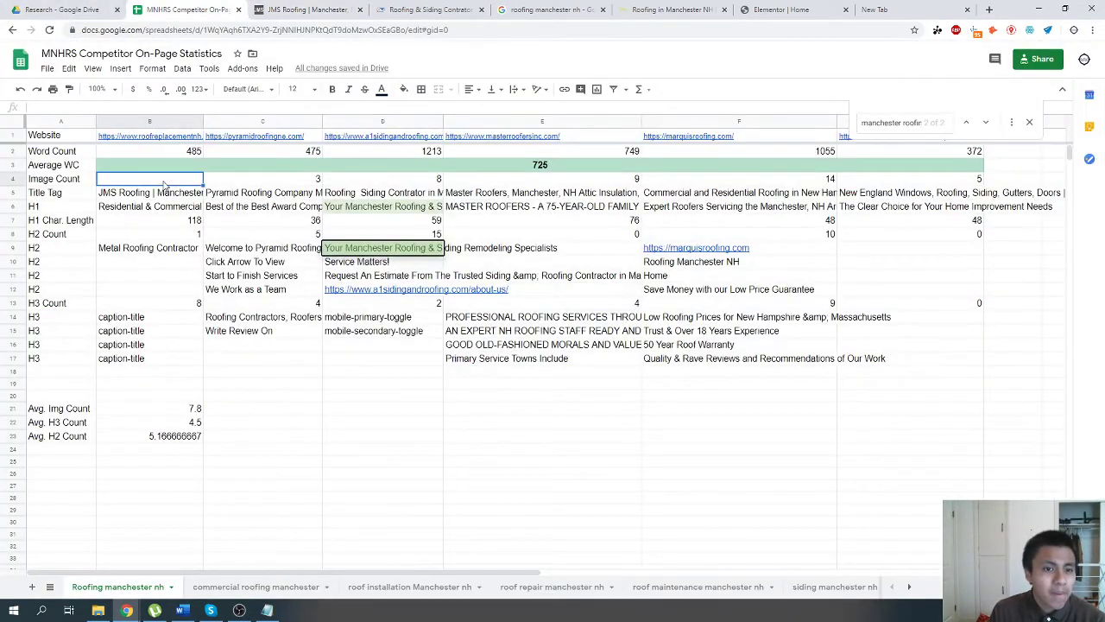
key("ctrl+Tab")
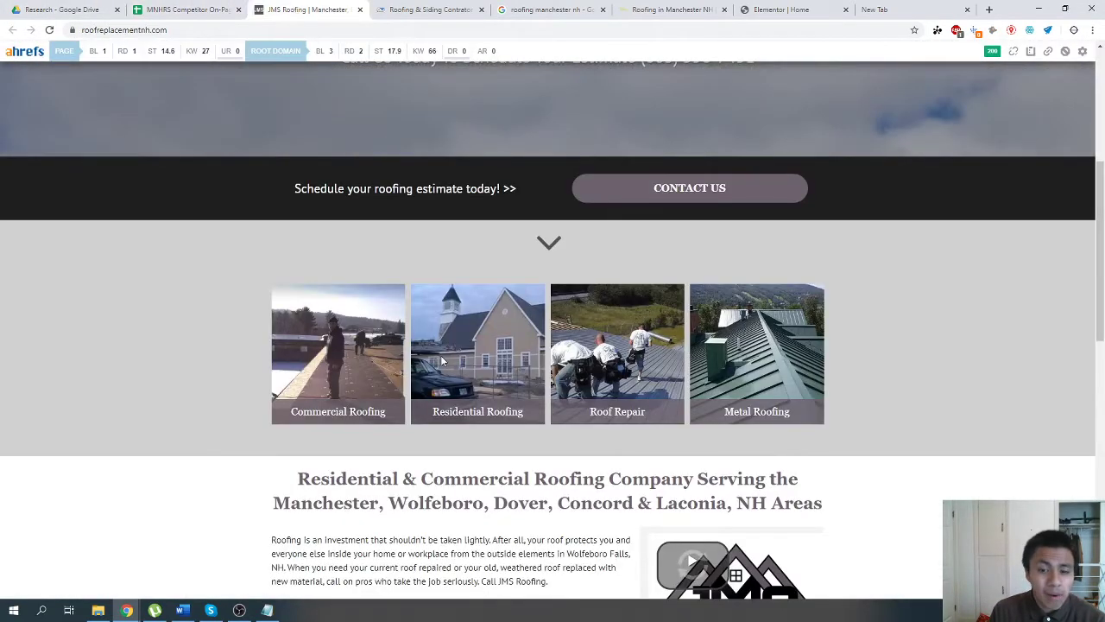
scroll(442, 361, "down", 2)
scroll(442, 361, "up", 5)
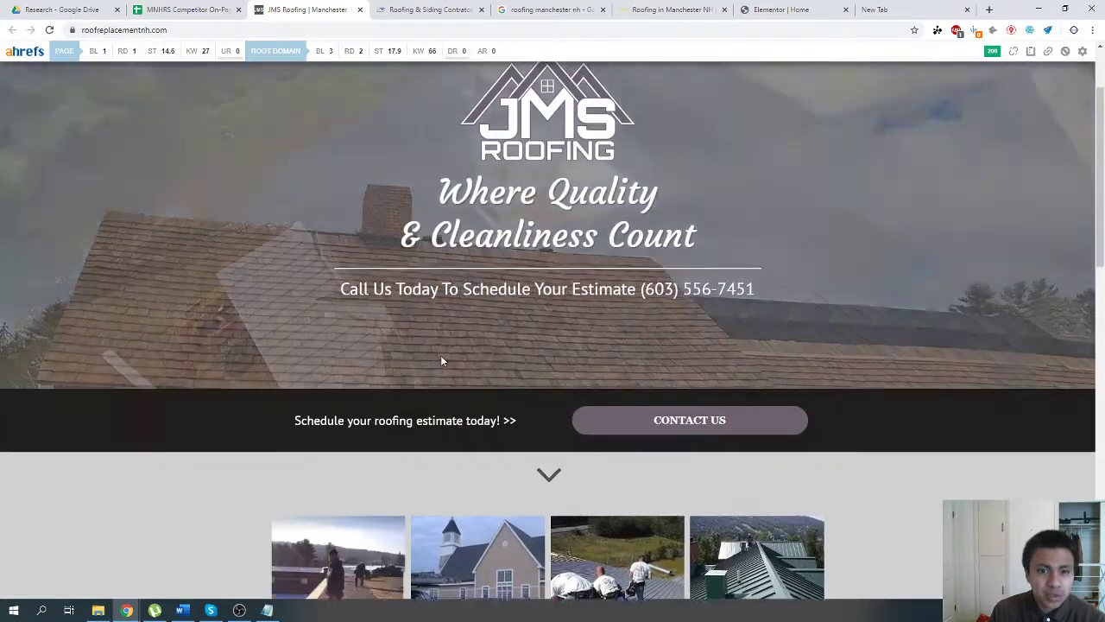
scroll(441, 361, "up", 2)
left_click(197, 6)
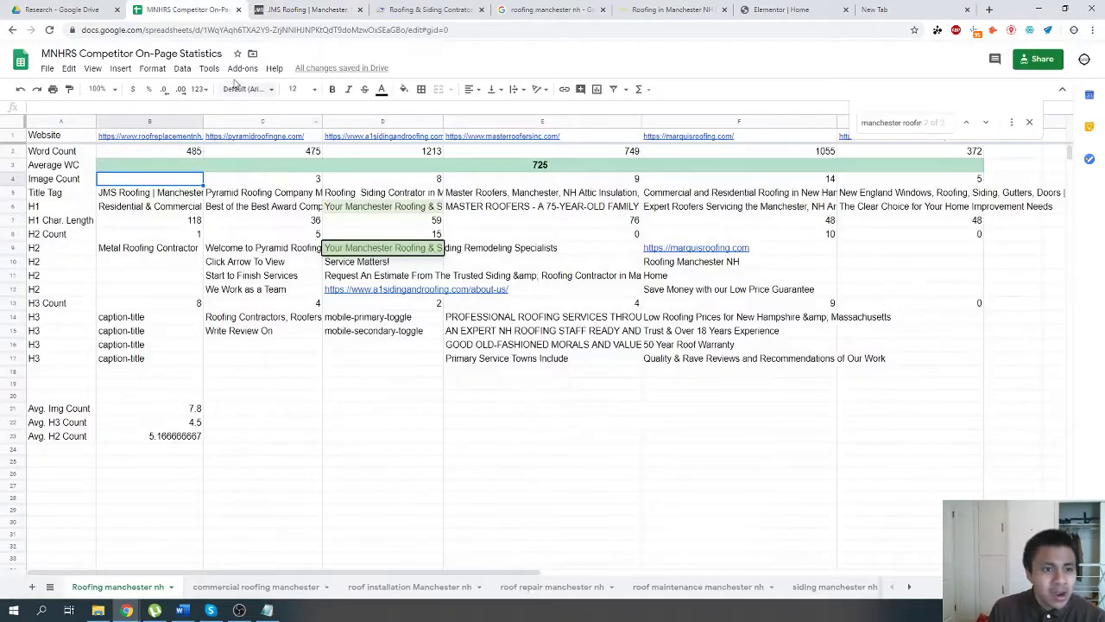
left_click(303, 10)
scroll(553, 328, "down", 2)
scroll(676, 421, "down", 3)
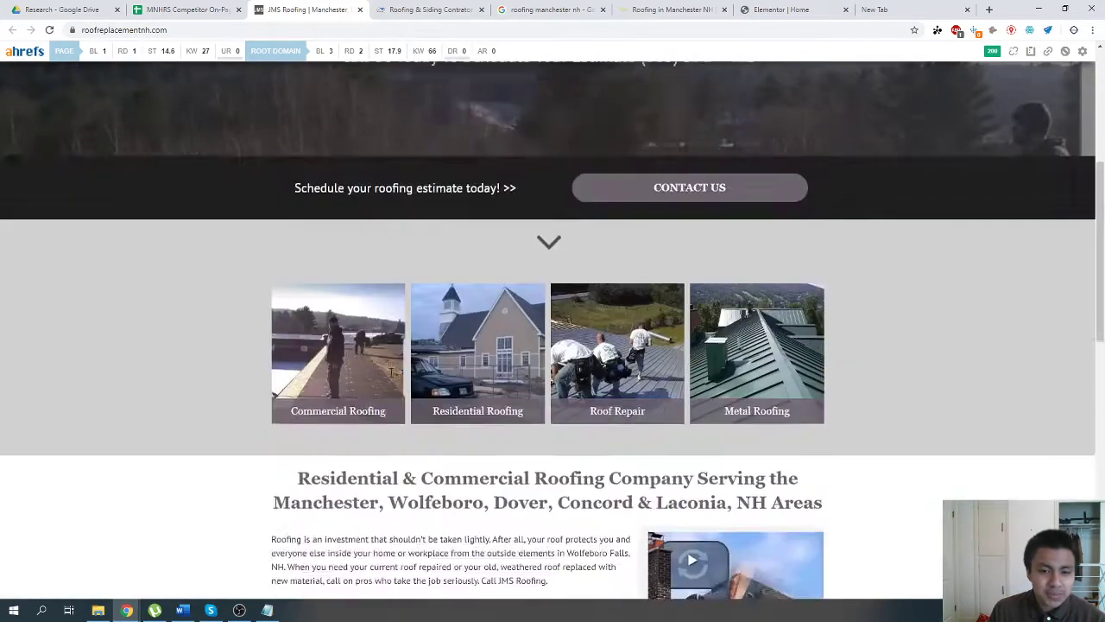
scroll(676, 422, "down", 8)
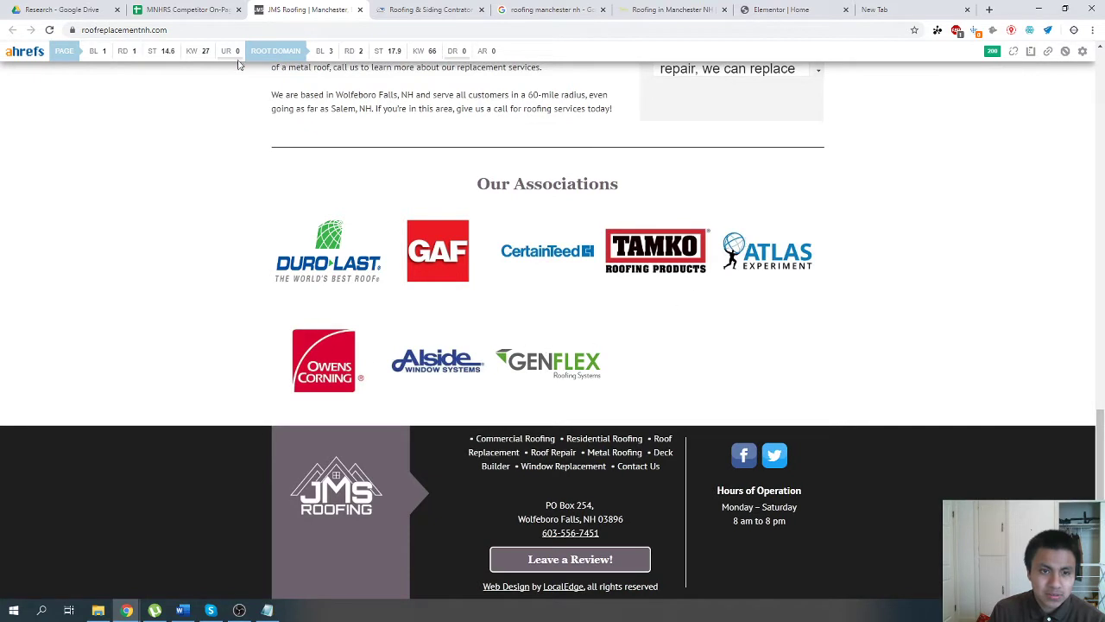
left_click(211, 9)
type("12")
key("Return")
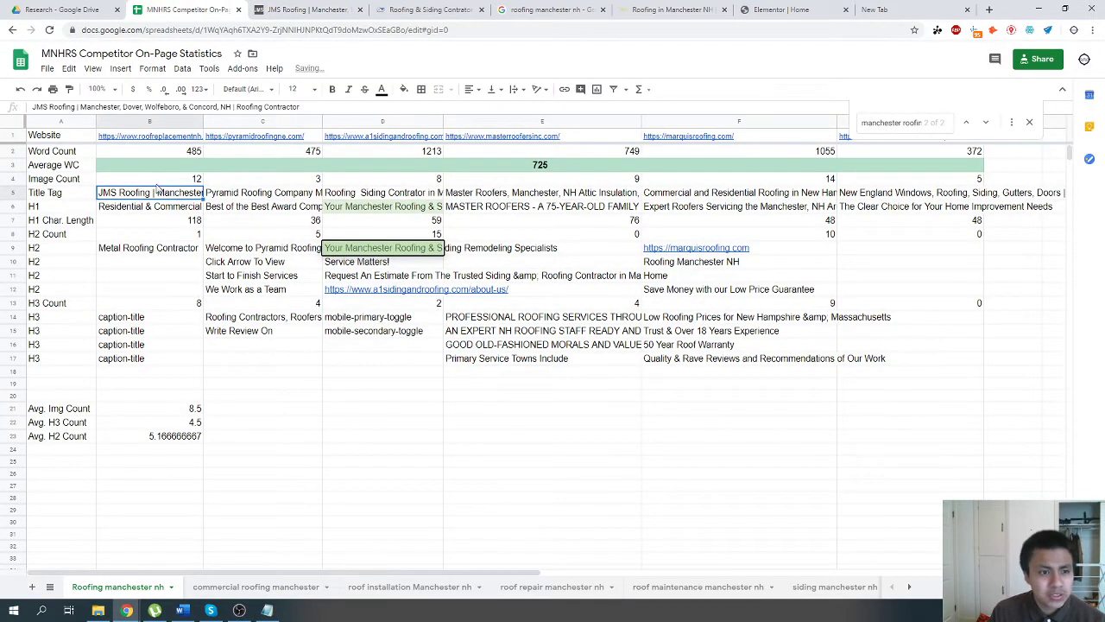
left_click(162, 182)
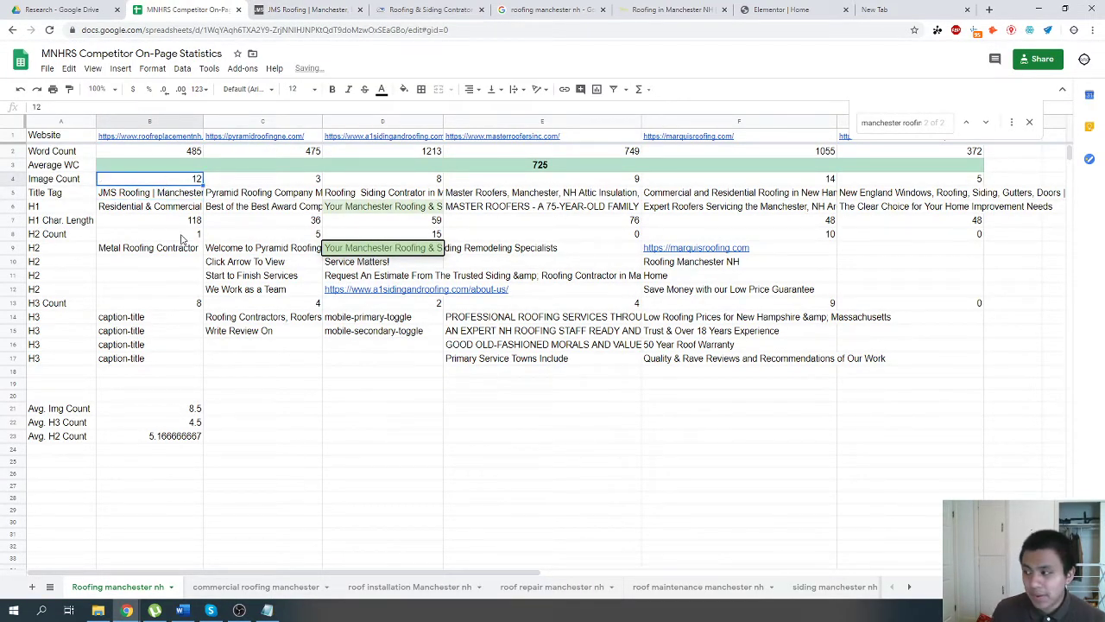
Review the roofreplacementnh.com home page's images again, from the association logos up to the header, against the spreadsheet's image counts.
left_click(257, 10)
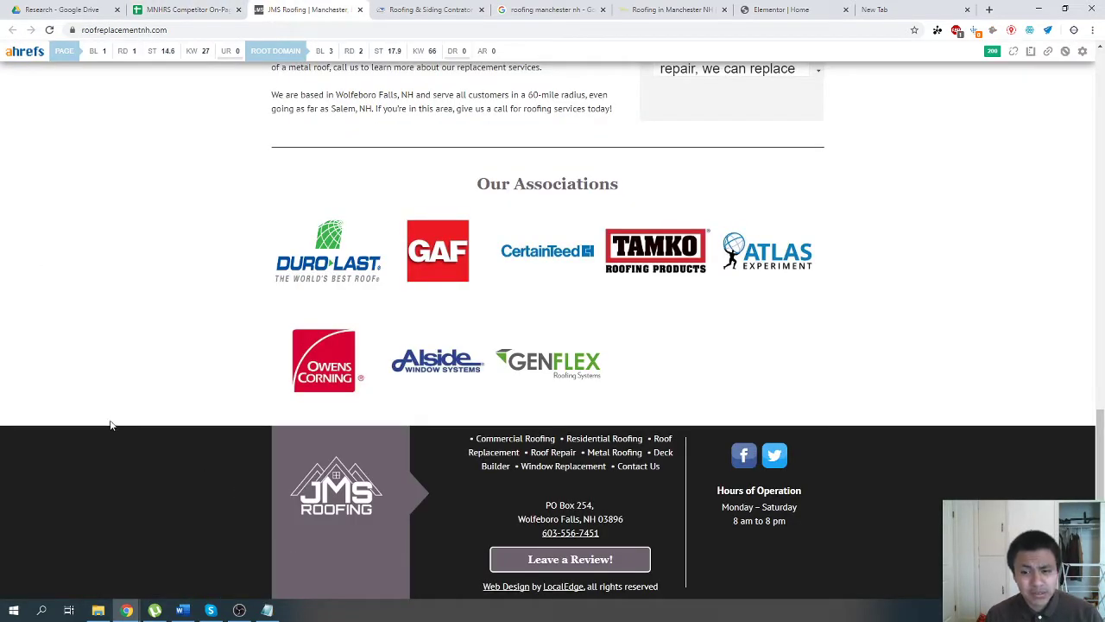
left_click(205, 9)
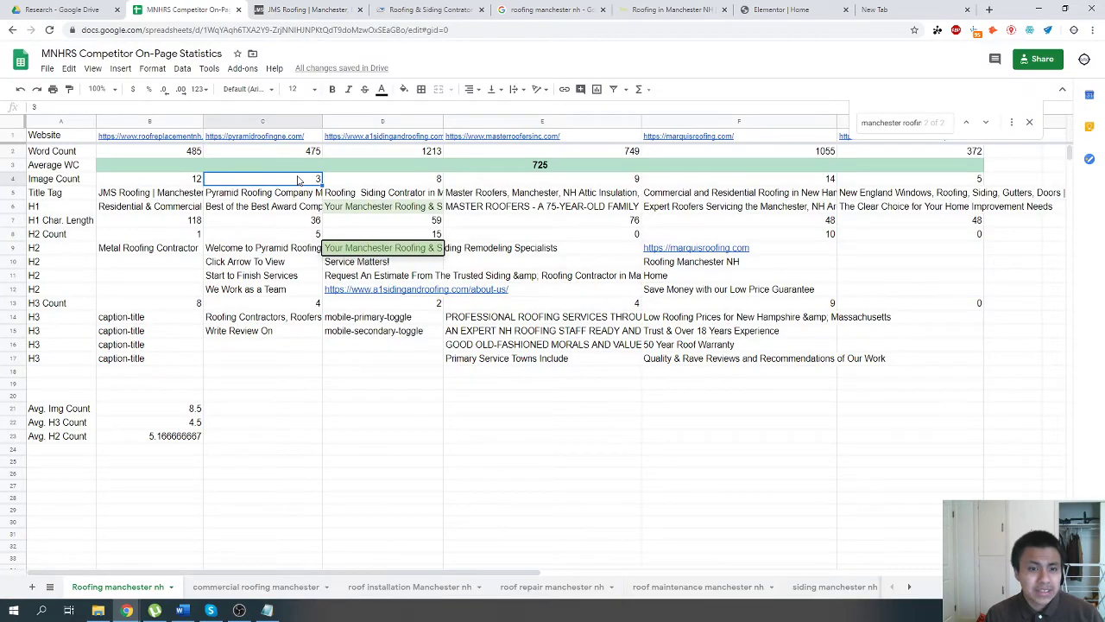
left_click(285, 10)
left_click(207, 10)
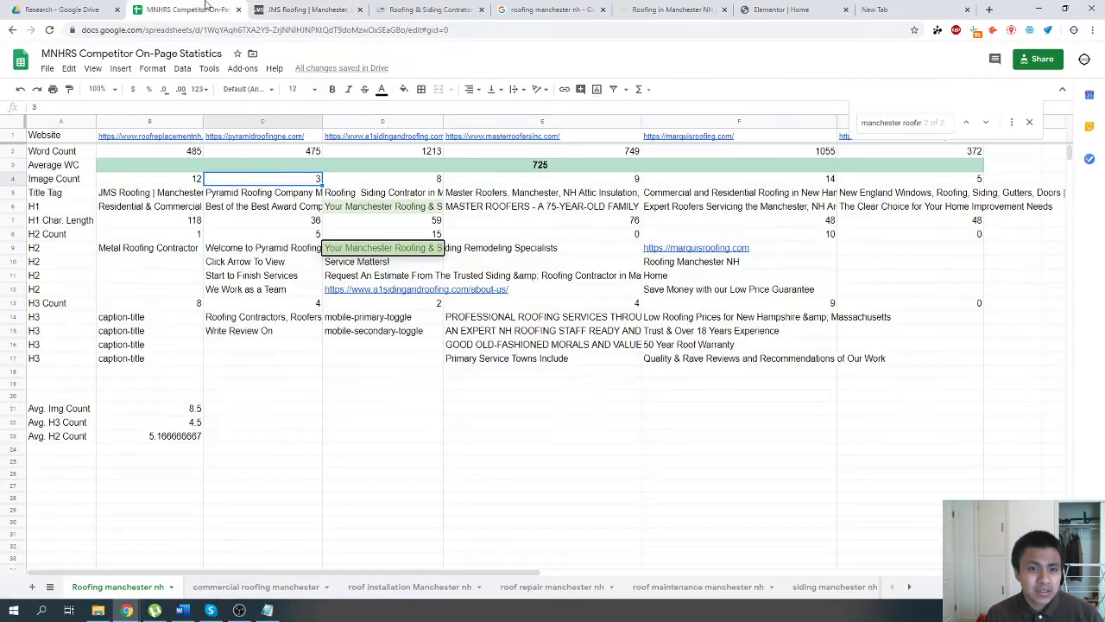
left_click(268, 9)
scroll(561, 453, "up", 10)
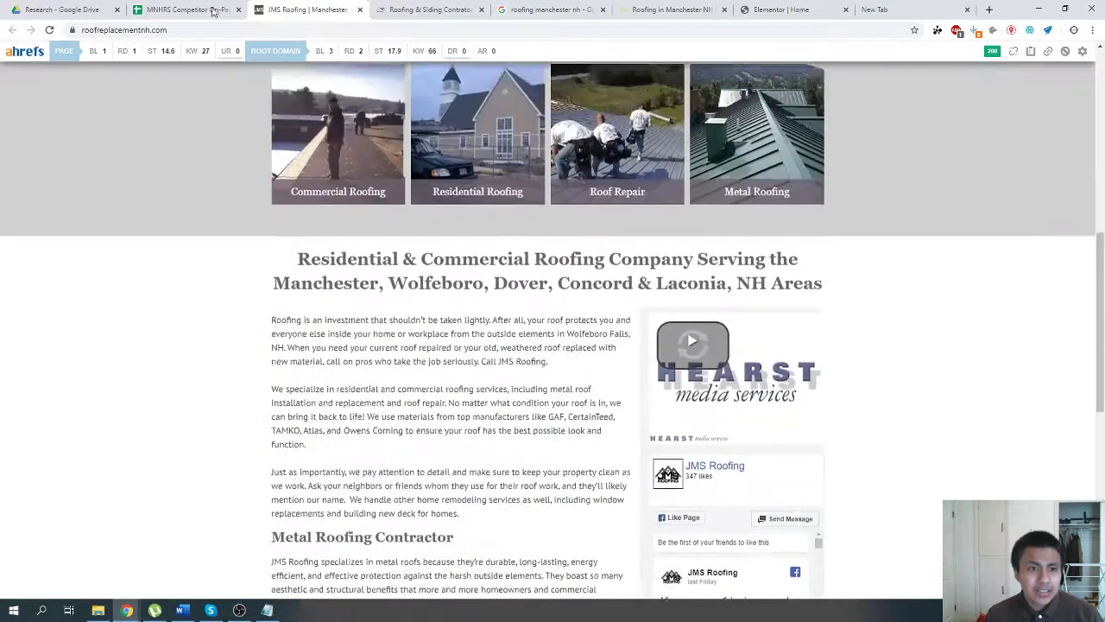
left_click(212, 10)
left_click(303, 9)
scroll(311, 300, "down", 3)
scroll(311, 301, "up", 5)
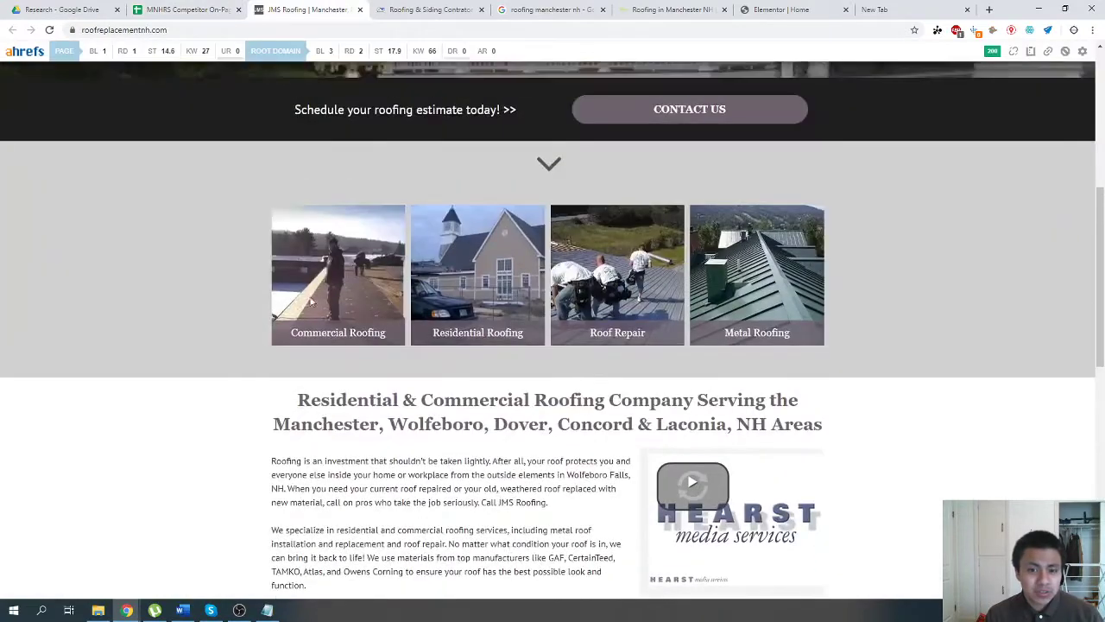
scroll(708, 438, "up", 3)
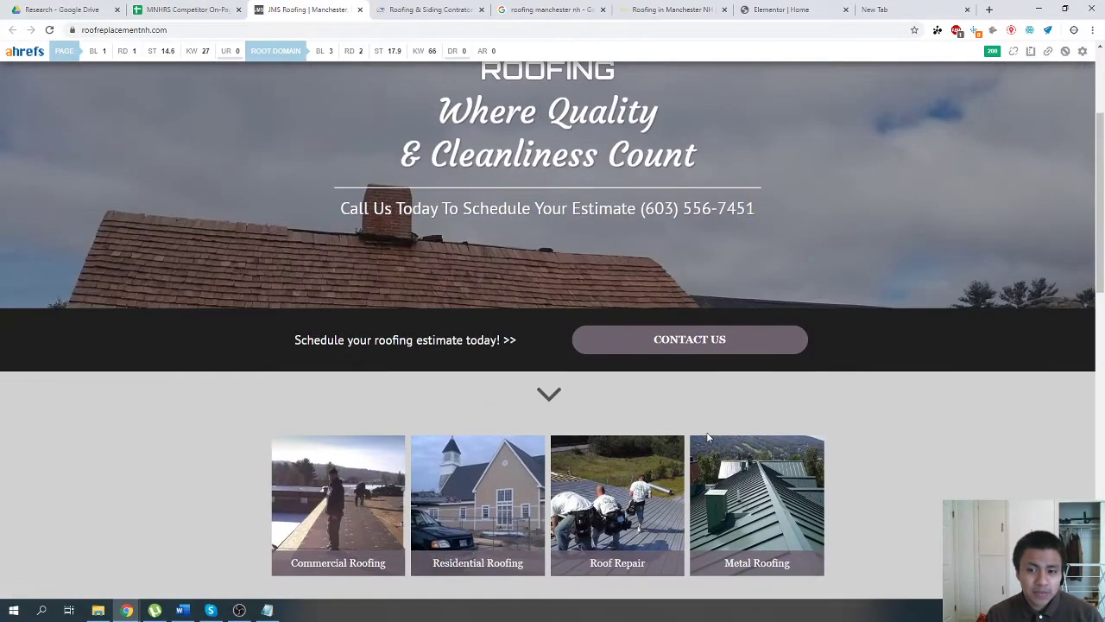
scroll(734, 458, "up", 3)
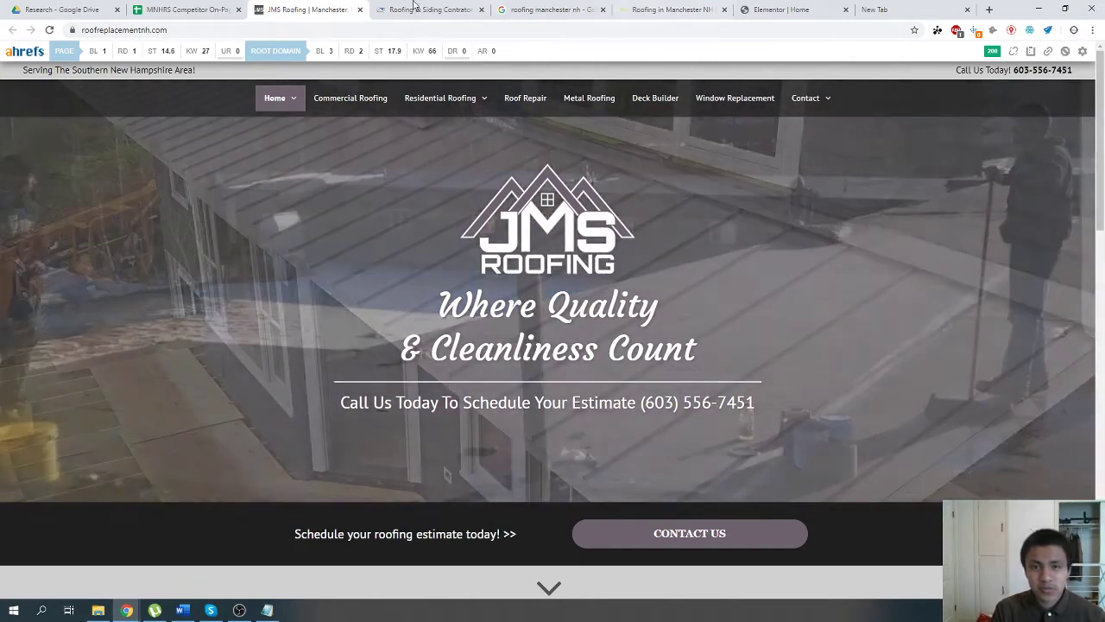
key("ctrl+Tab")
Open the second competitor's site, pyramidroofingne.com, from the spreadsheet and examine its home page images down to the award badges.
left_click(171, 7)
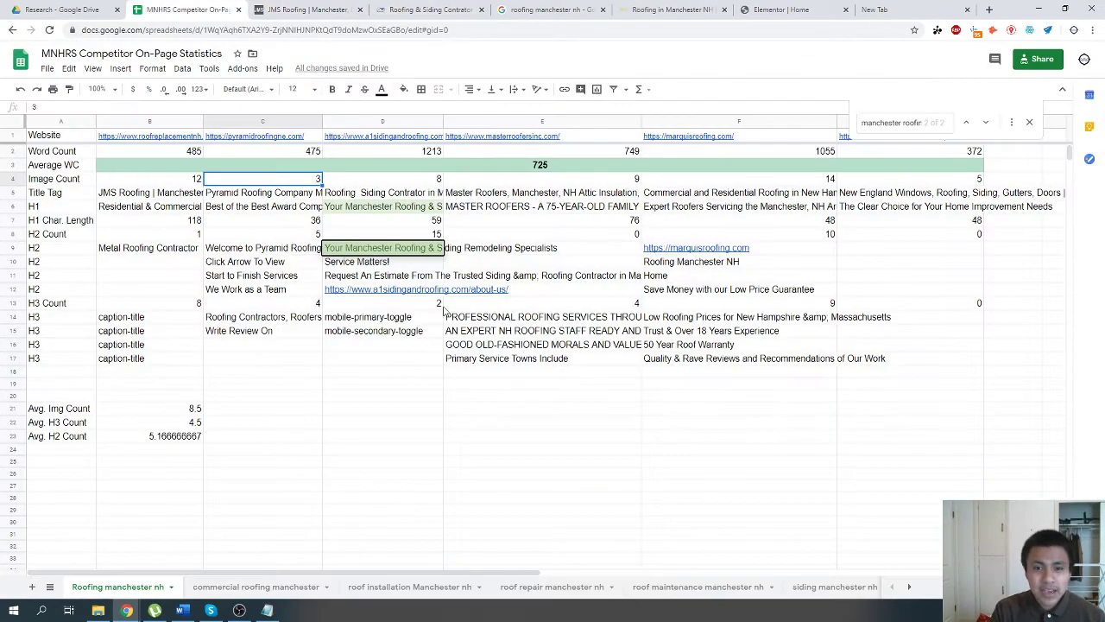
left_click(256, 140)
left_click(259, 152)
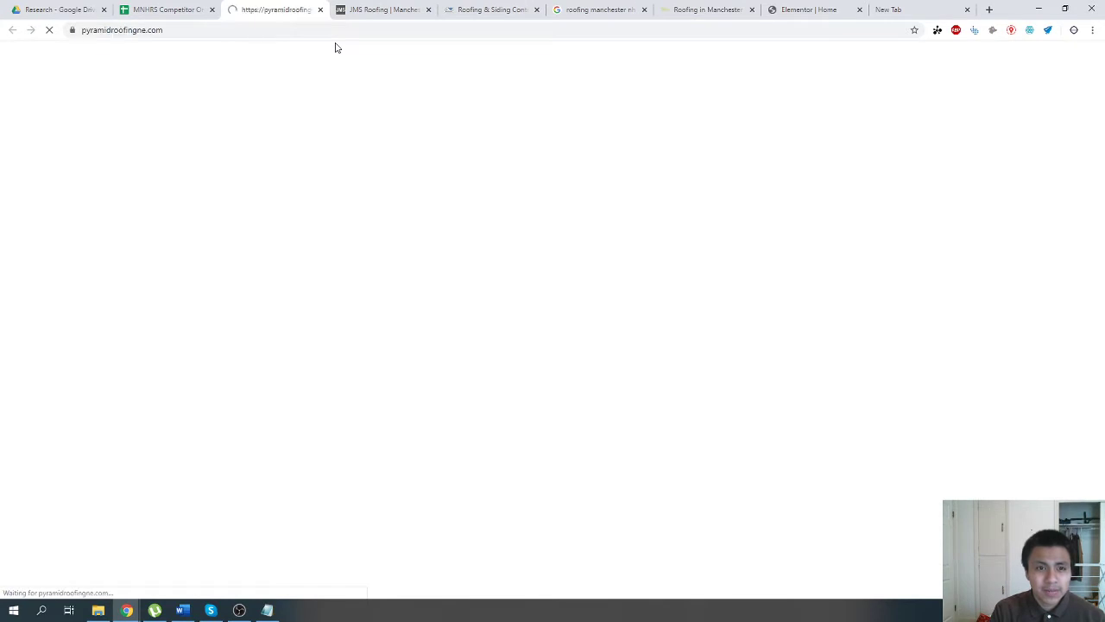
scroll(545, 289, "down", 4)
scroll(545, 289, "down", 10)
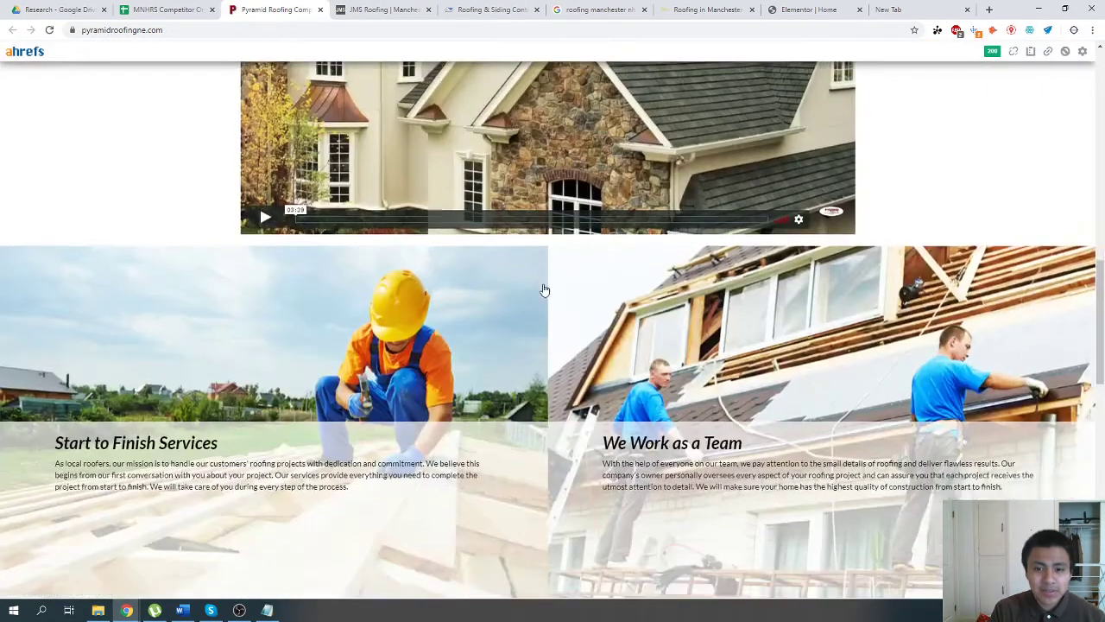
scroll(545, 289, "down", 3)
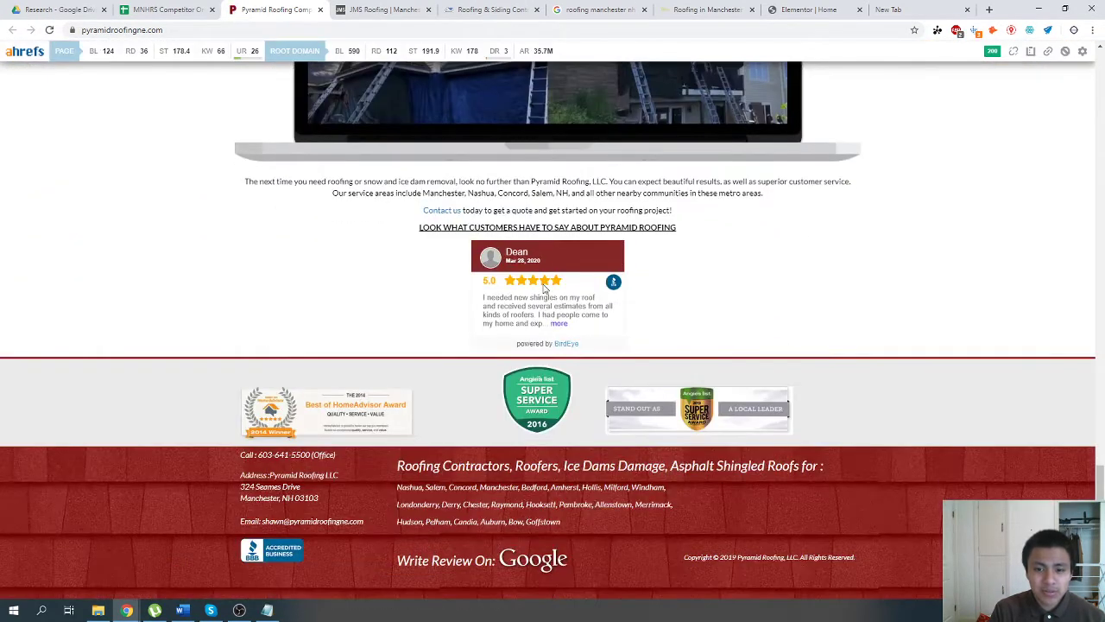
scroll(544, 289, "up", 4)
scroll(382, 427, "down", 4)
left_click_drag(163, 368, 820, 426)
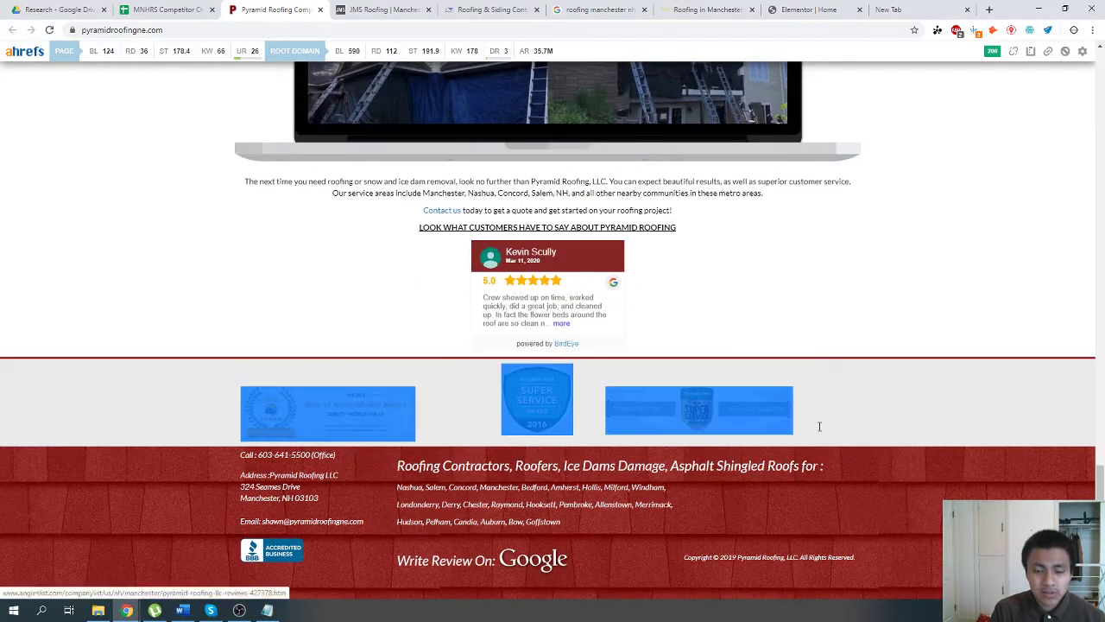
left_click_drag(905, 406, 304, 395)
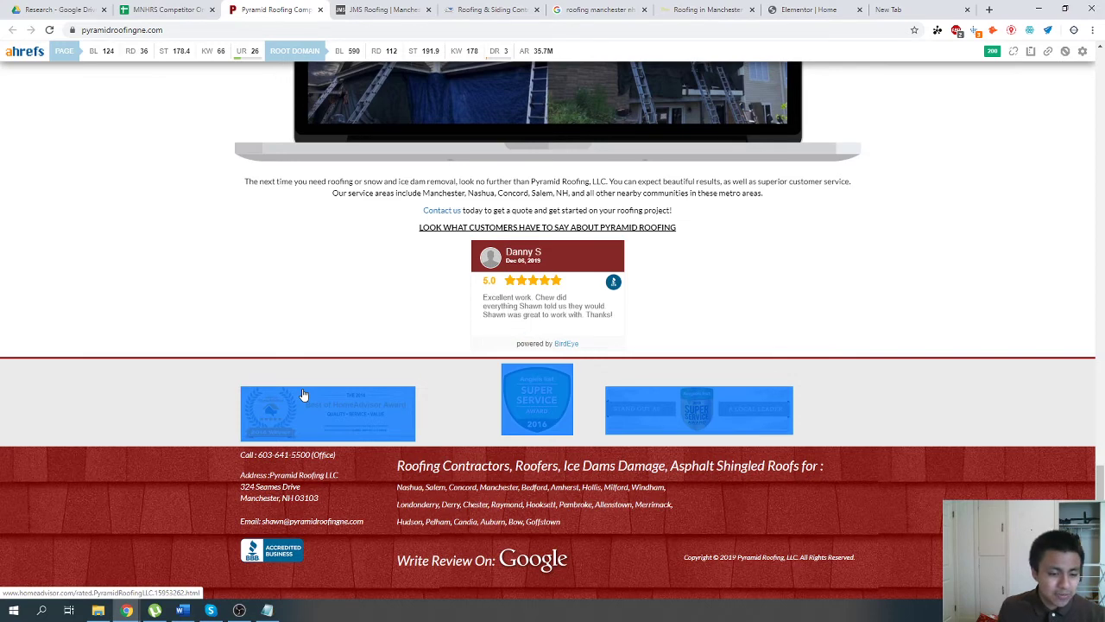
Check the average image count in the competitor spreadsheet, glance through the other roofing keyword sheets, and return to "Roofing manchester nh".
left_click(168, 9)
left_click(347, 393)
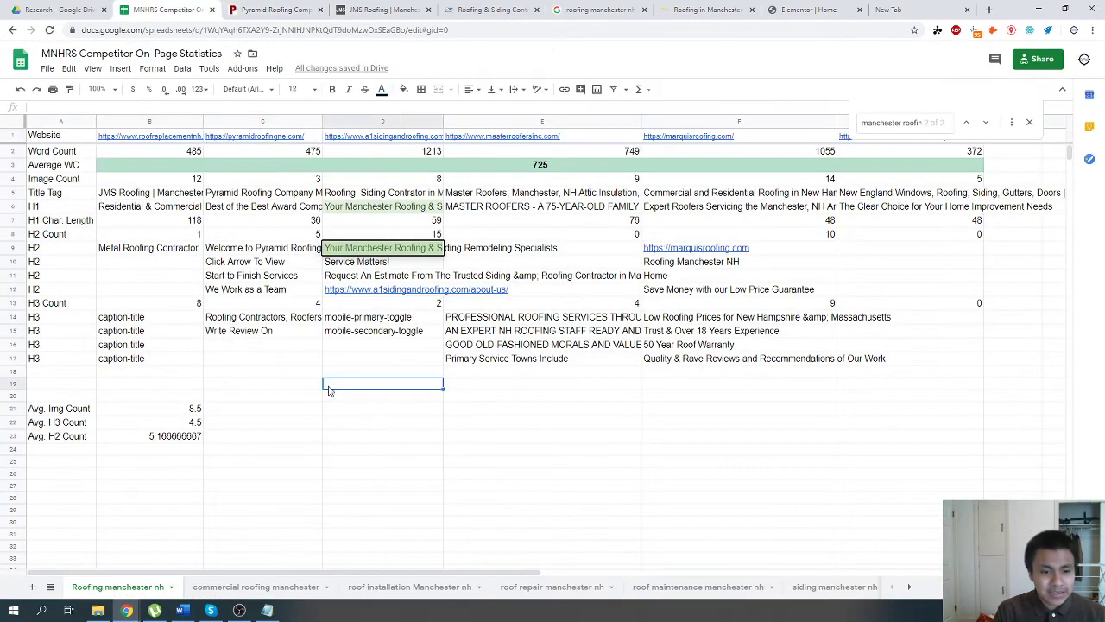
left_click(179, 409)
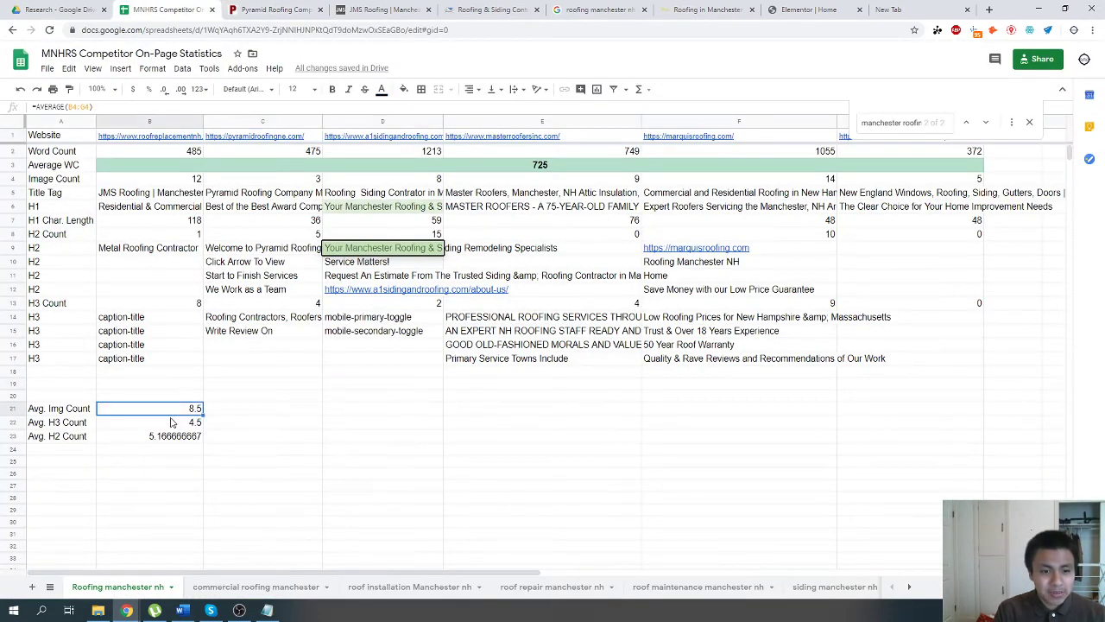
left_click(256, 590)
left_click(380, 592)
left_click(525, 592)
left_click(682, 593)
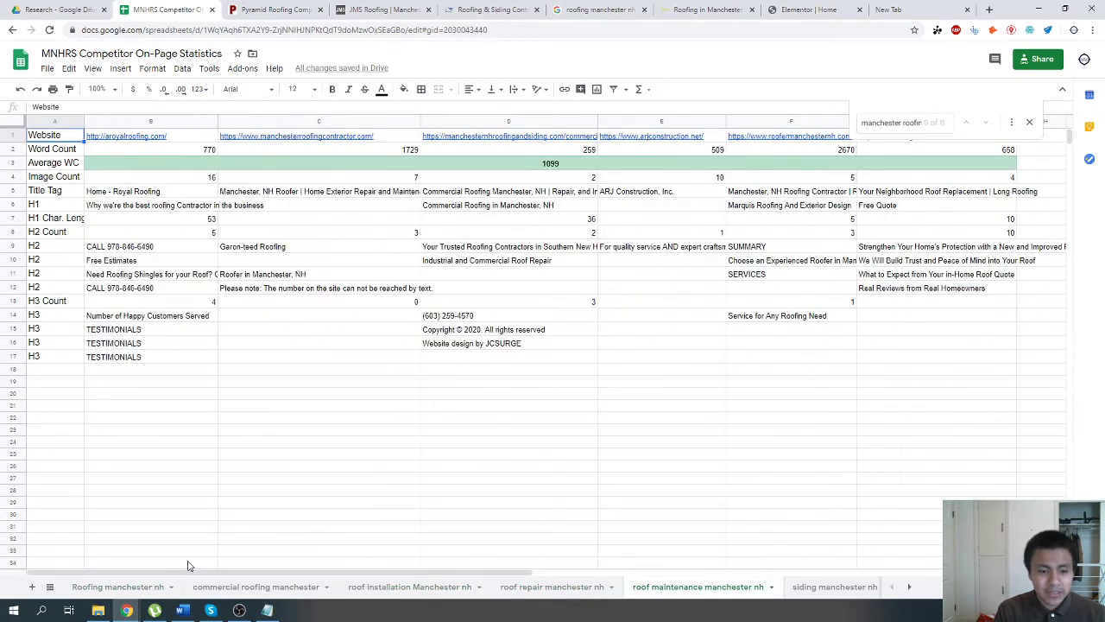
left_click(135, 596)
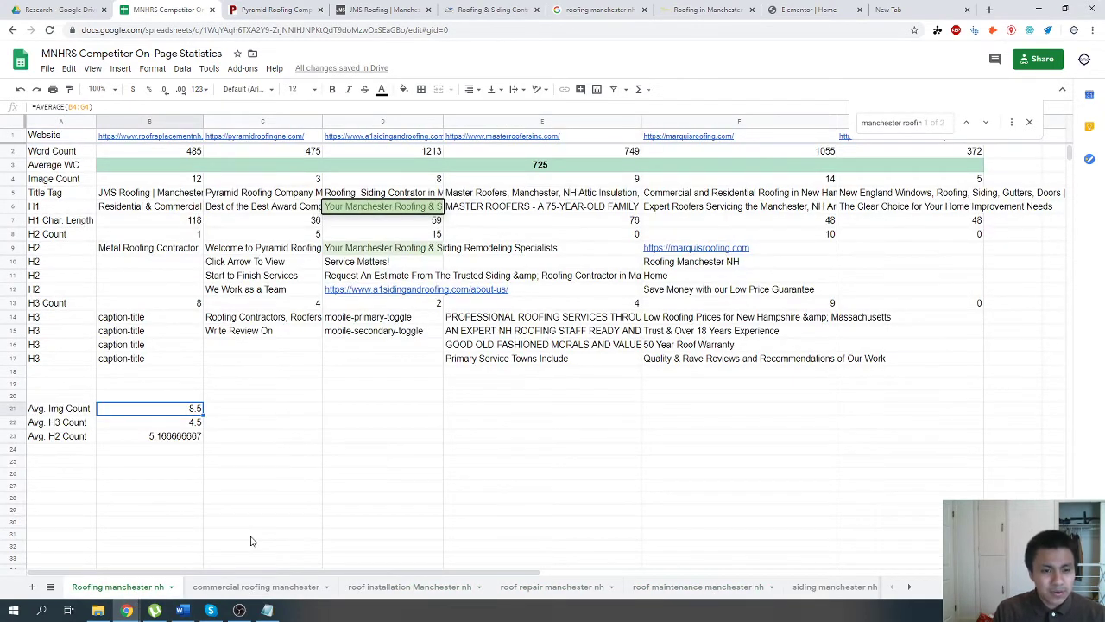